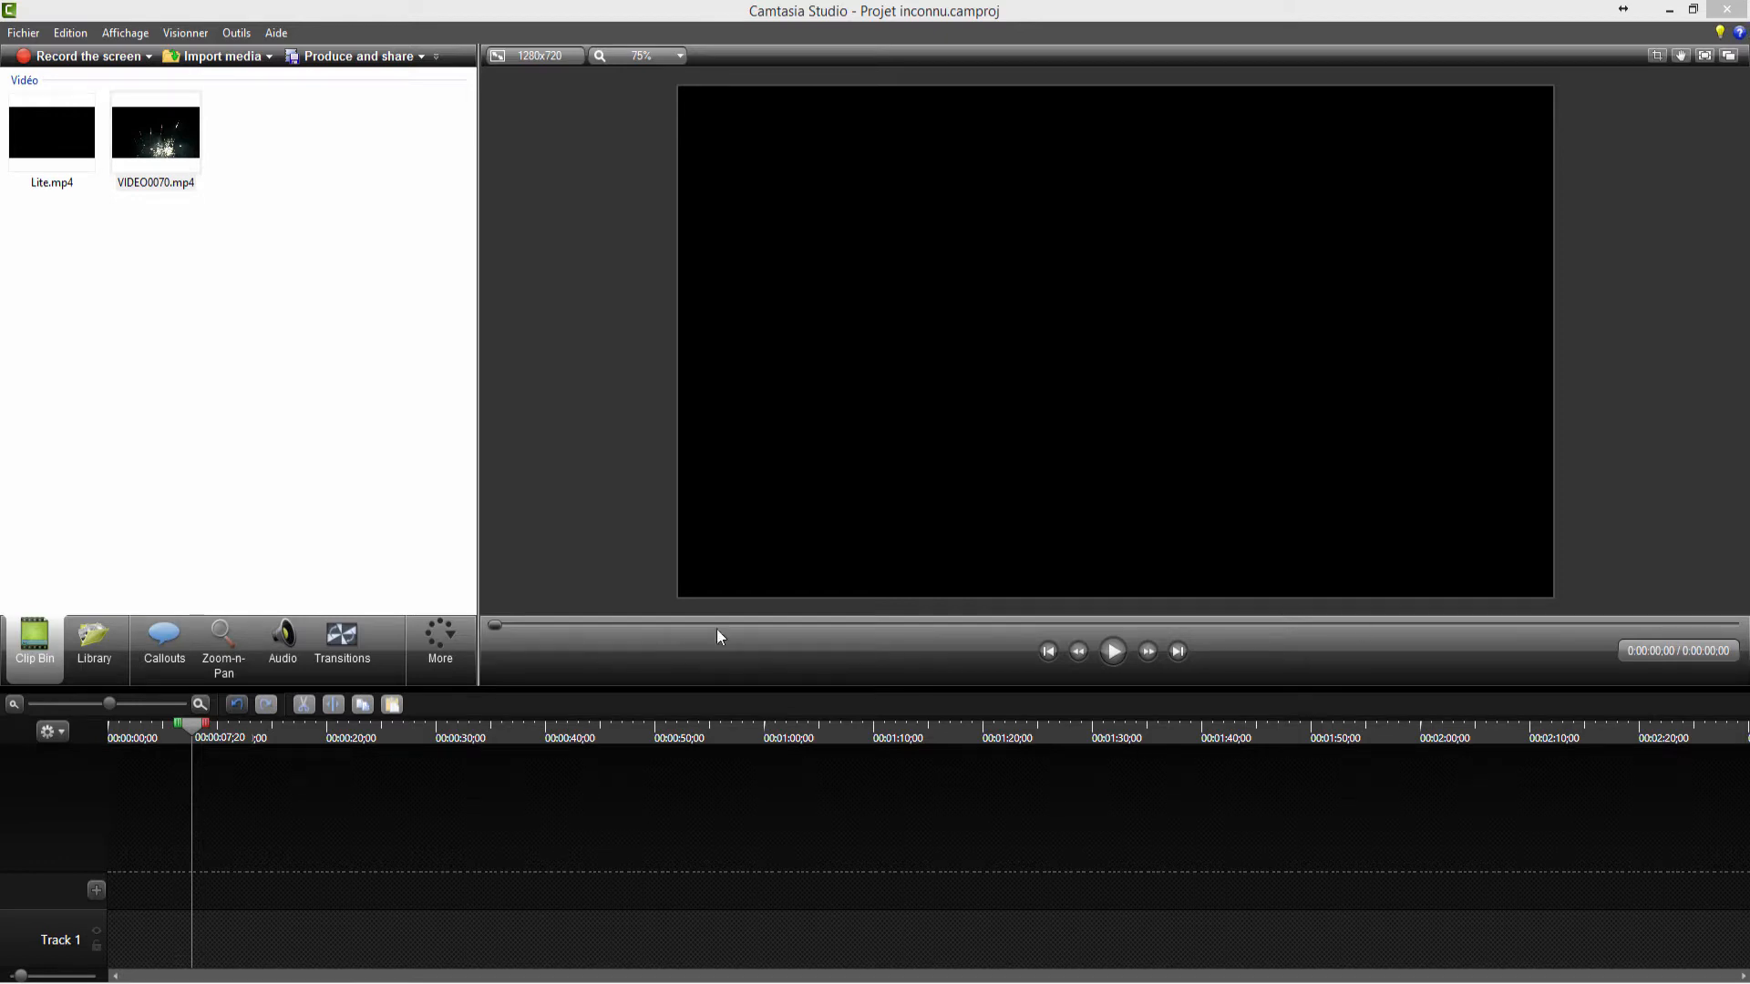
click(233, 35)
click(248, 3)
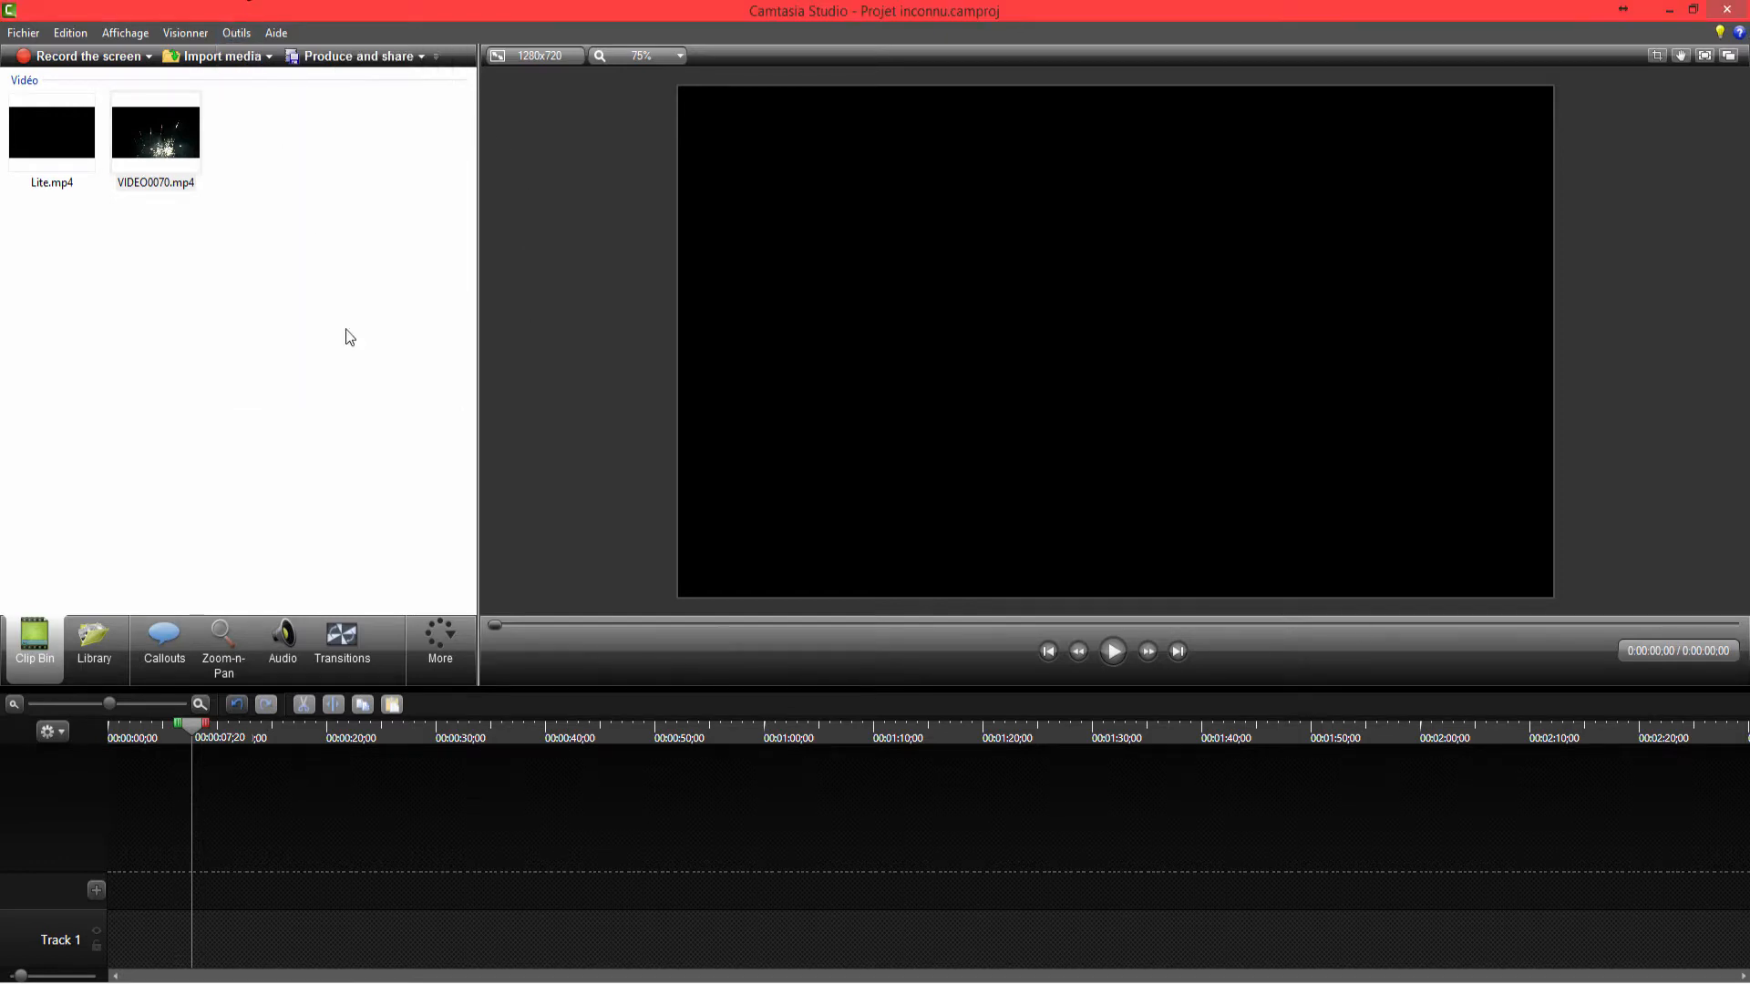
click(339, 399)
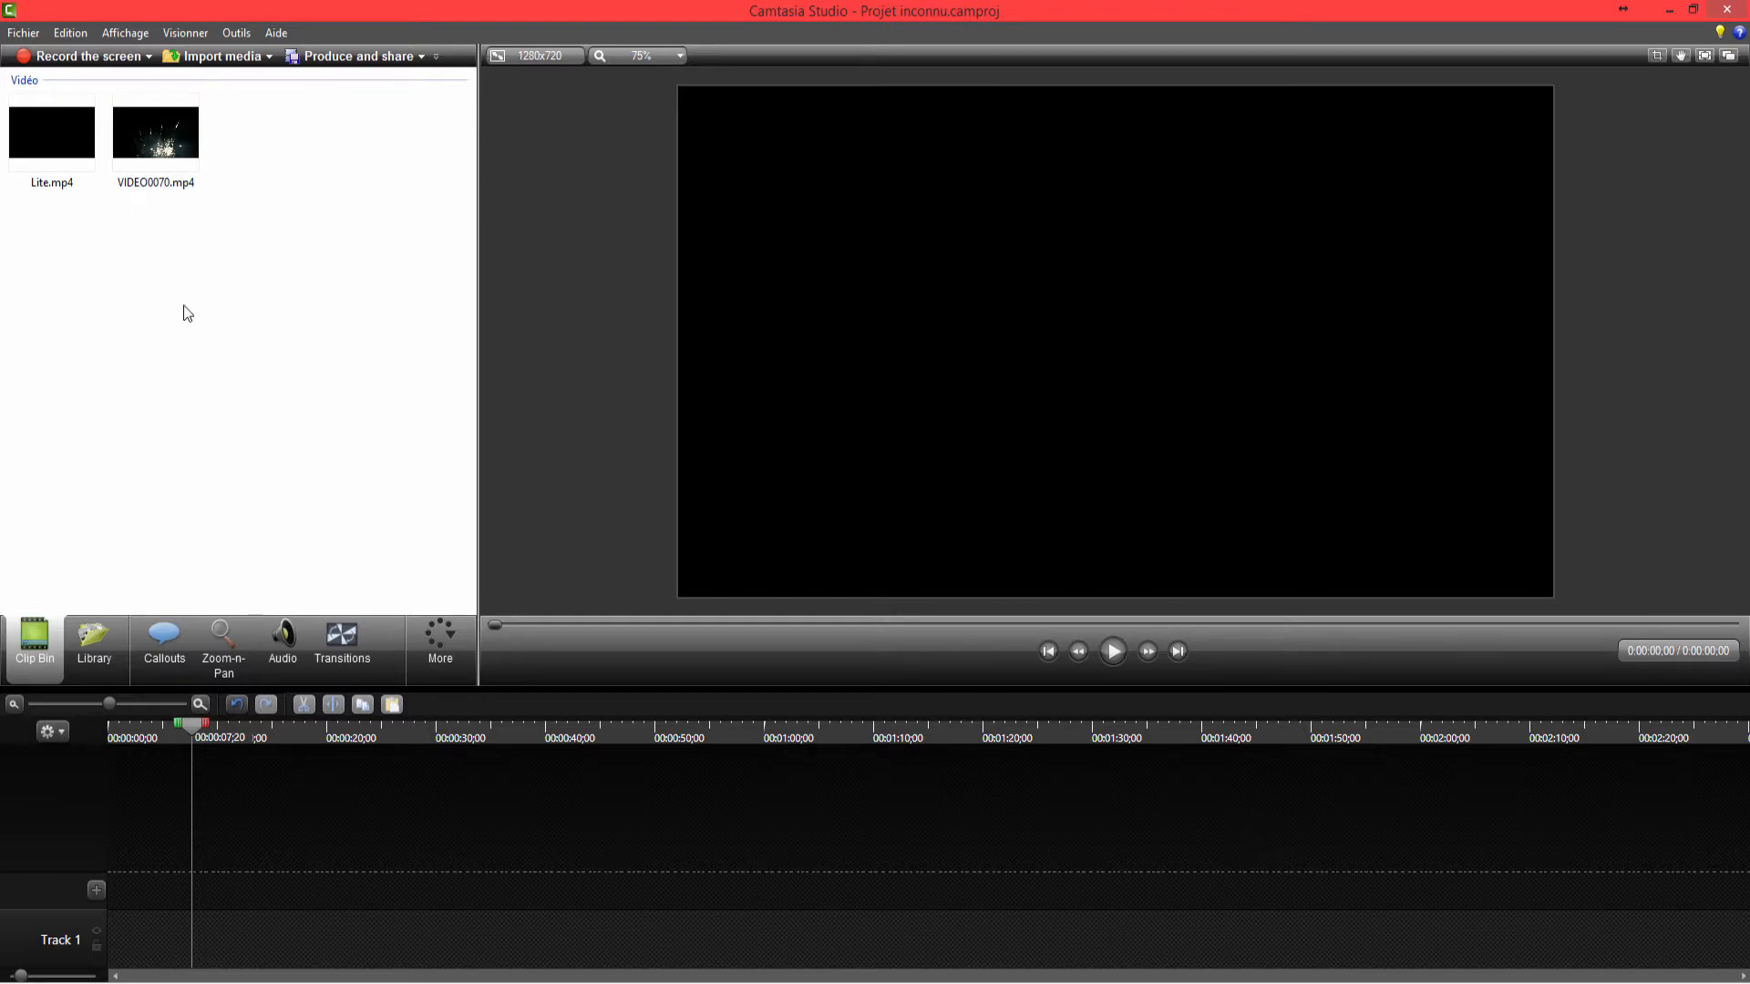
- Import the Lite.mp4 video from the Intro Bleu folder into the project's media
mouse_move(190, 110)
click(215, 56)
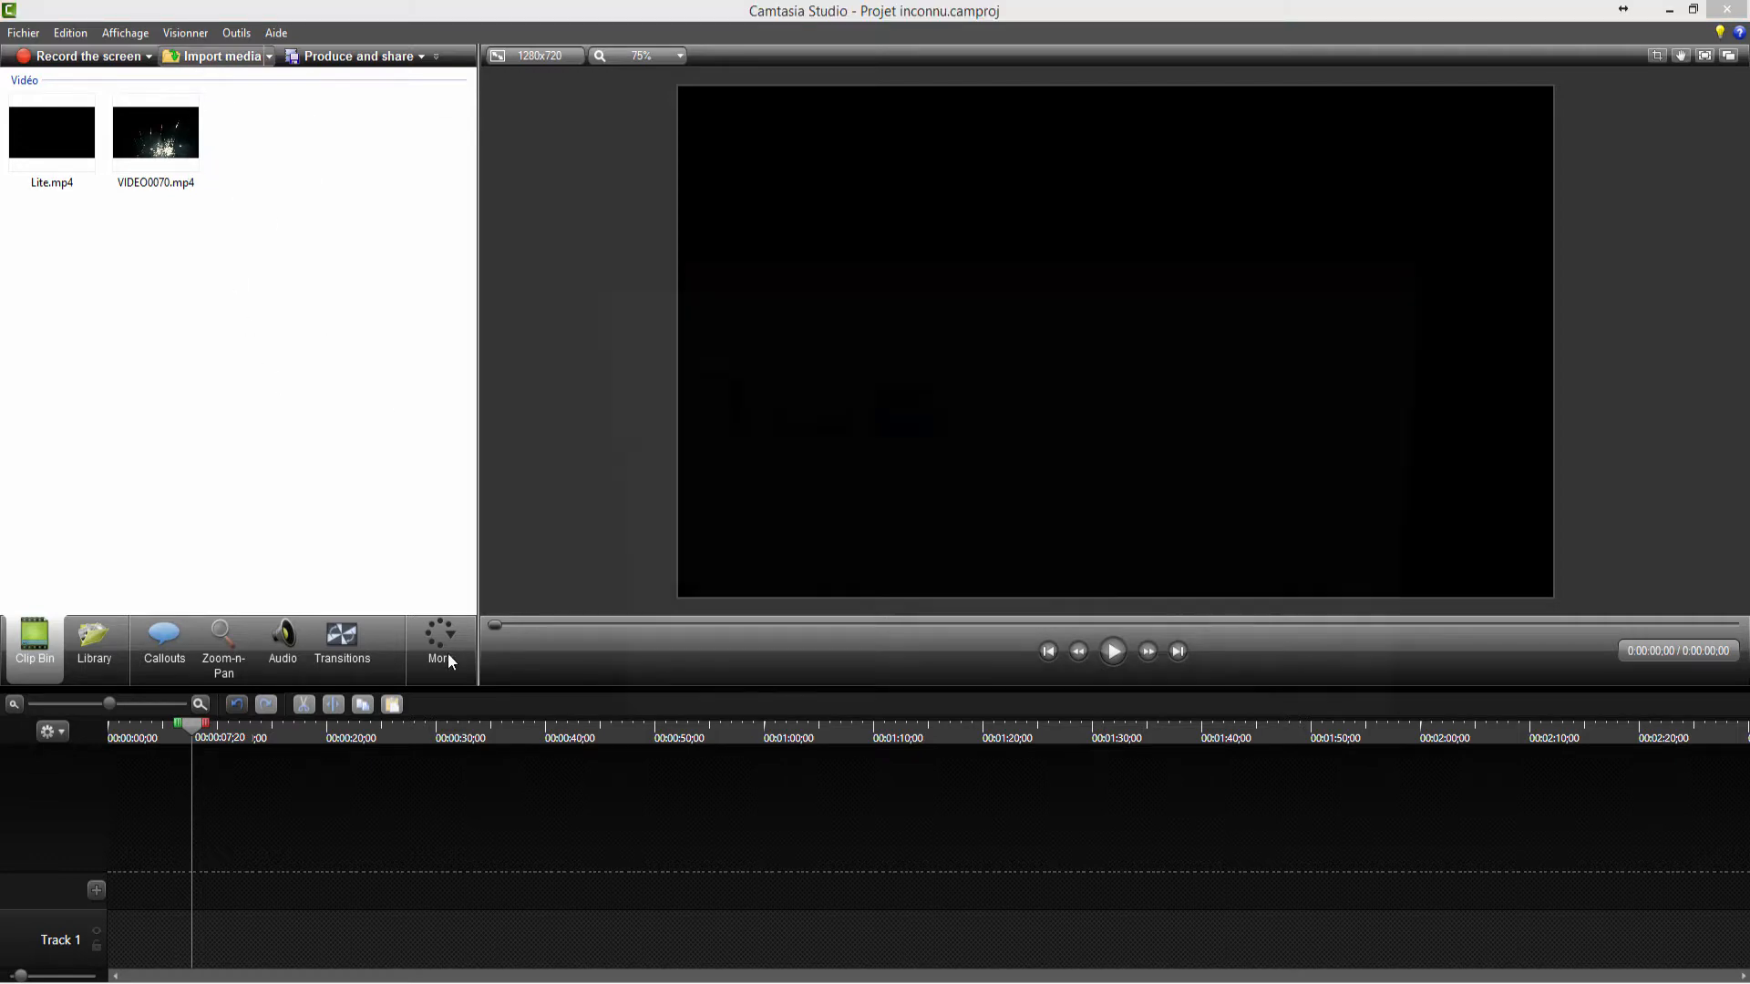
drag(1042, 538, 802, 429)
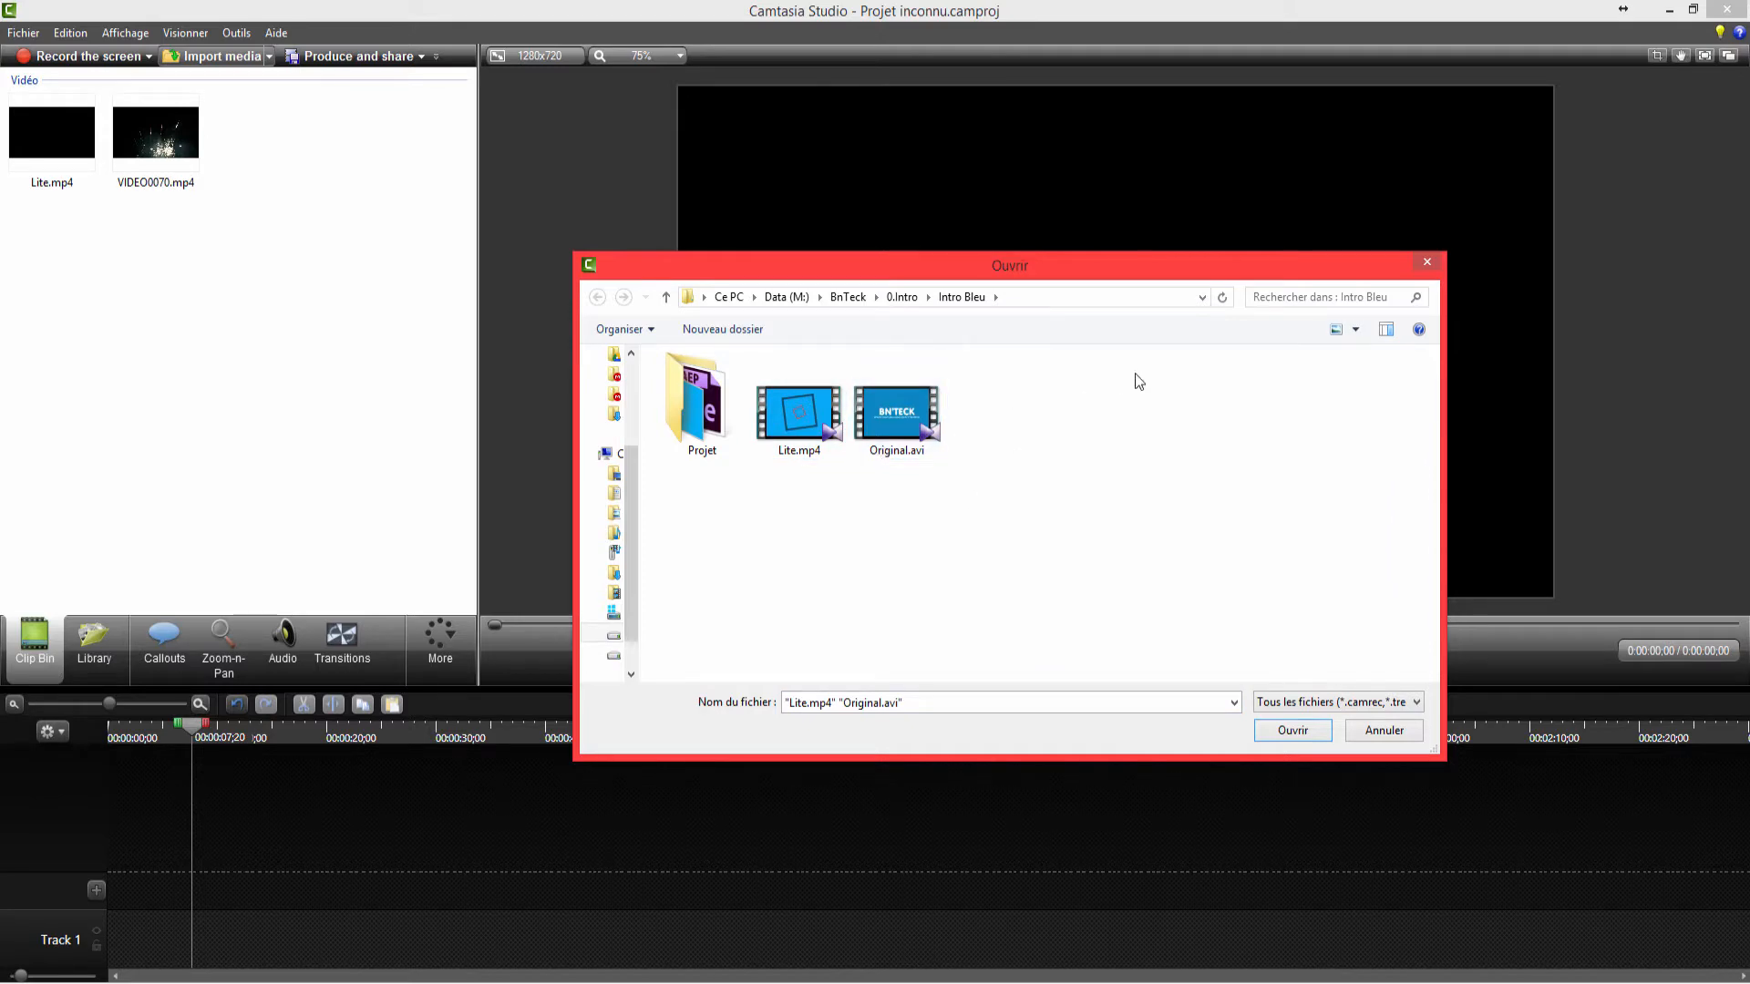
double_click(804, 414)
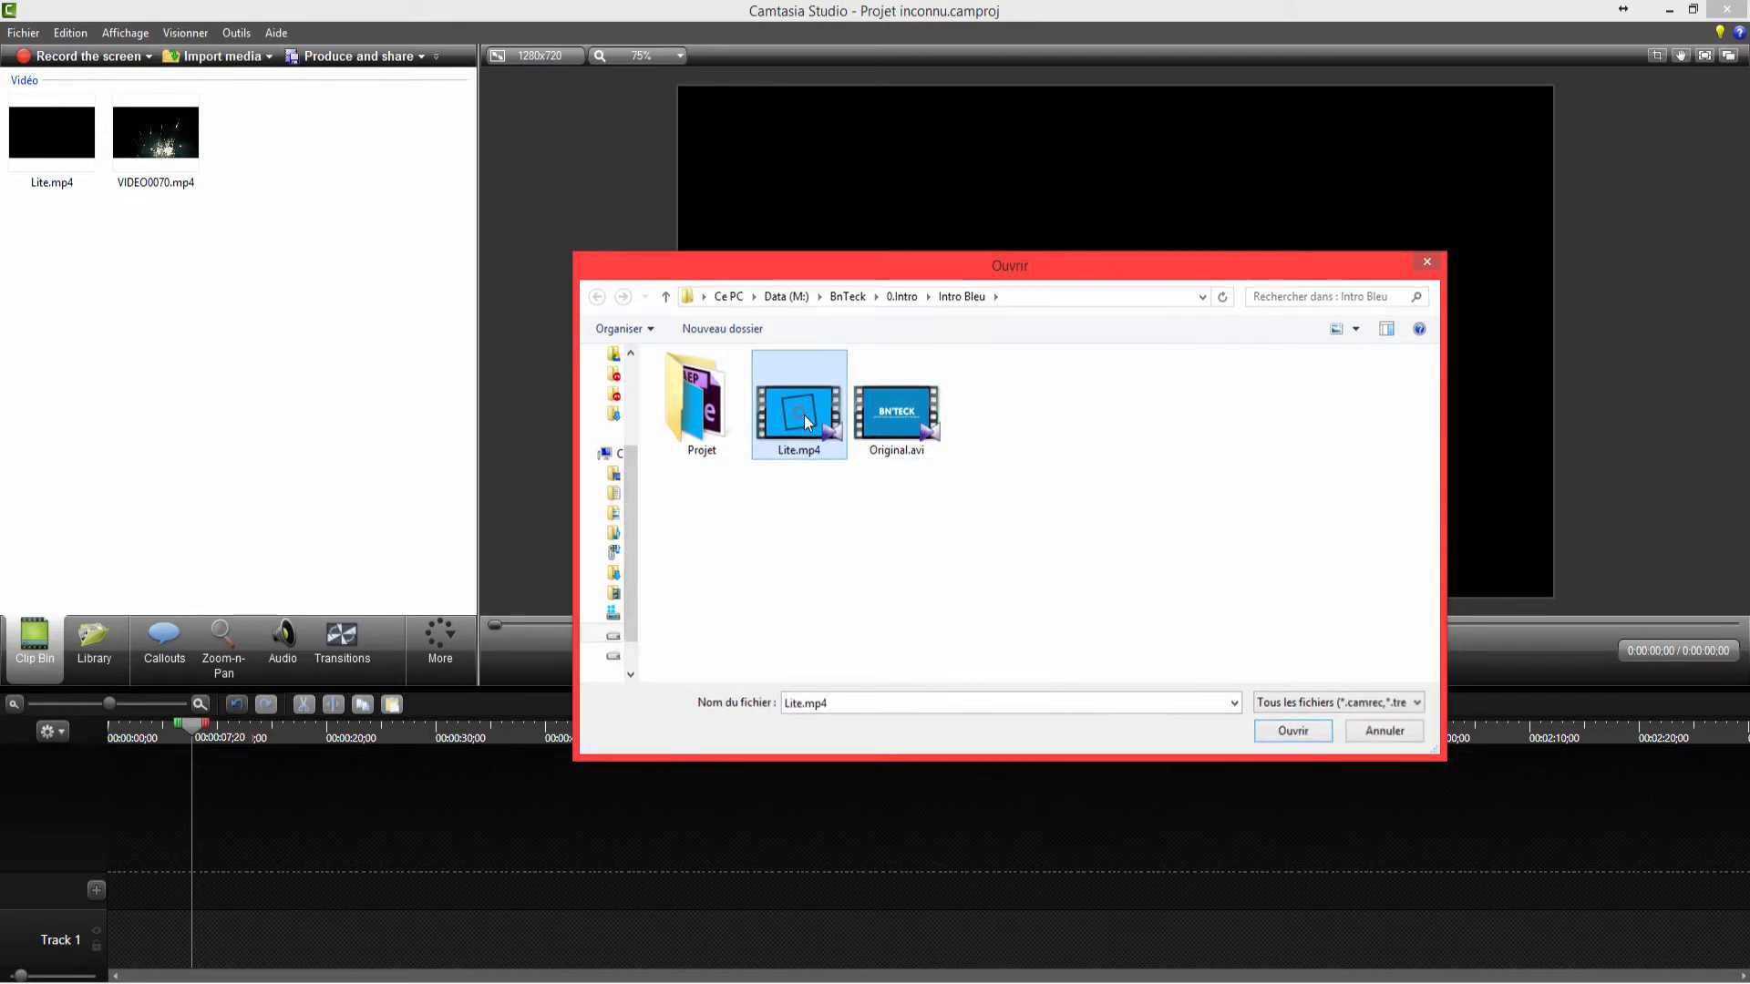
- Place VIDEO0070.mp4 on Track 1 and align it with the start of the timeline
click(118, 150)
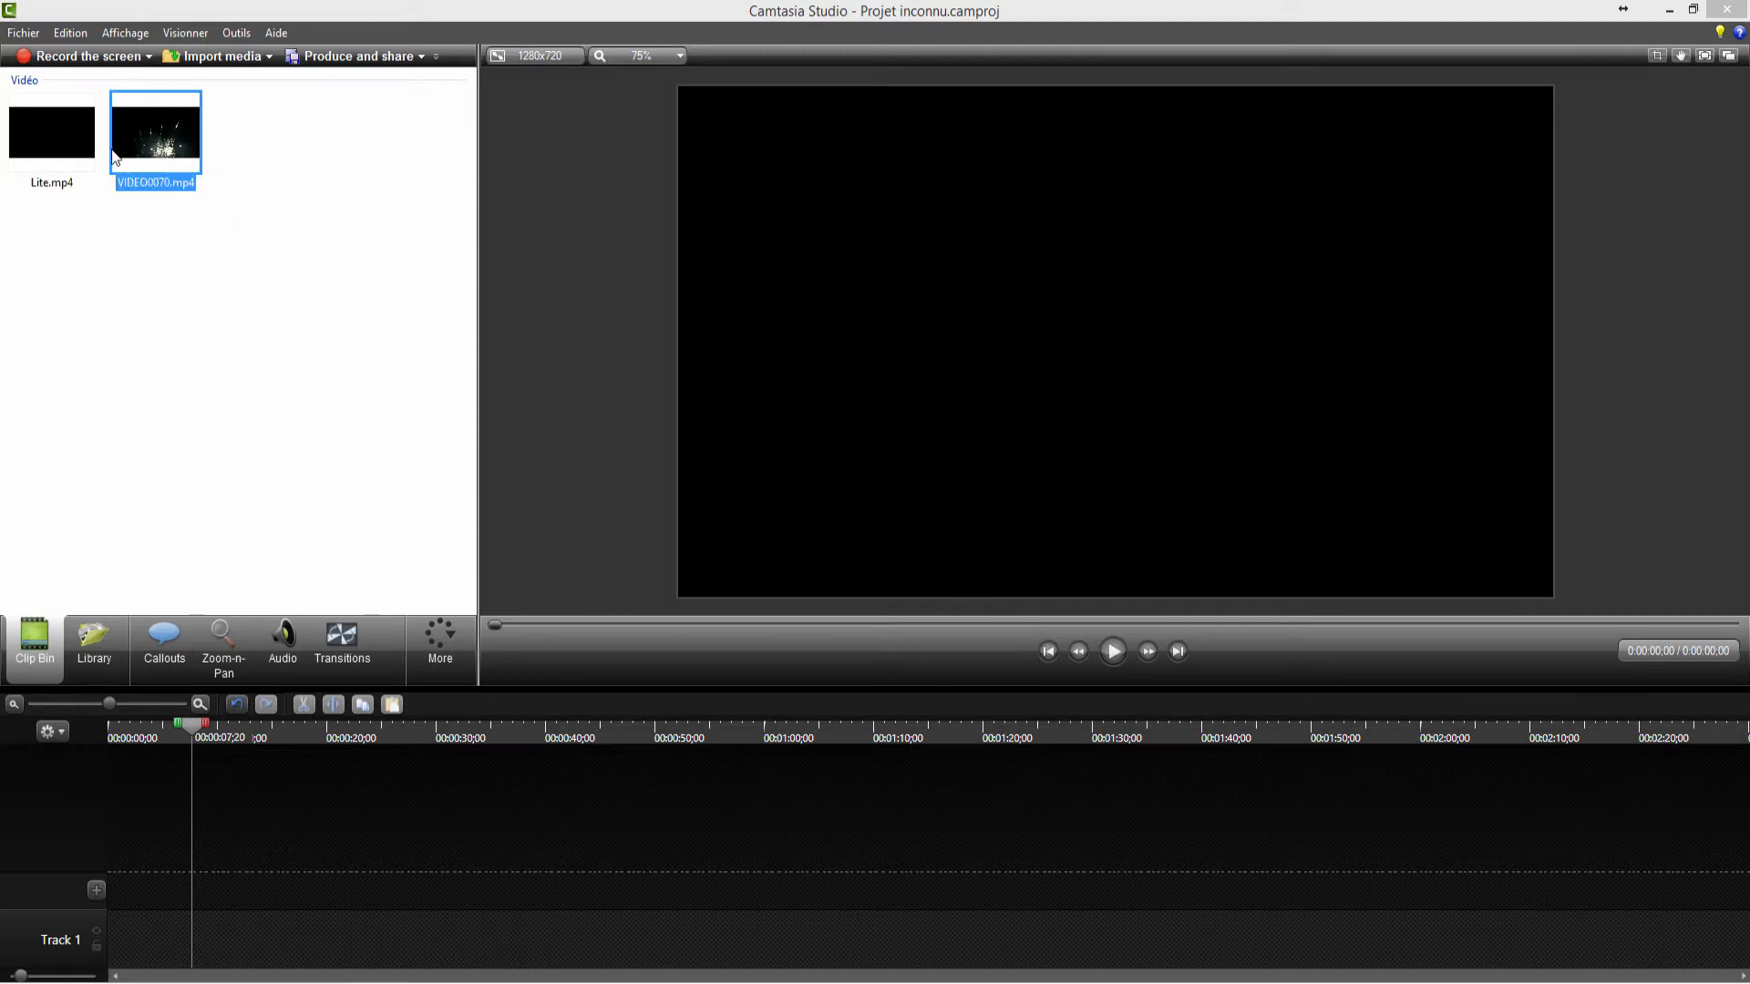
click(166, 560)
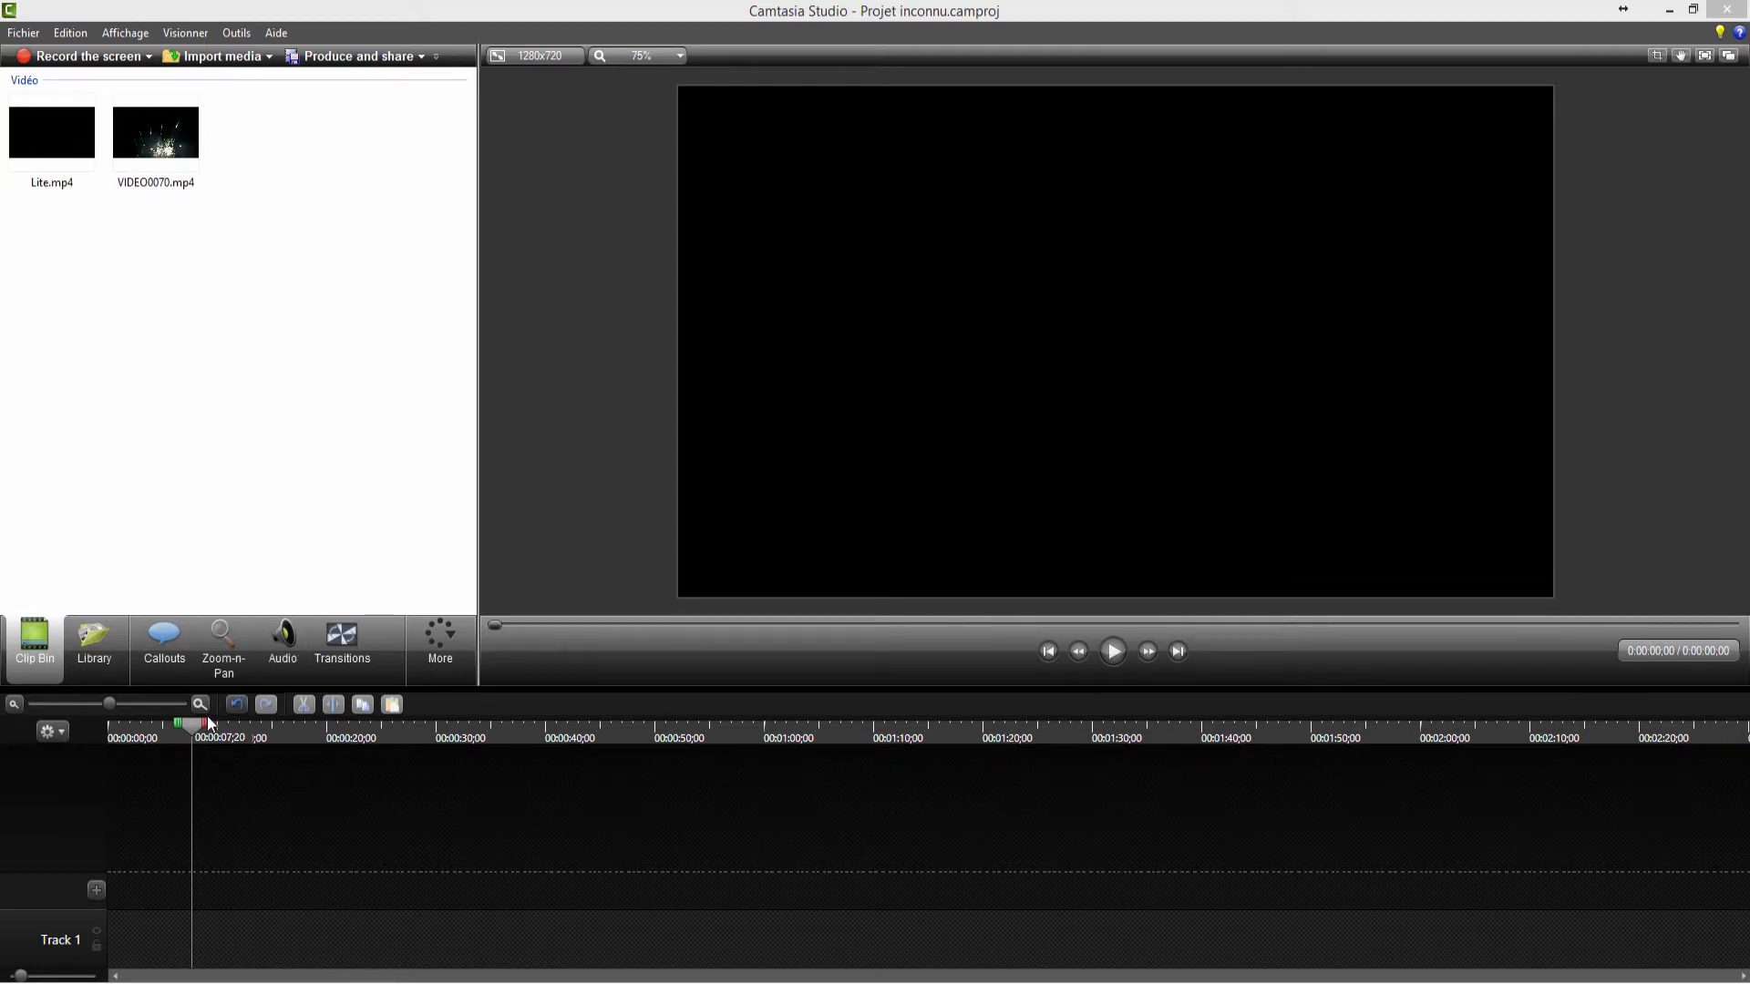
click(153, 150)
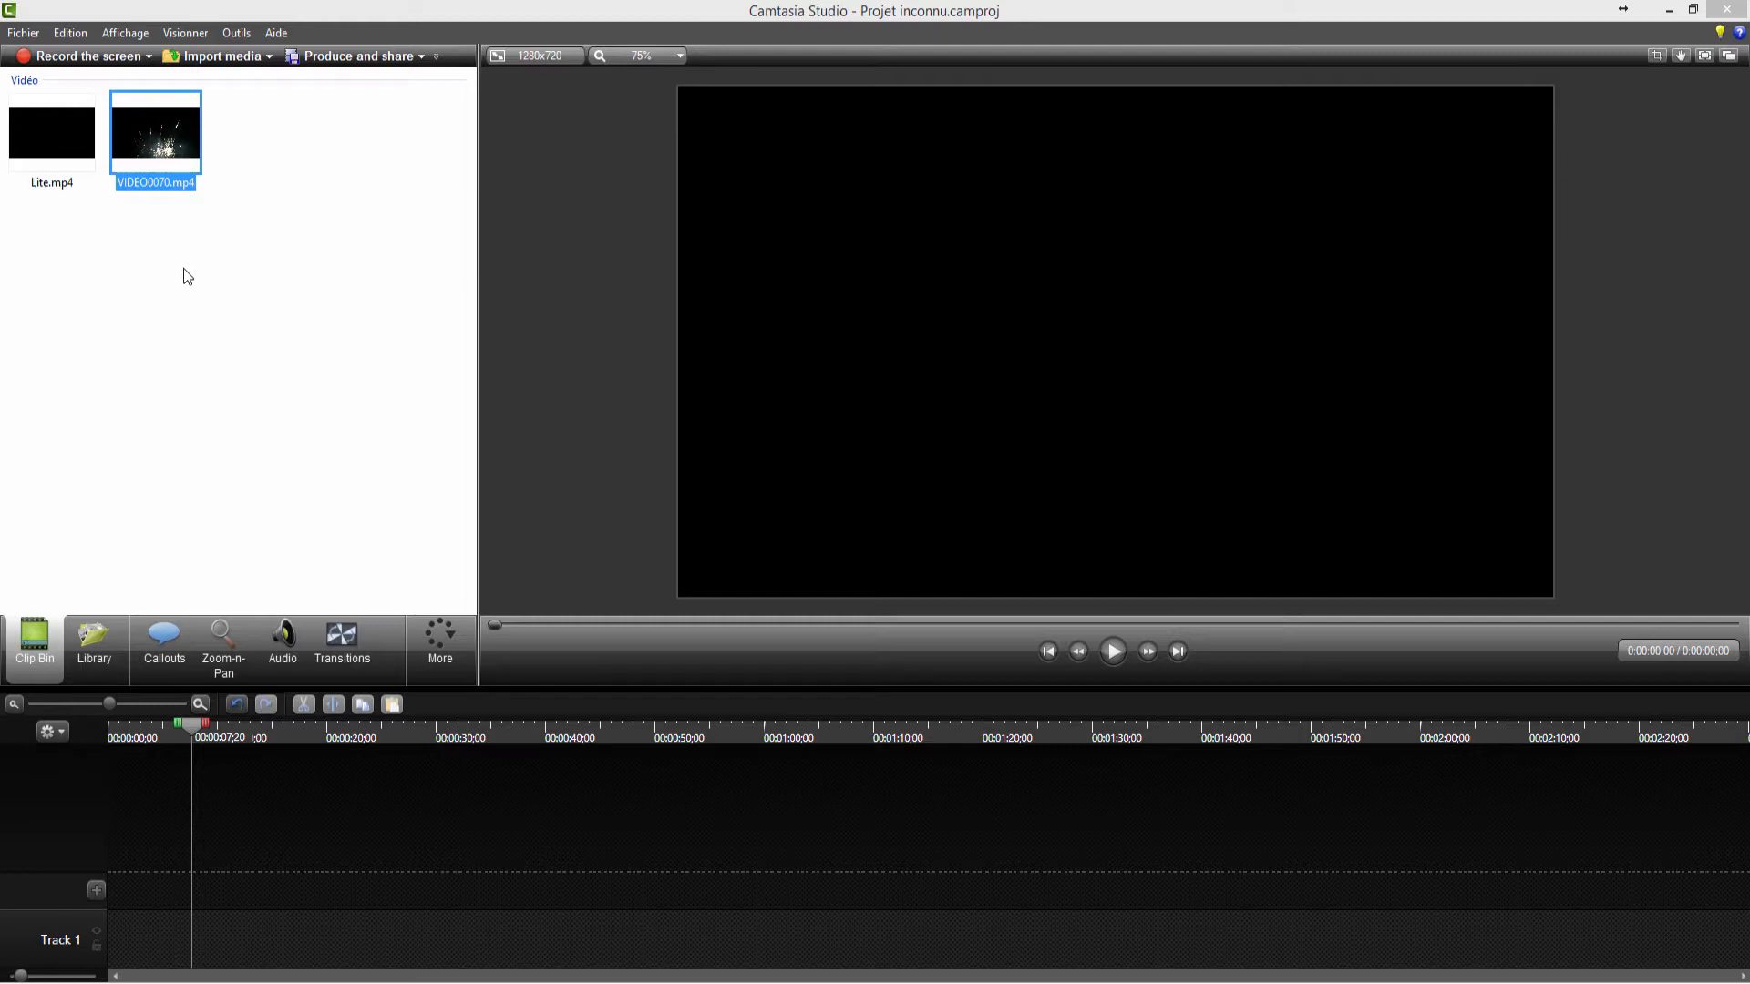
drag(169, 155, 161, 931)
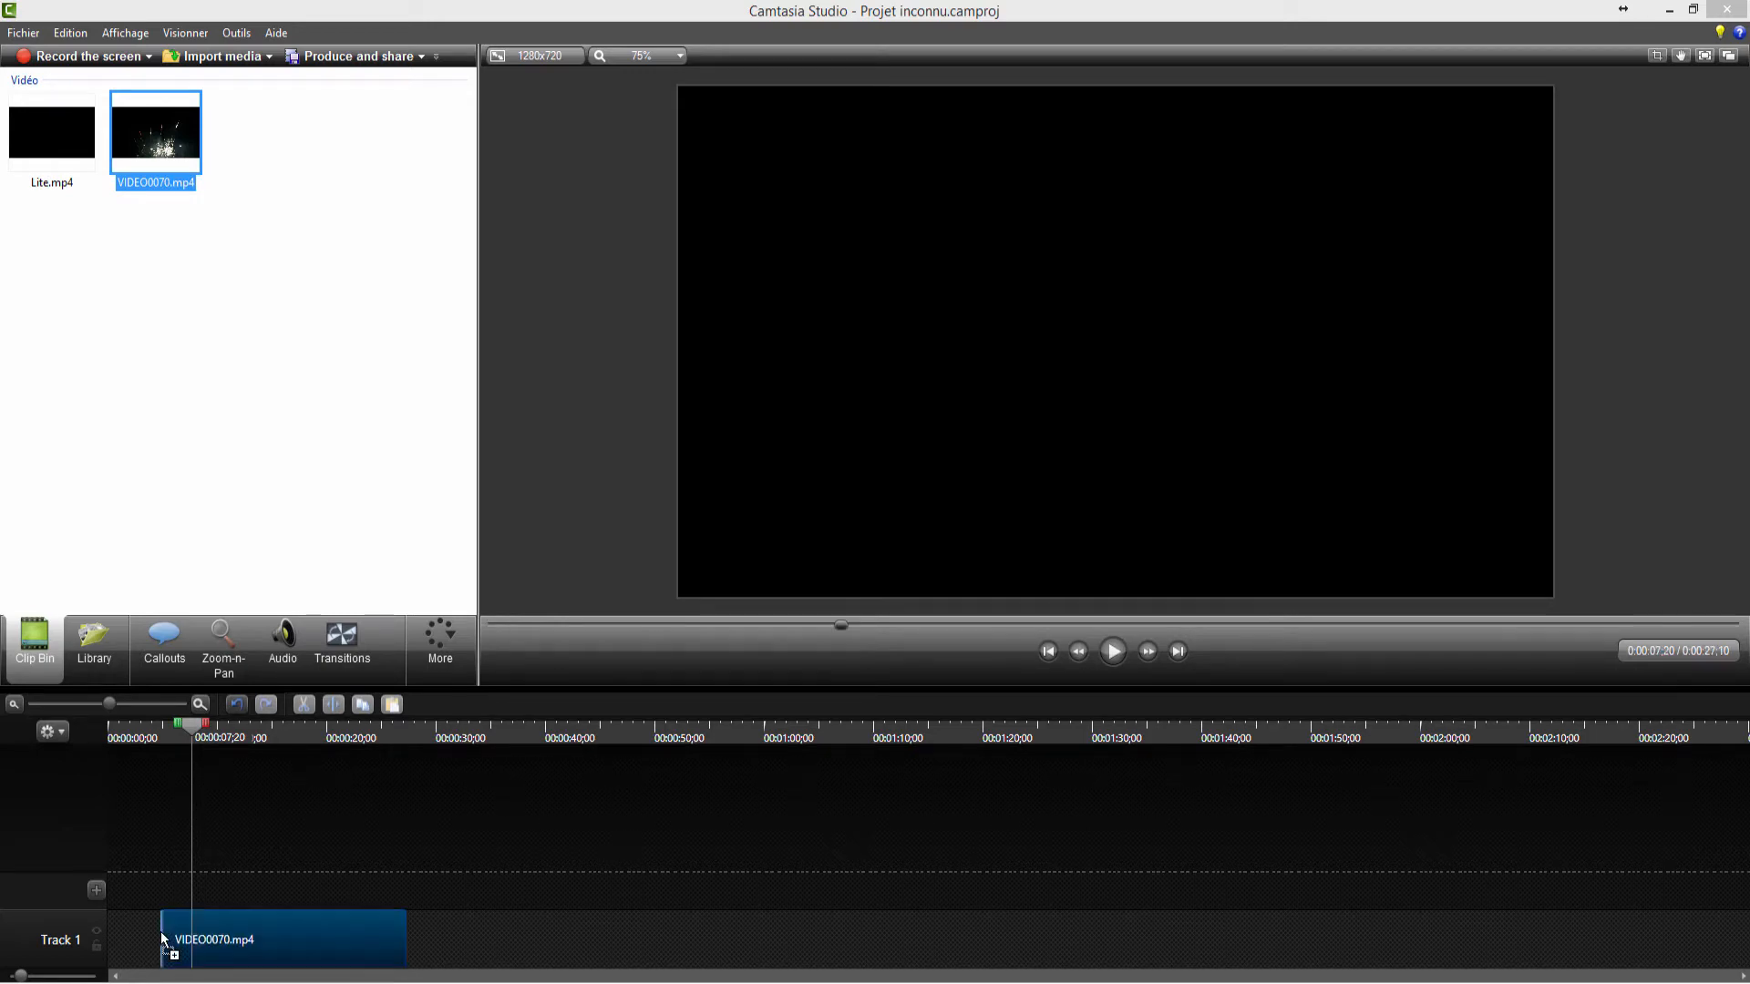
drag(276, 942, 204, 950)
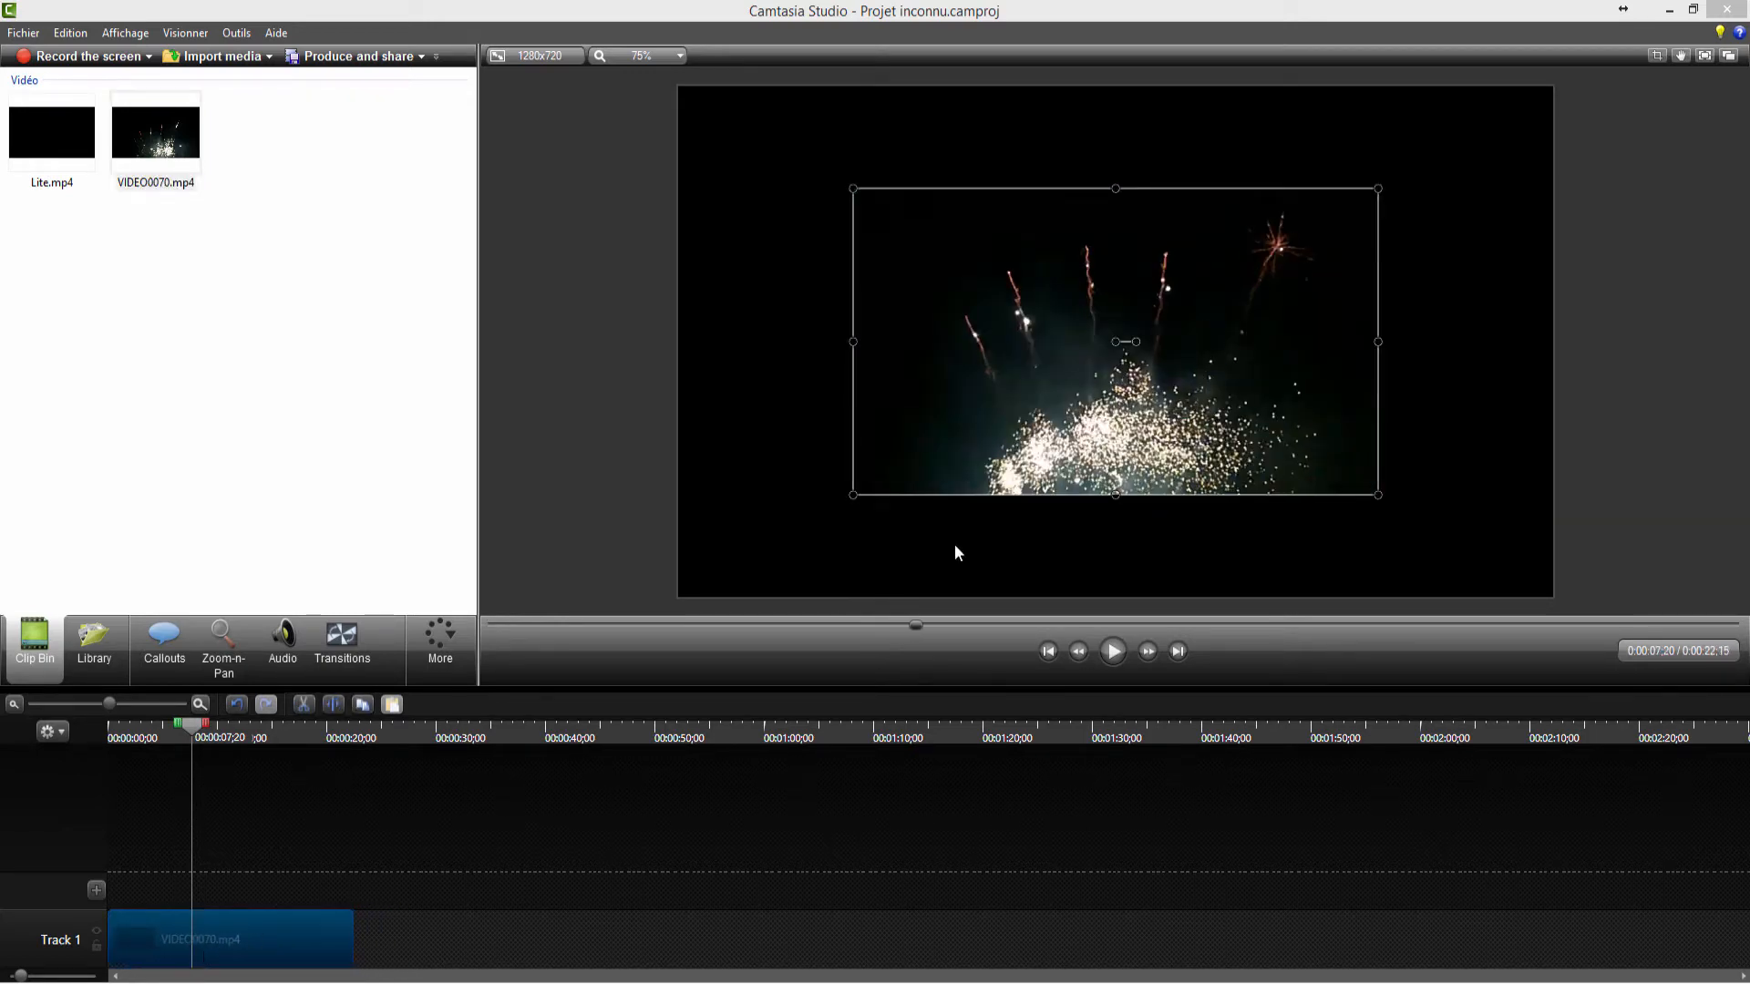
- Set the project's editing dimensions to a custom size of 1920 x 1080 with the aspect ratio kept
click(540, 57)
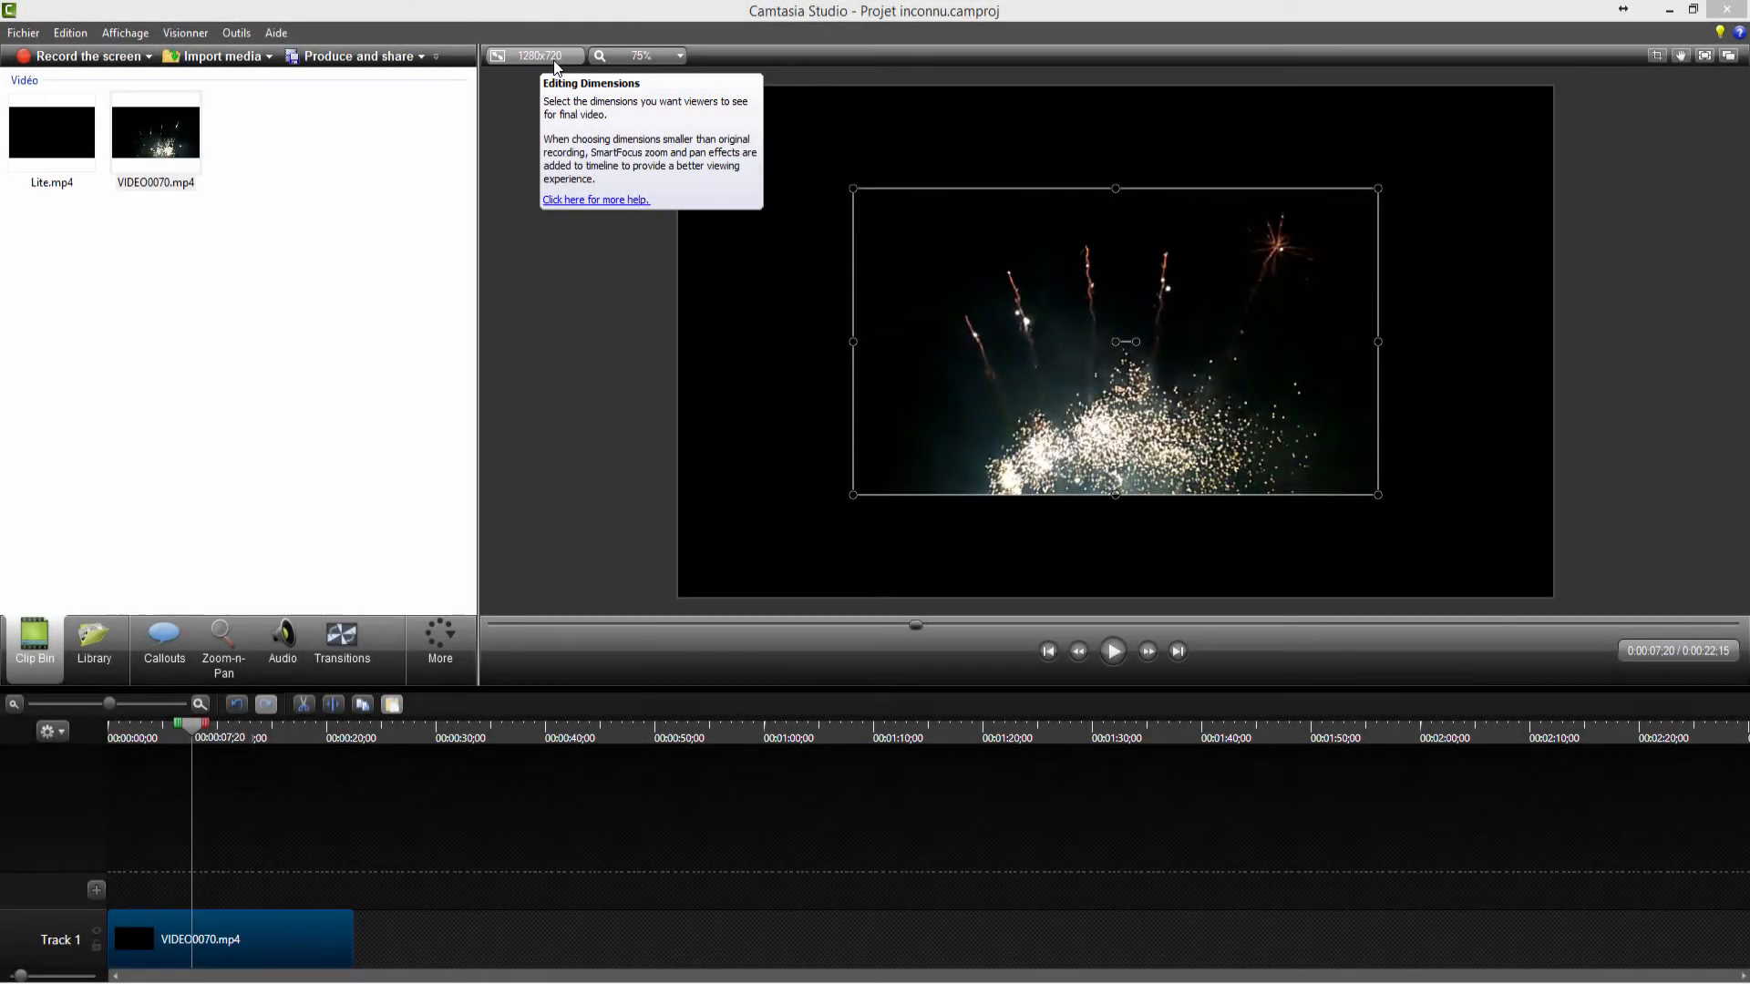
click(547, 56)
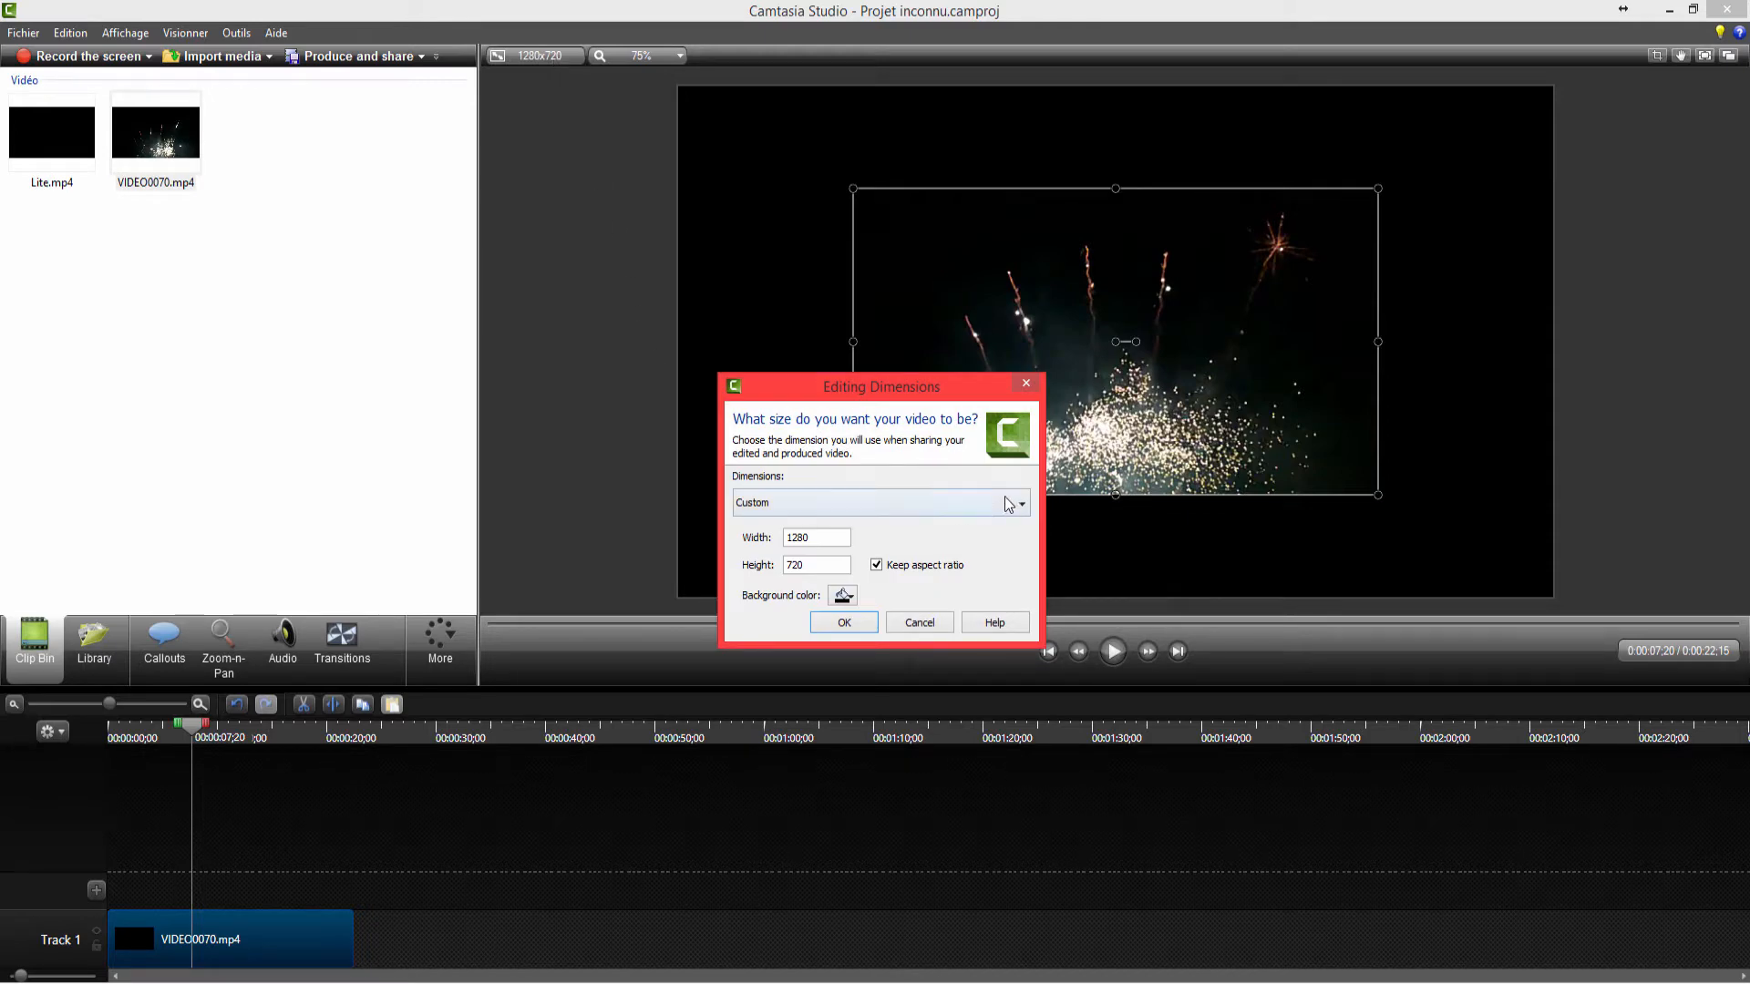
drag(853, 395, 881, 440)
click(879, 547)
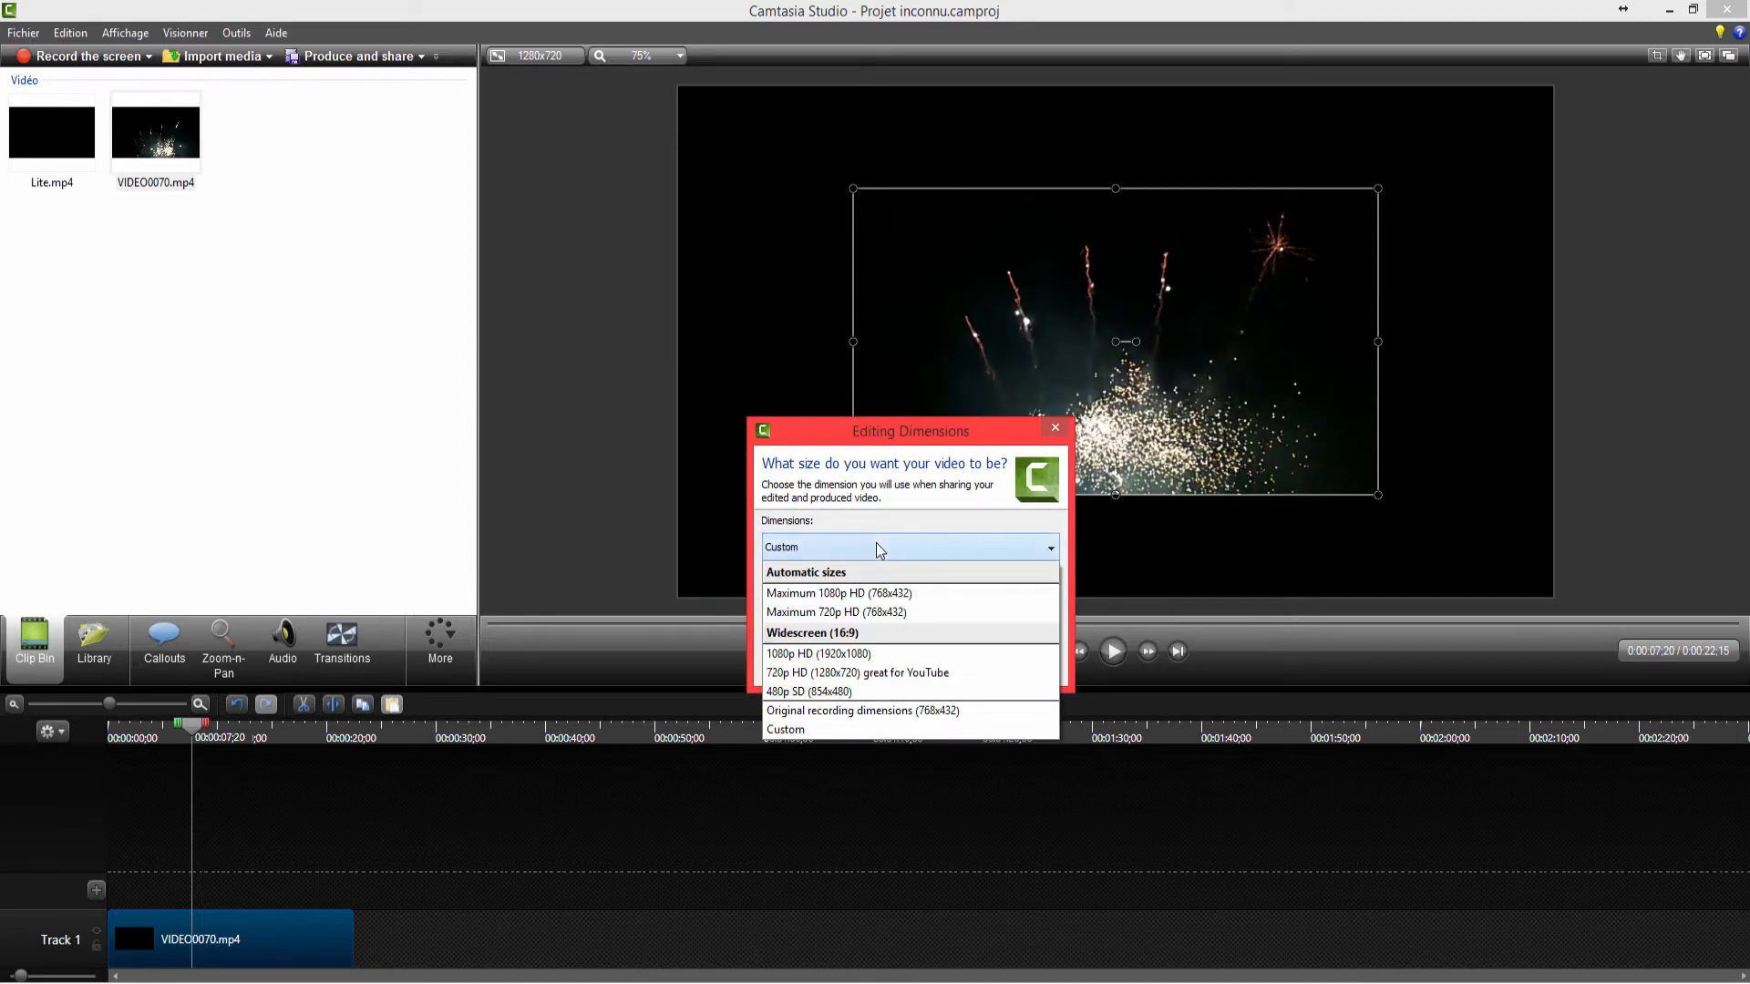
click(877, 545)
double_click(857, 581)
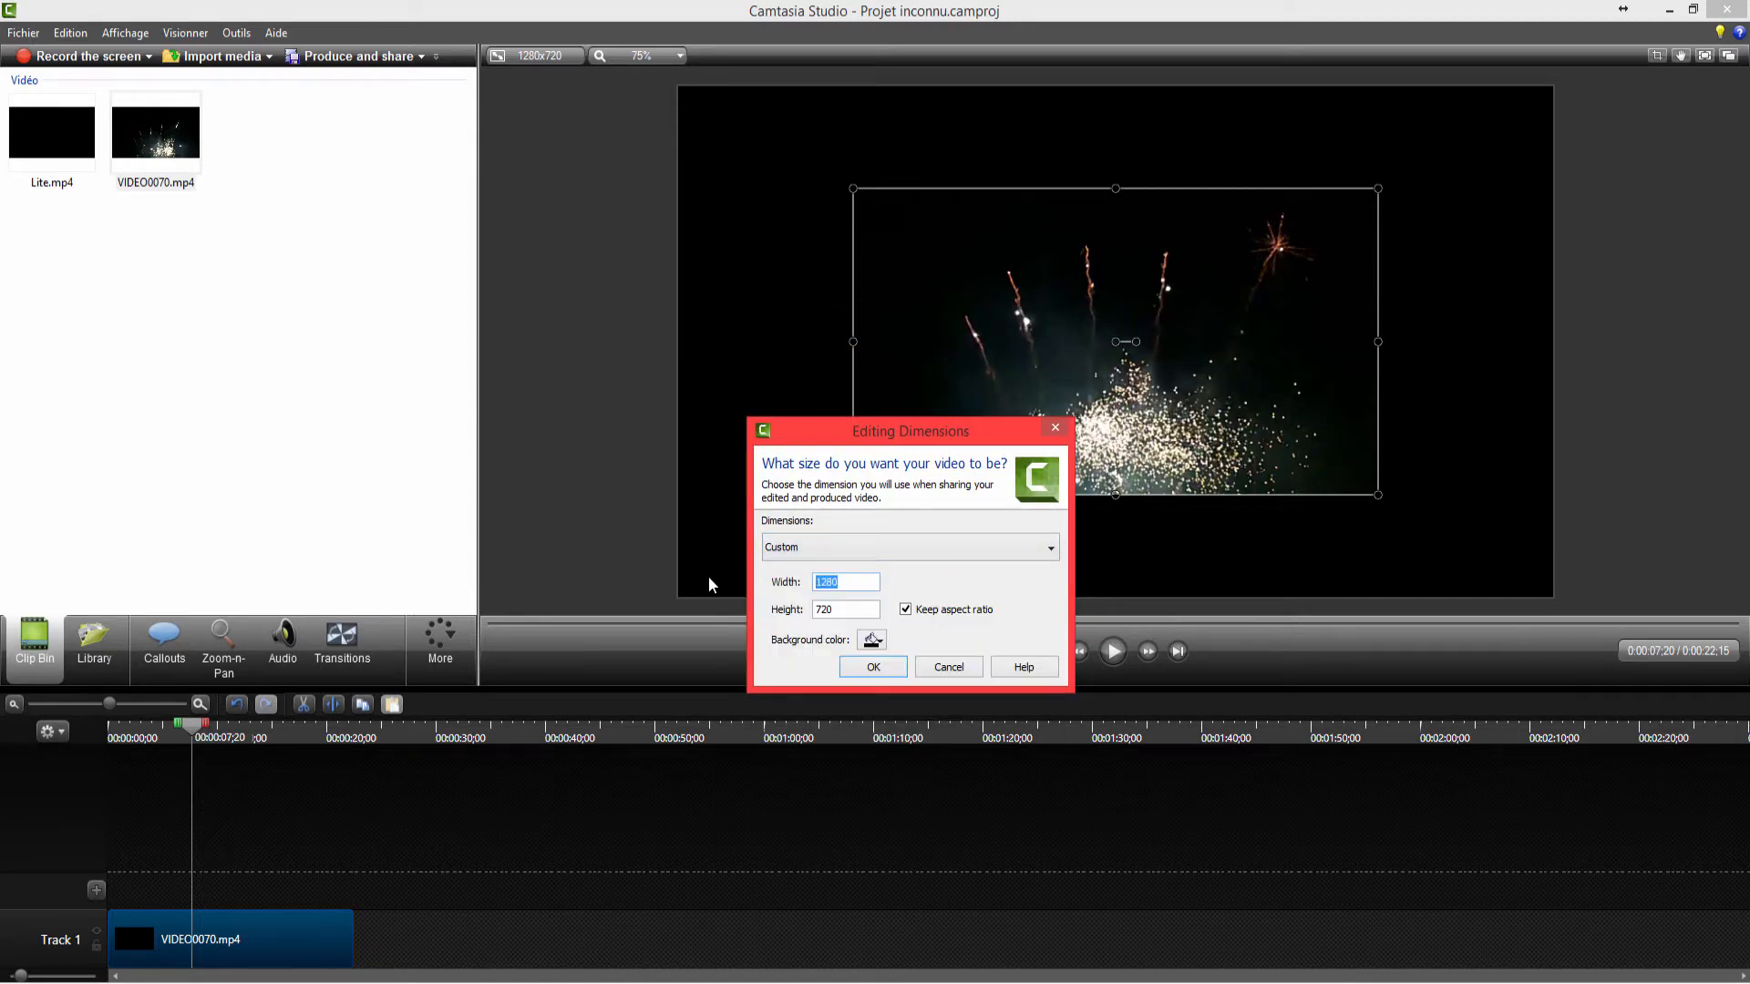
text(1920)
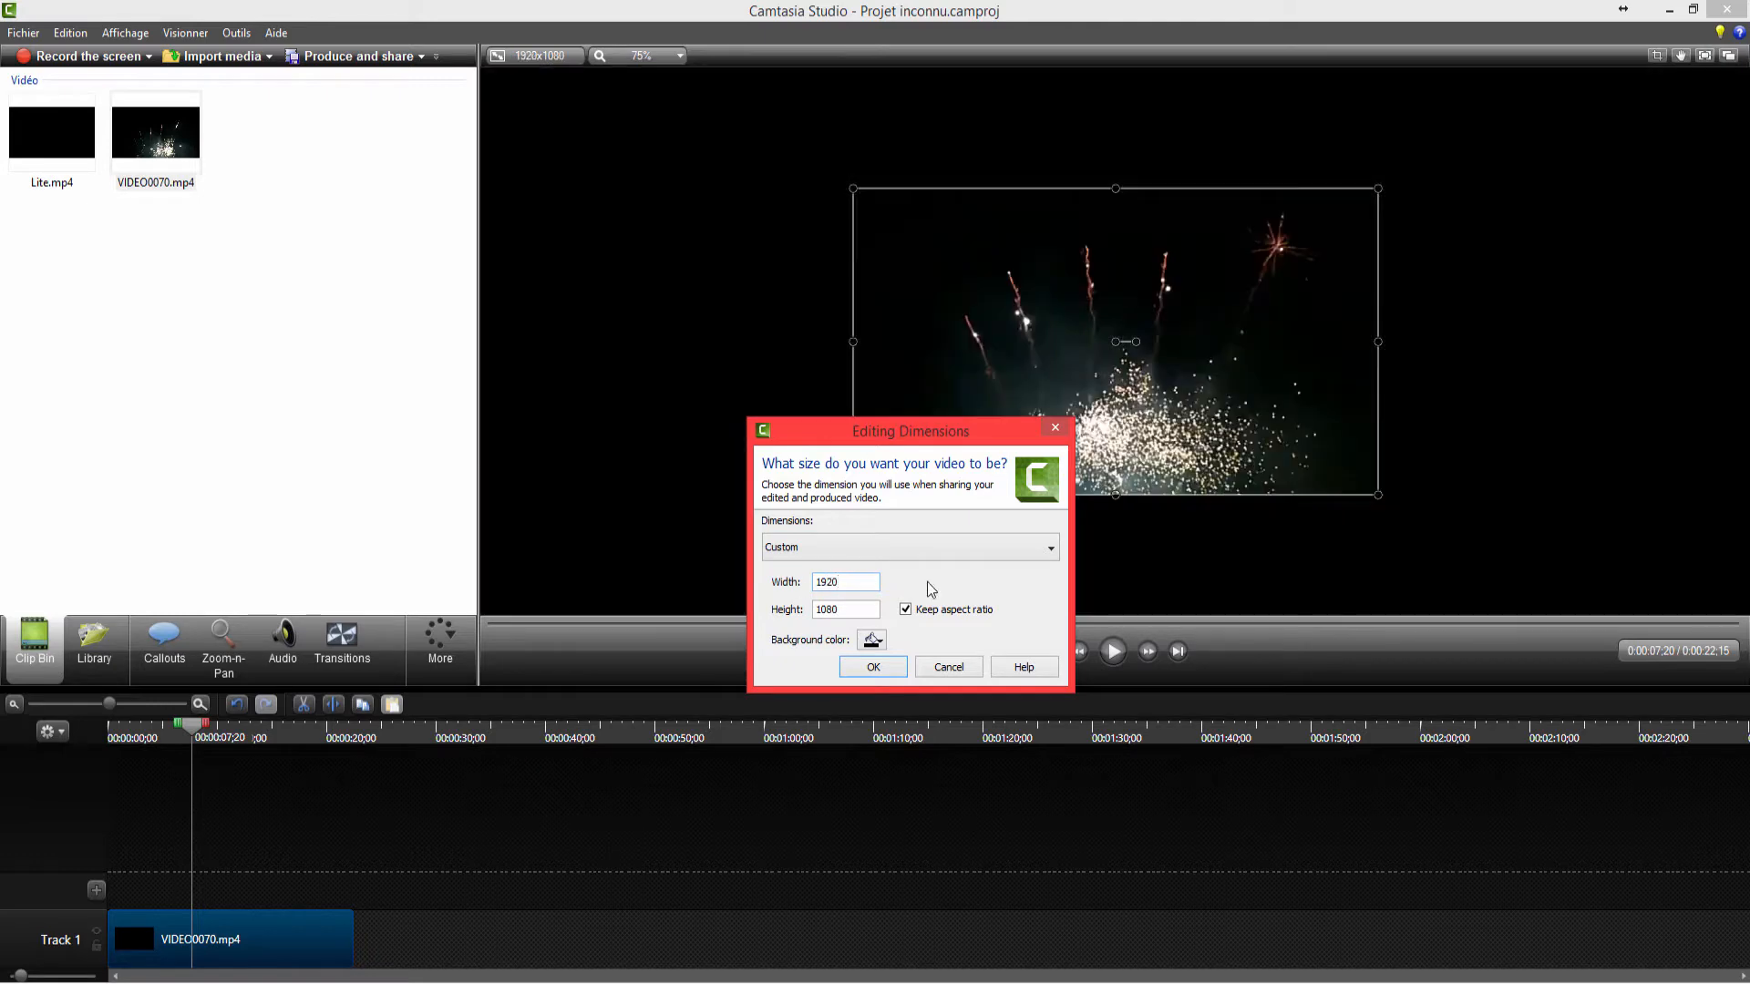
click(886, 674)
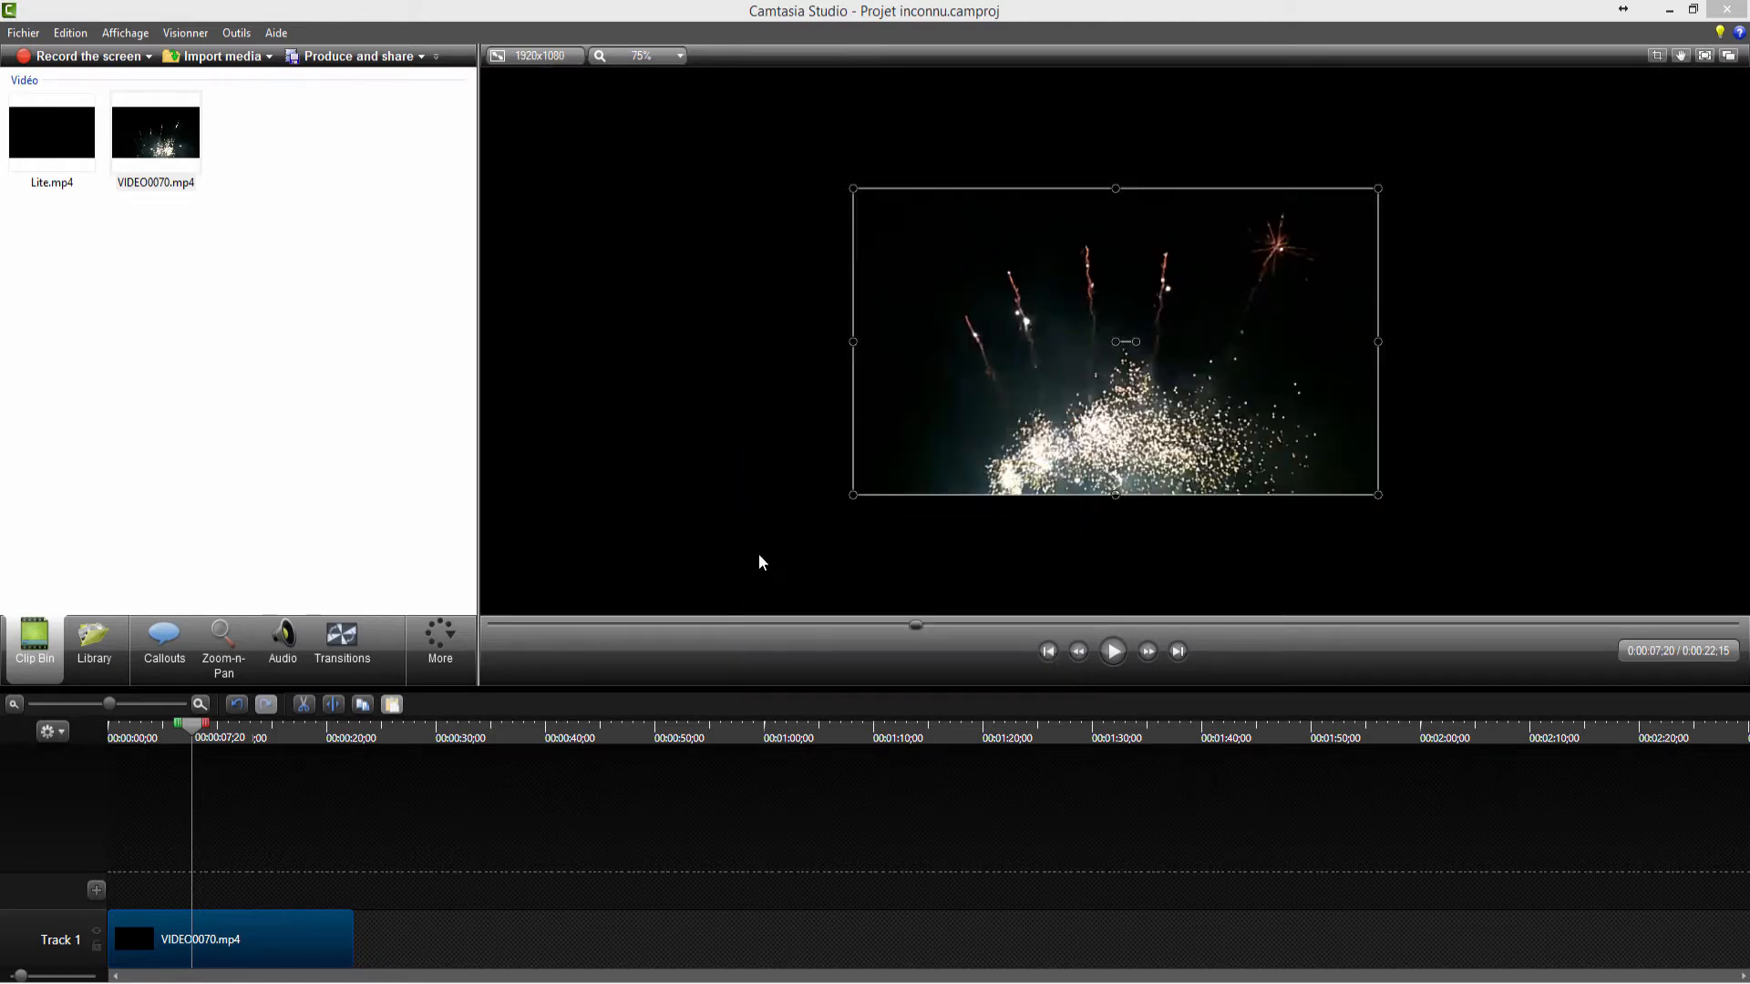
- Try the 100%, 25% and 75% preview magnifications, shift the fireworks clip slightly on the canvas, and set the preview to 50%
click(655, 60)
click(645, 140)
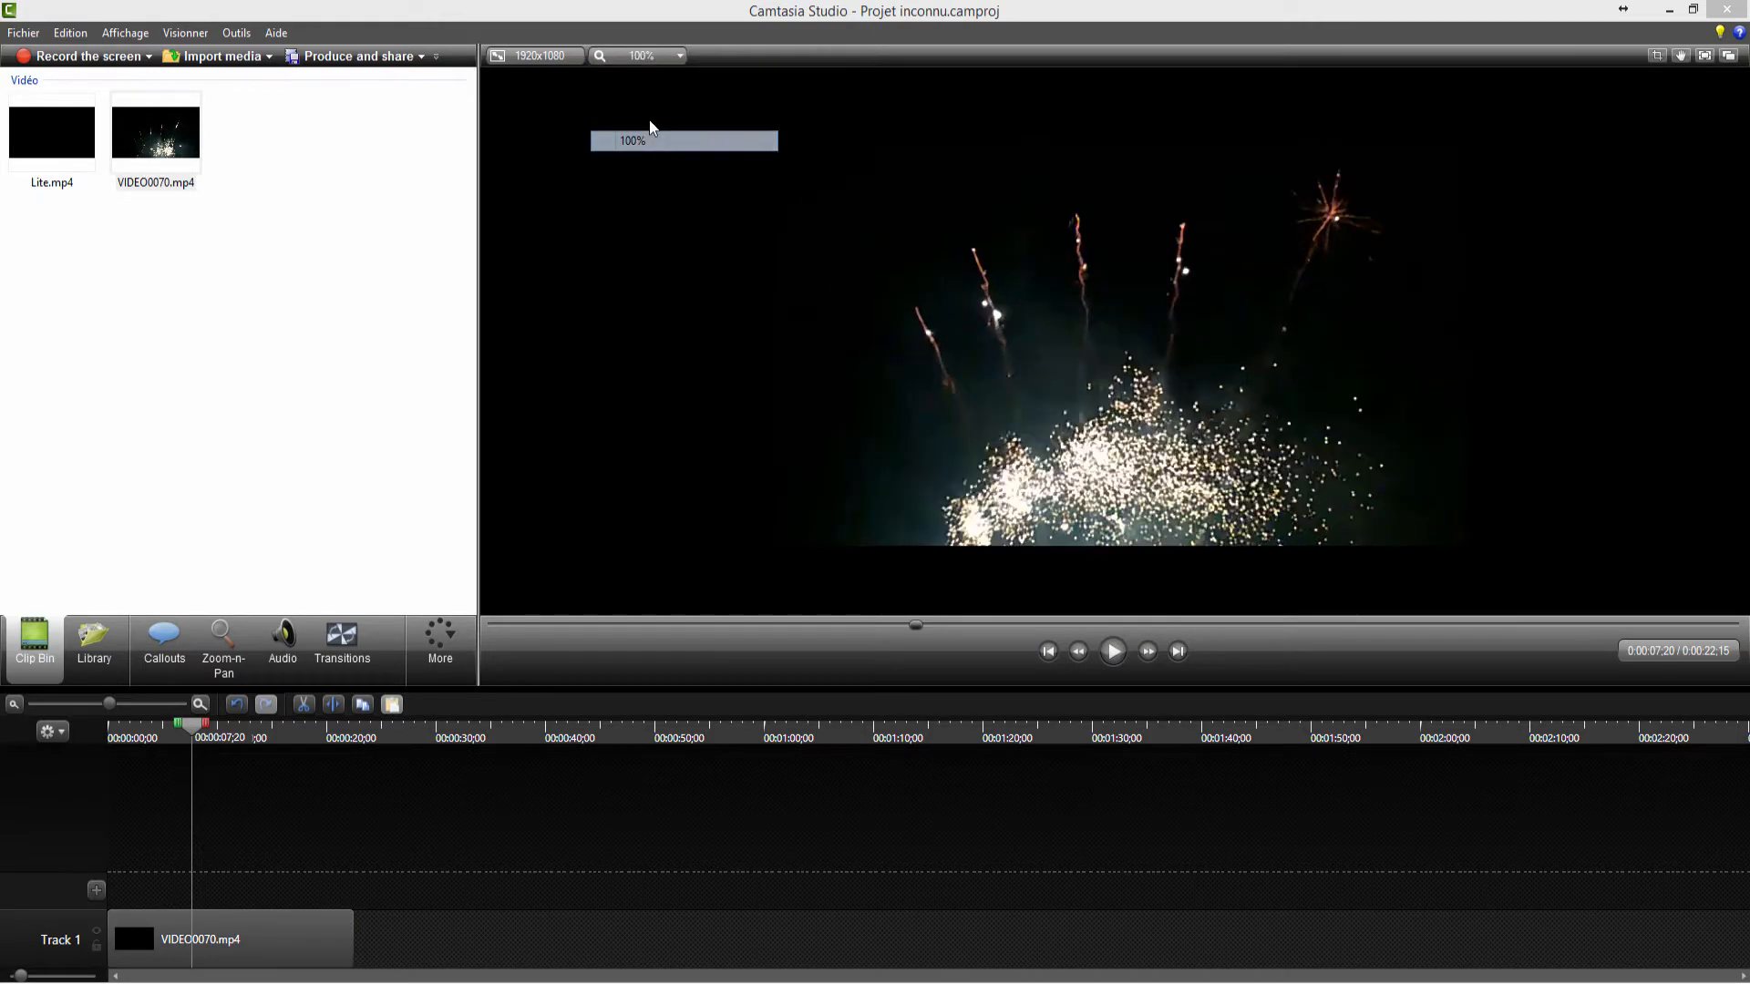
click(660, 55)
click(659, 73)
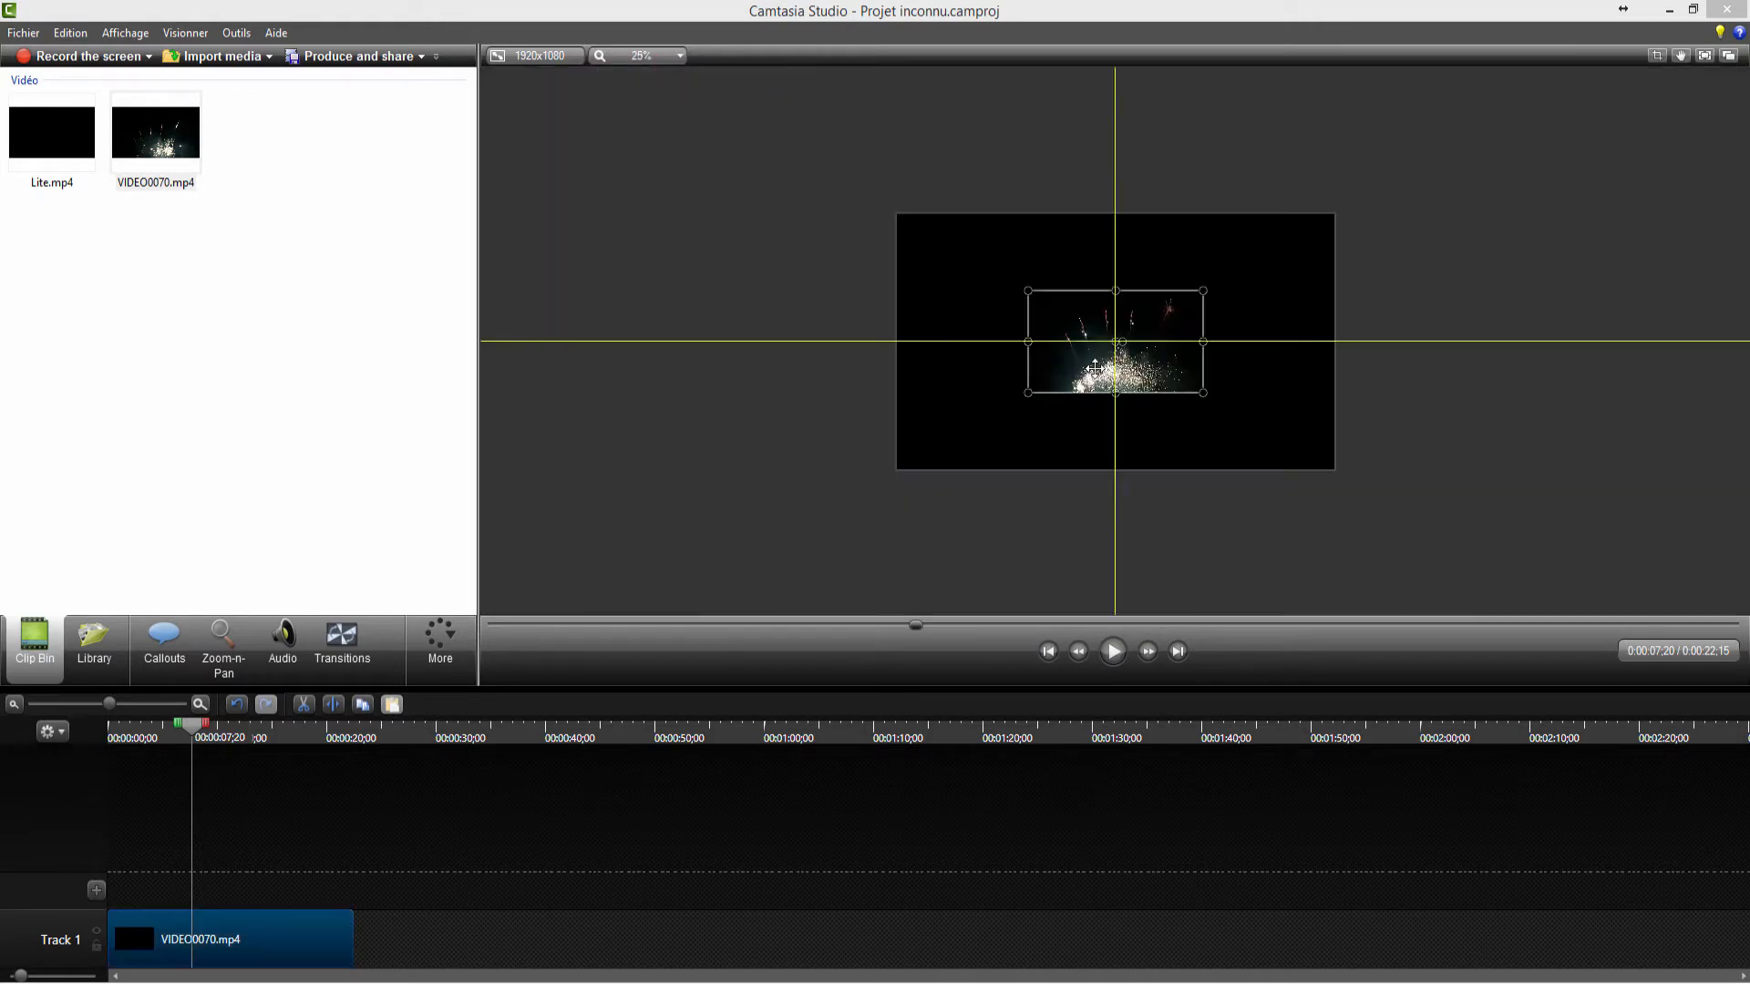
click(656, 58)
click(649, 120)
drag(1051, 335, 1030, 307)
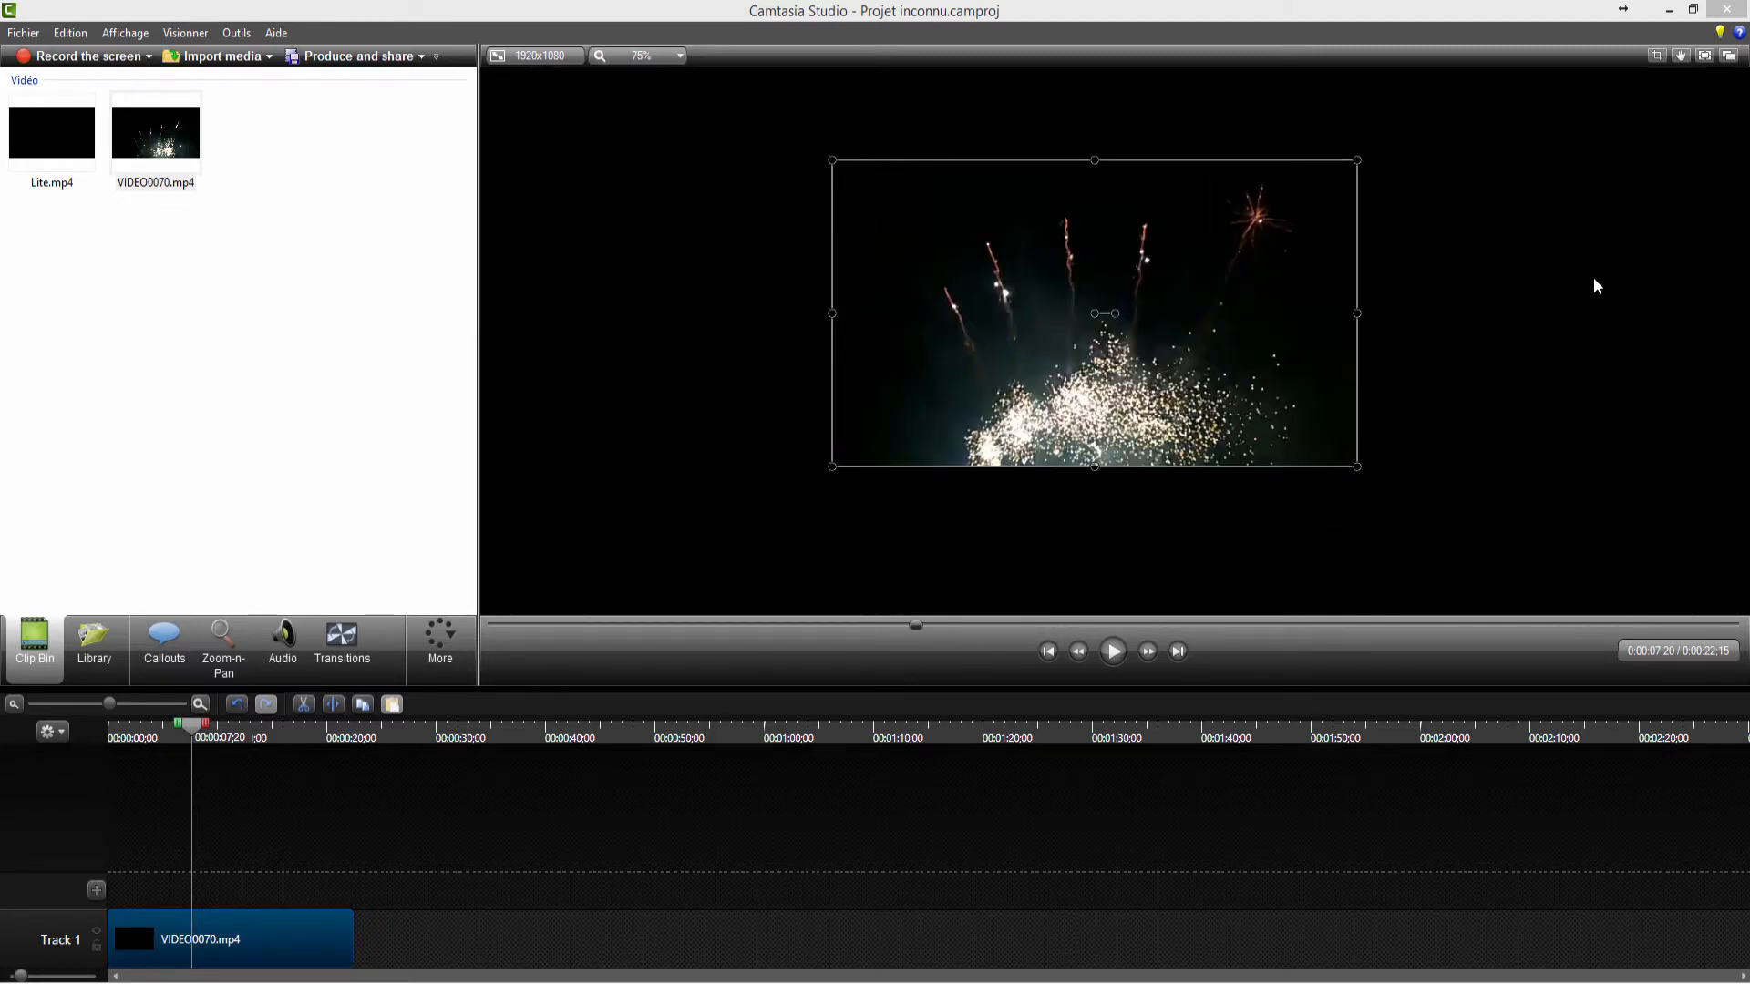
scroll(1197, 345, down, 1)
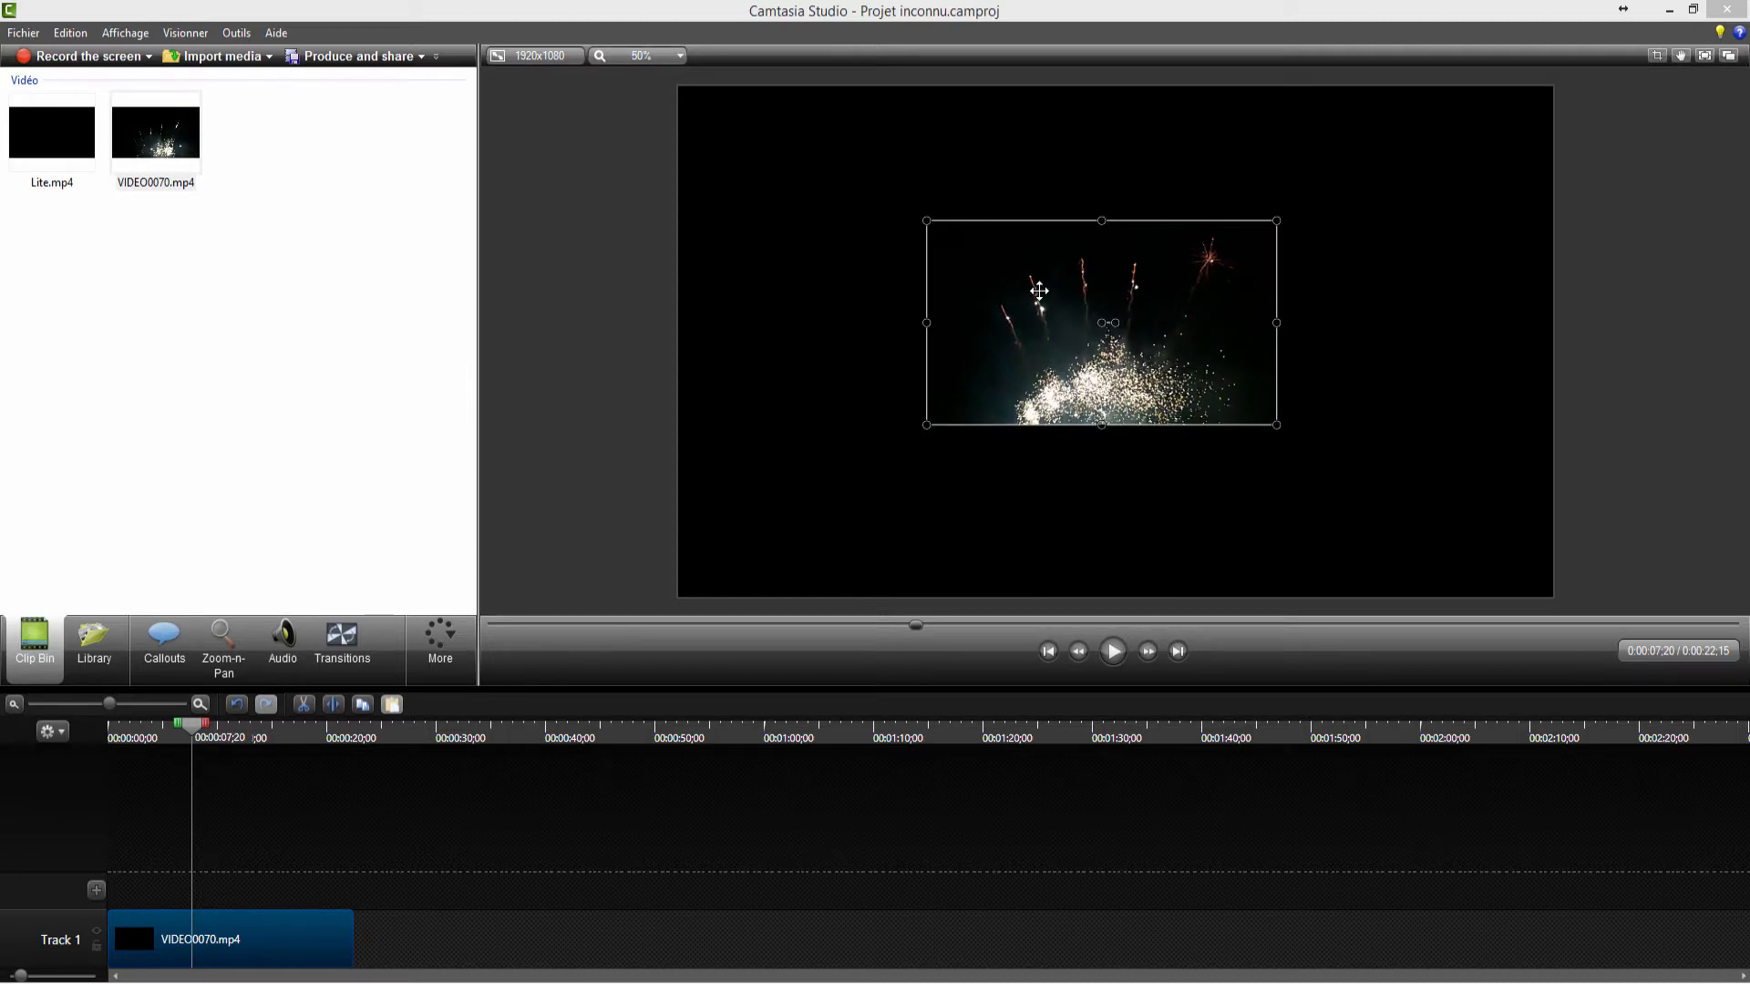
- Move the fireworks clip into the canvas's lower-left corner and enlarge it proportionally to fill the whole canvas
mouse_move(1039, 346)
mouse_down()
mouse_move(1008, 363)
mouse_move(1059, 369)
mouse_up()
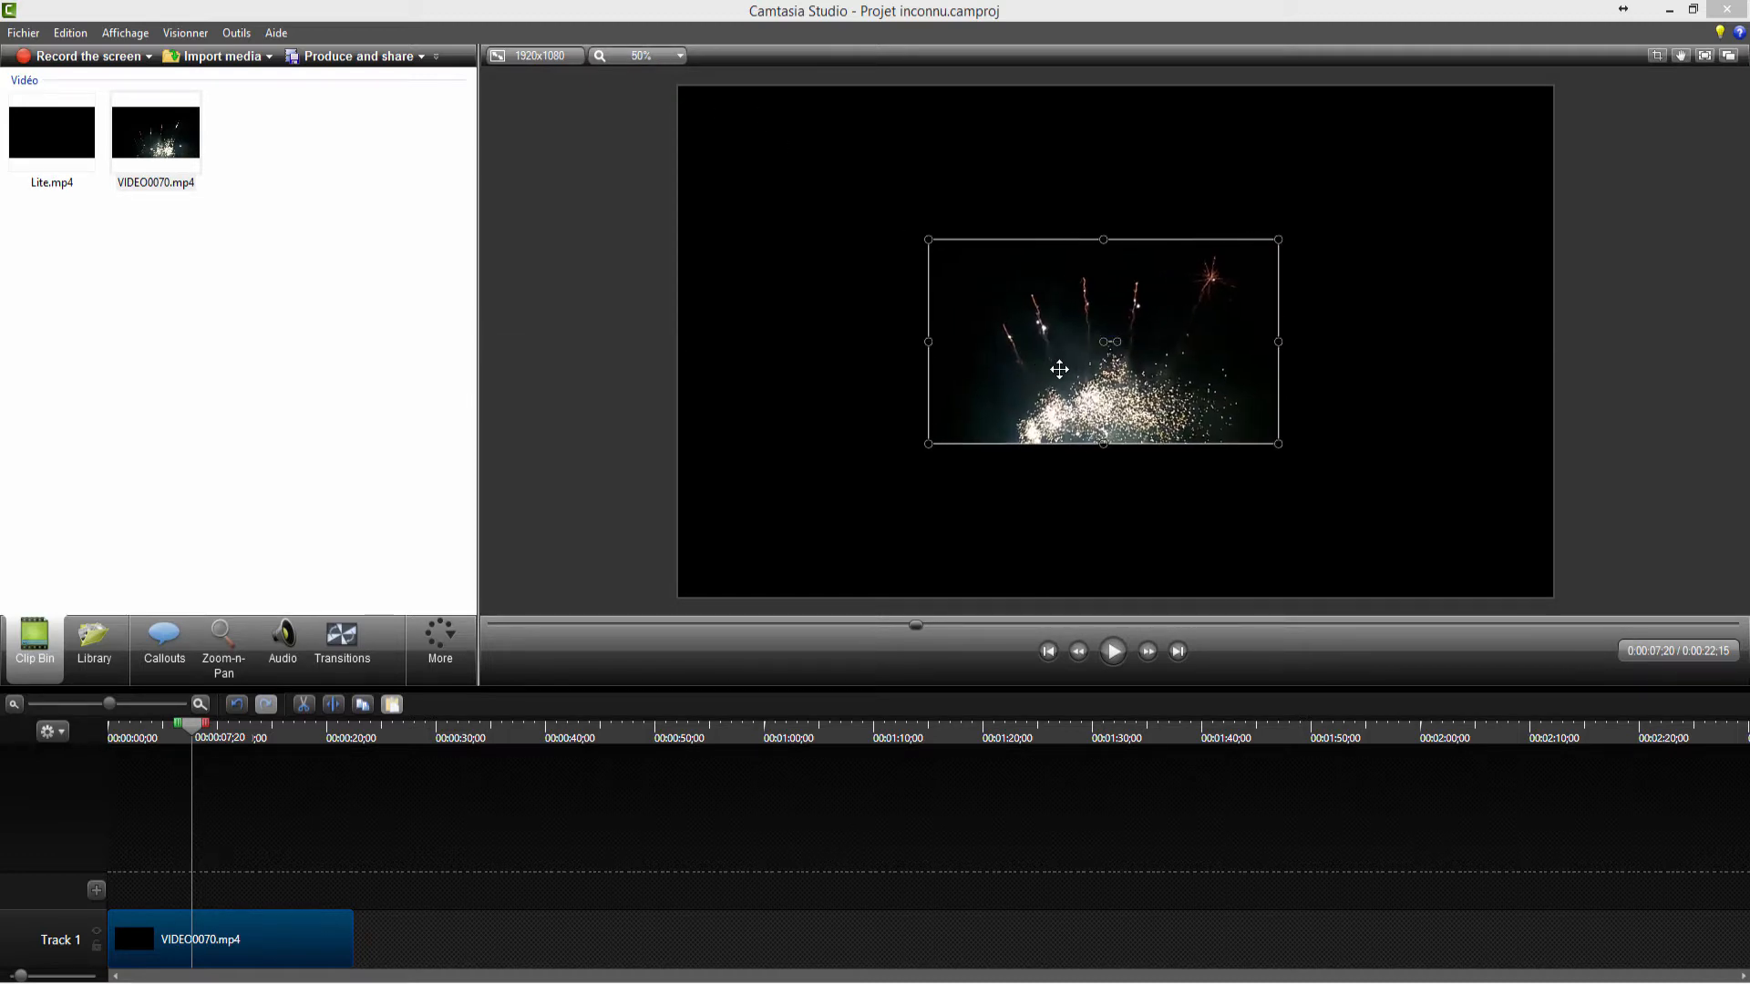
mouse_move(928, 240)
mouse_down()
mouse_move(872, 207)
mouse_move(926, 238)
mouse_up()
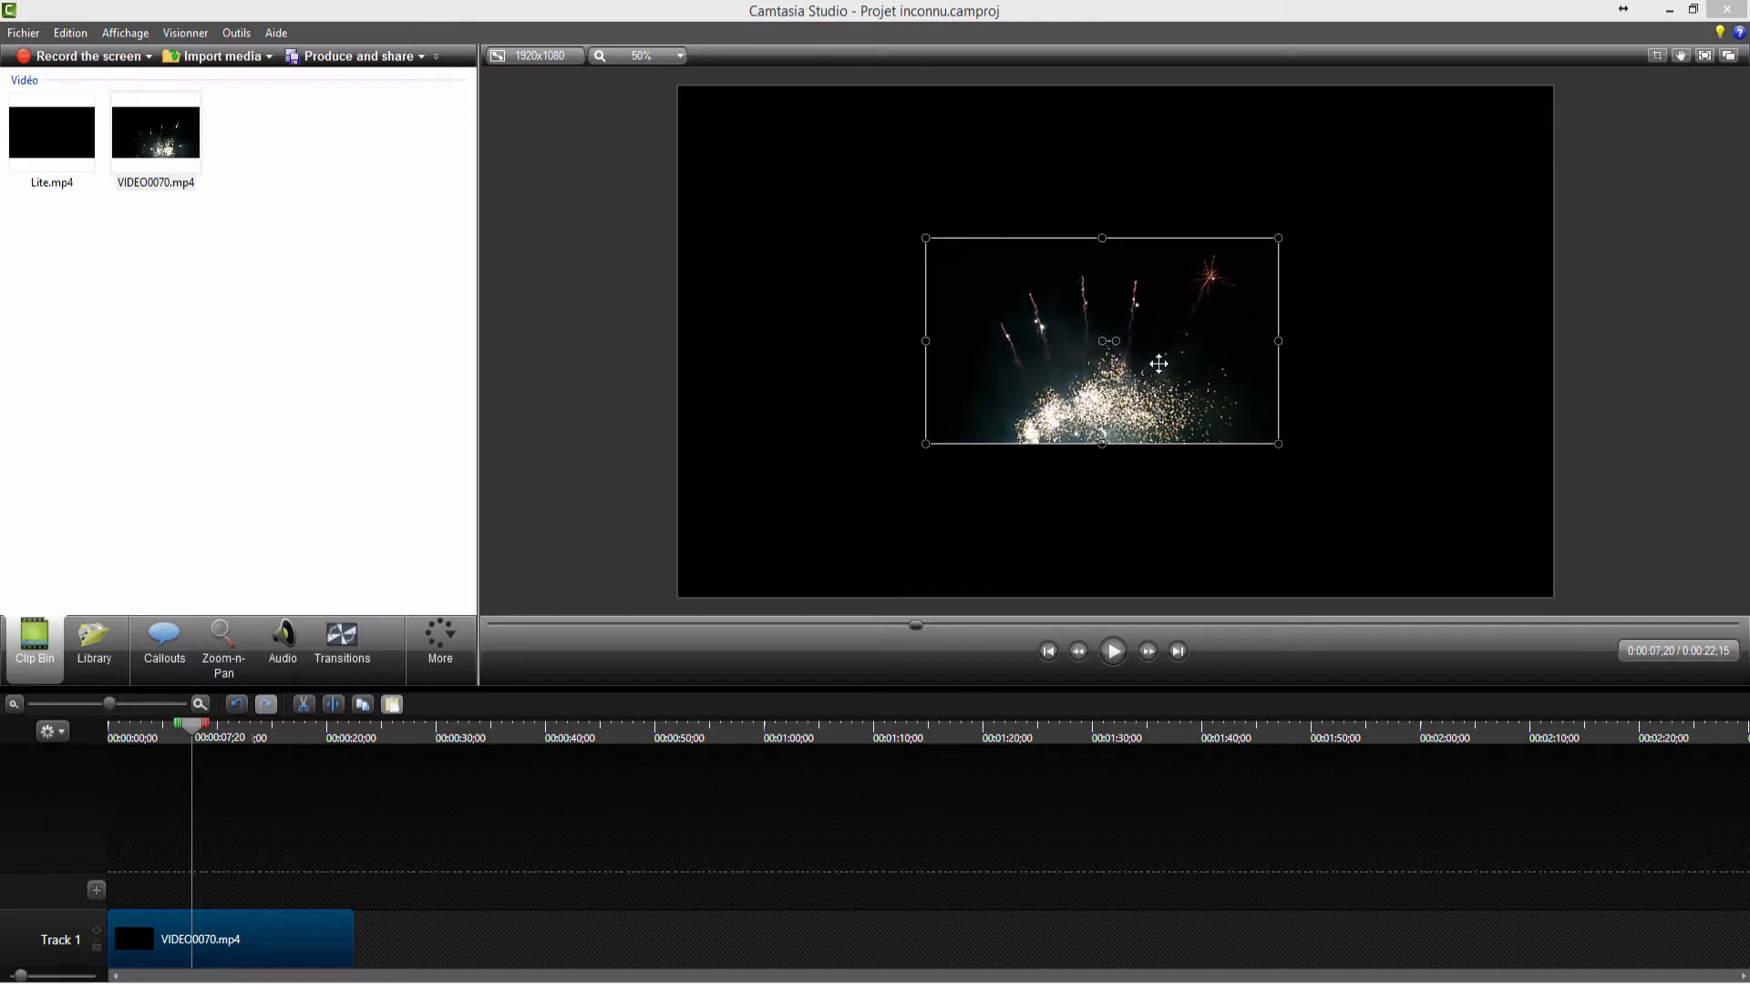
drag(1159, 364, 1168, 362)
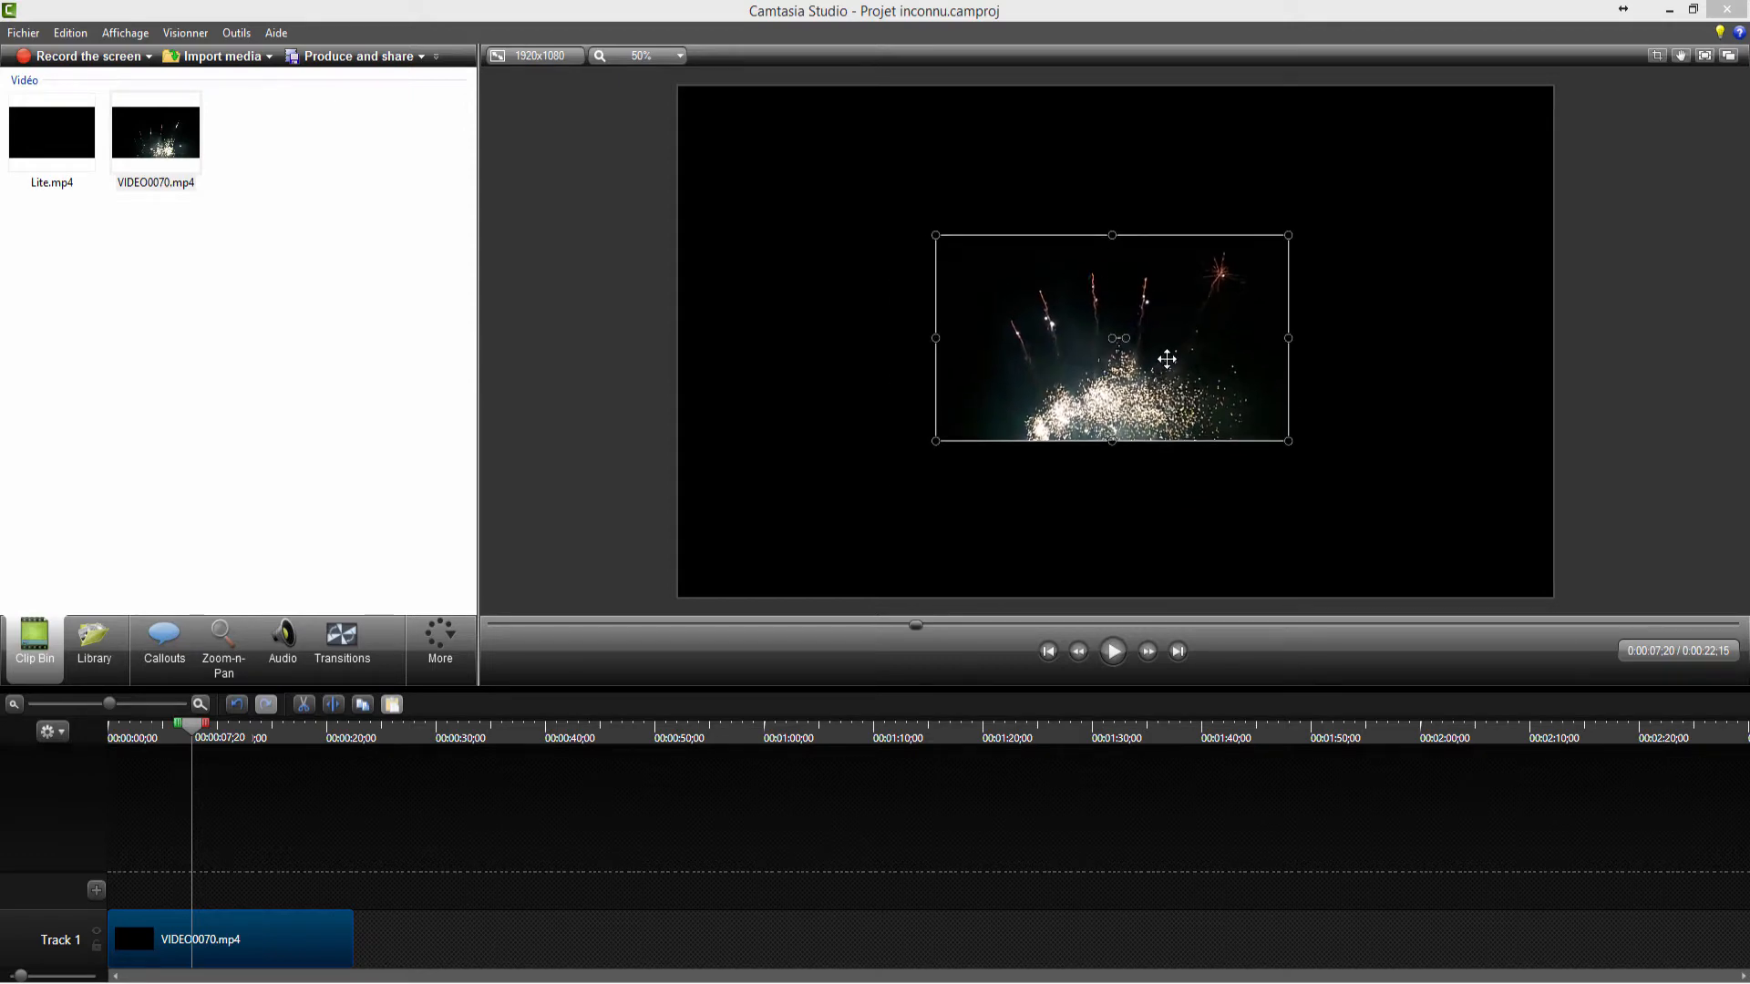
drag(1195, 355, 939, 508)
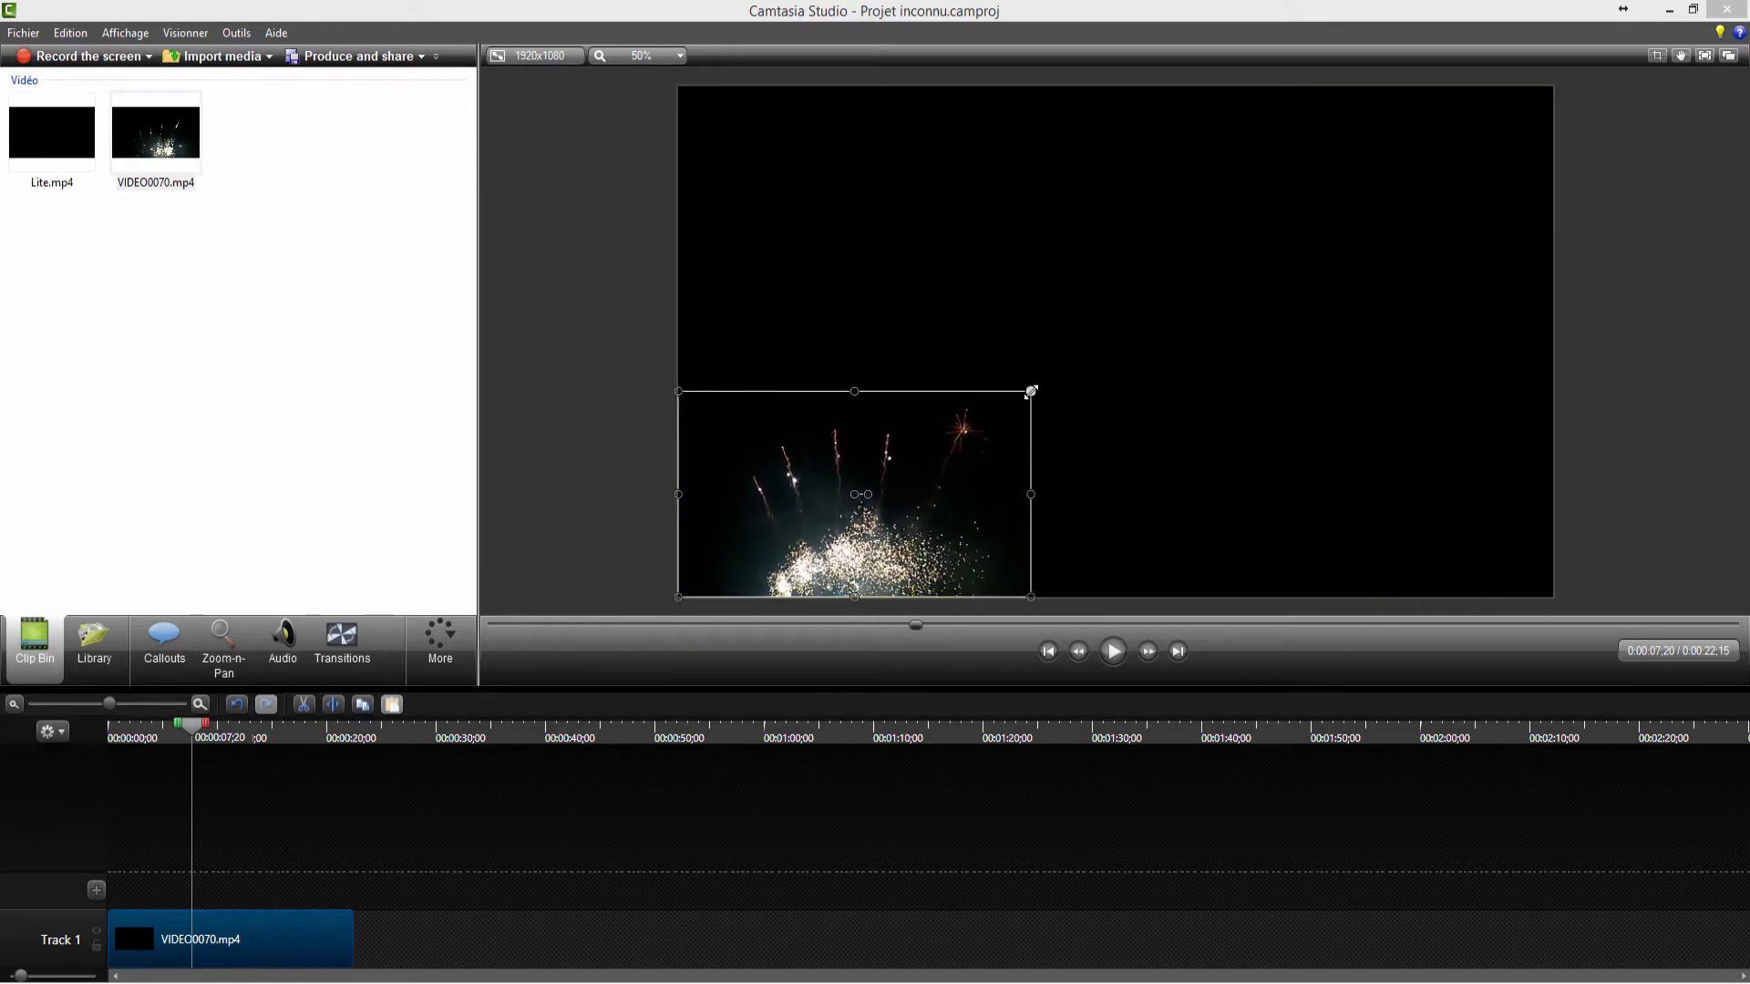
drag(1031, 392, 1549, 126)
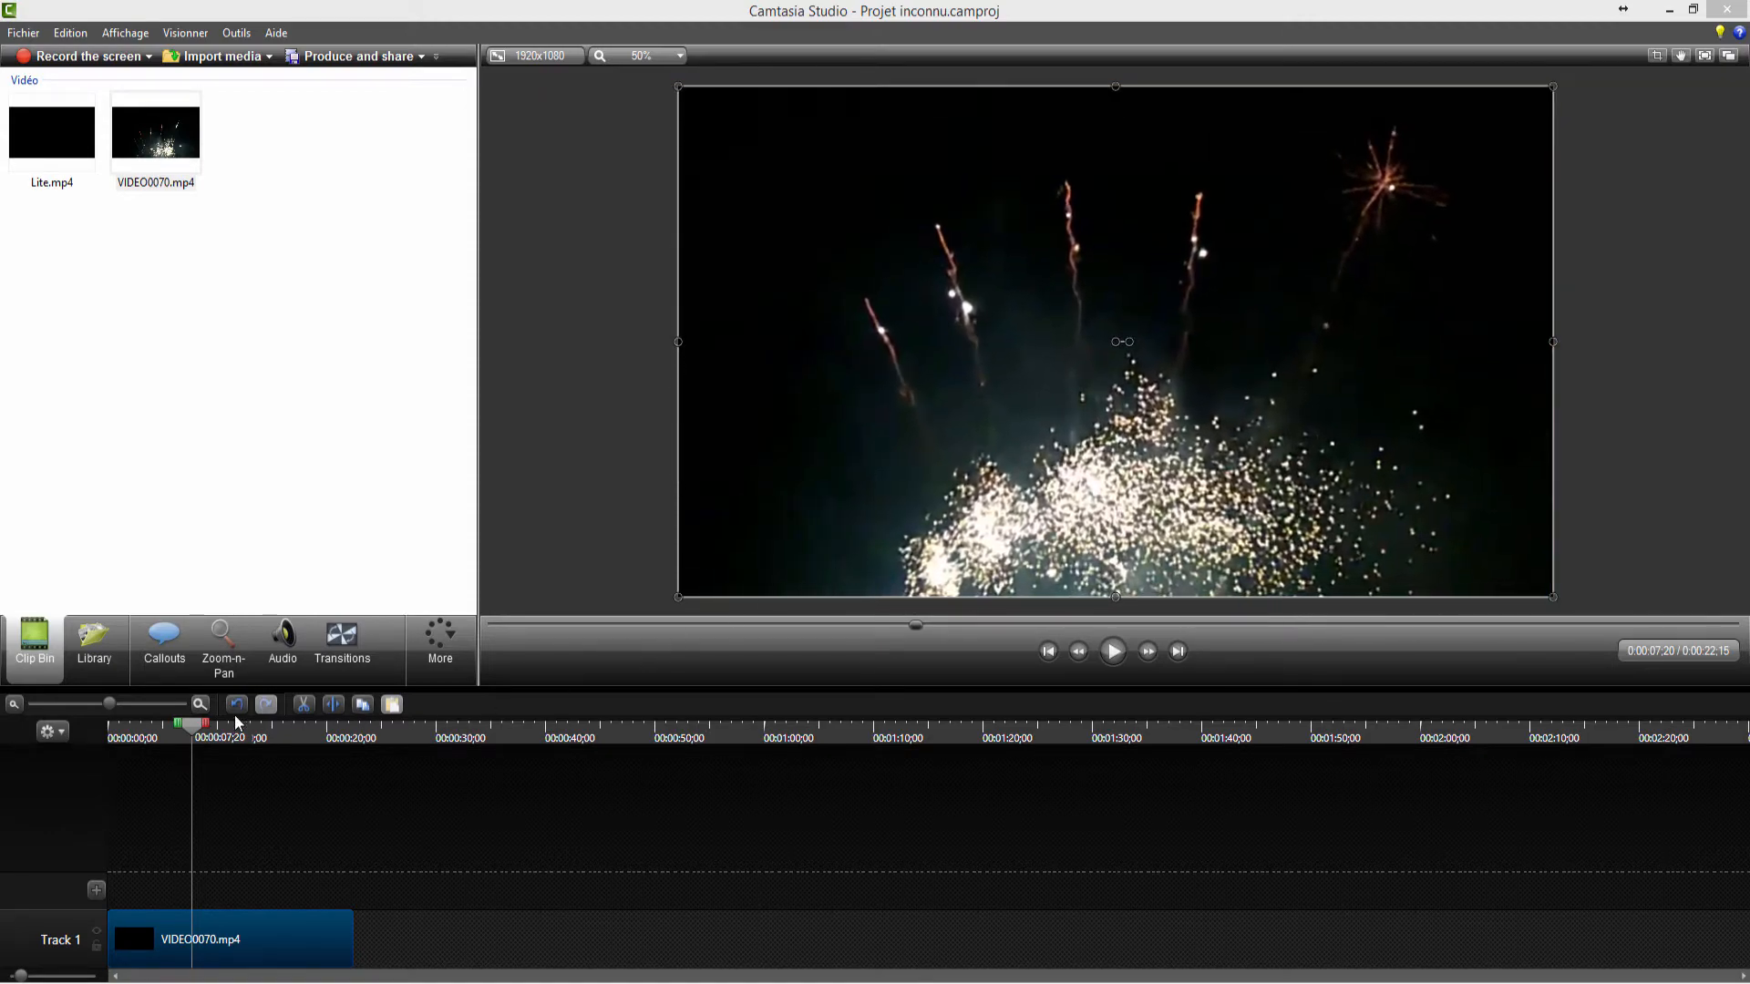
- Delete VIDEO0070.mp4 from Track 1 and place Lite.mp4 there at the start of the timeline instead
drag(210, 725, 137, 737)
click(235, 946)
key(Delete)
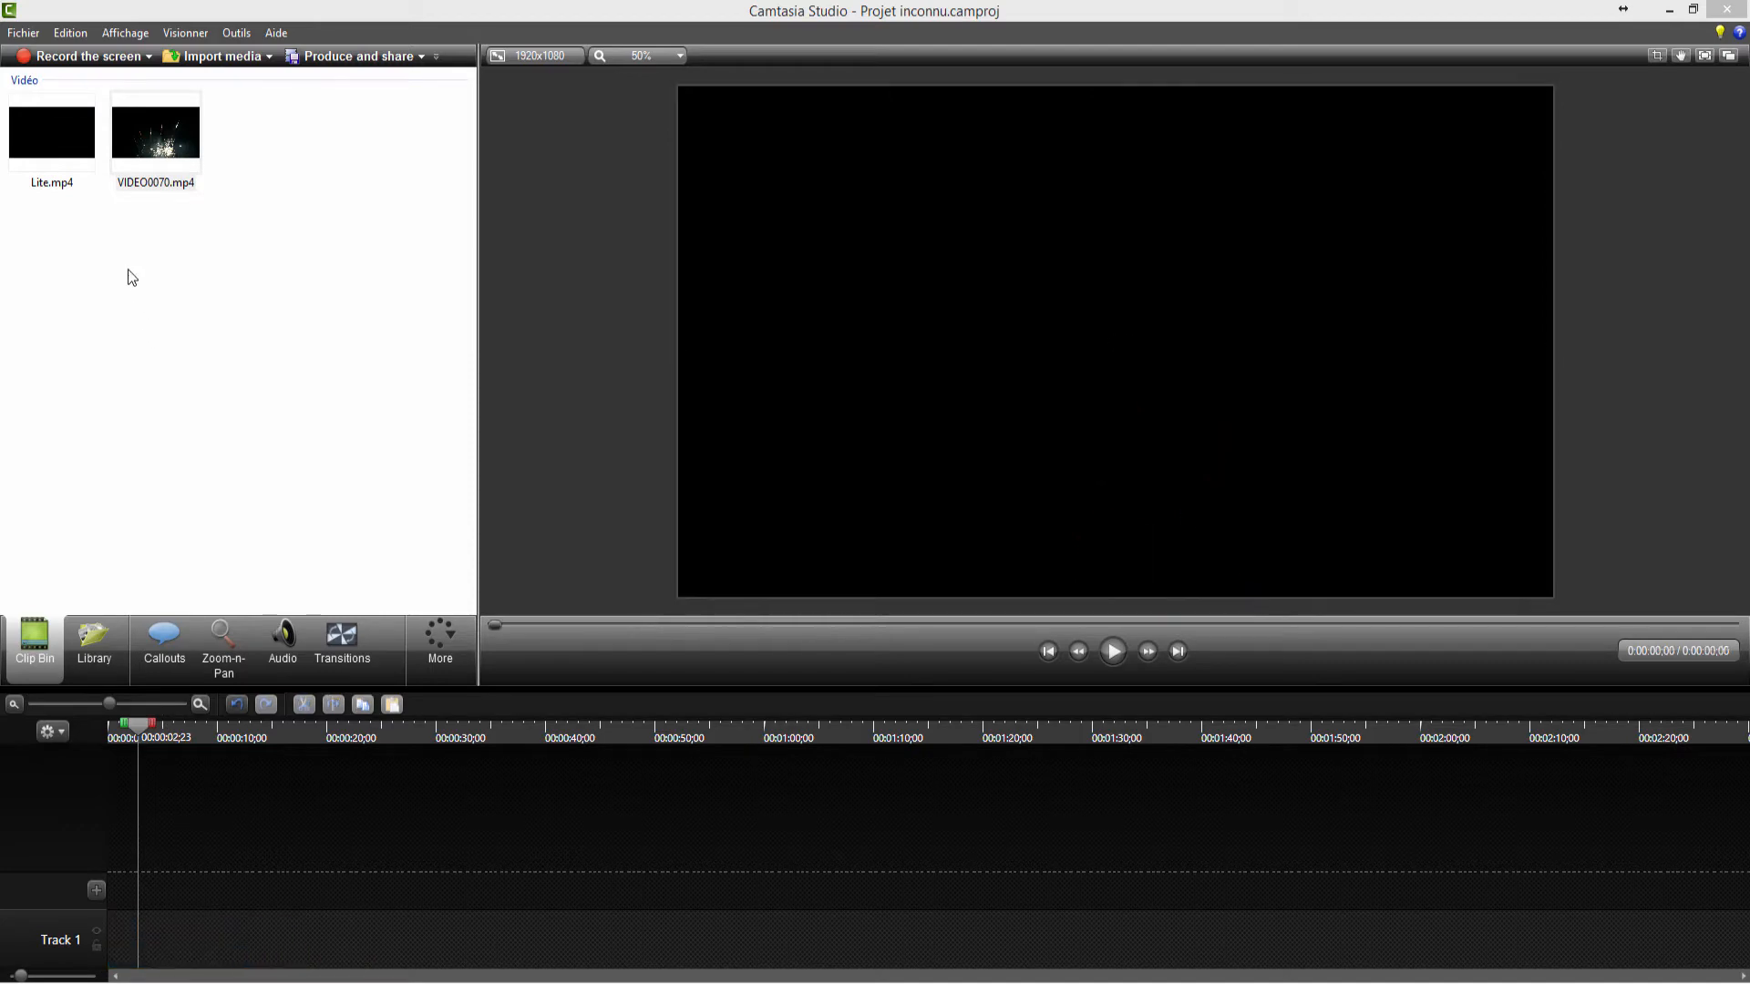
drag(79, 171, 160, 947)
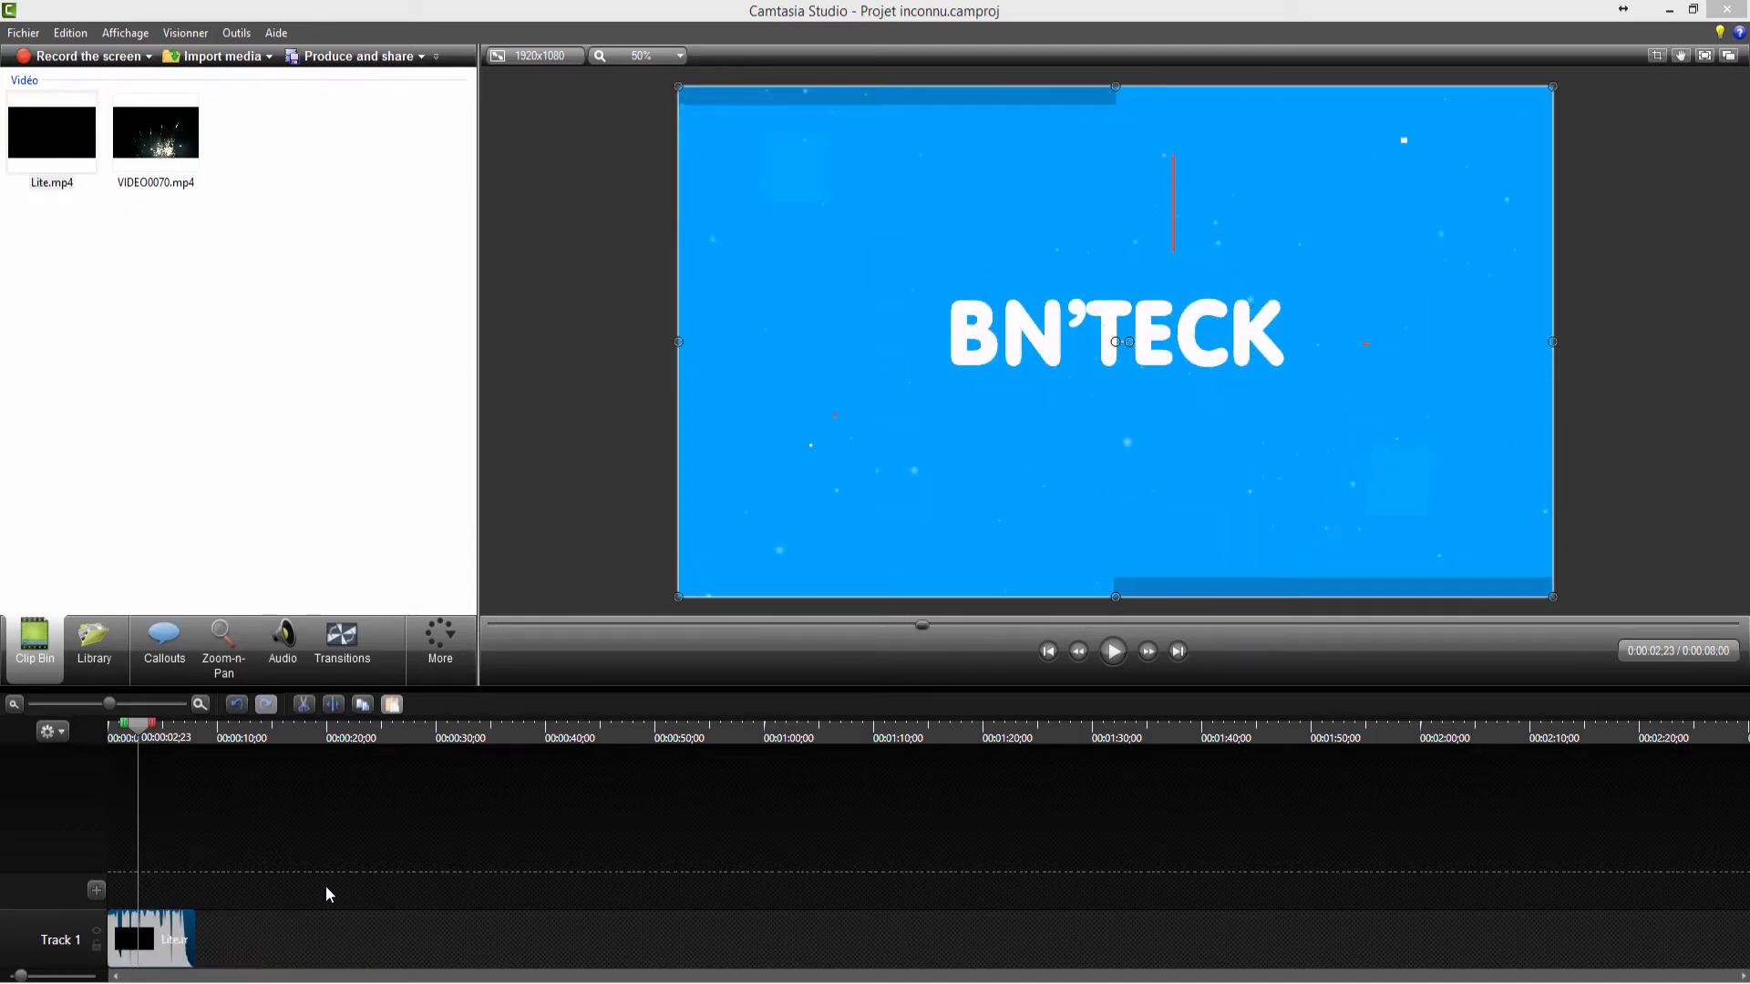
click(326, 888)
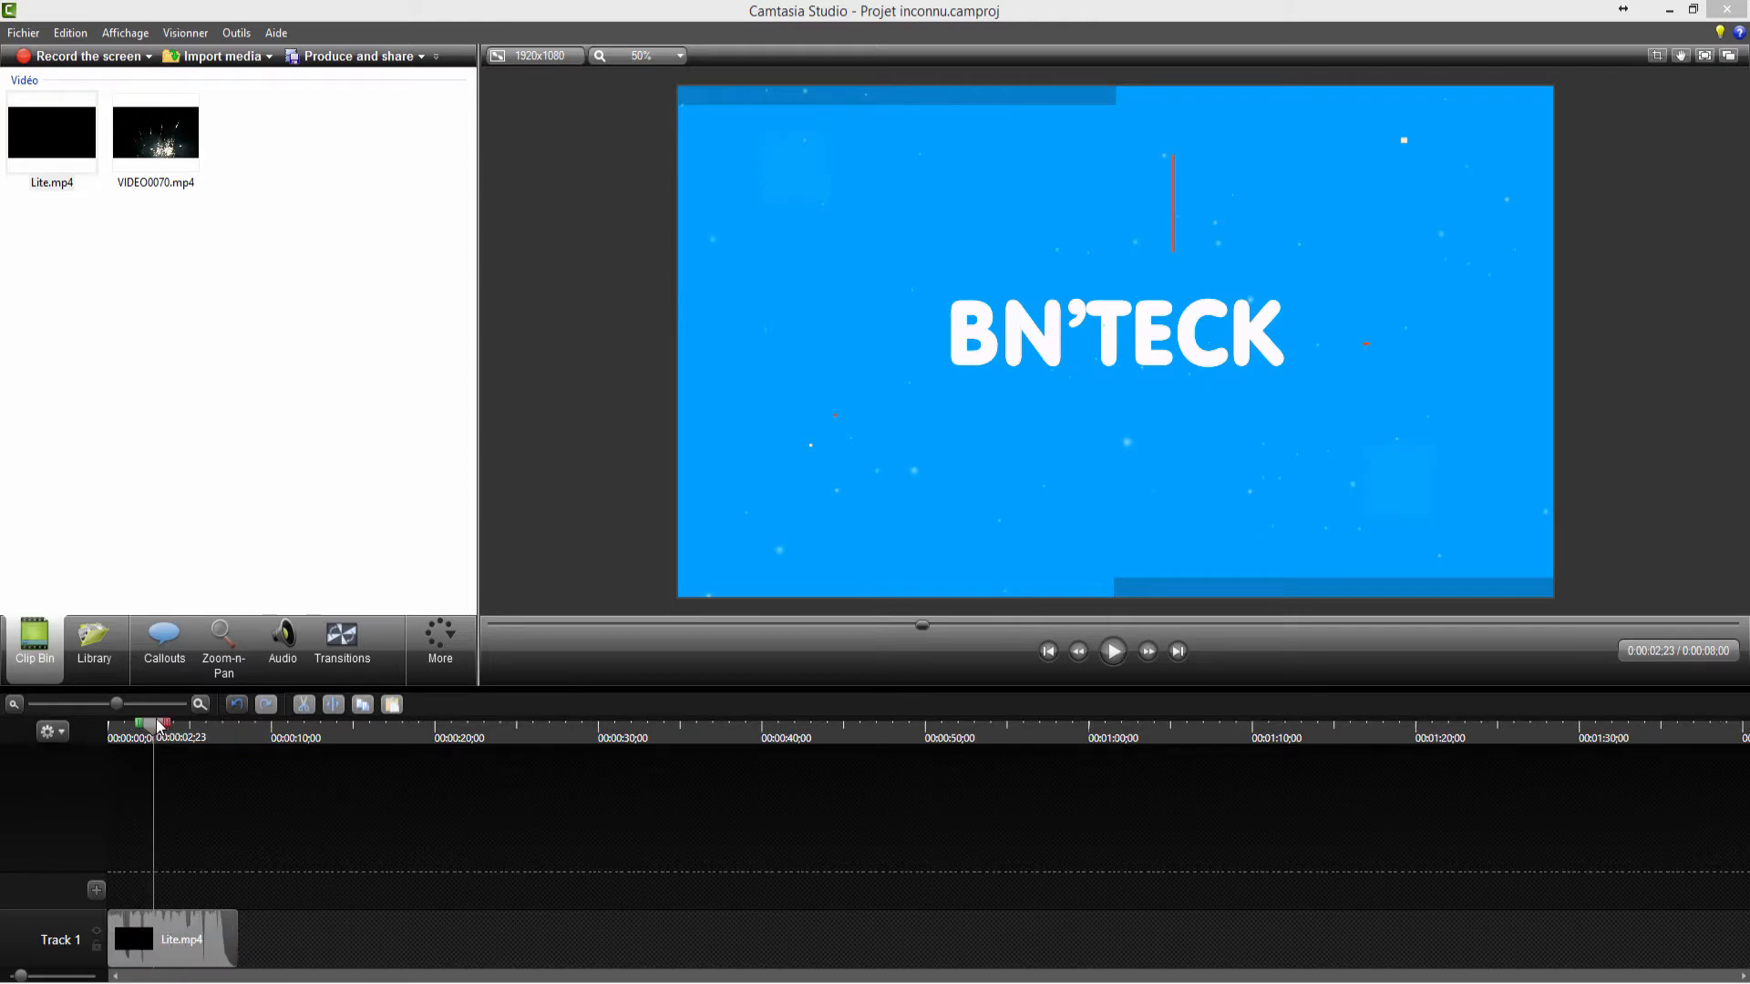
- Scrub through Lite.mp4 to about 00:00:06;22 to view its content and return the playhead to the timeline's start
drag(157, 724, 218, 747)
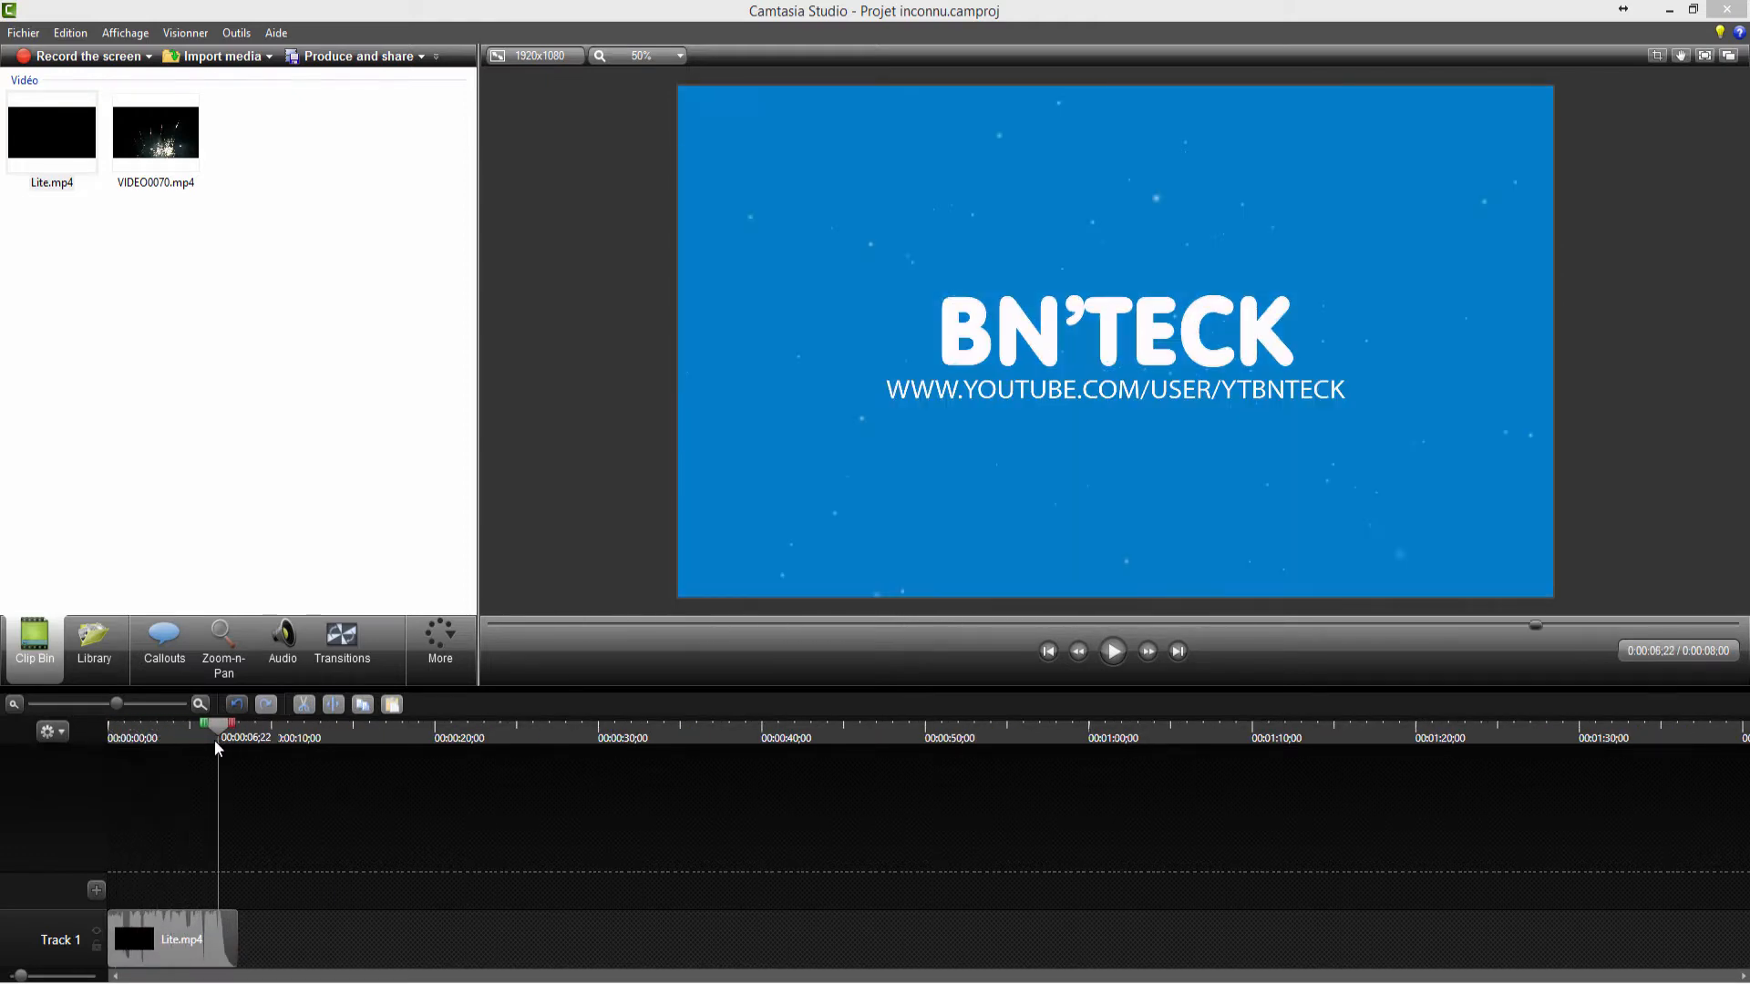
click(953, 322)
drag(984, 356, 984, 326)
drag(218, 727, 31, 744)
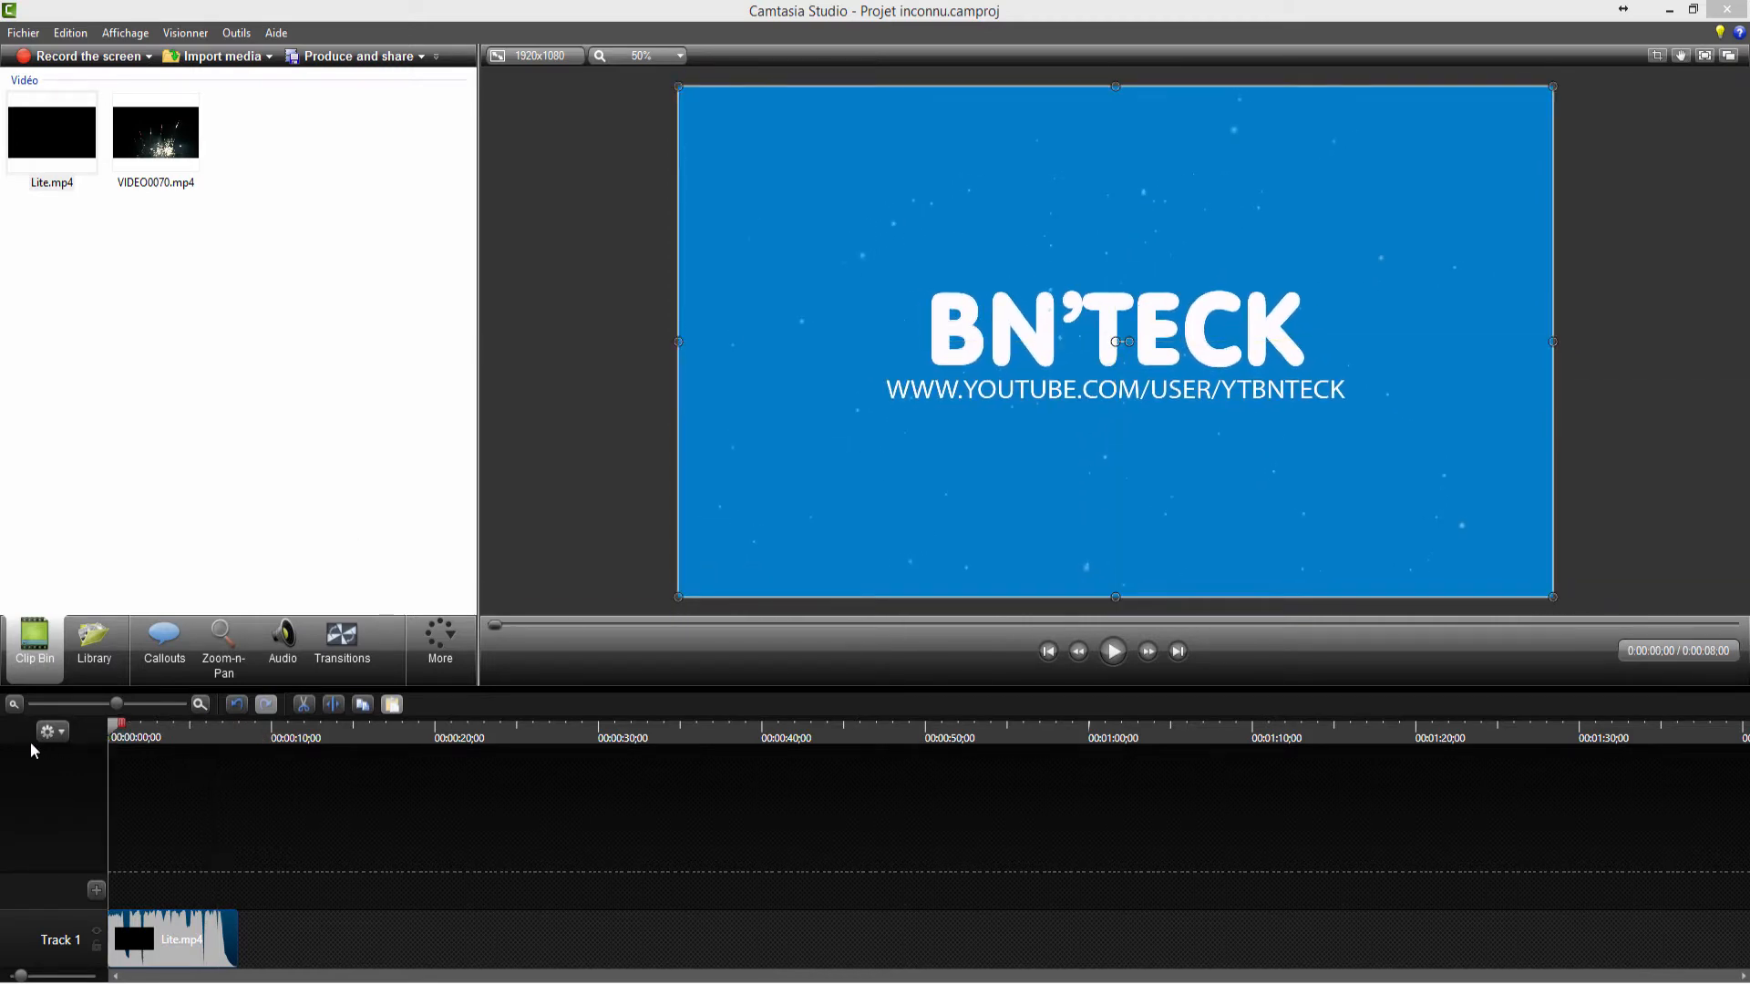
click(335, 861)
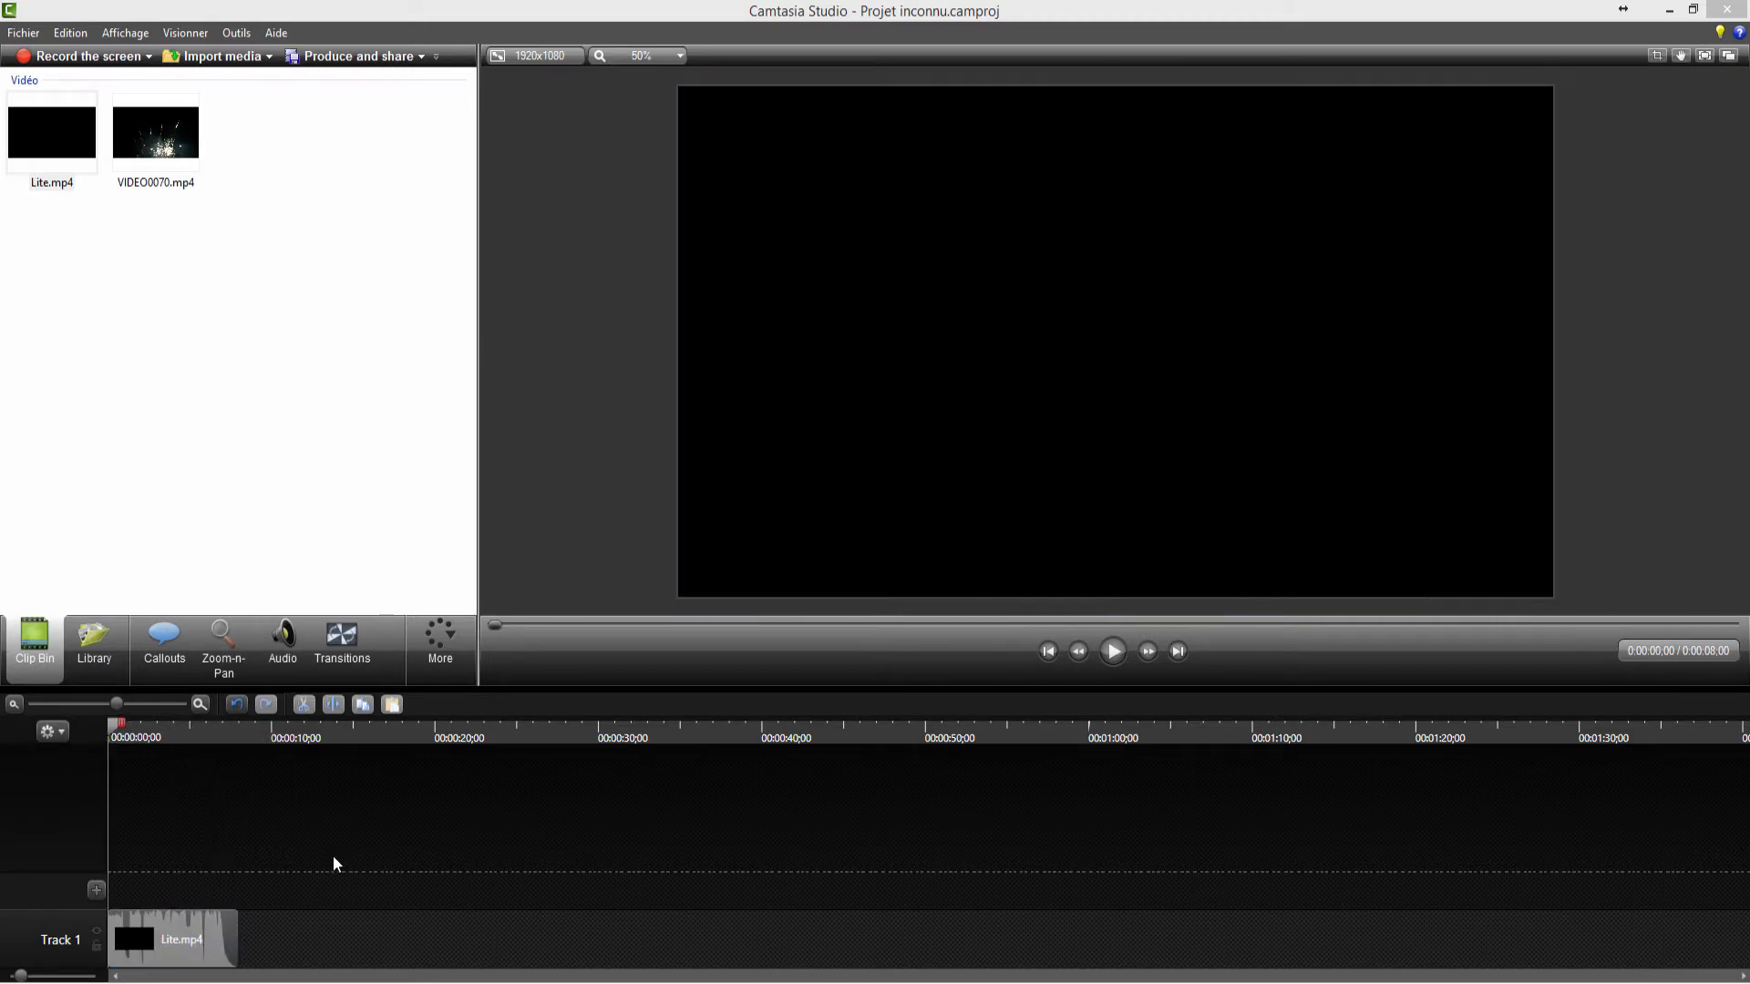
- Magnify the timeline around the Lite.mp4 clip and play it from the beginning
click(189, 945)
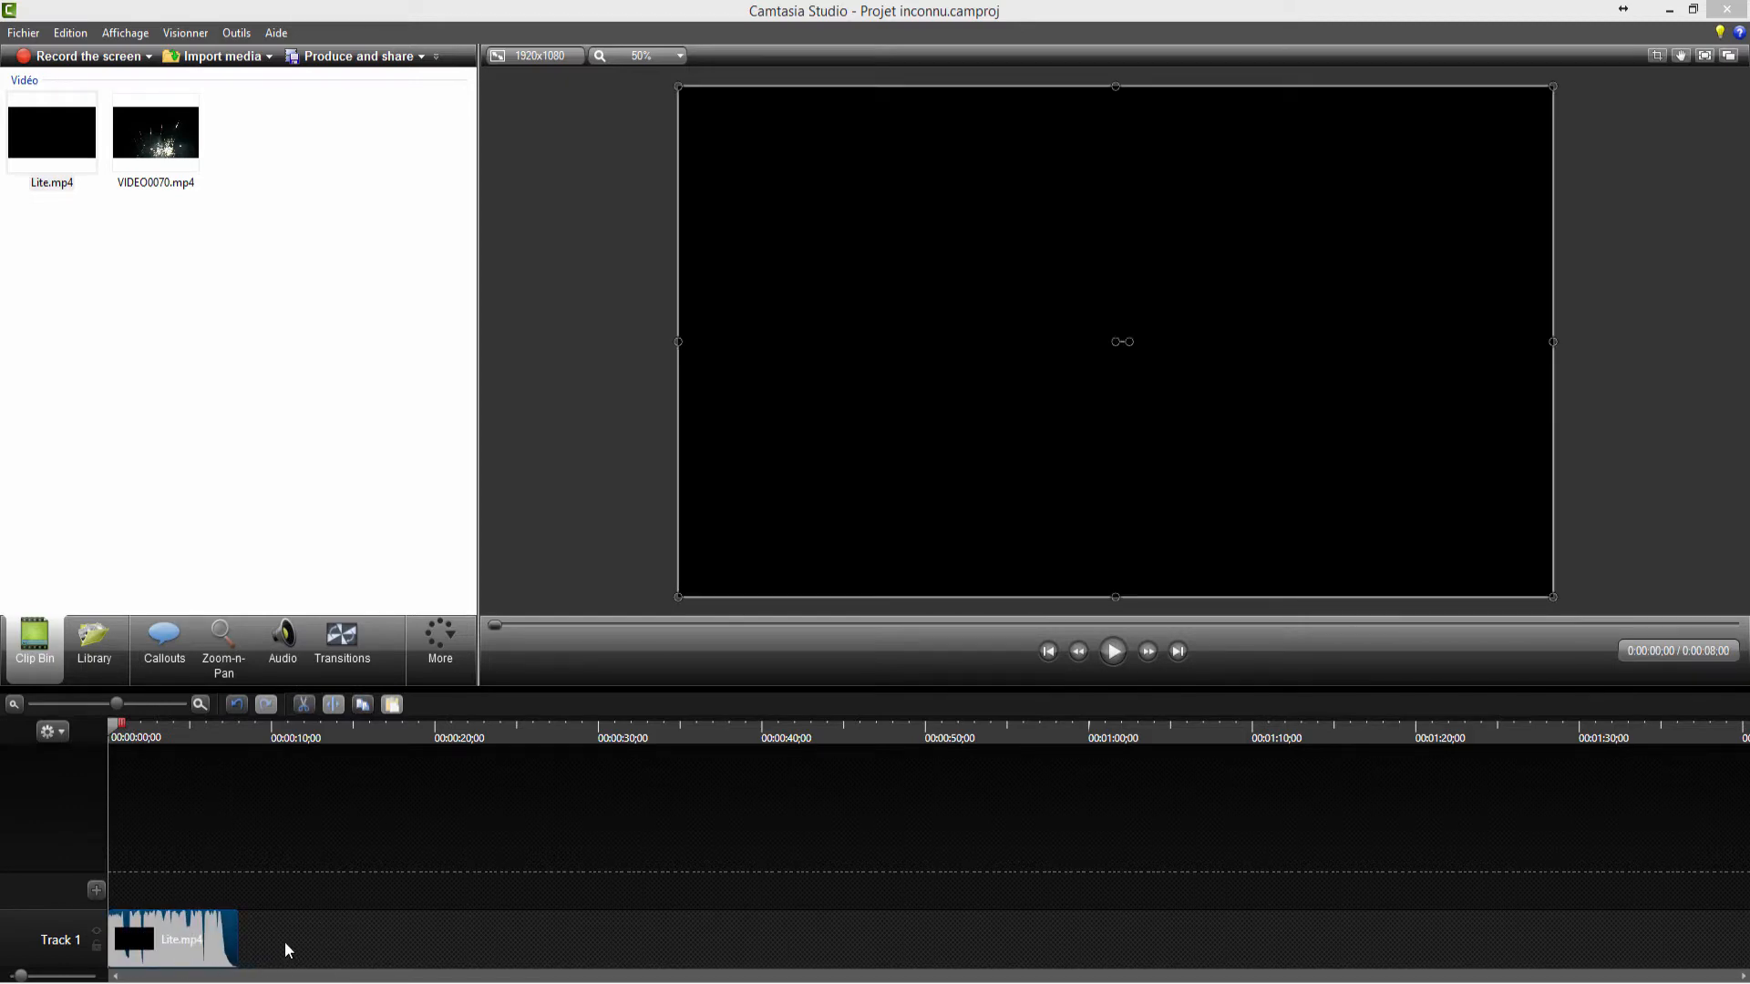
scroll(288, 951, up, 4)
scroll(287, 951, down, 6)
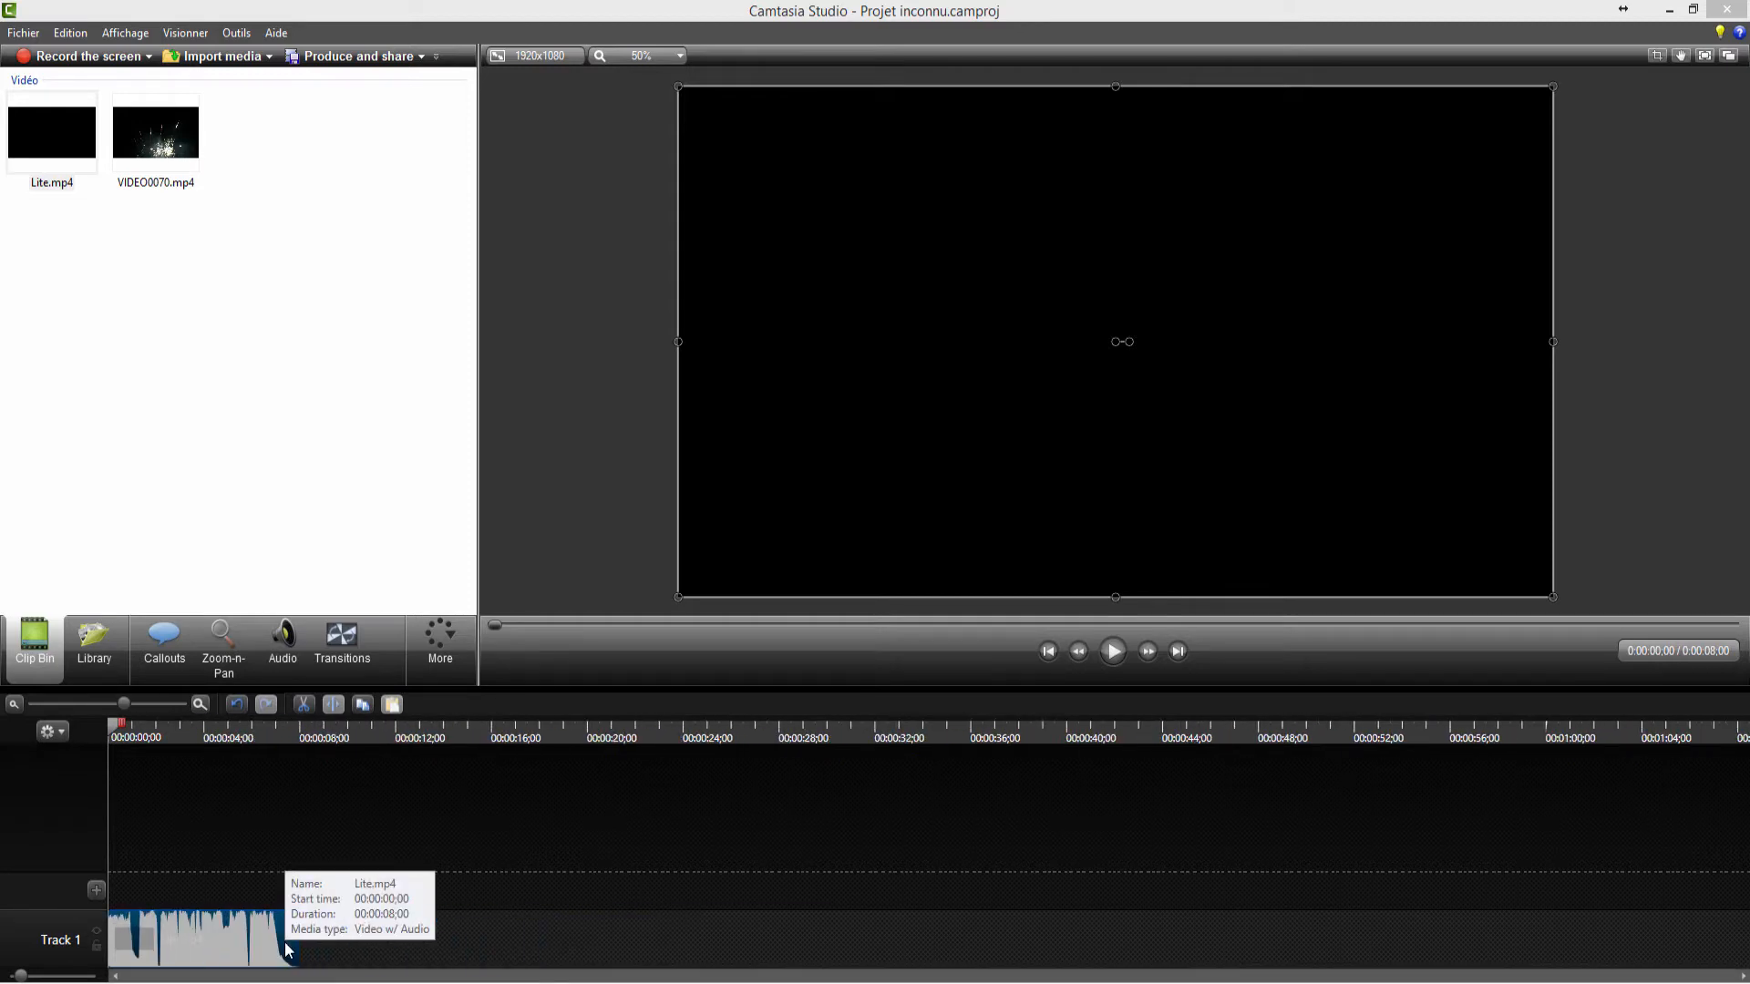
scroll(287, 951, up, 6)
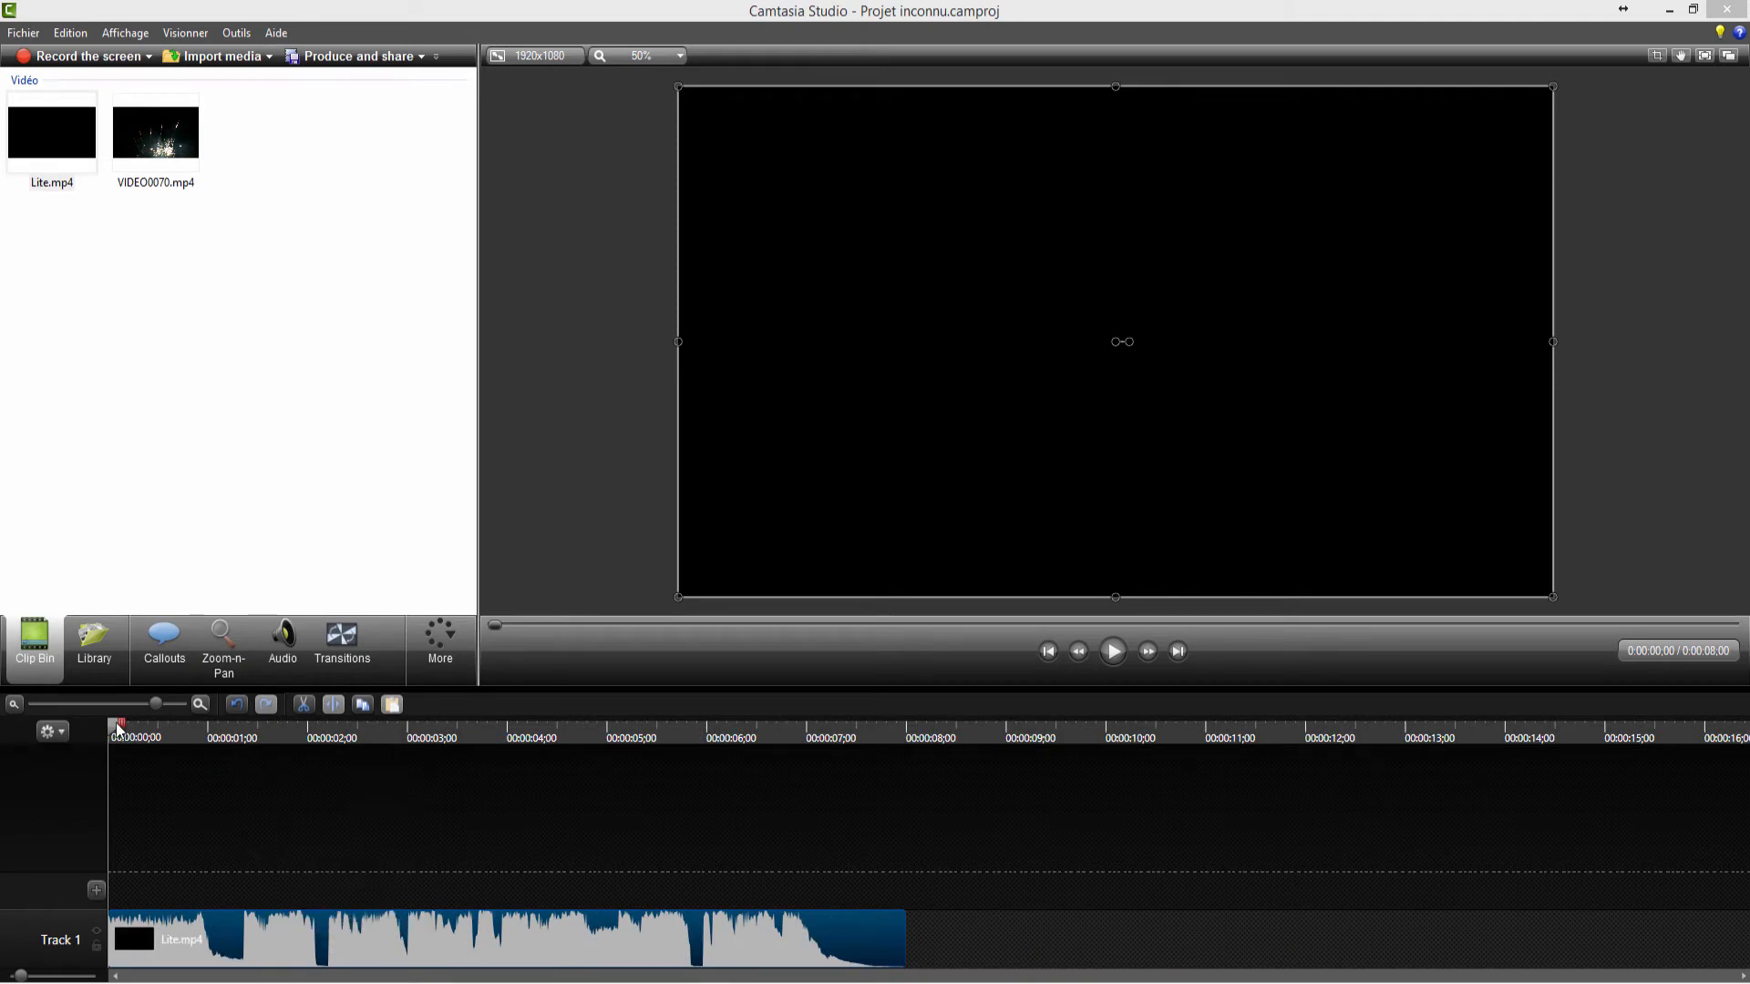
click(1114, 653)
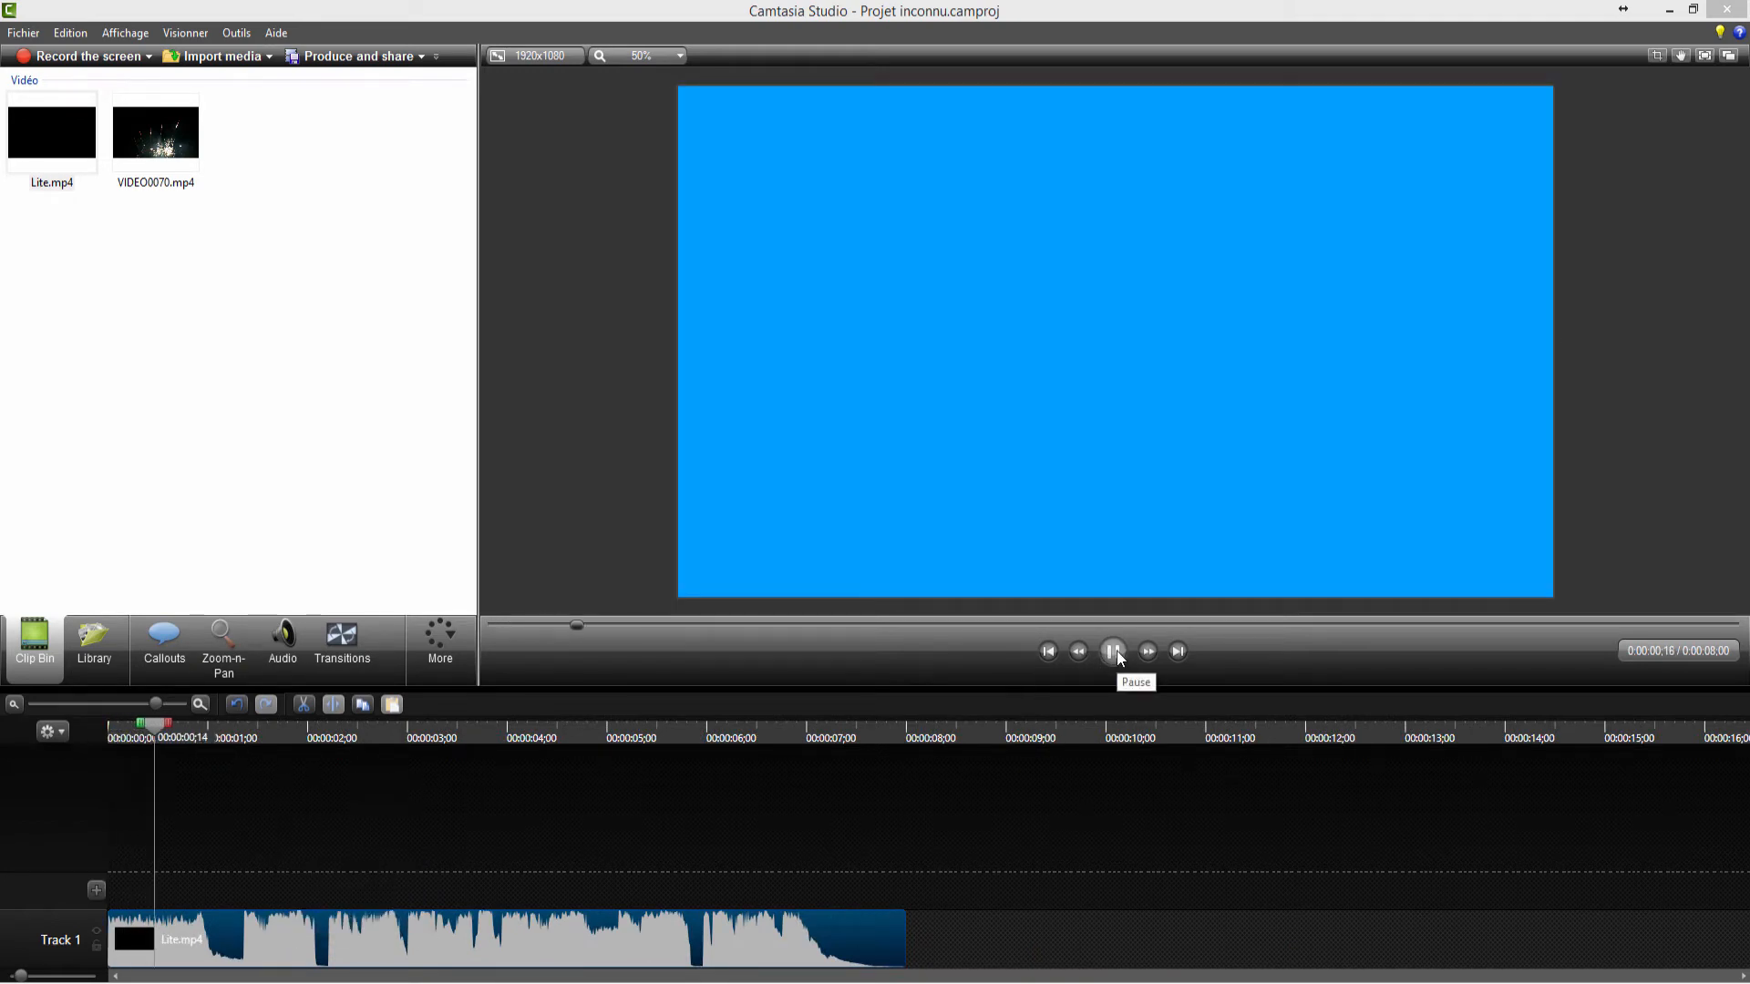
- Pause the playback of Lite.mp4 and lower the computer's sound volume
click(1114, 653)
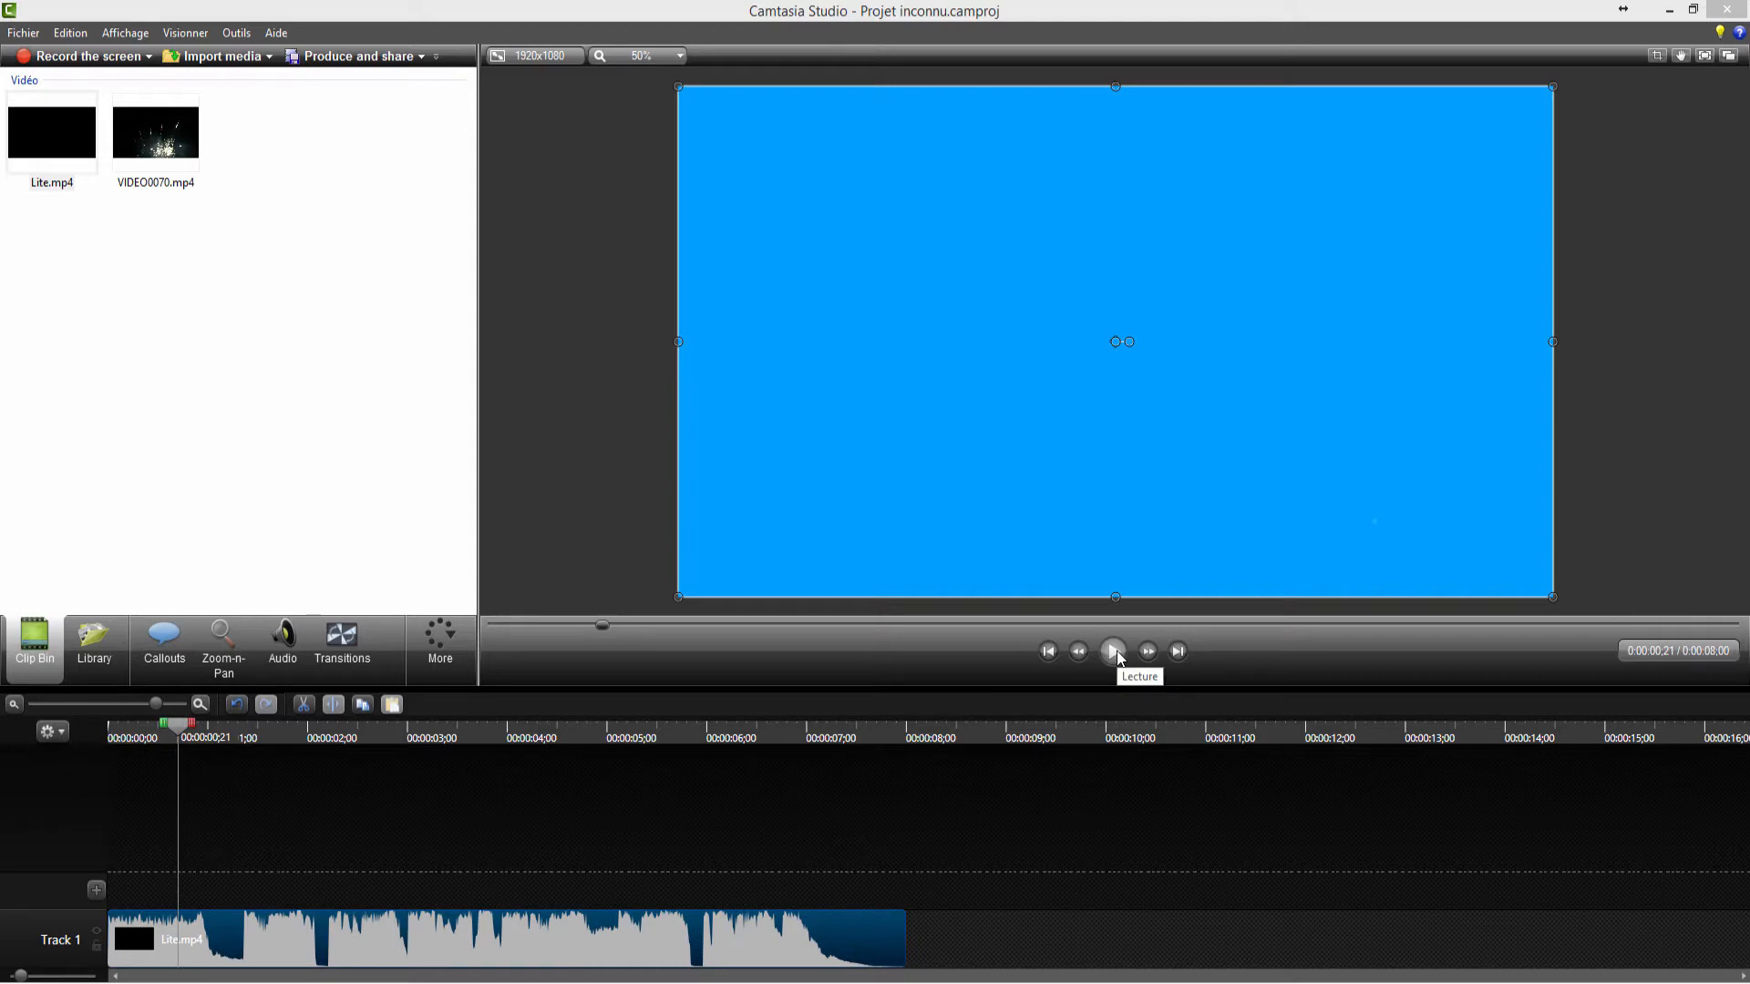
key(XF86AudioLowerVolume)
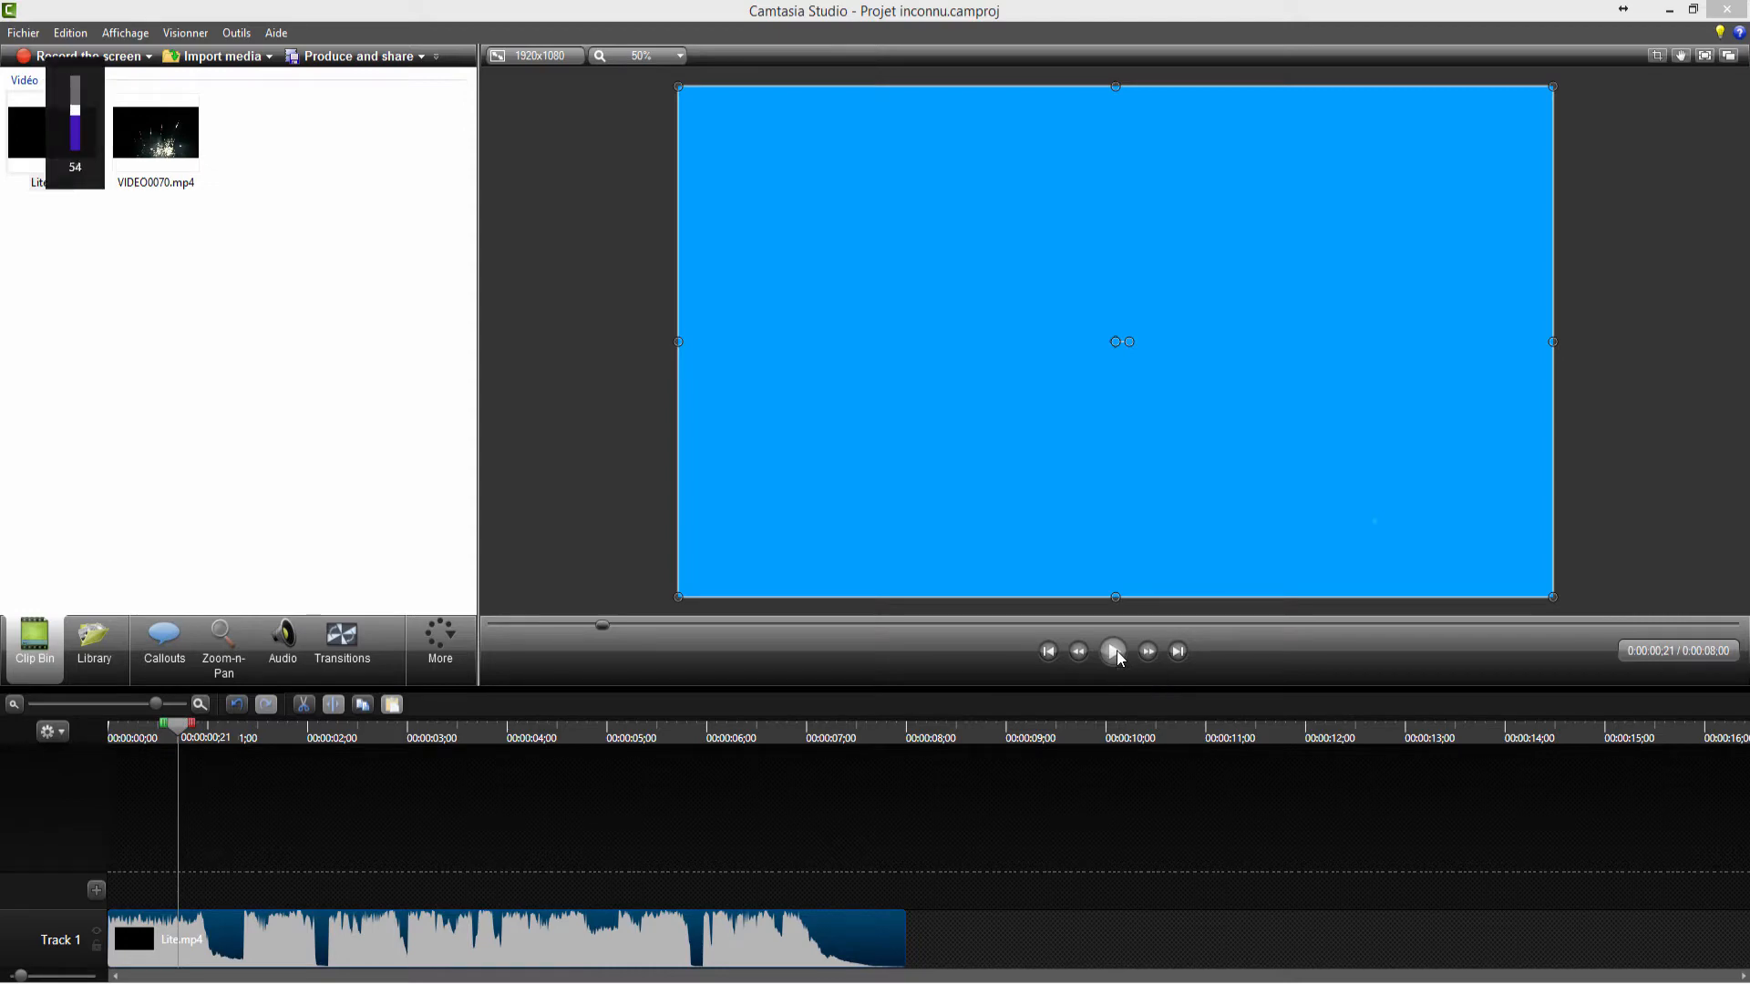
key(XF86AudioLowerVolume)
key(XF86AudioLowerVolume)
key(XF86AudioLowerVolume)
key(XF86AudioLowerVolume)
key(XF86AudioLowerVolume)
key(XF86AudioLowerVolume)
key(XF86AudioLowerVolume)
key(XF86AudioLowerVolume)
key(XF86AudioLowerVolume)
key(XF86AudioLowerVolume)
key(XF86AudioLowerVolume)
key(XF86AudioLowerVolume)
key(XF86AudioLowerVolume)
key(XF86AudioLowerVolume)
key(XF86AudioLowerVolume)
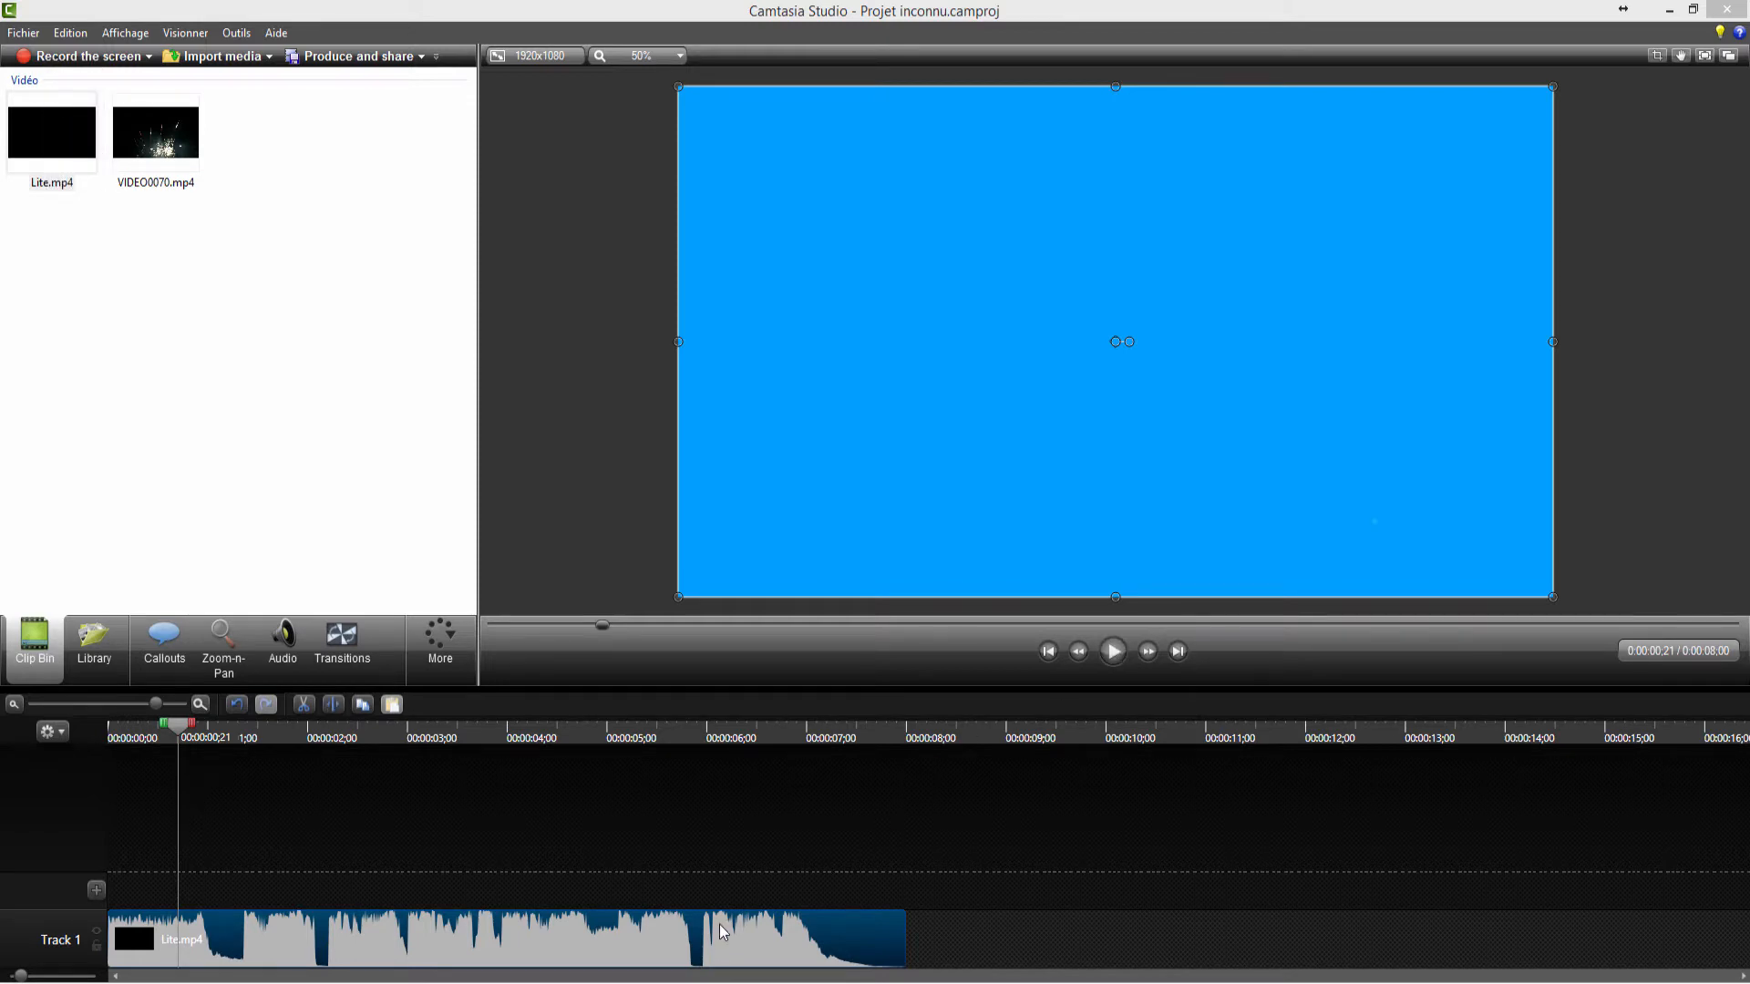
- Open the audio of Lite.mp4 on Track 1 for editing and lower its volume to about 52 %
right_click(666, 948)
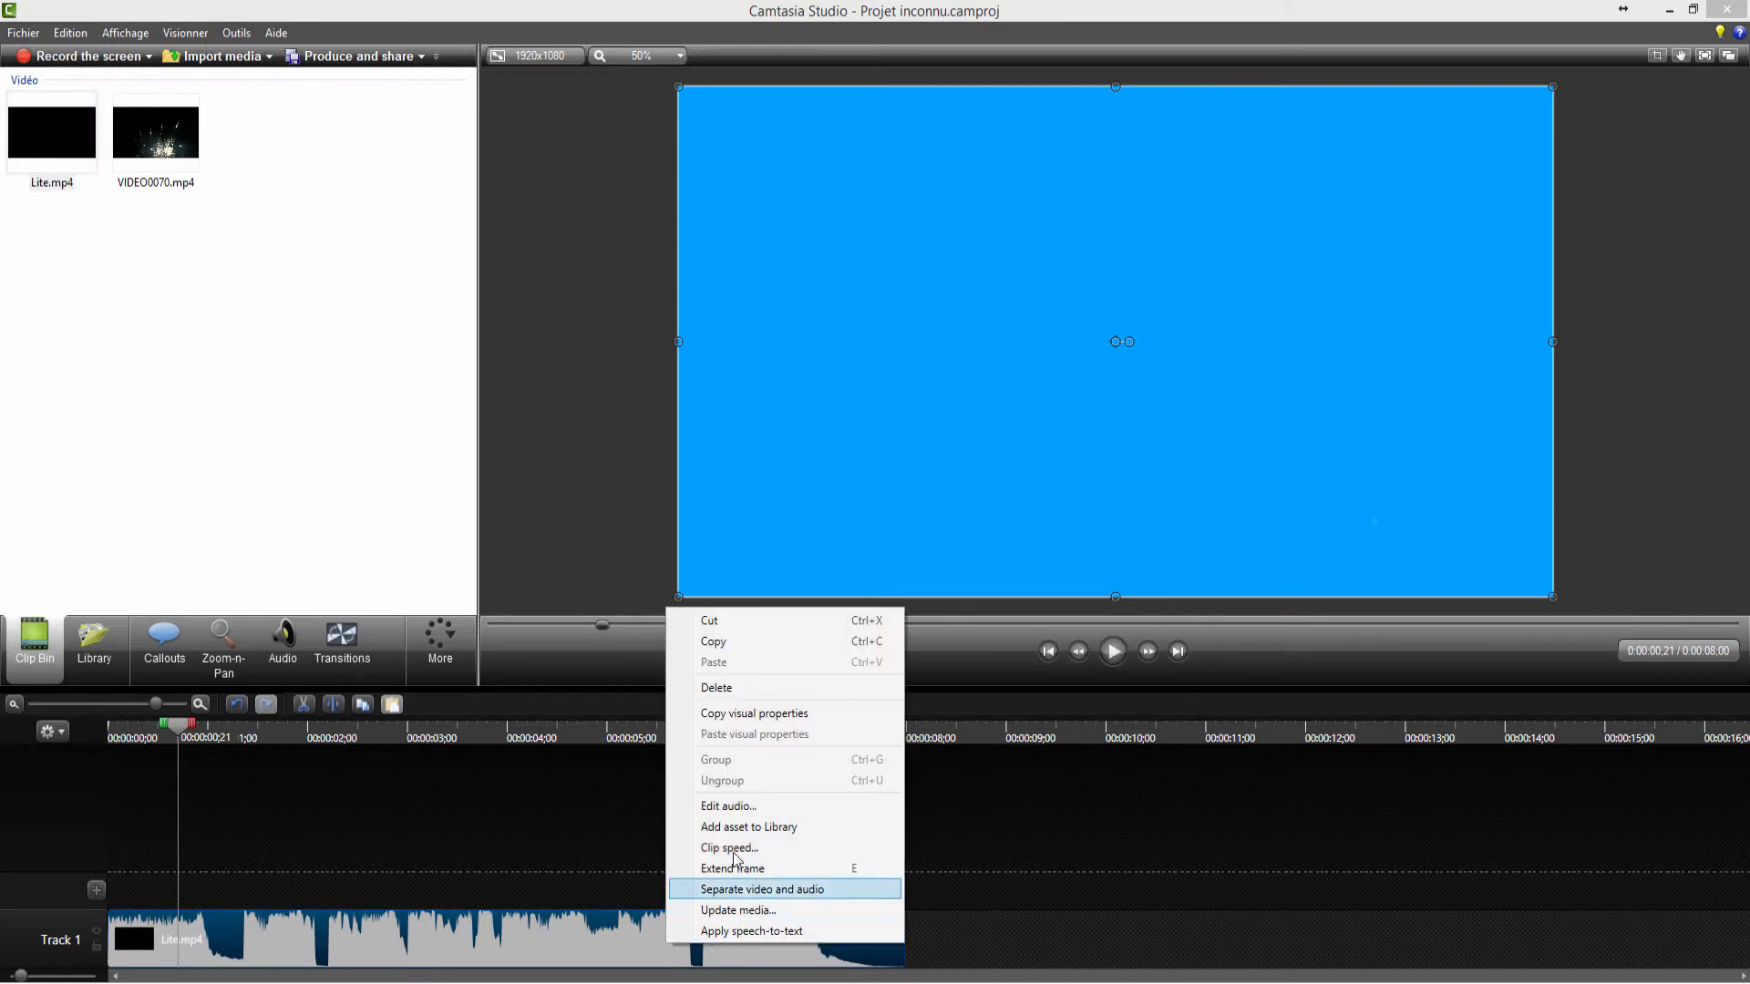
click(753, 806)
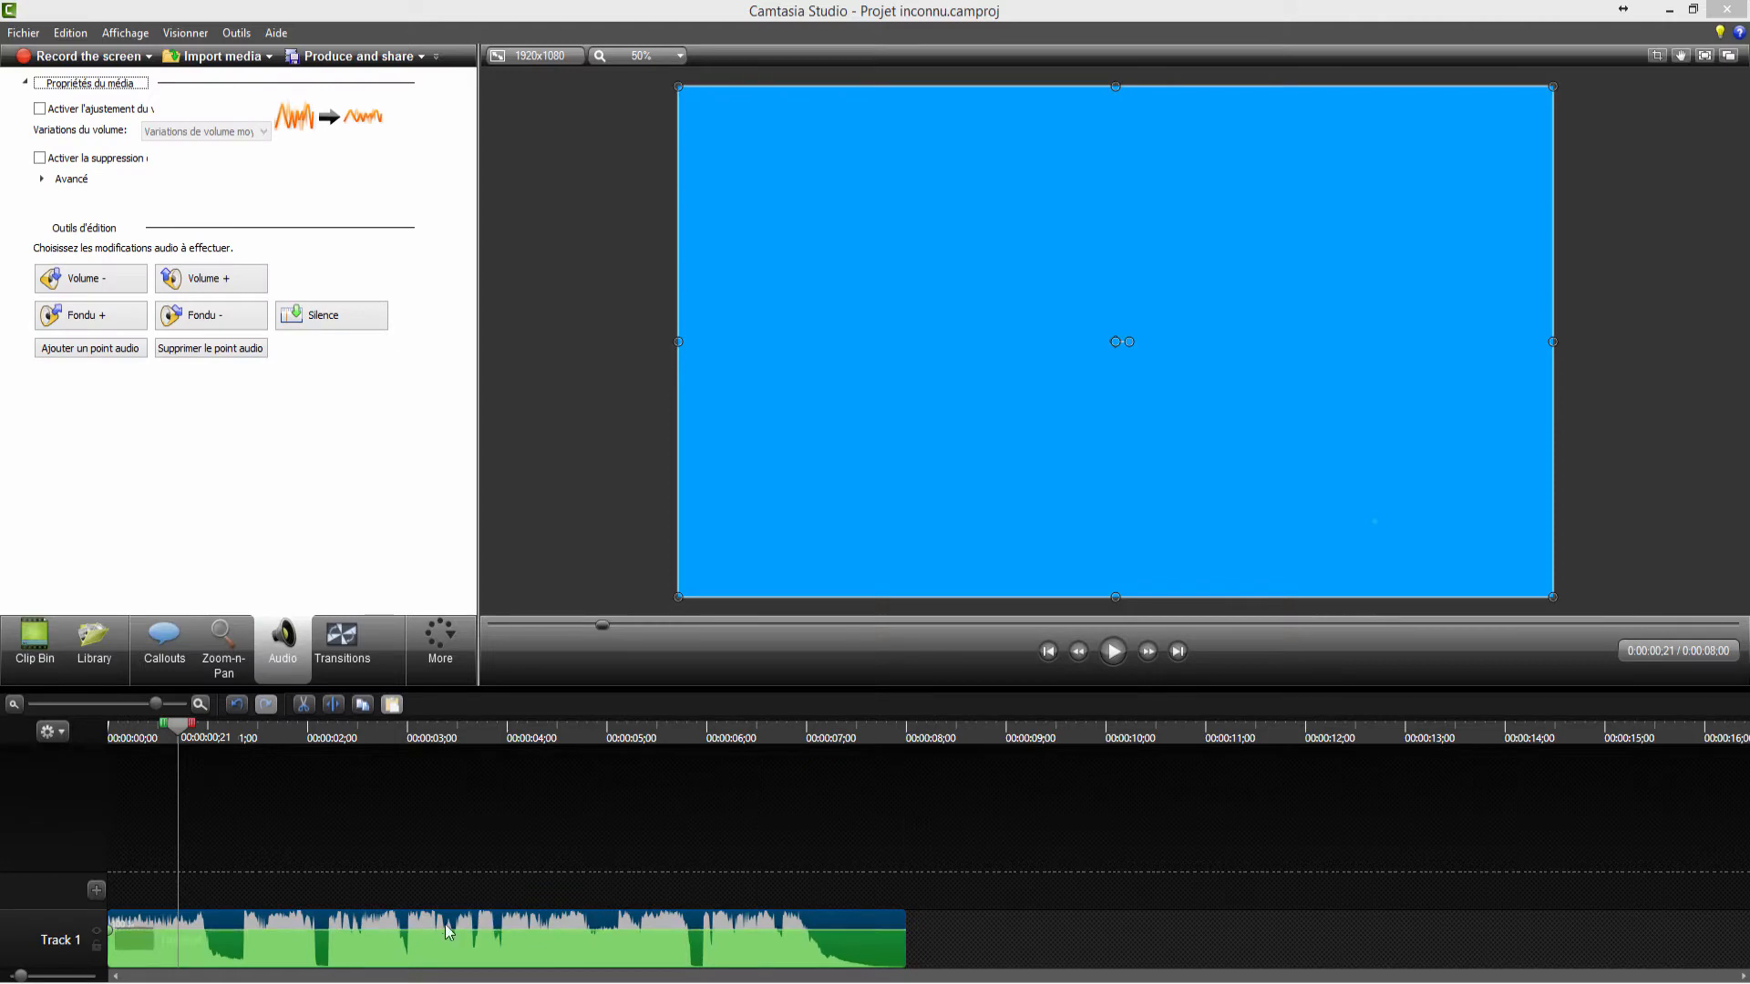
drag(404, 927, 401, 949)
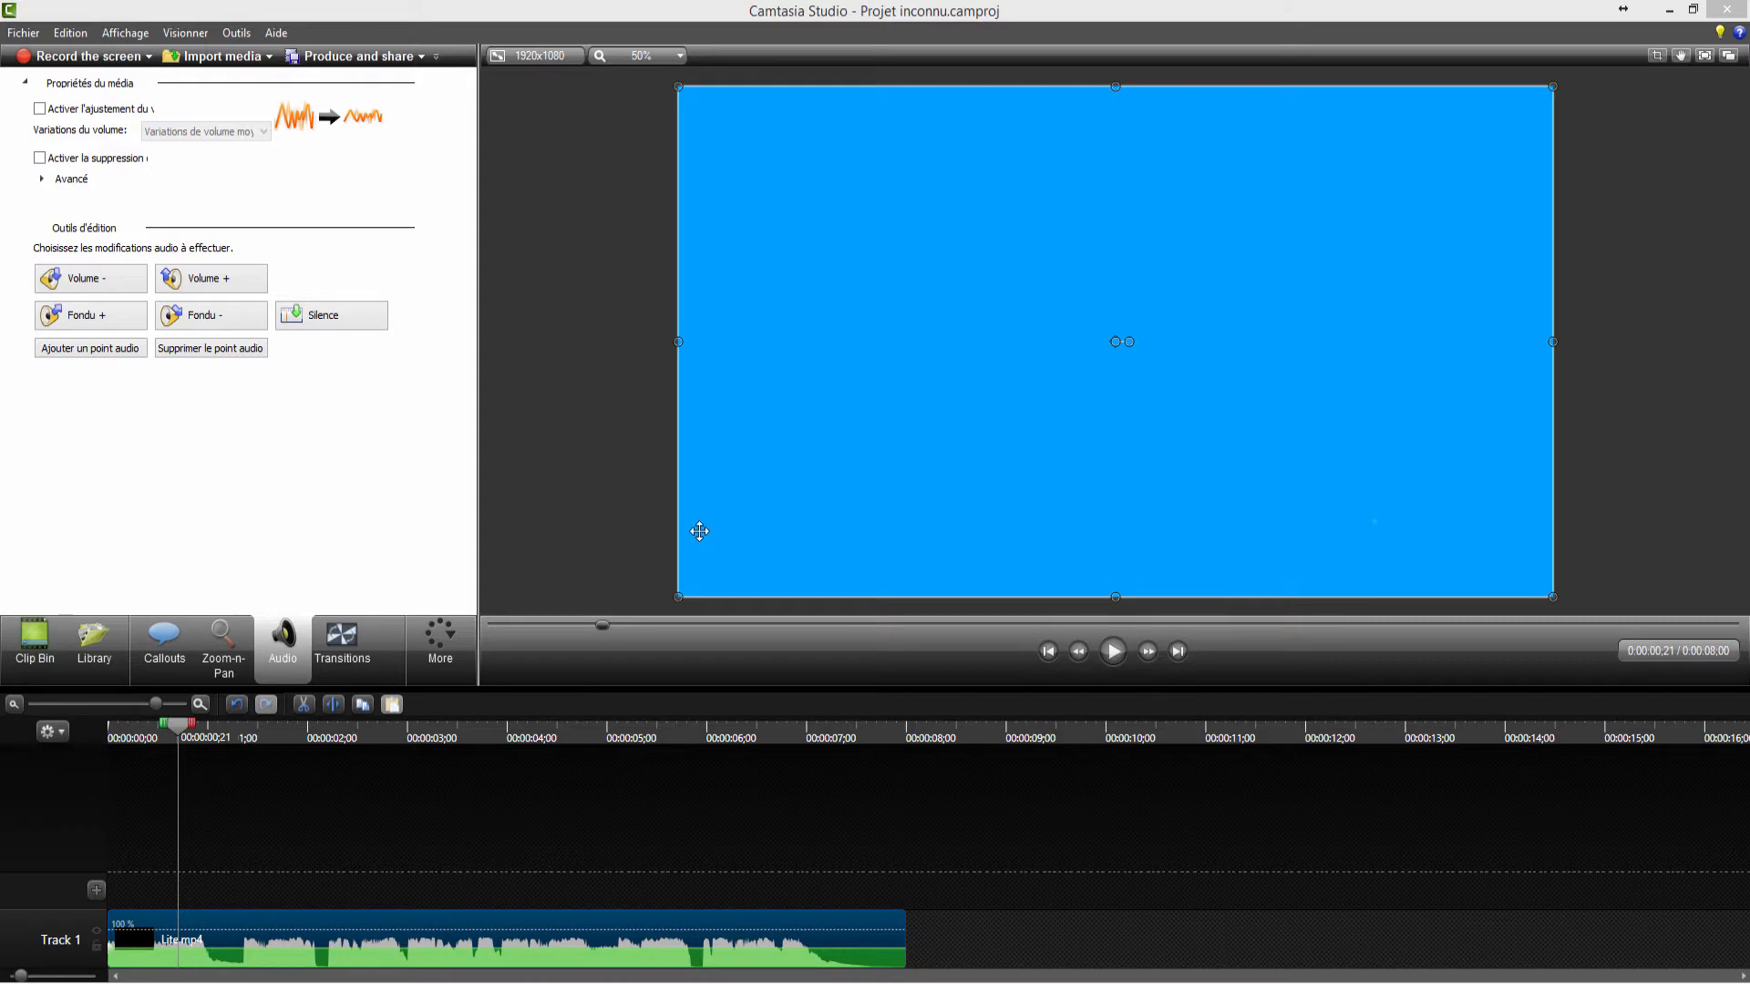
- Add an audio fade-in ending at about 1 second and a fade-out starting at about 6.7 seconds to Lite.mp4
click(74, 317)
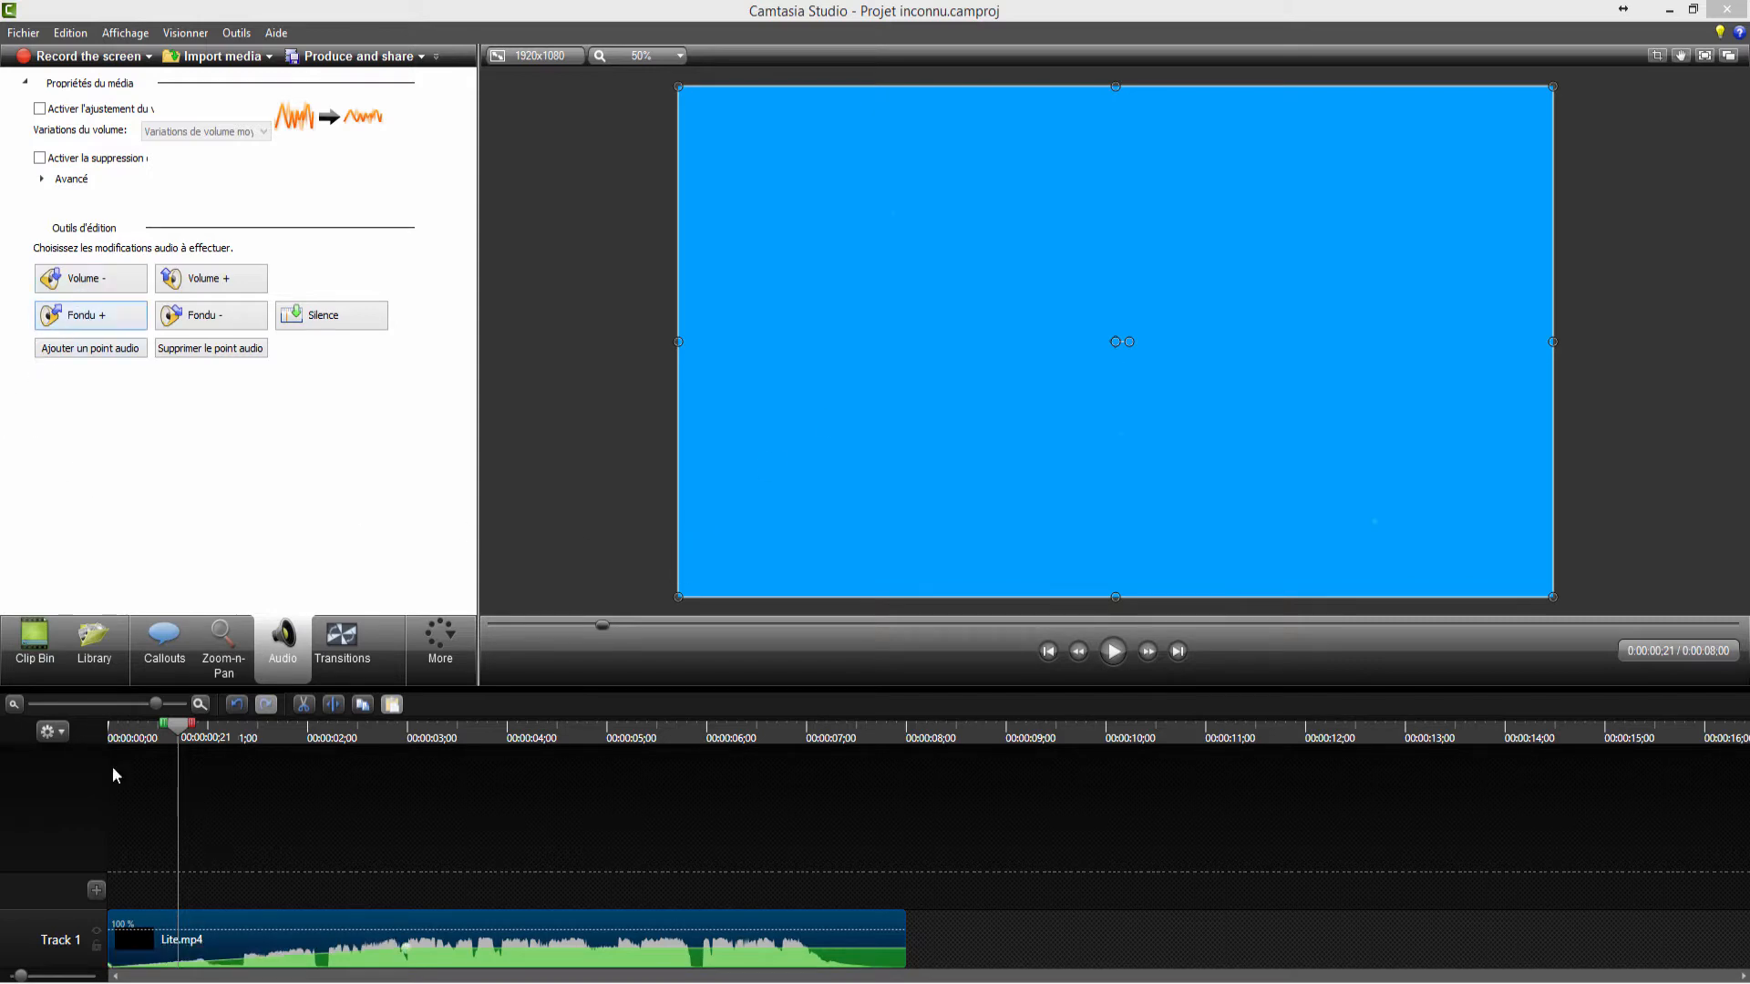
drag(417, 948, 213, 949)
drag(212, 945, 213, 952)
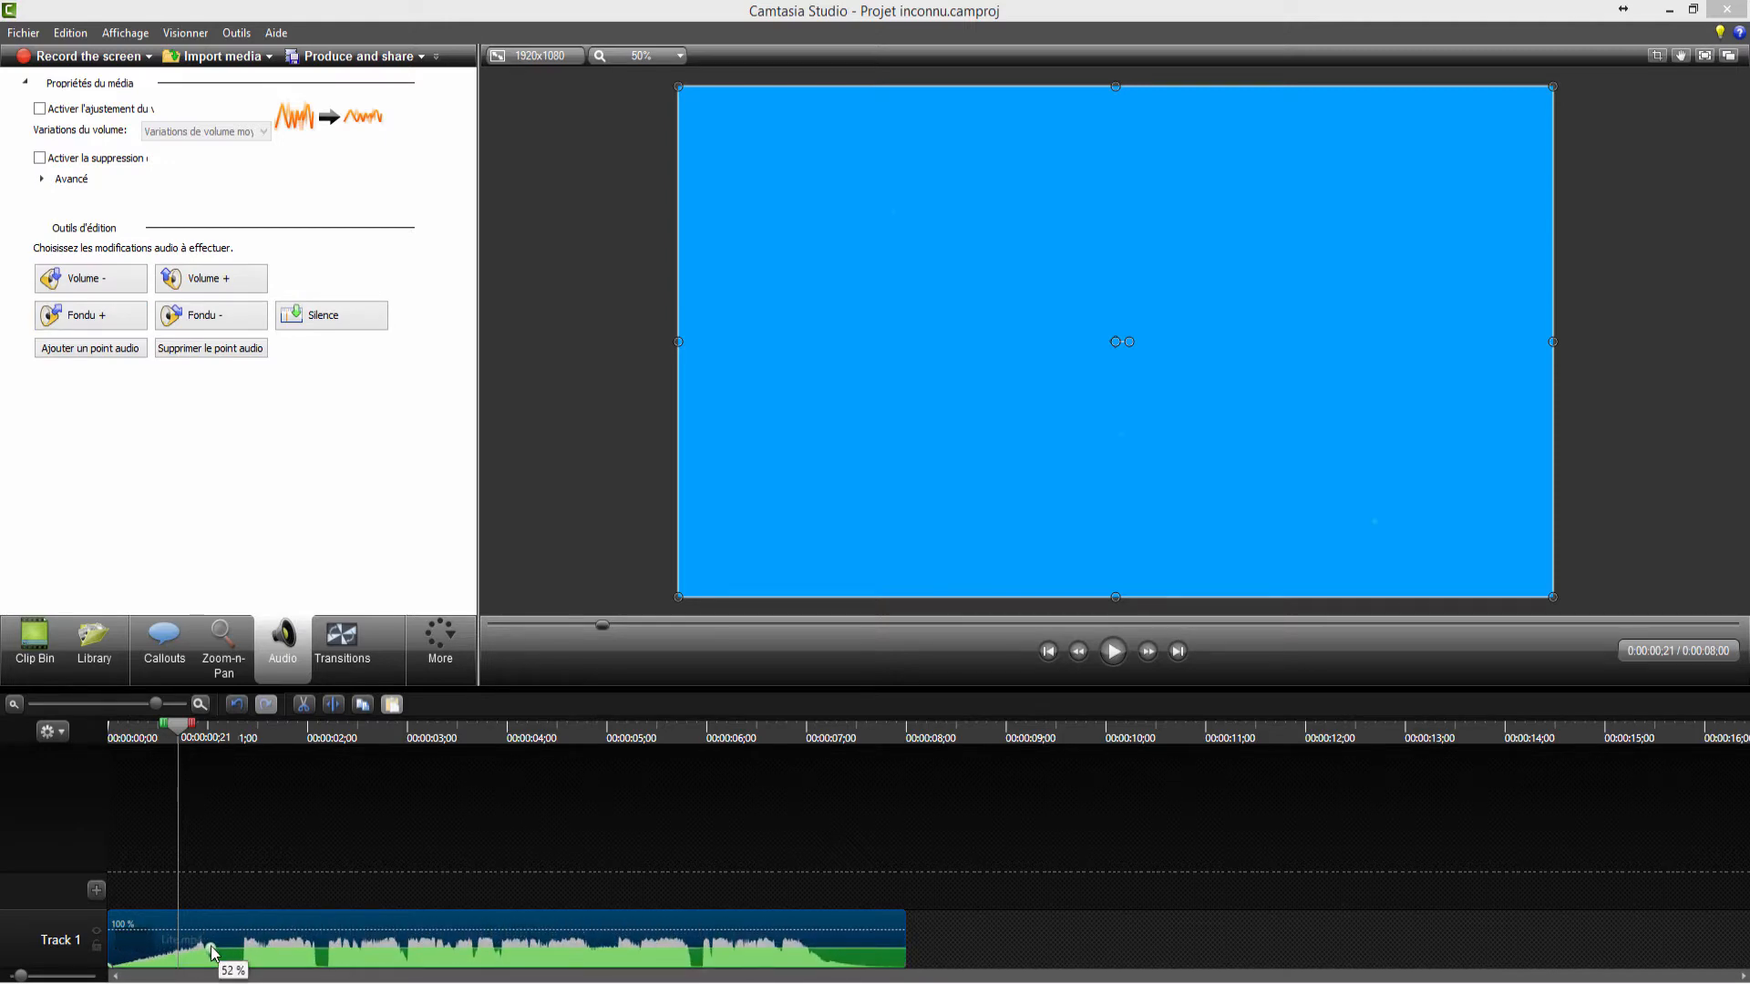
click(185, 317)
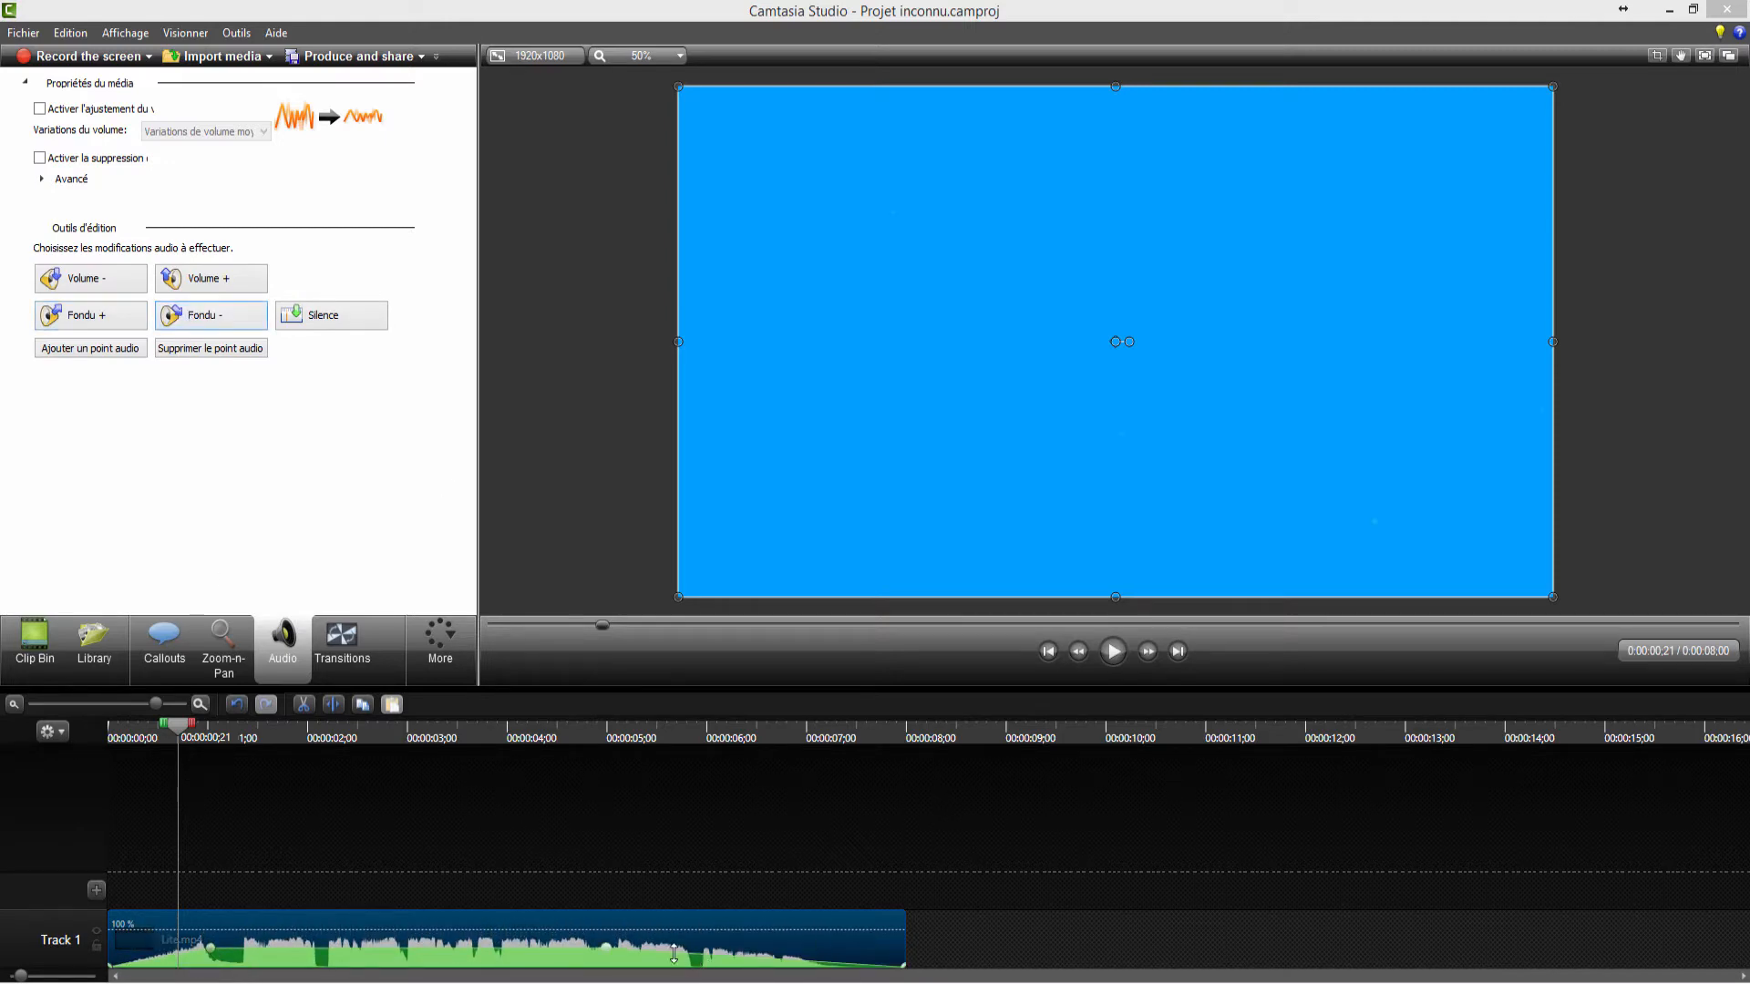
drag(607, 948, 781, 957)
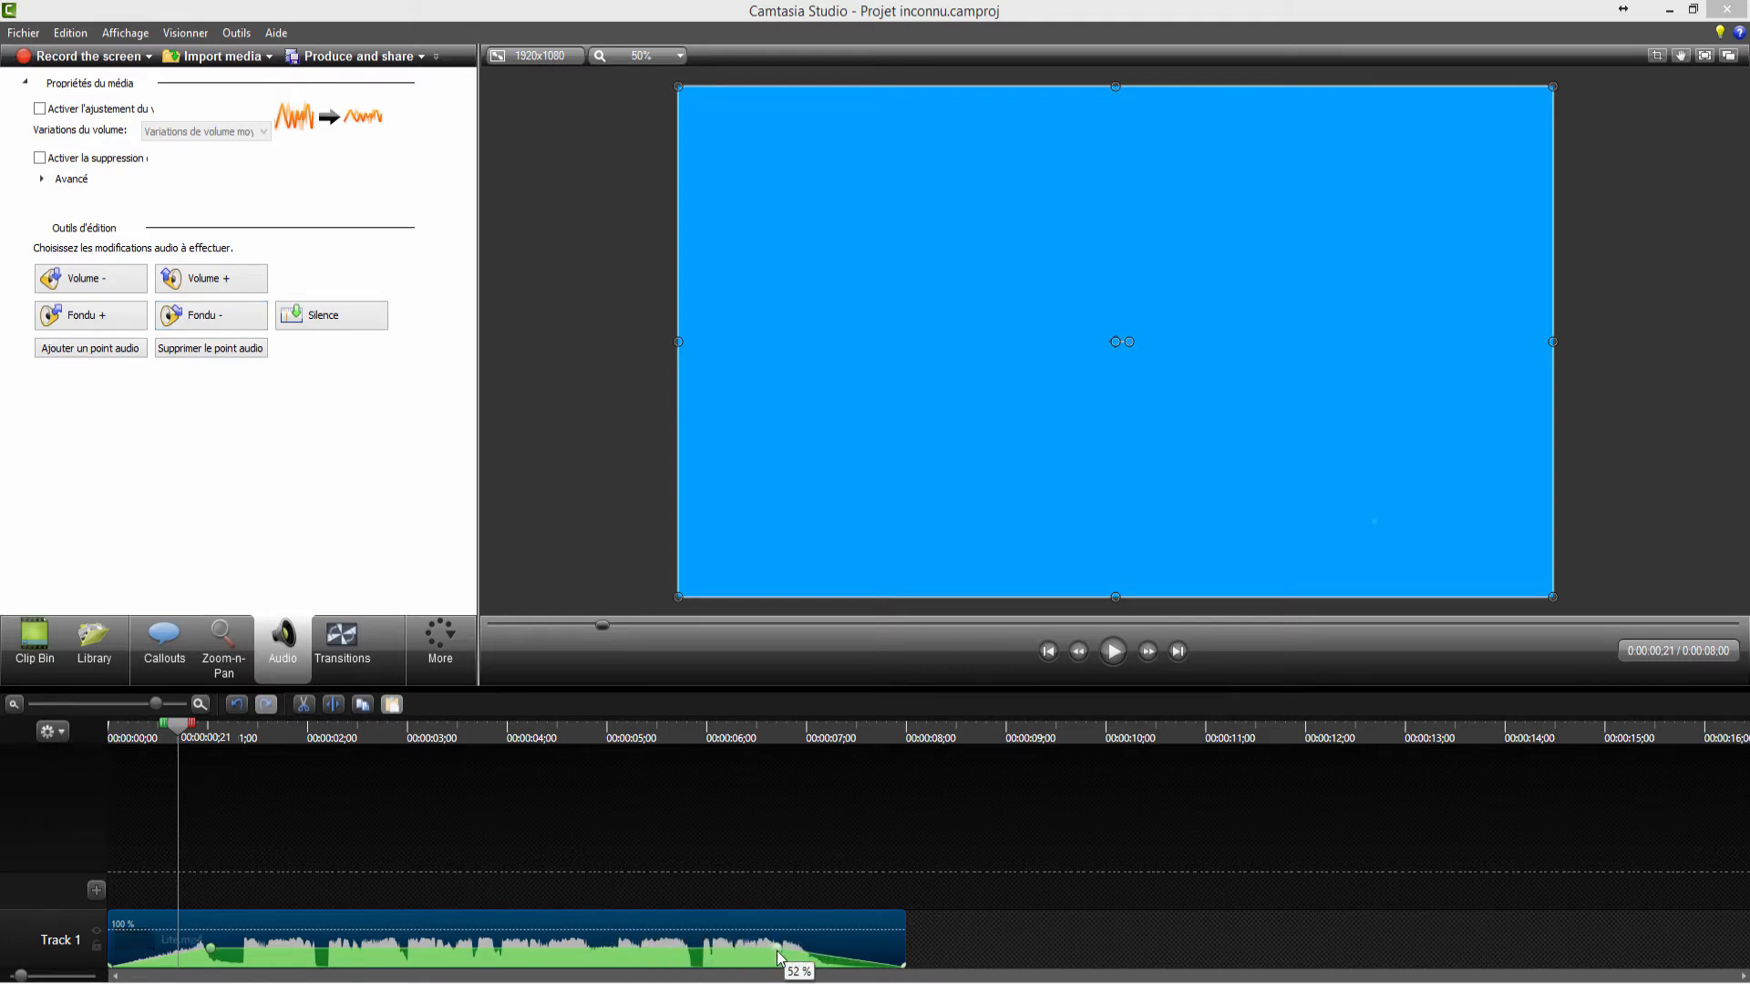
- Add an audio point to Lite.mp4 at 00:00:03;04 and move the playhead to 00:00:04;02
click(419, 738)
click(90, 349)
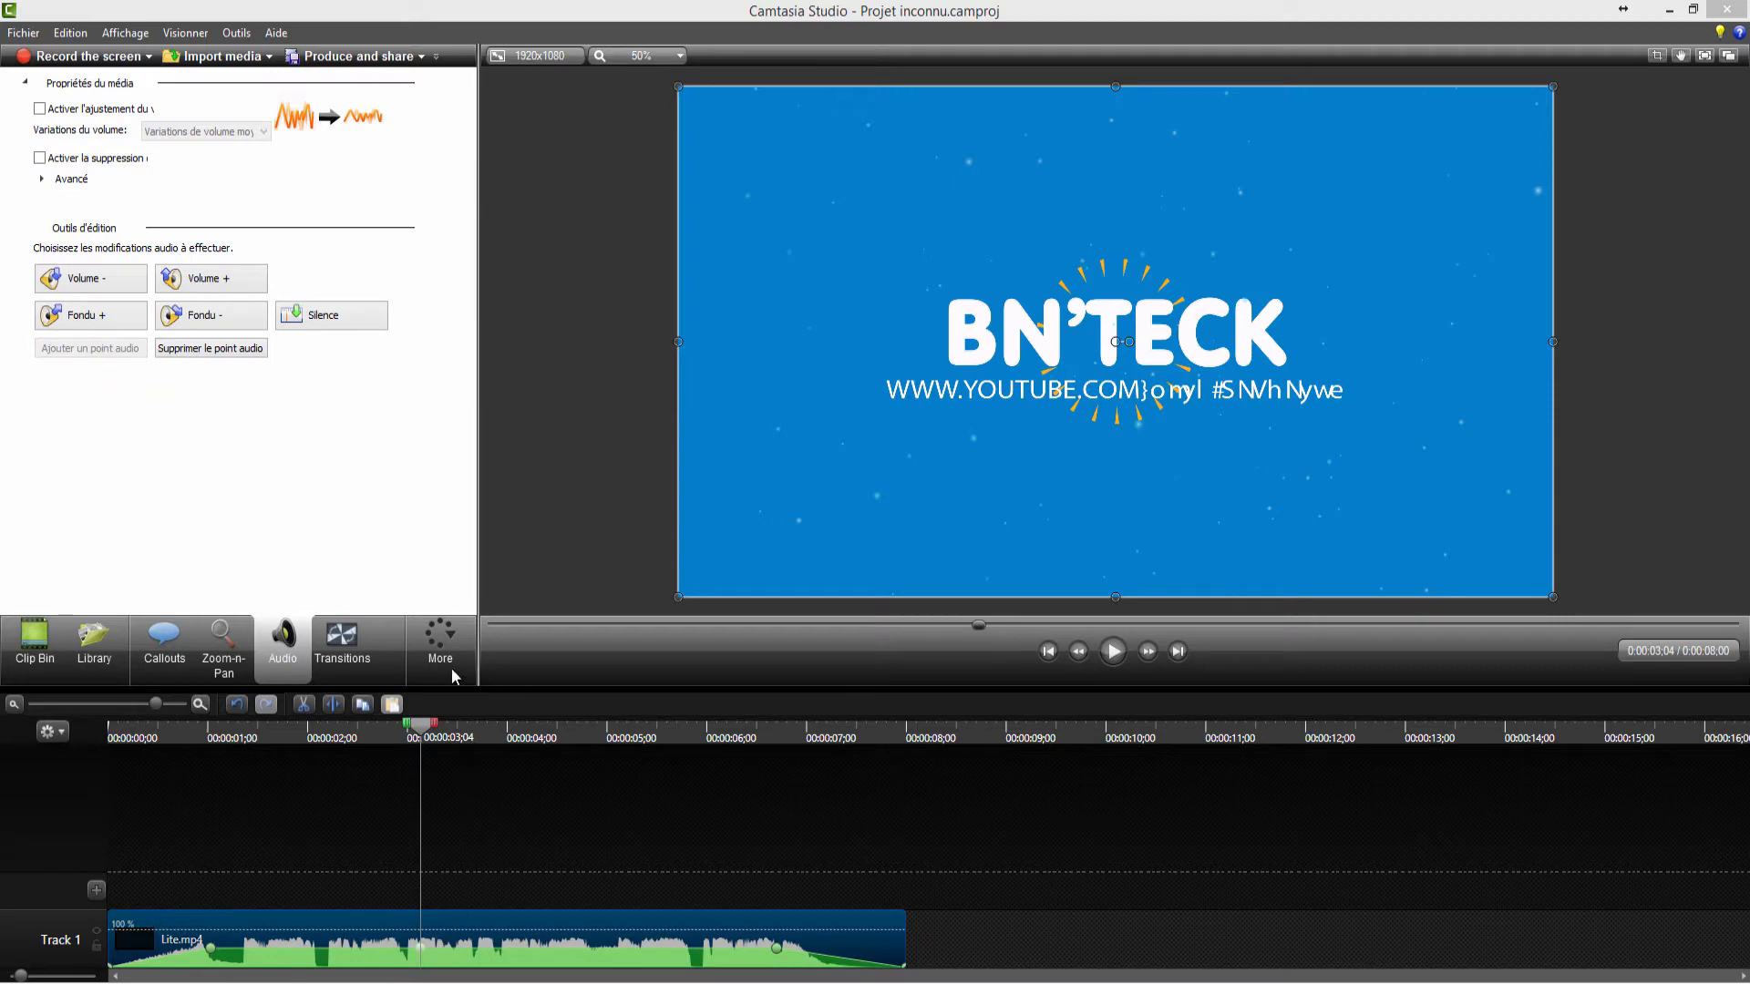
click(513, 736)
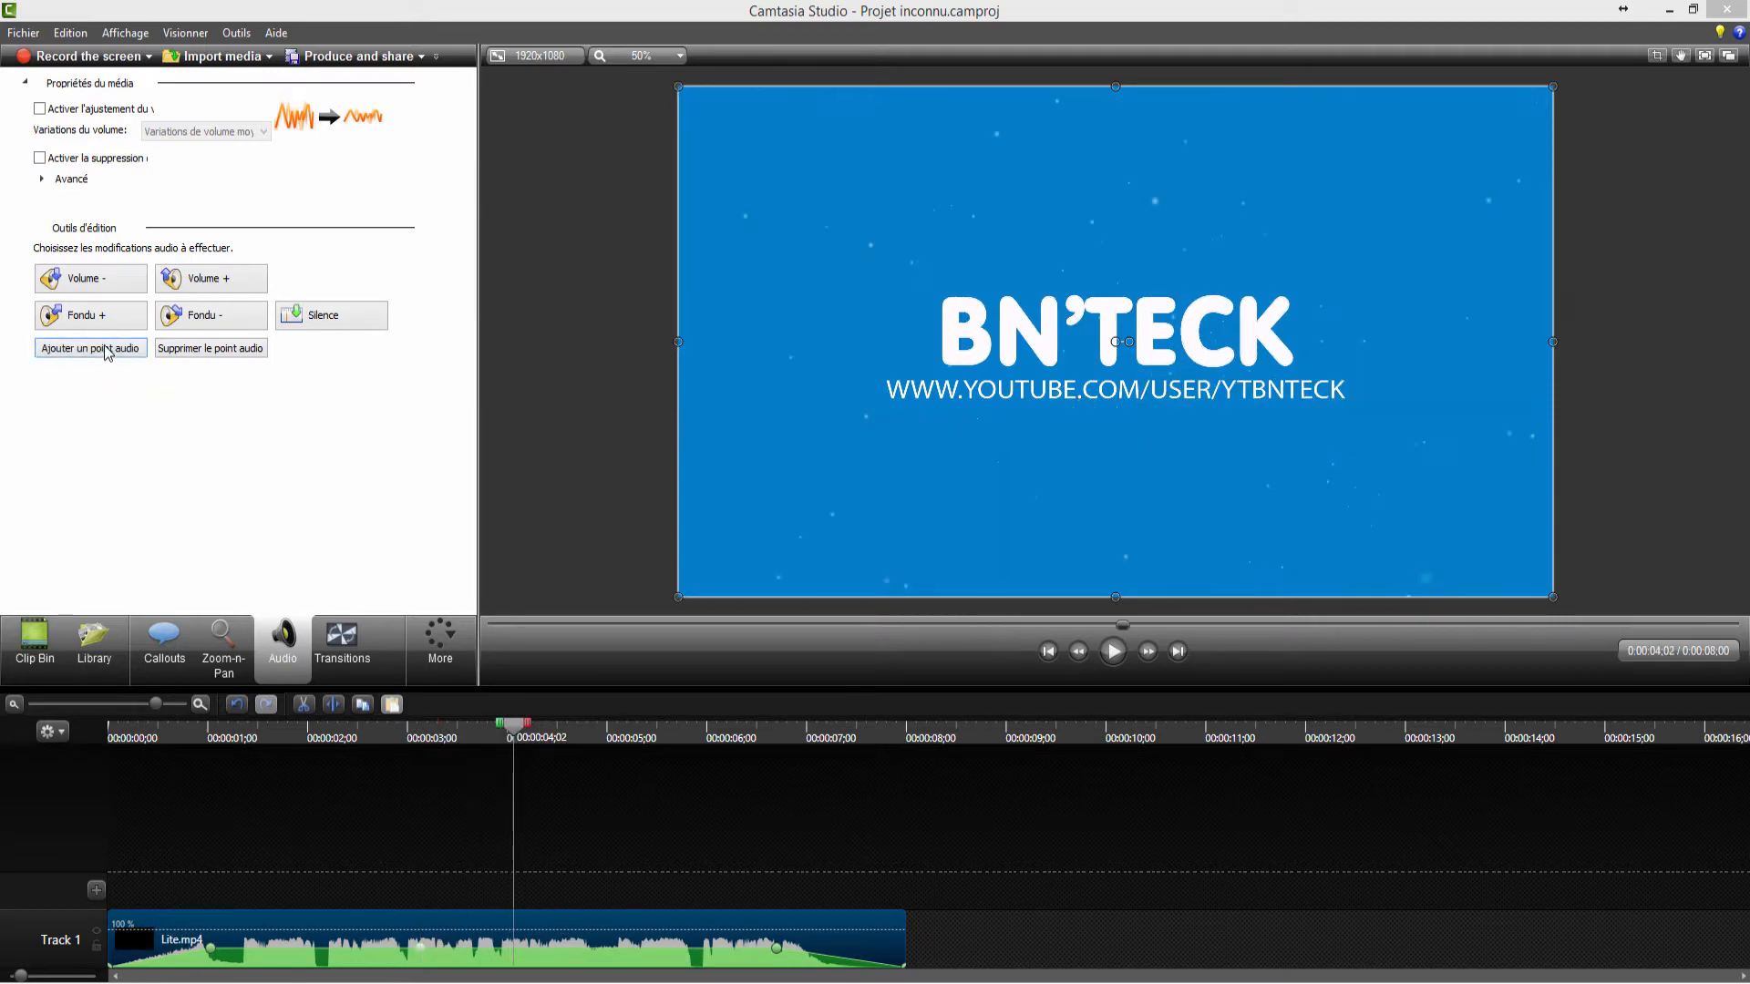
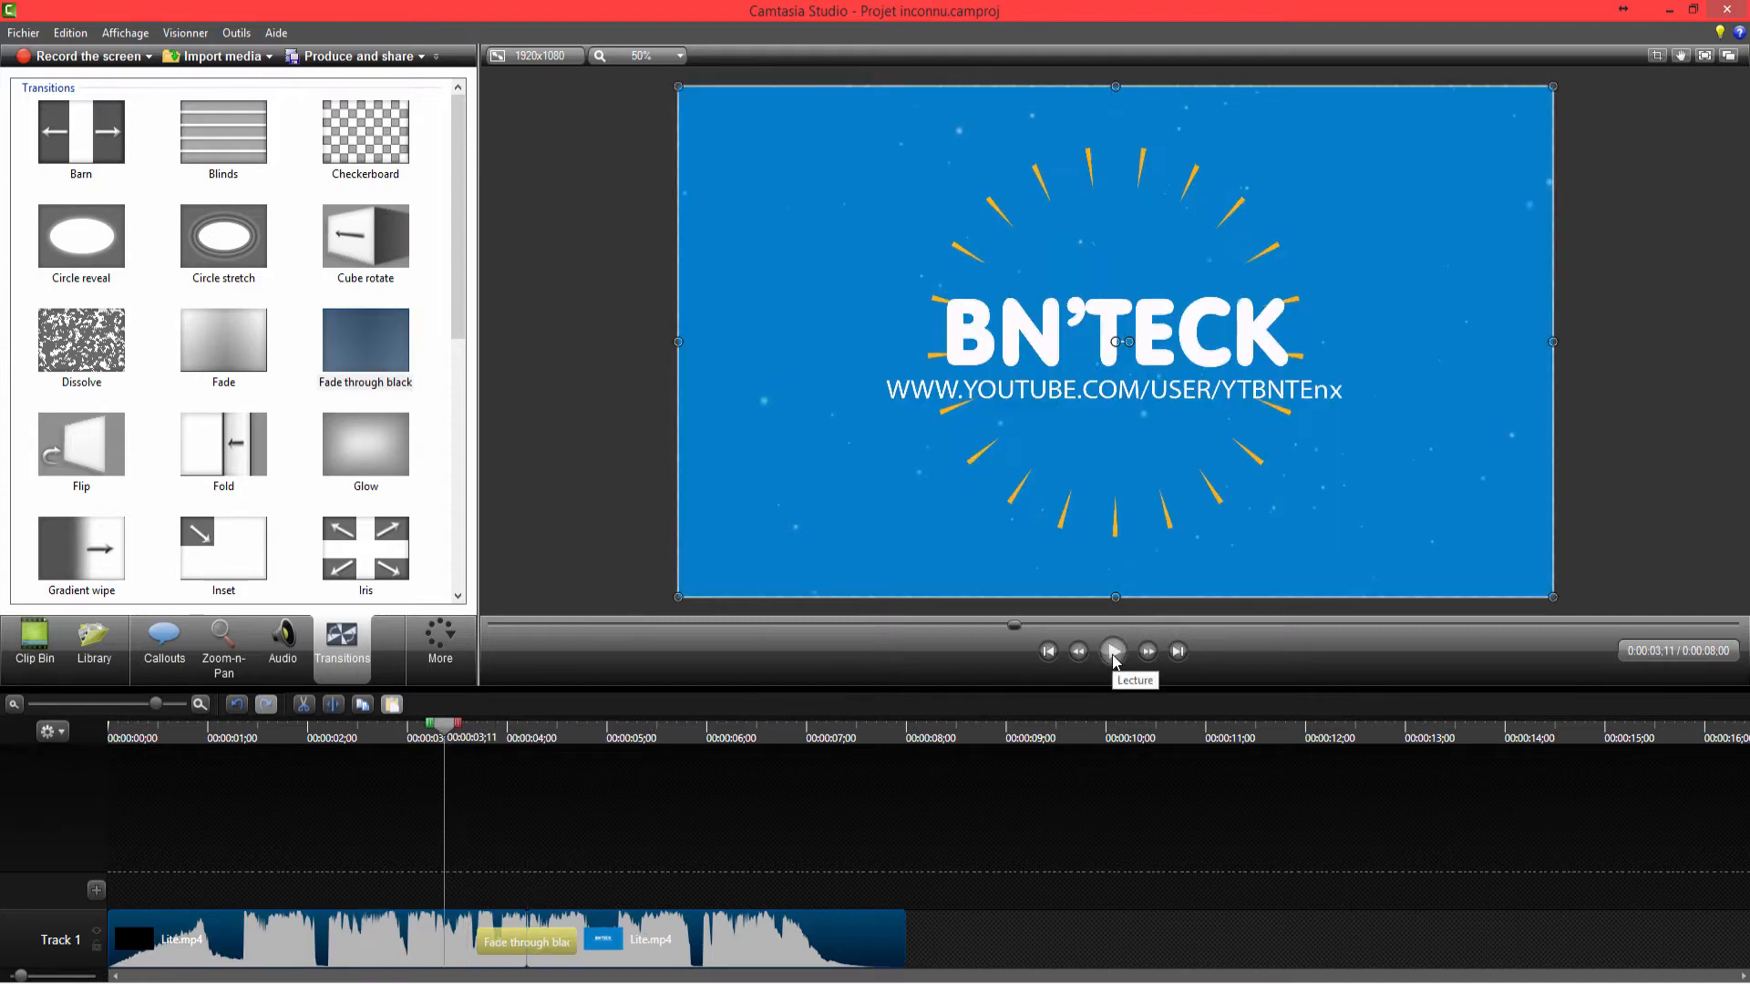
- Lower the audio of both Lite.mp4 clips to zero and play the sequence through the Fade through black transition
right_click(767, 930)
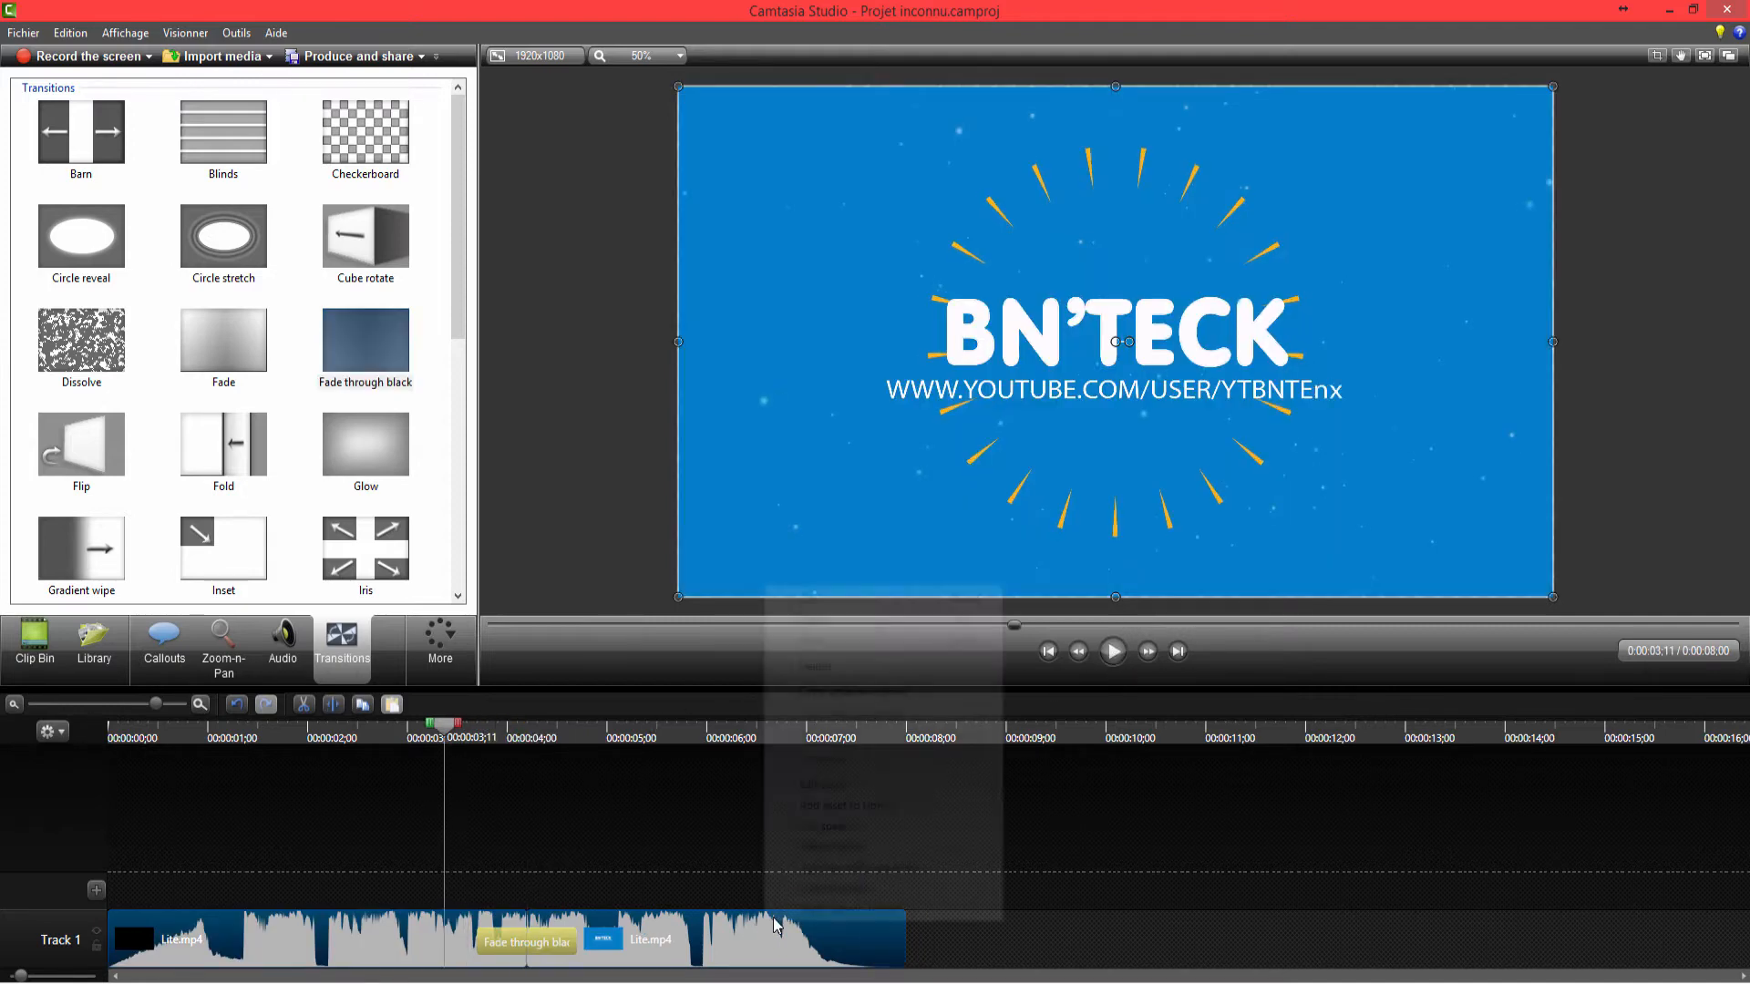
click(826, 784)
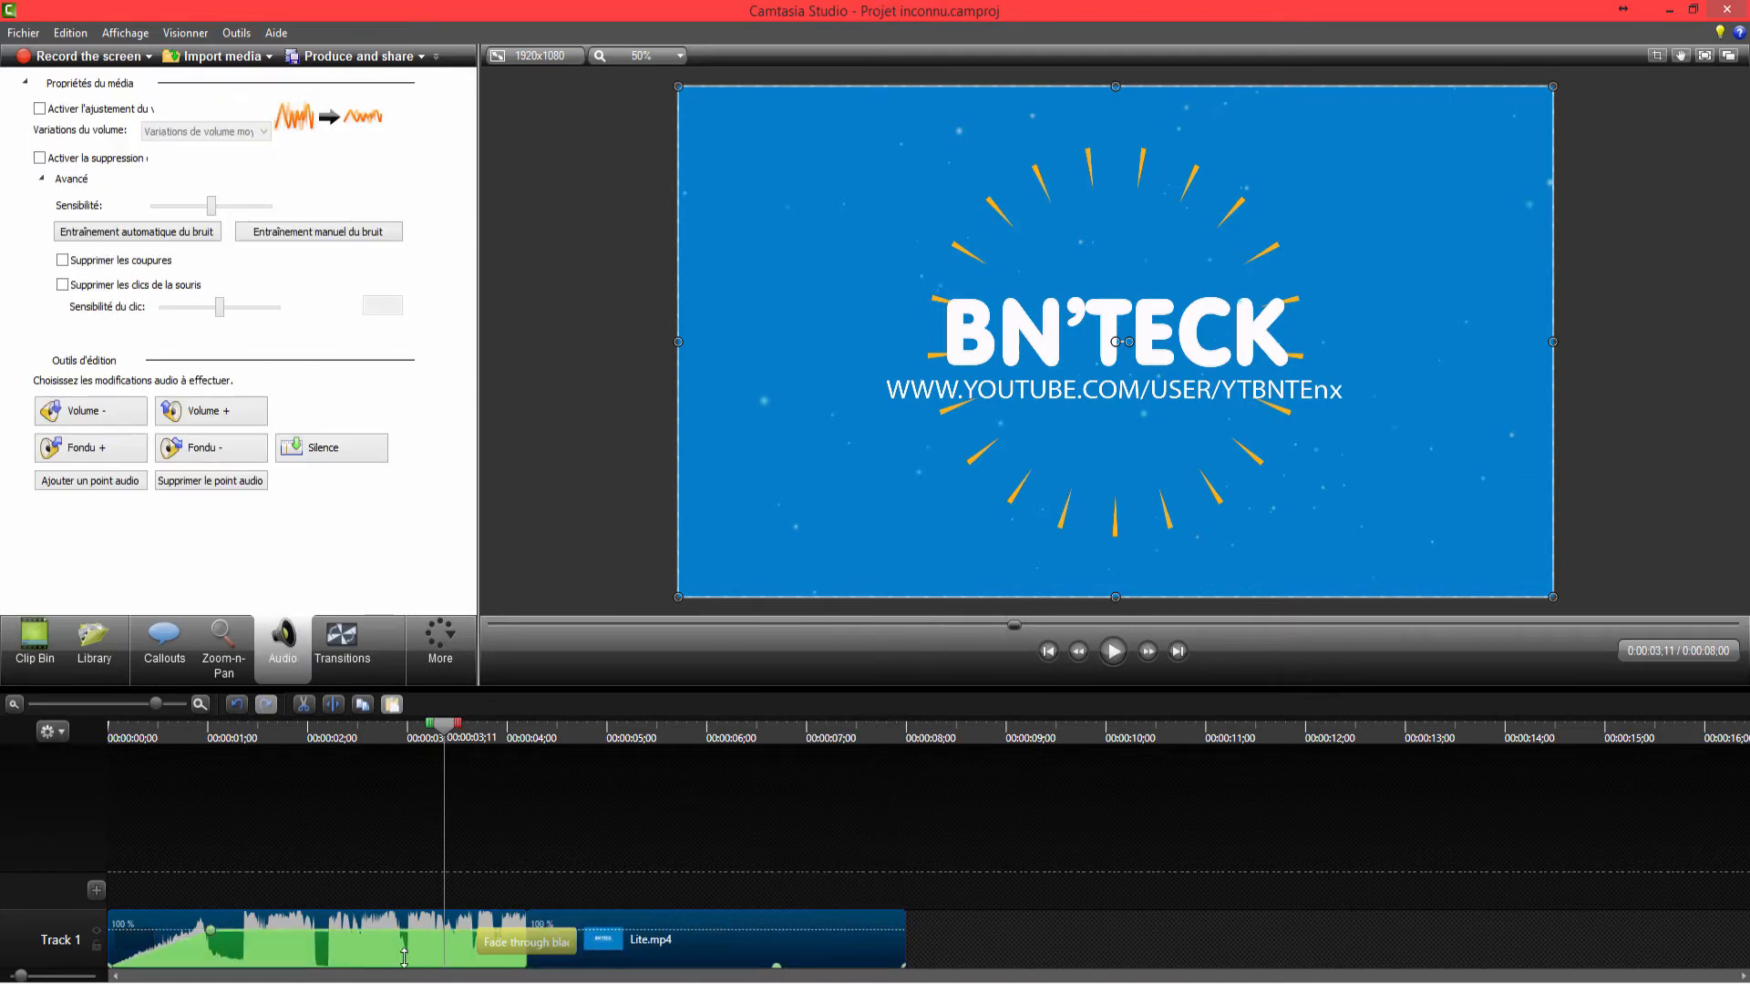
click(1111, 651)
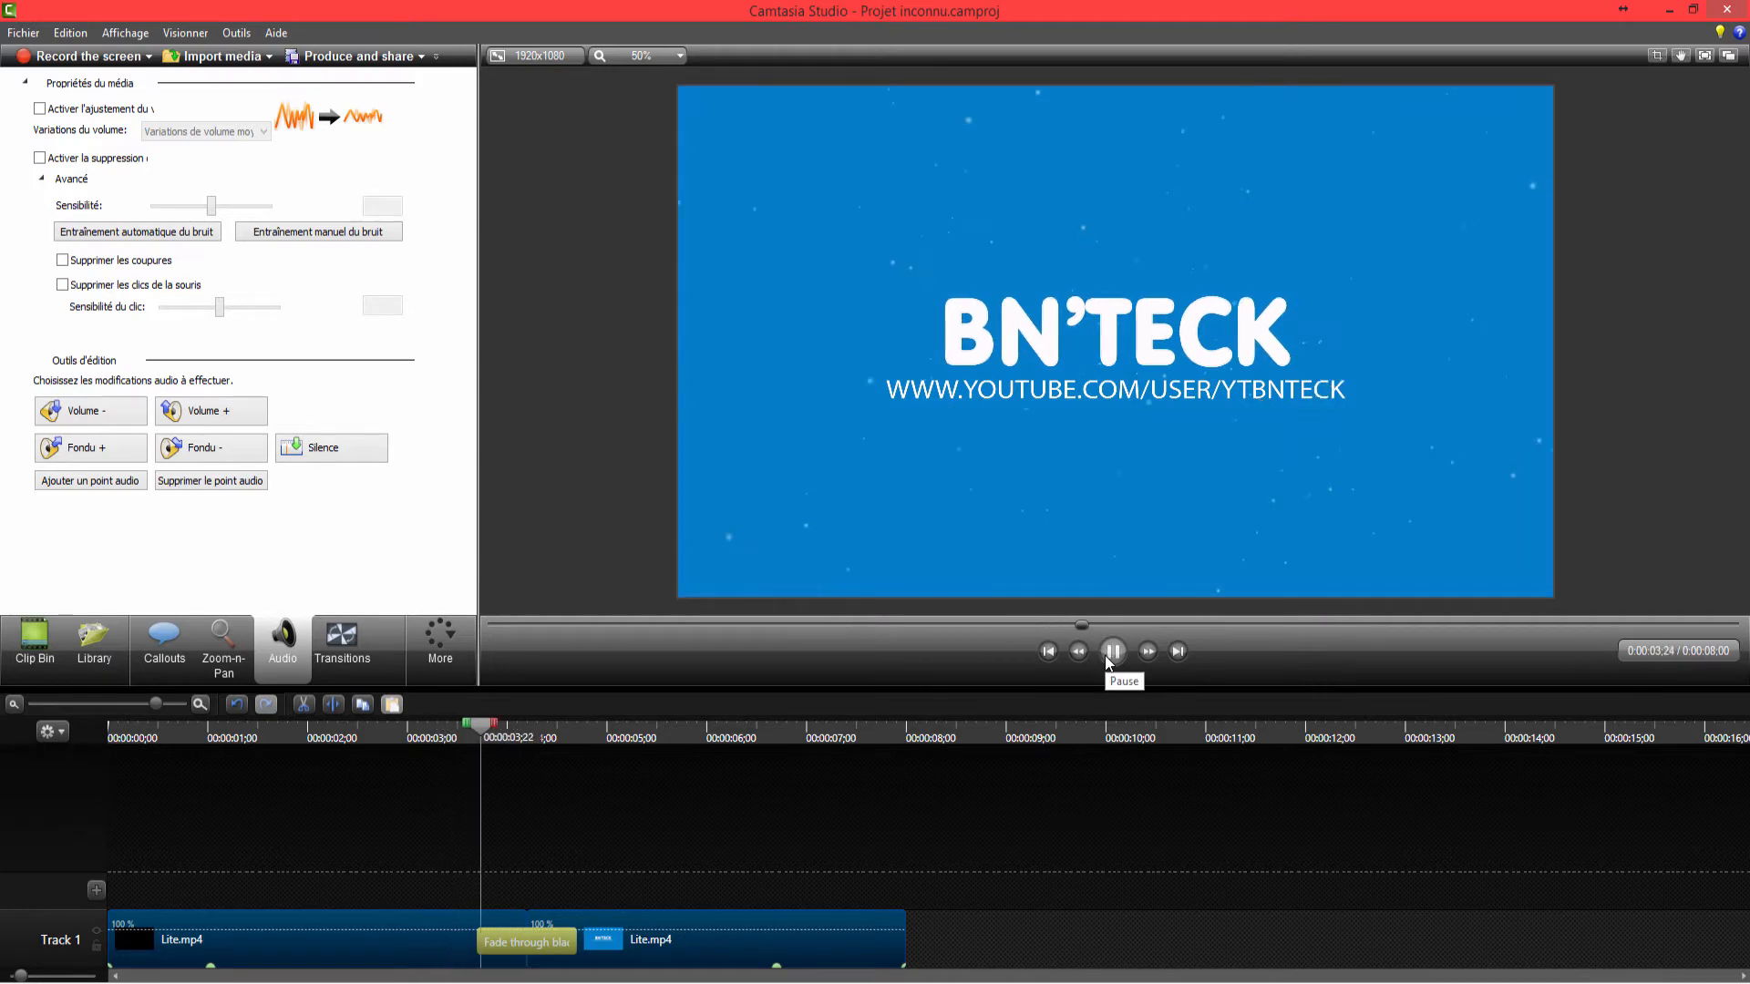
click(1112, 652)
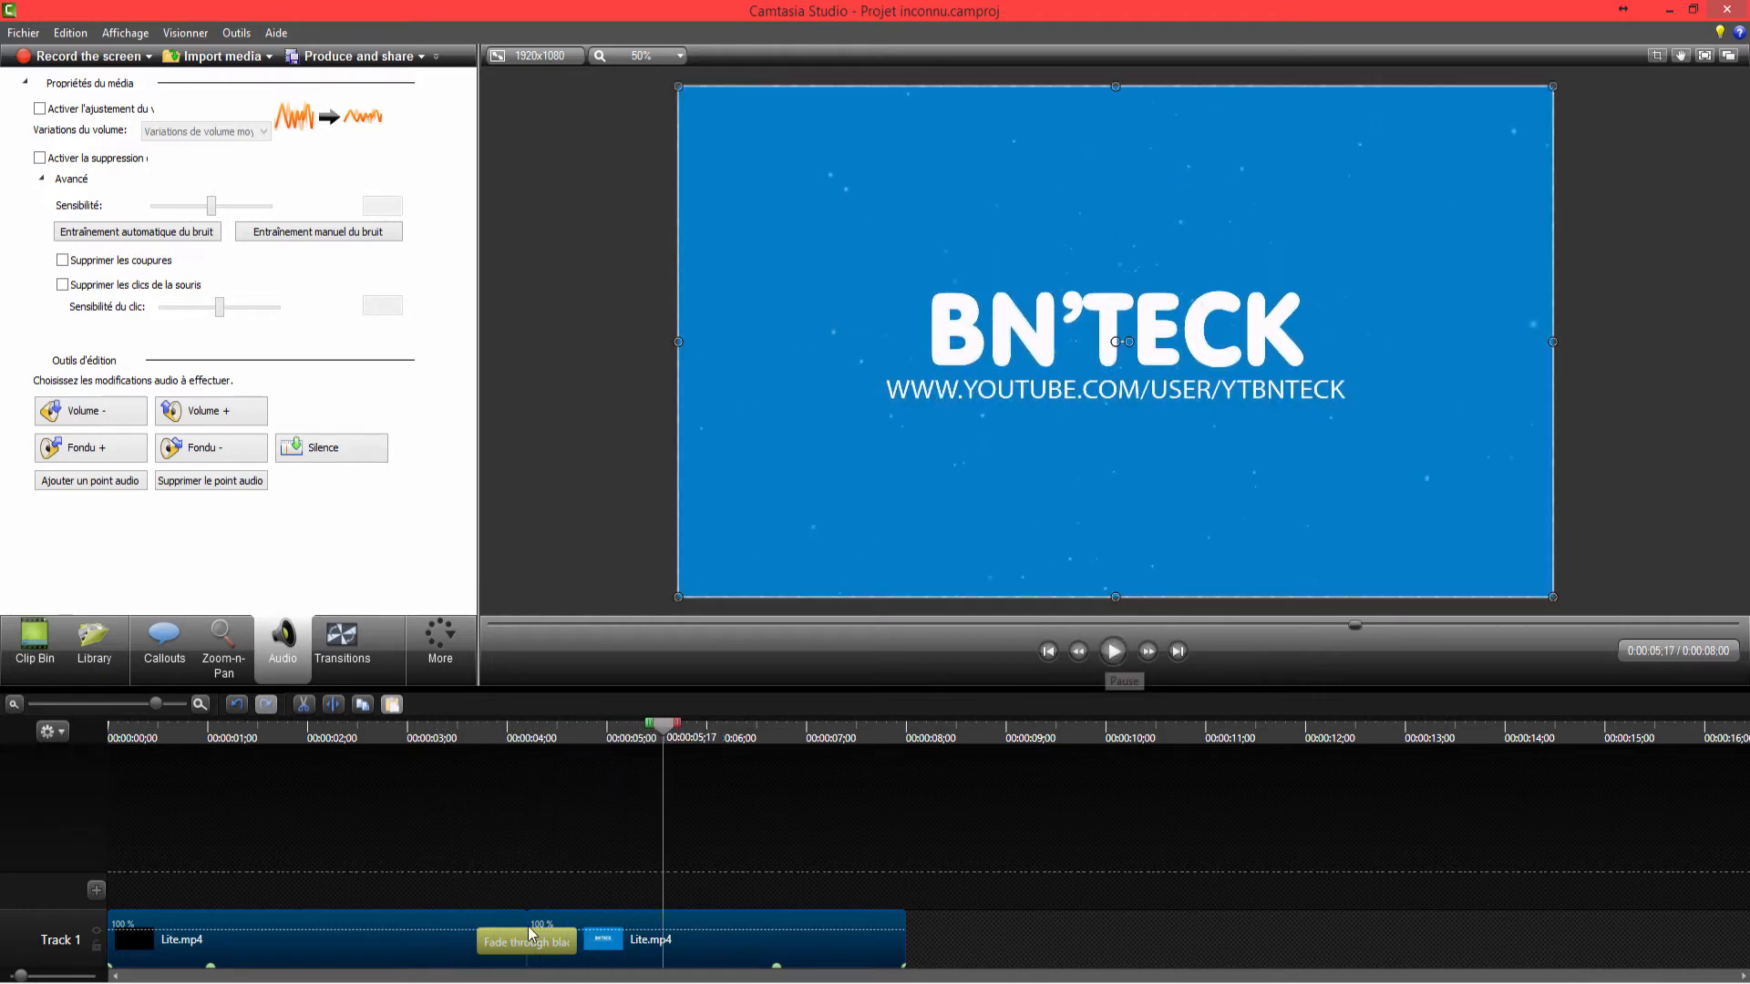
- Lengthen the Fade through black transition between the two Lite.mp4 clips to about 2 seconds and play it back
click(466, 888)
scroll(540, 881, up, 3)
scroll(741, 866, down, 4)
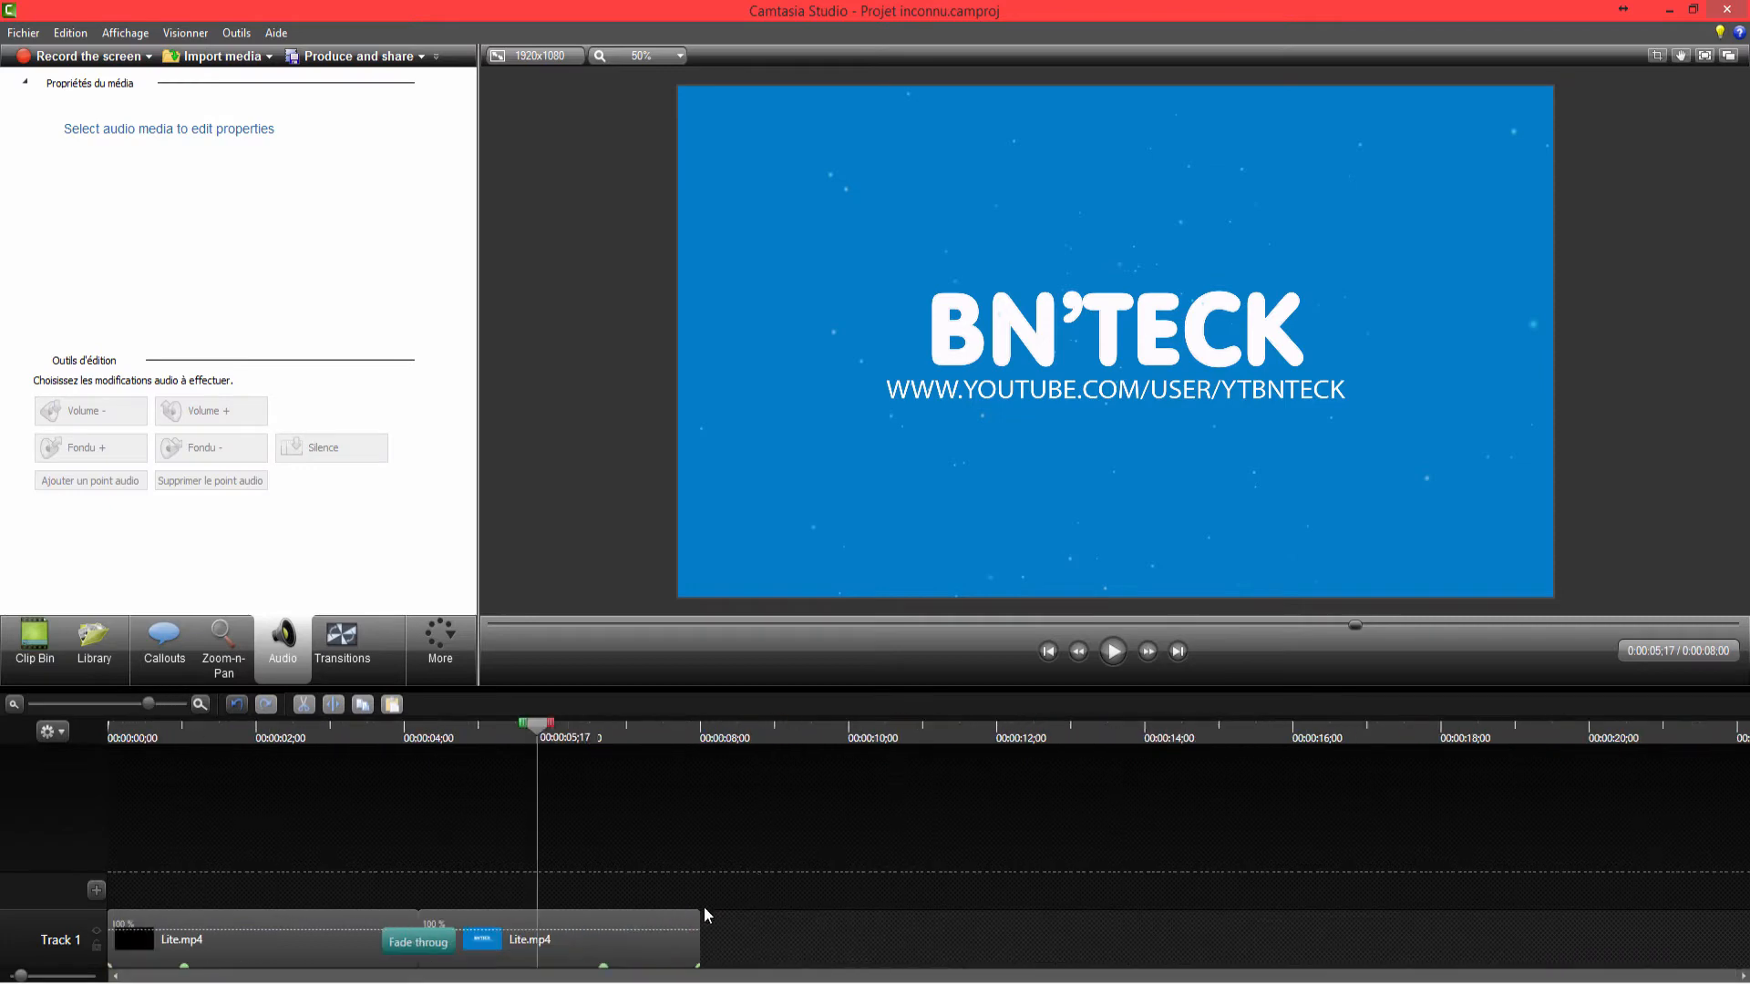
scroll(456, 900, up, 3)
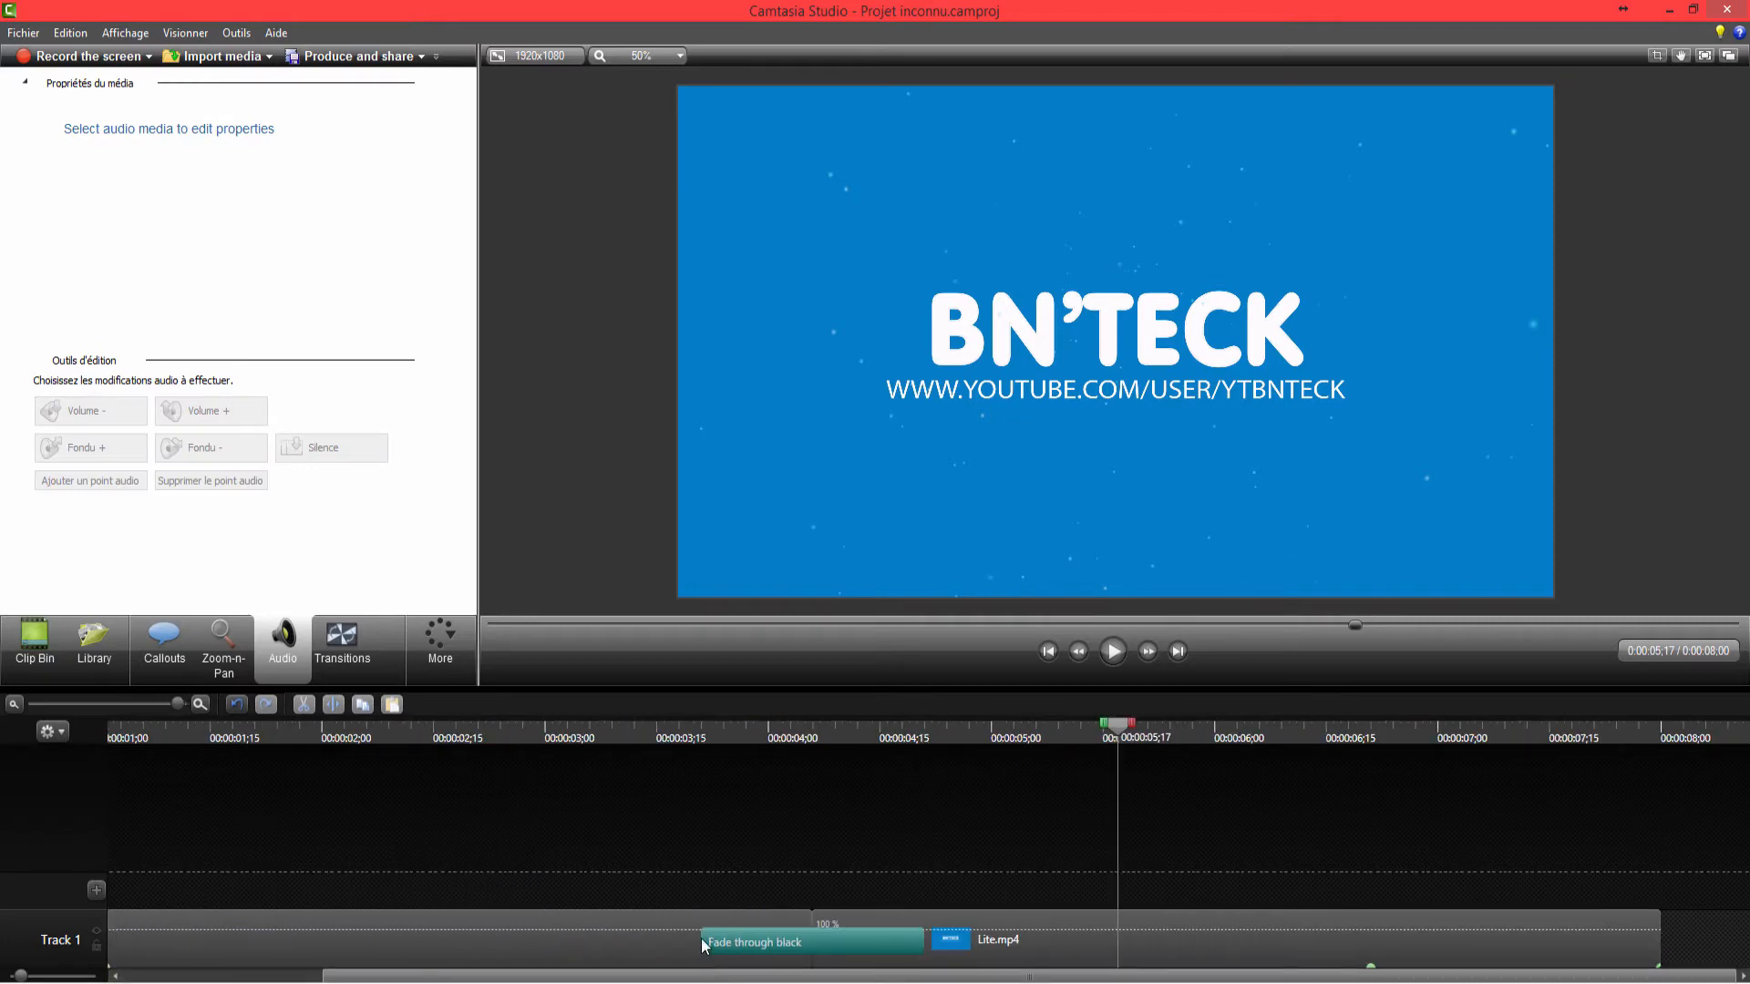
click(839, 924)
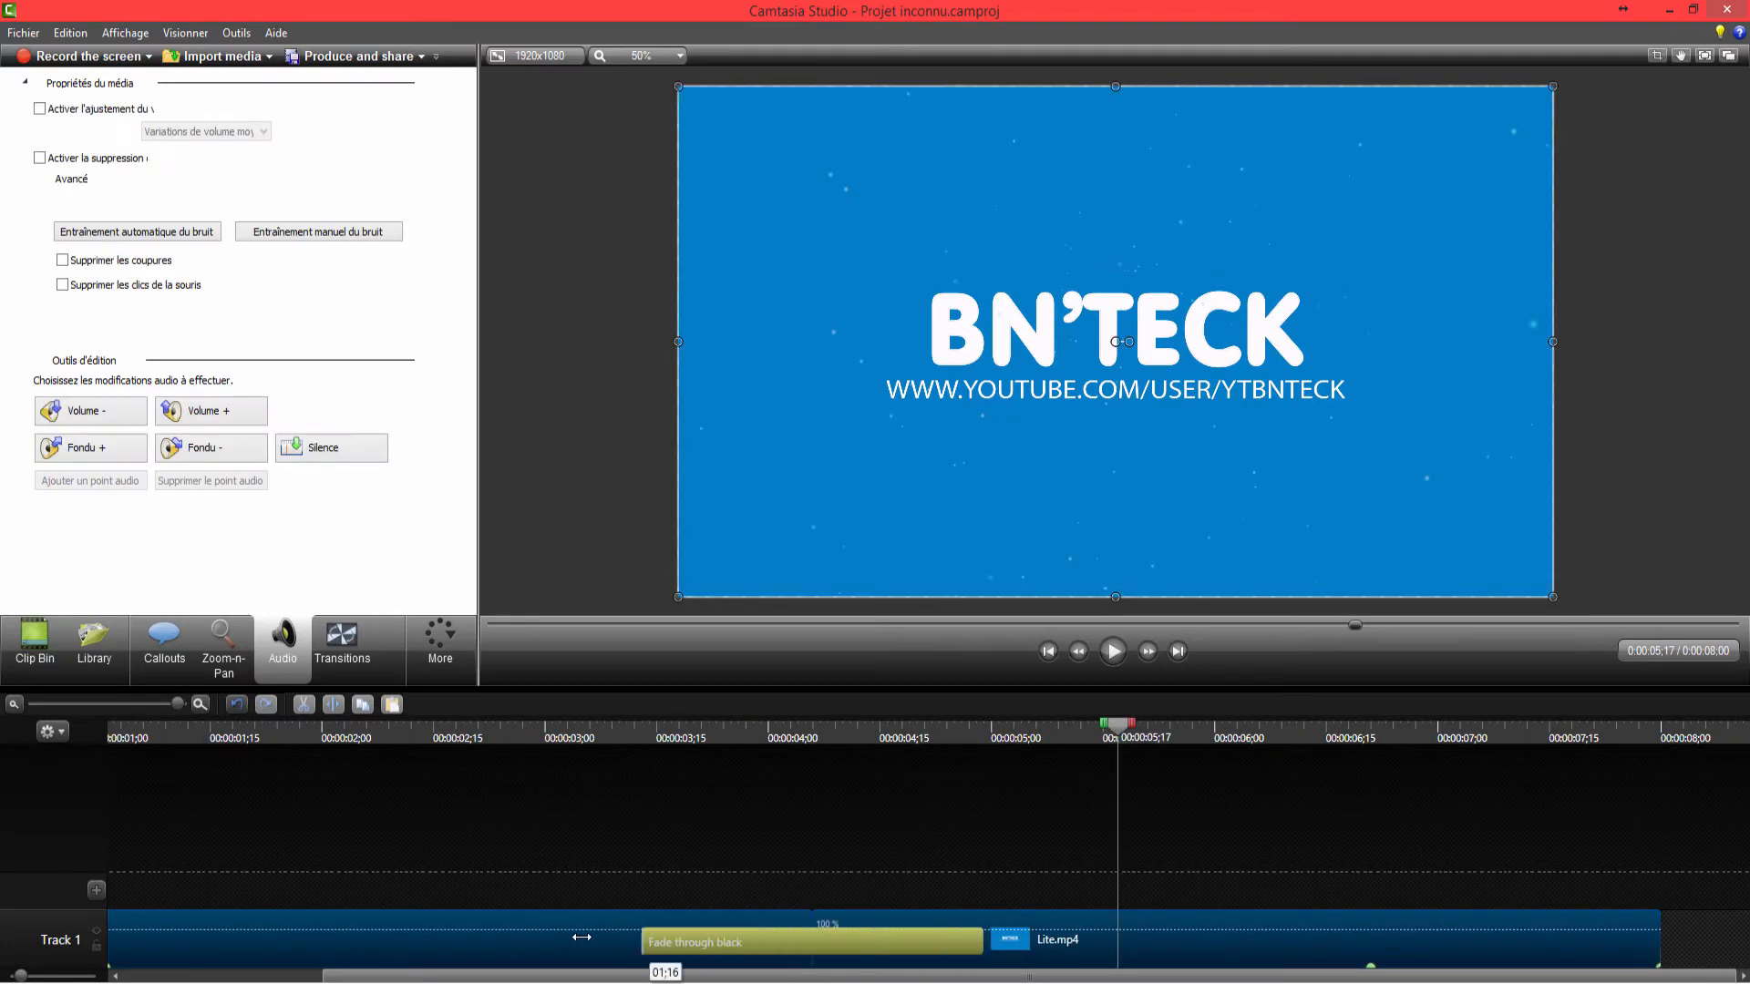
click(626, 737)
click(1116, 649)
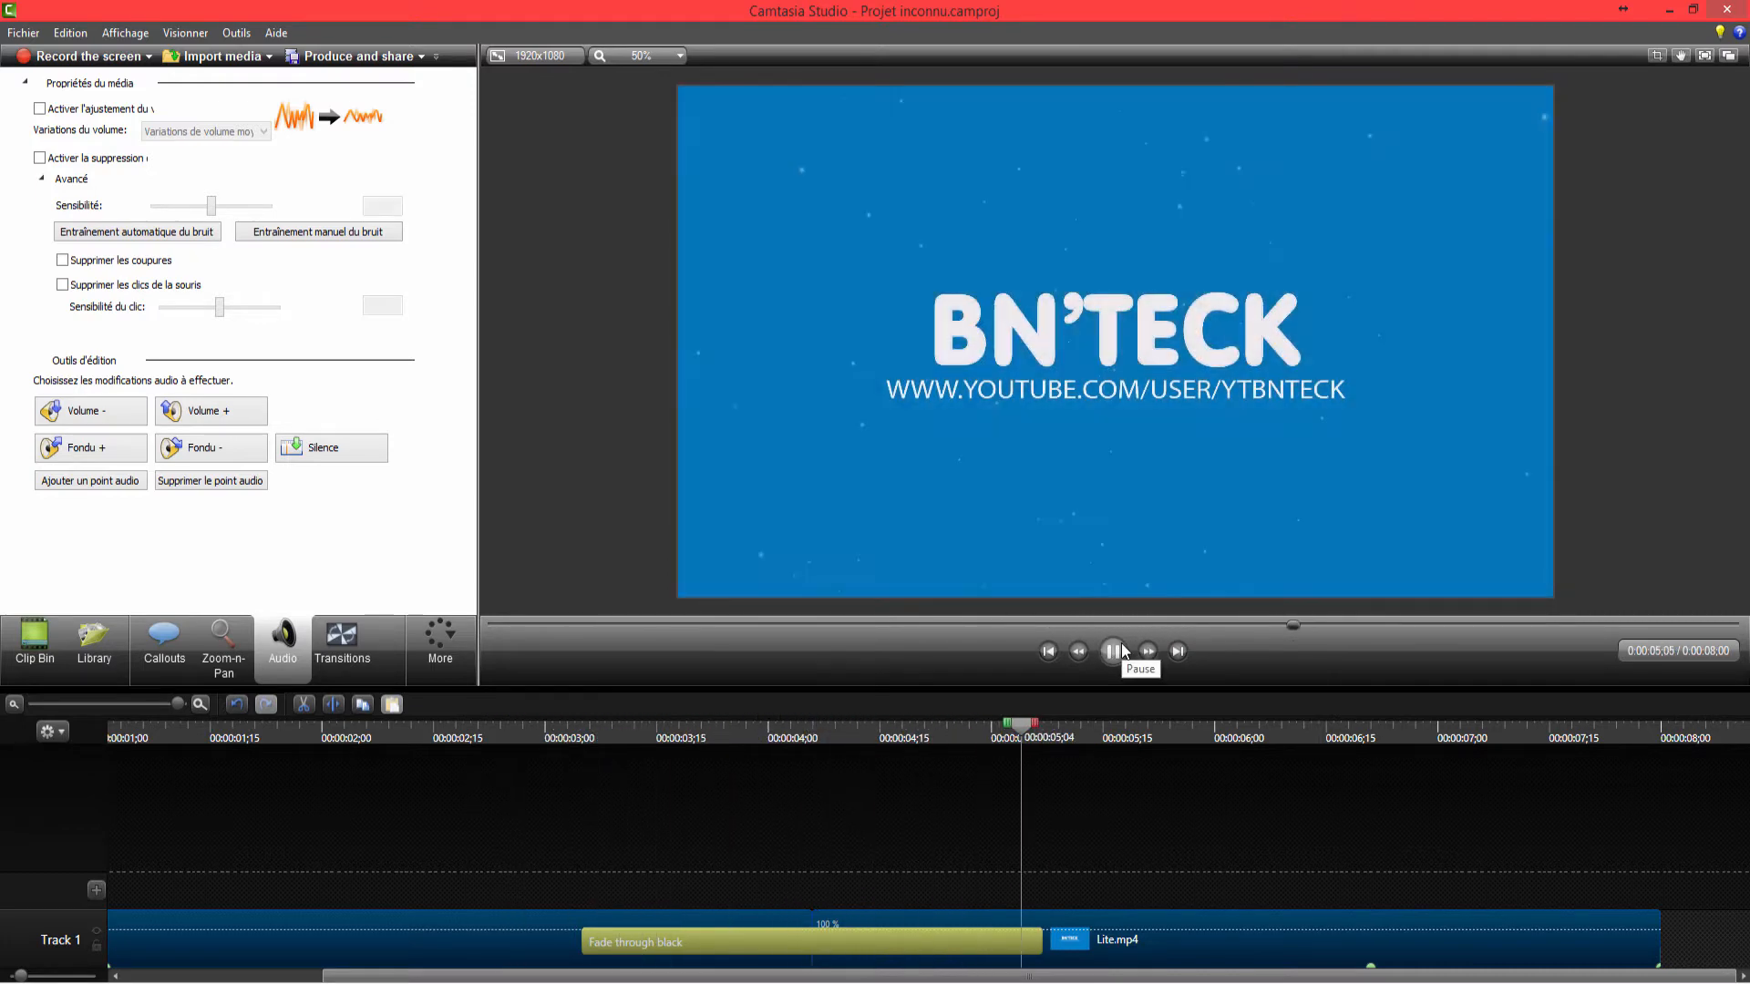
click(1121, 645)
- Add a Fade through black transition at the end of the second Lite.mp4 clip and play it back
click(1019, 890)
scroll(764, 917, down, 3)
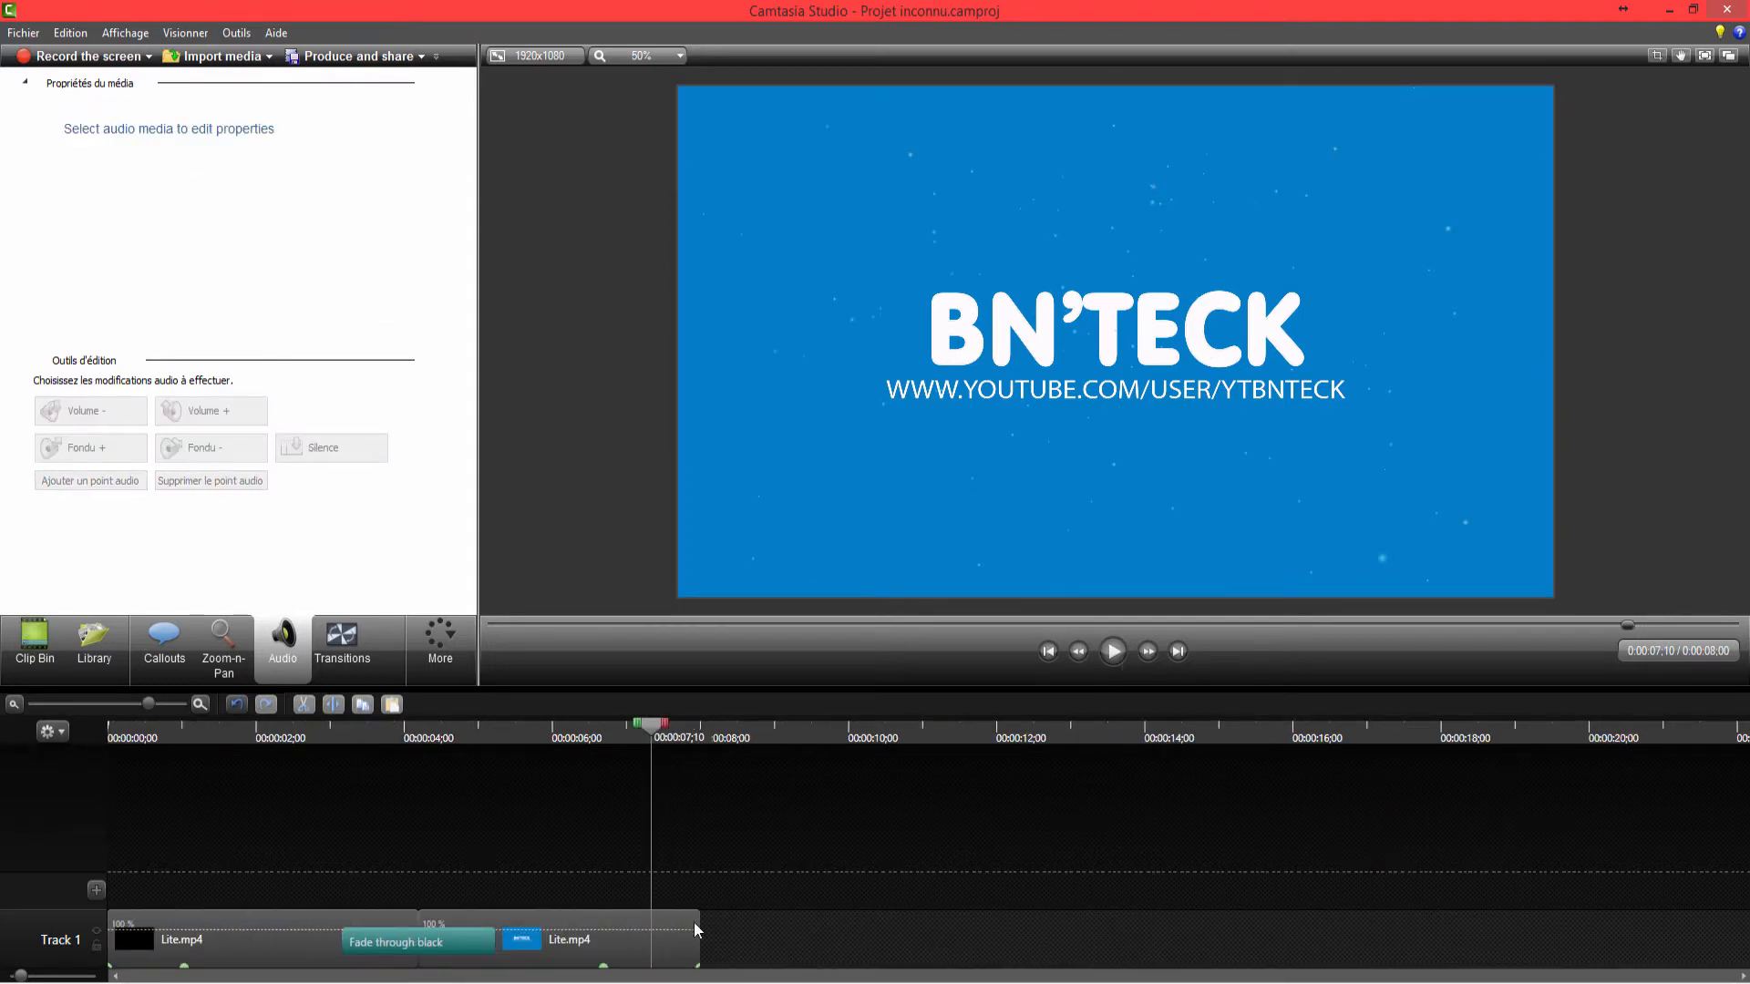
click(342, 643)
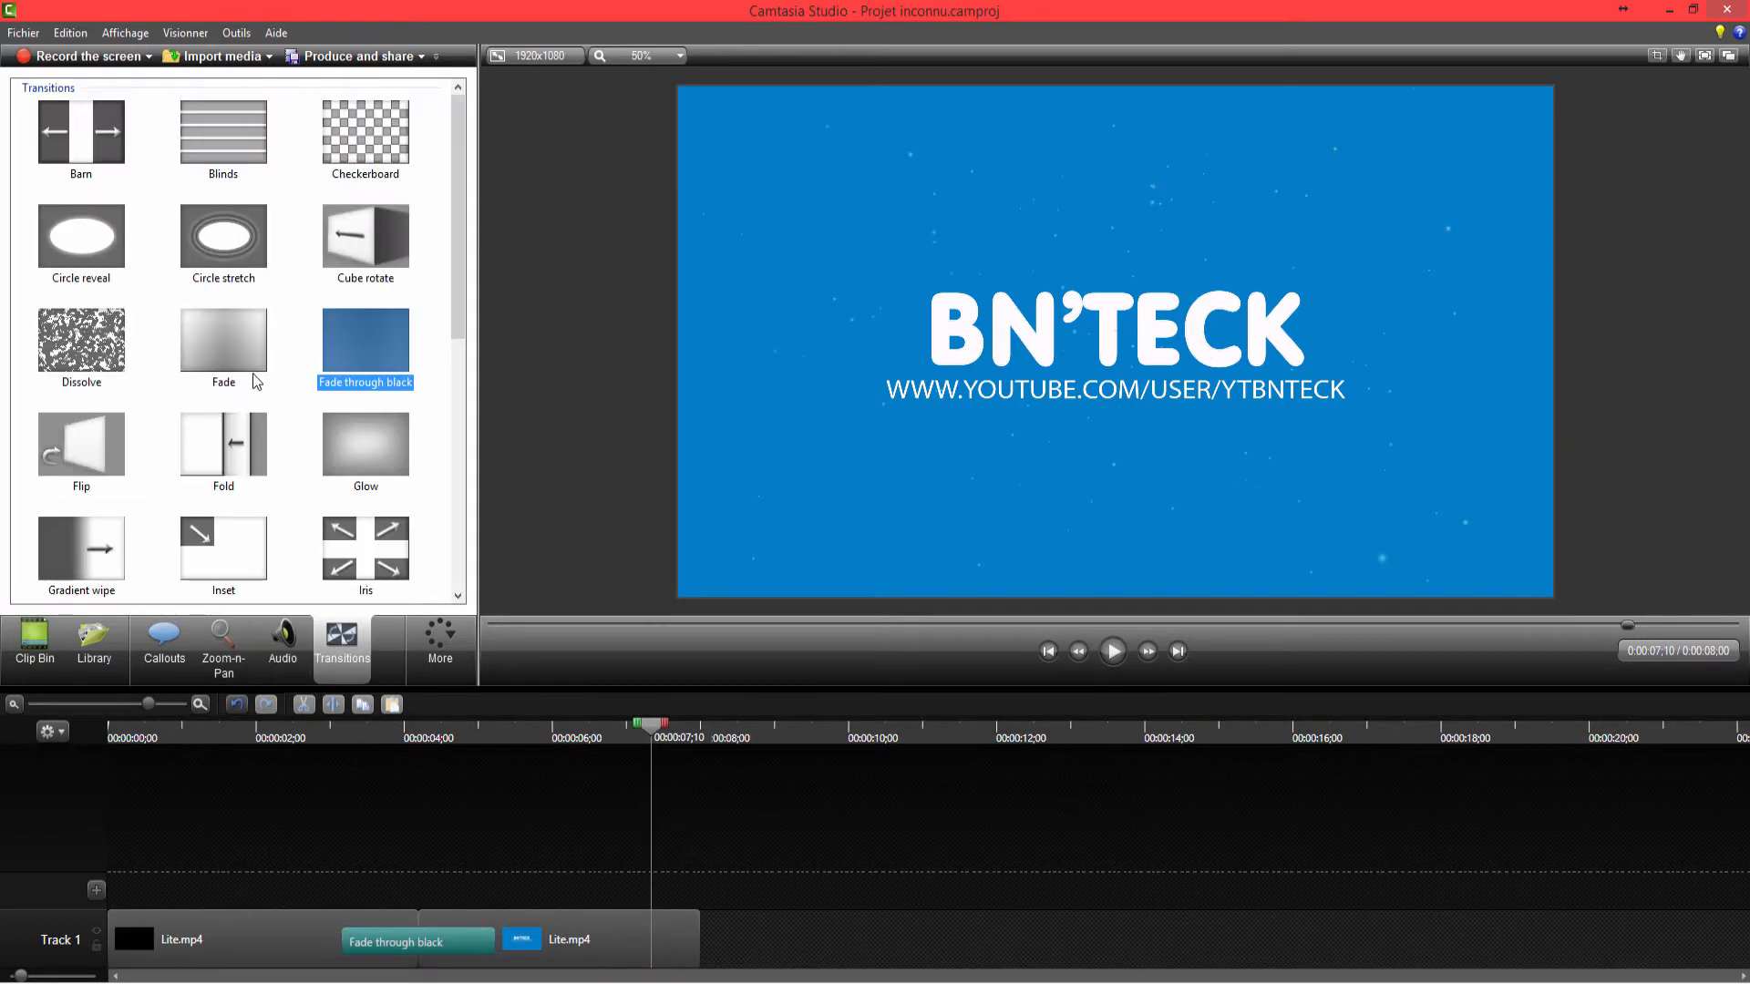
drag(357, 366, 700, 964)
click(589, 735)
click(1125, 655)
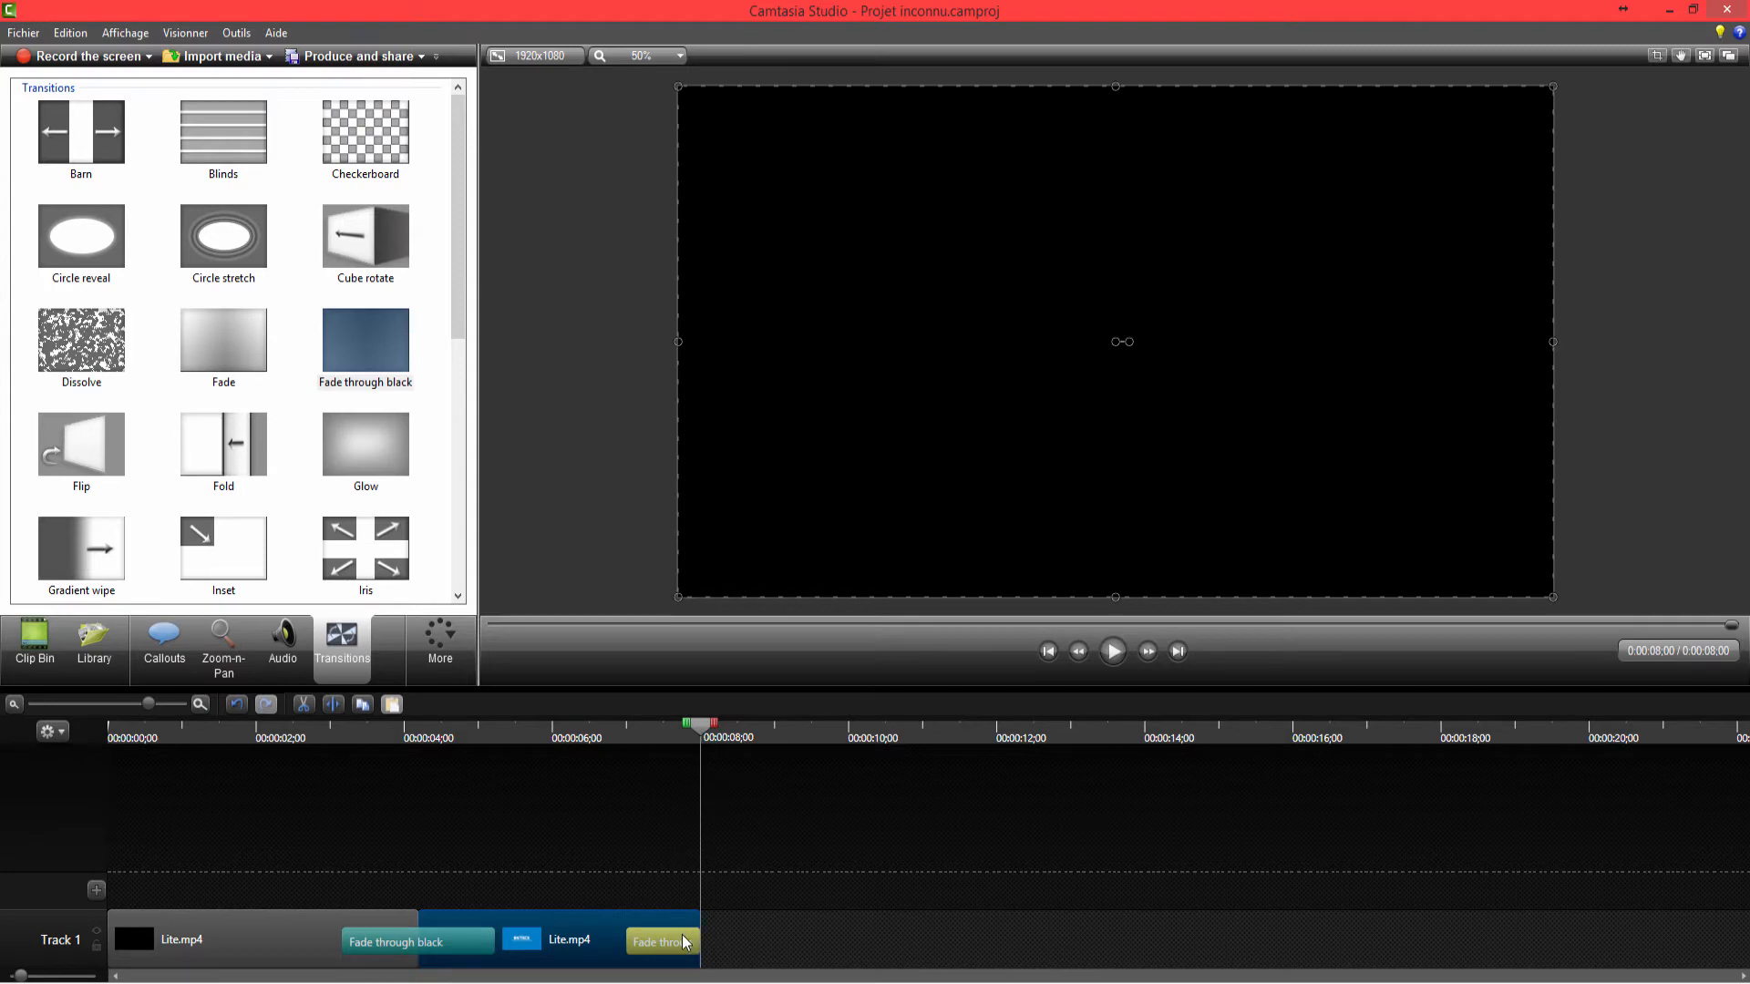
- Delete both Fade through black transitions from Track 1
key(Delete)
click(459, 951)
key(Delete)
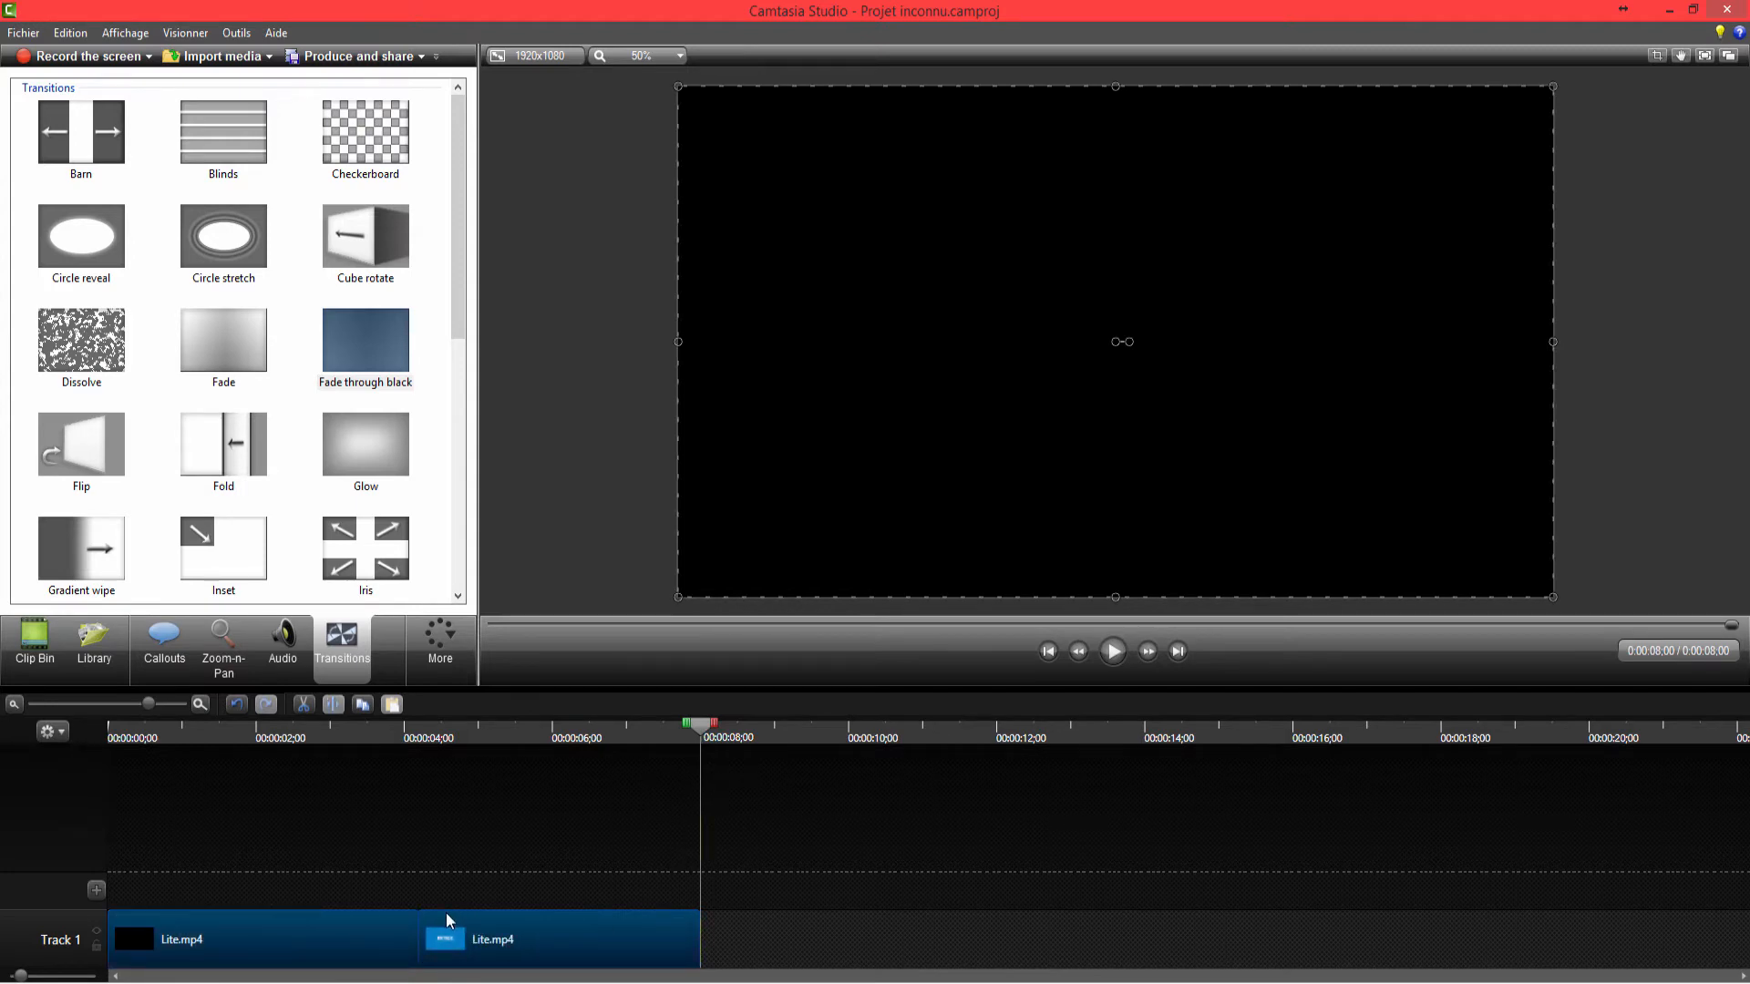
- Move the second Lite.mp4 clip to start at about 8 seconds on Track 1 and place the playhead at the first clip's end
click(441, 917)
drag(501, 971, 571, 916)
mouse_move(392, 737)
mouse_down()
mouse_move(308, 737)
mouse_move(419, 742)
mouse_move(403, 739)
mouse_up()
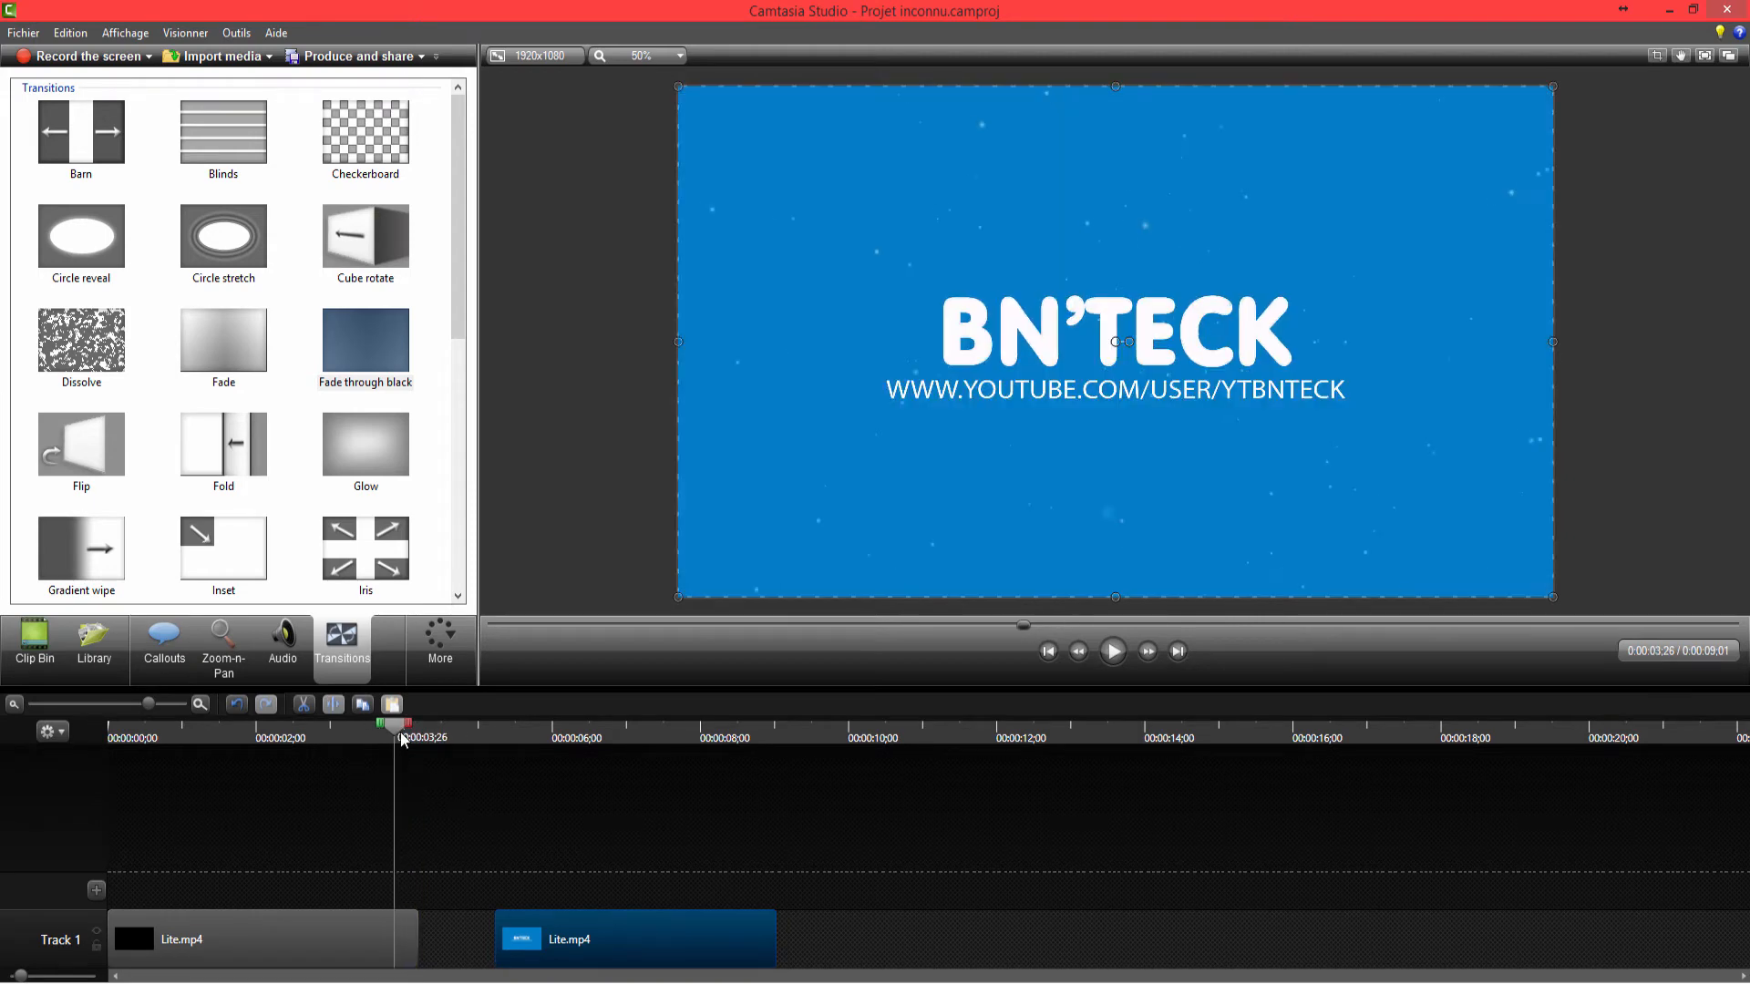
drag(599, 937, 799, 937)
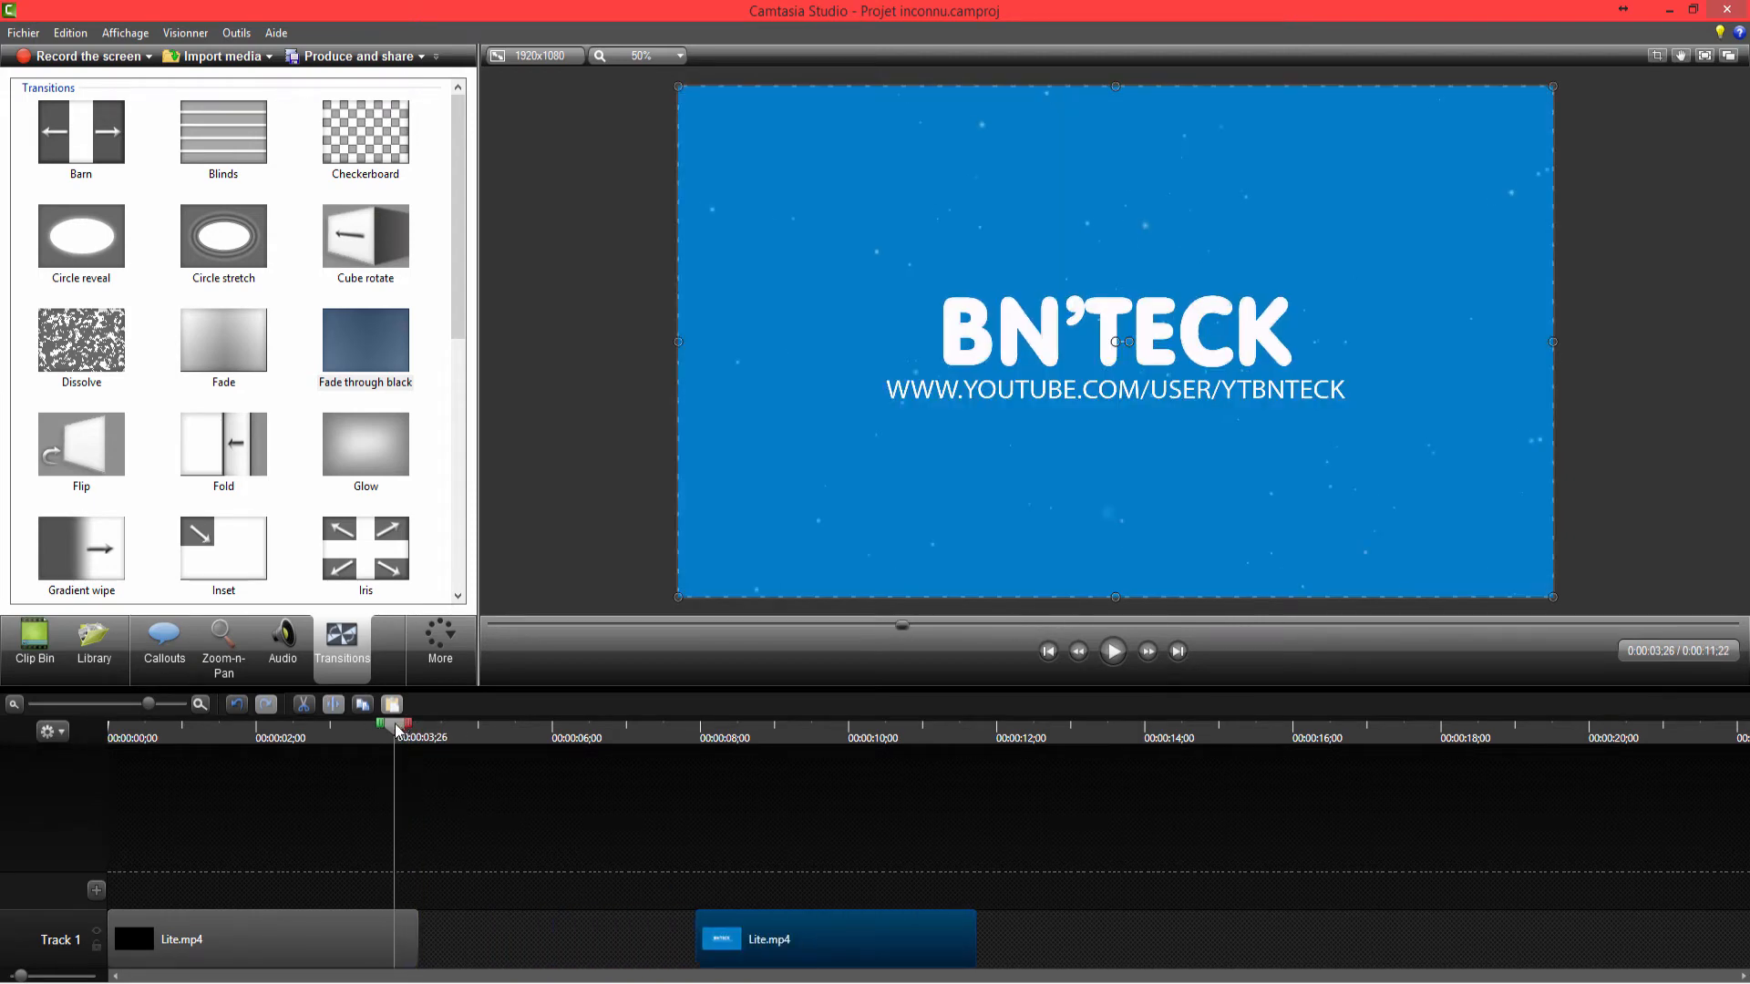
drag(397, 729, 420, 735)
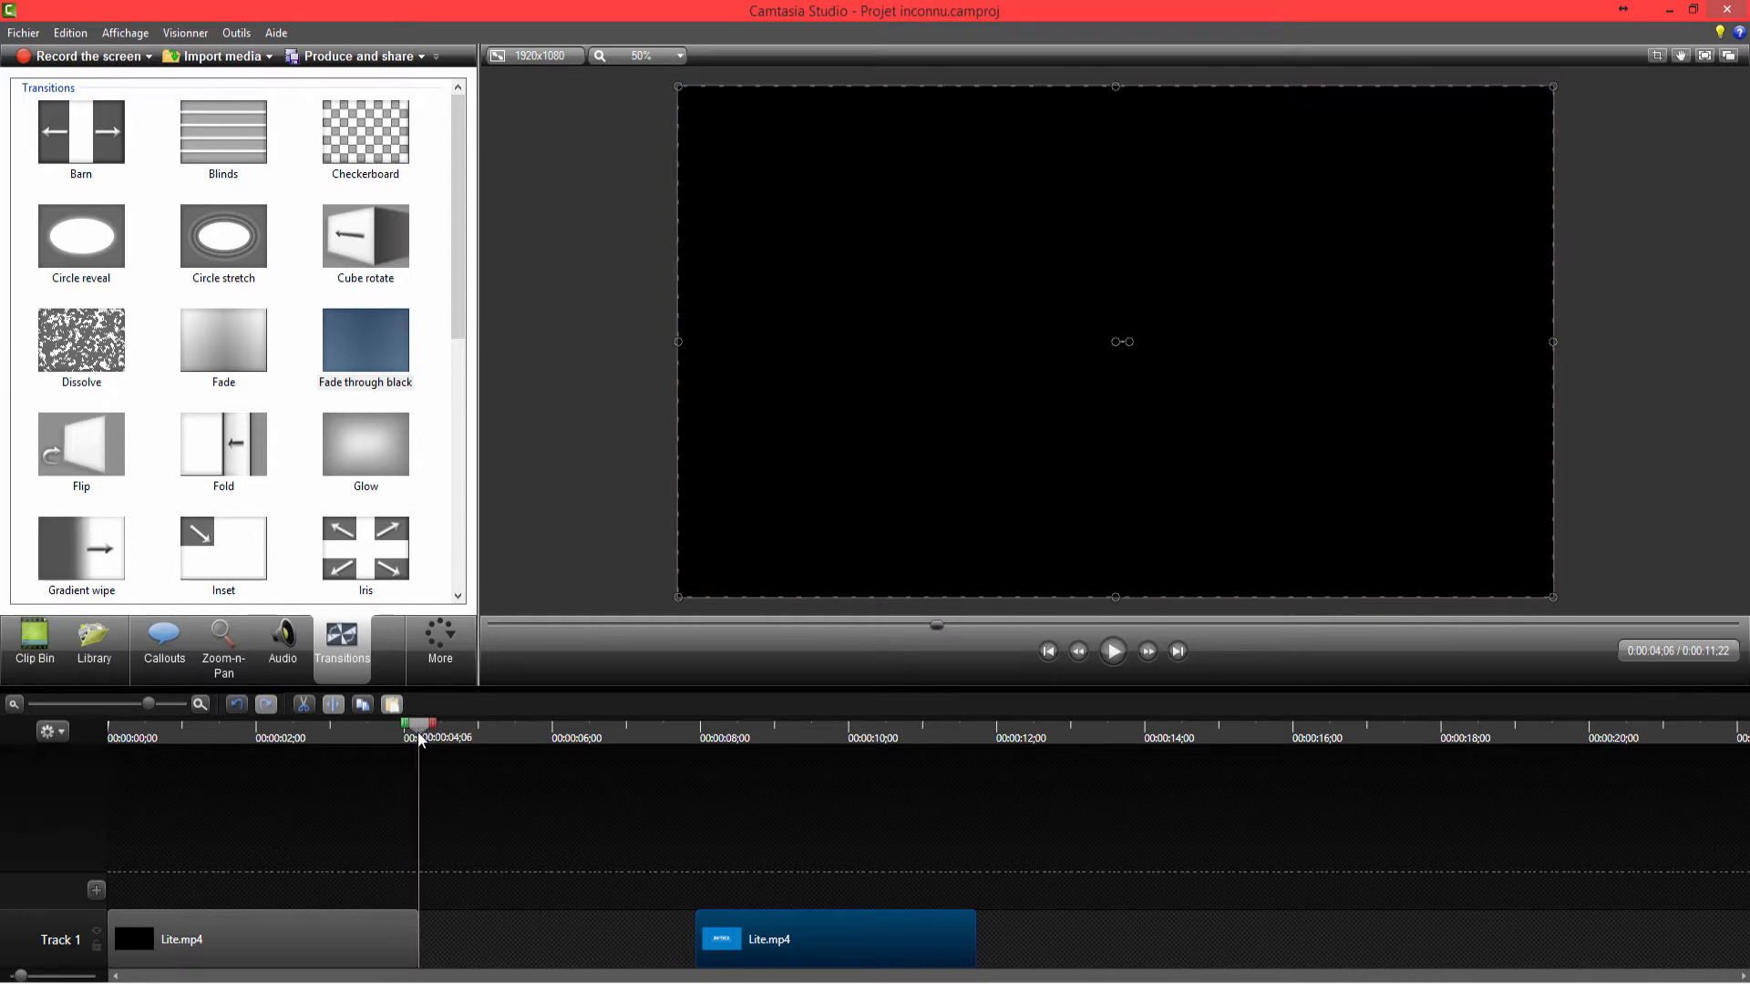
- Extend the first Lite.mp4 clip's frame at 00:00:04;06 by 1 second, and stretch the frozen section to about 3 seconds
right_click(420, 737)
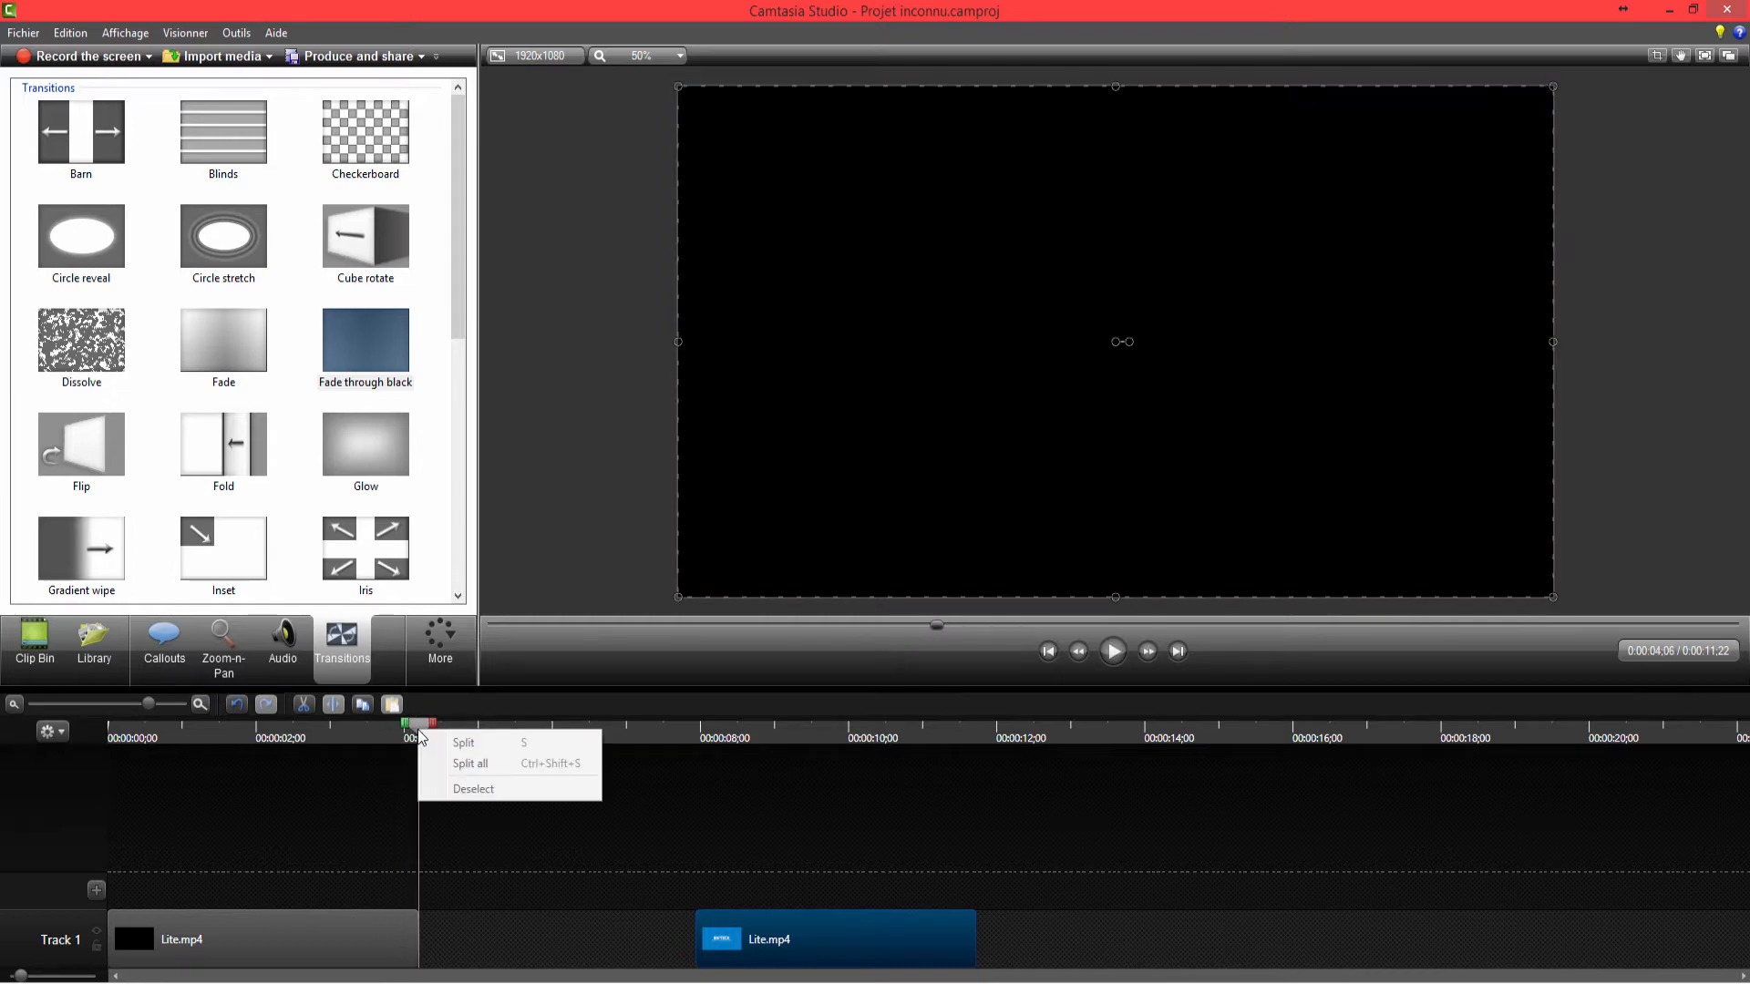
click(412, 930)
right_click(395, 941)
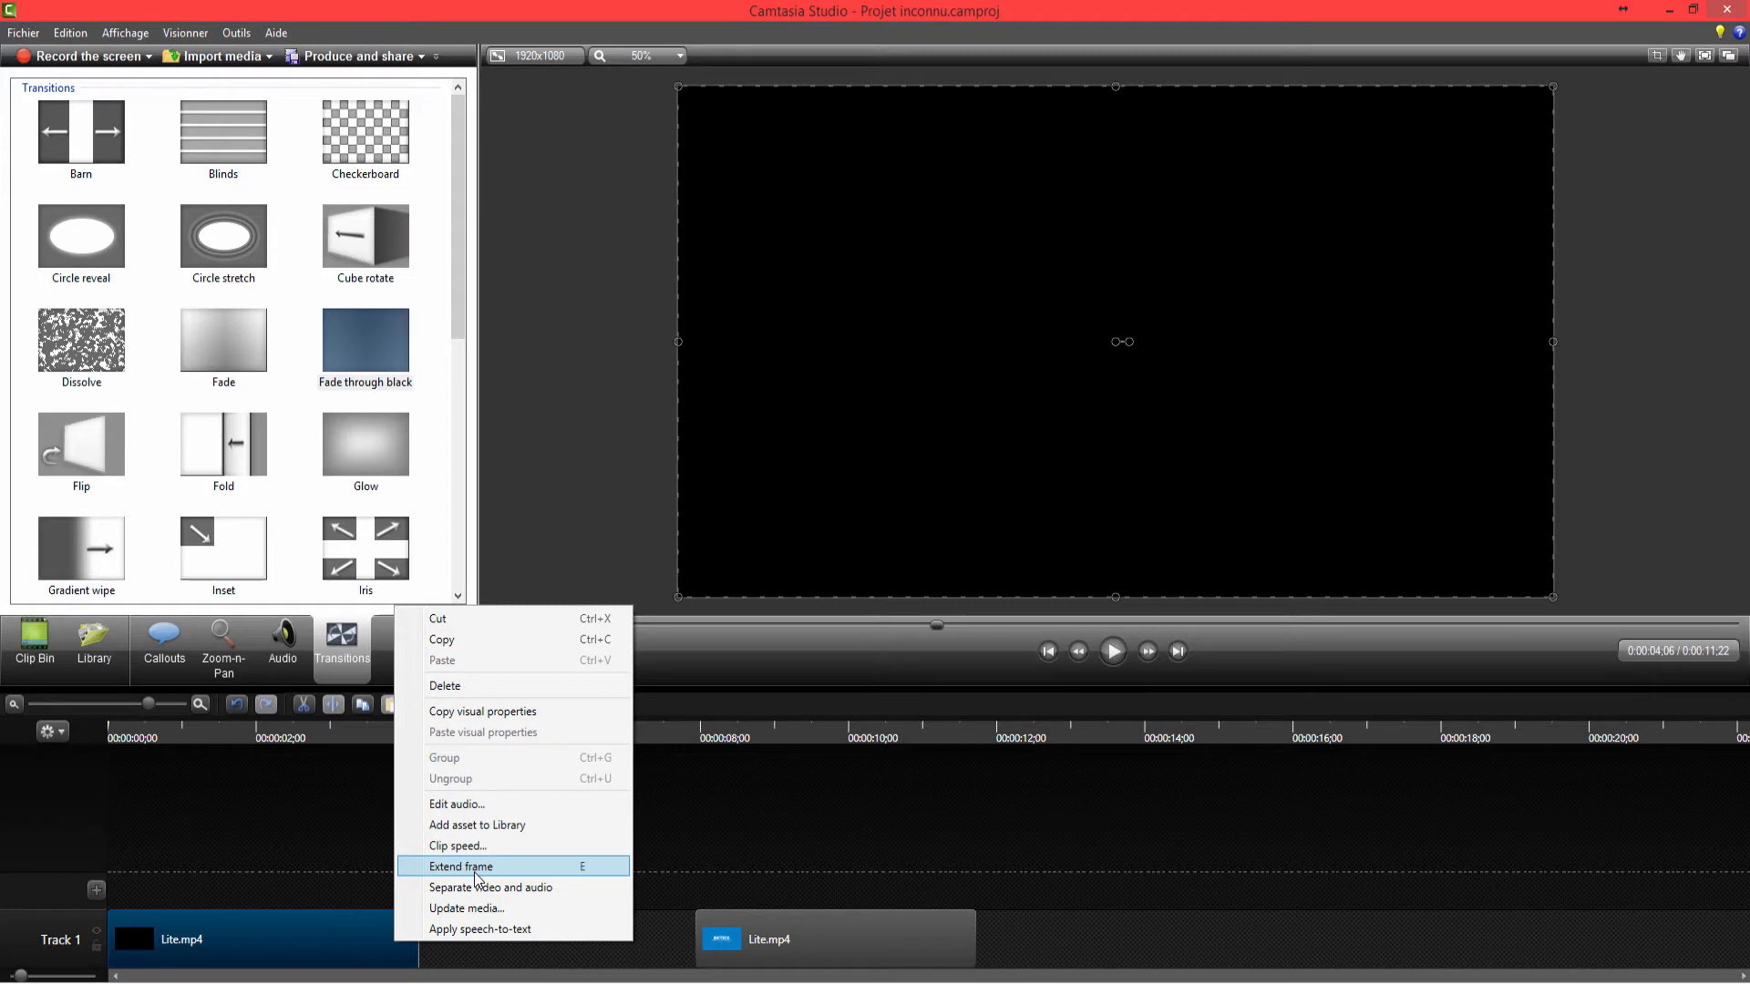
click(475, 870)
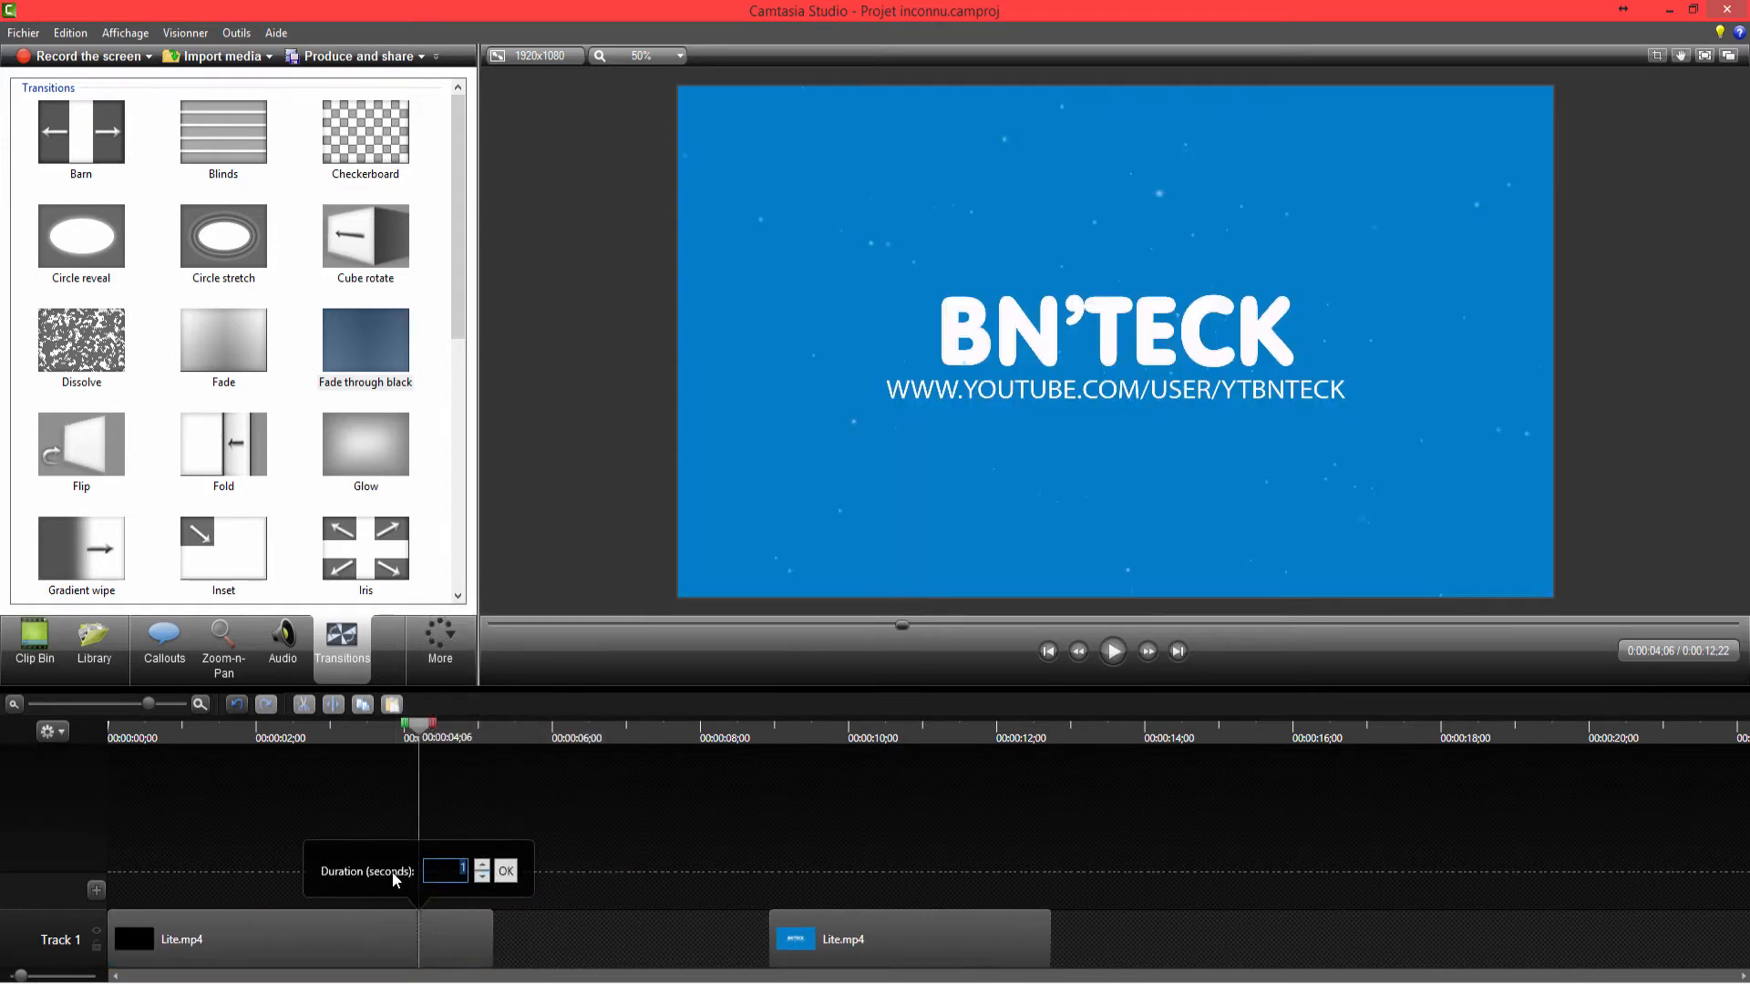
click(506, 873)
drag(494, 931, 653, 932)
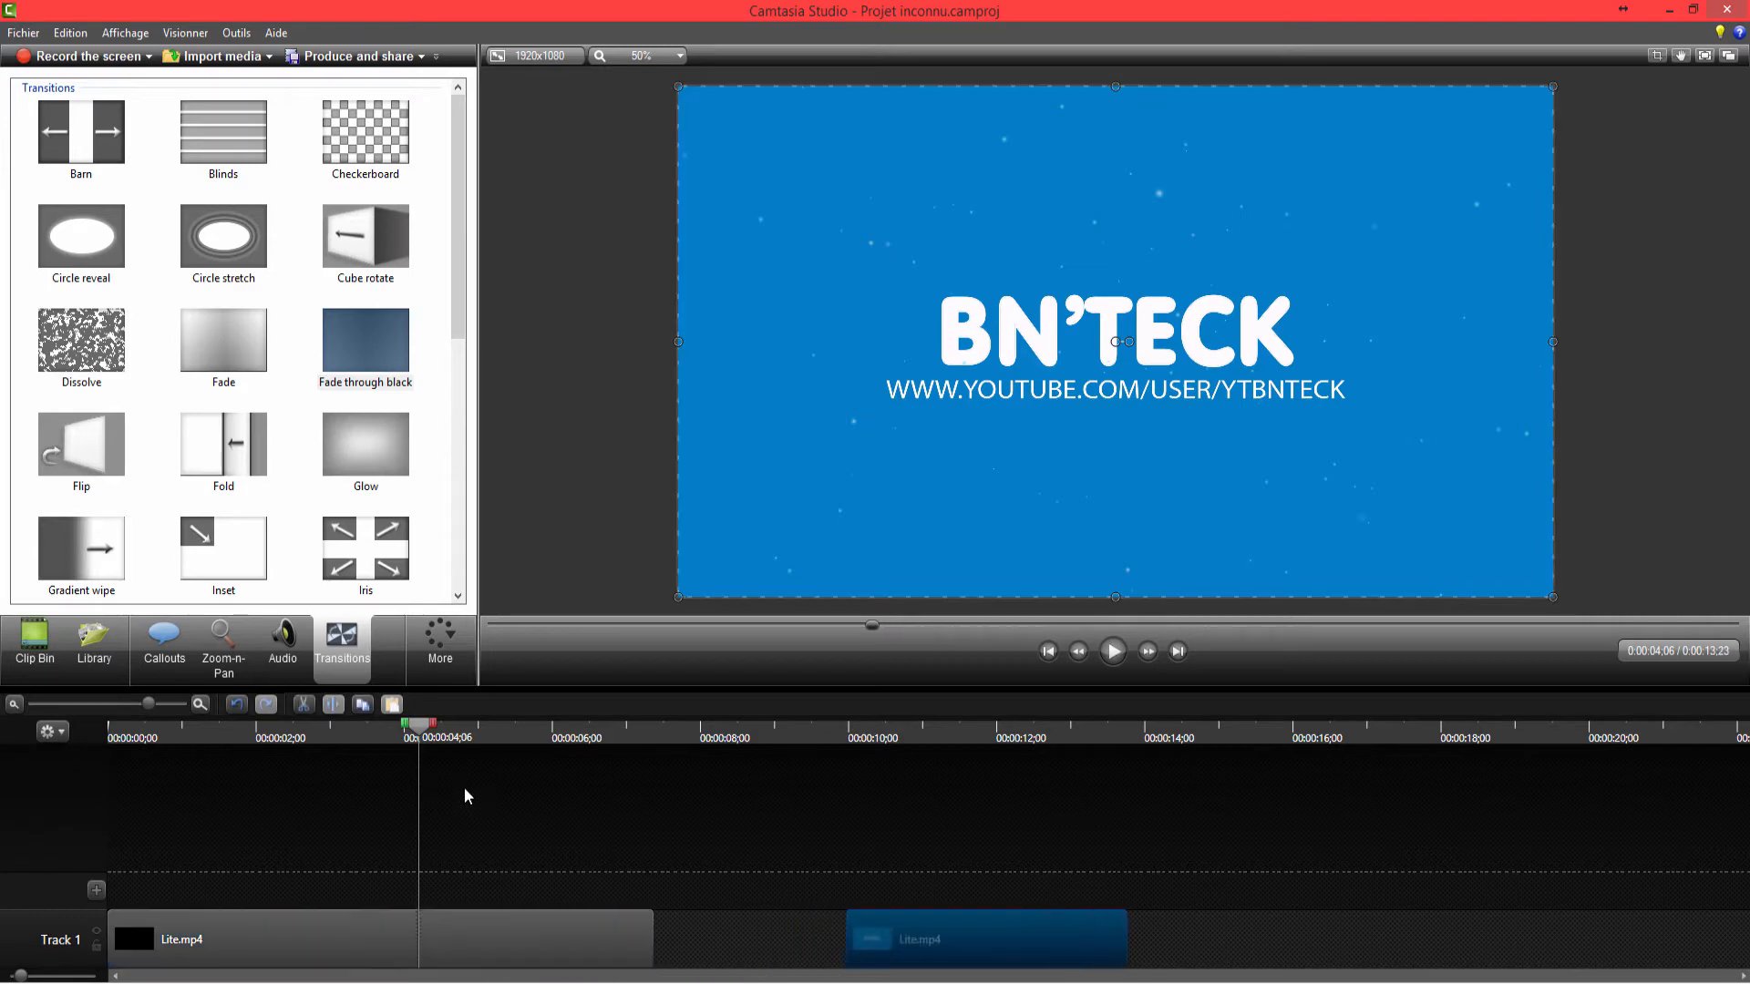
- Scrub through the extended frame to 00:00:05;25 and move the second Lite.mp4 clip back to start at about 7.5 seconds
drag(418, 728, 483, 762)
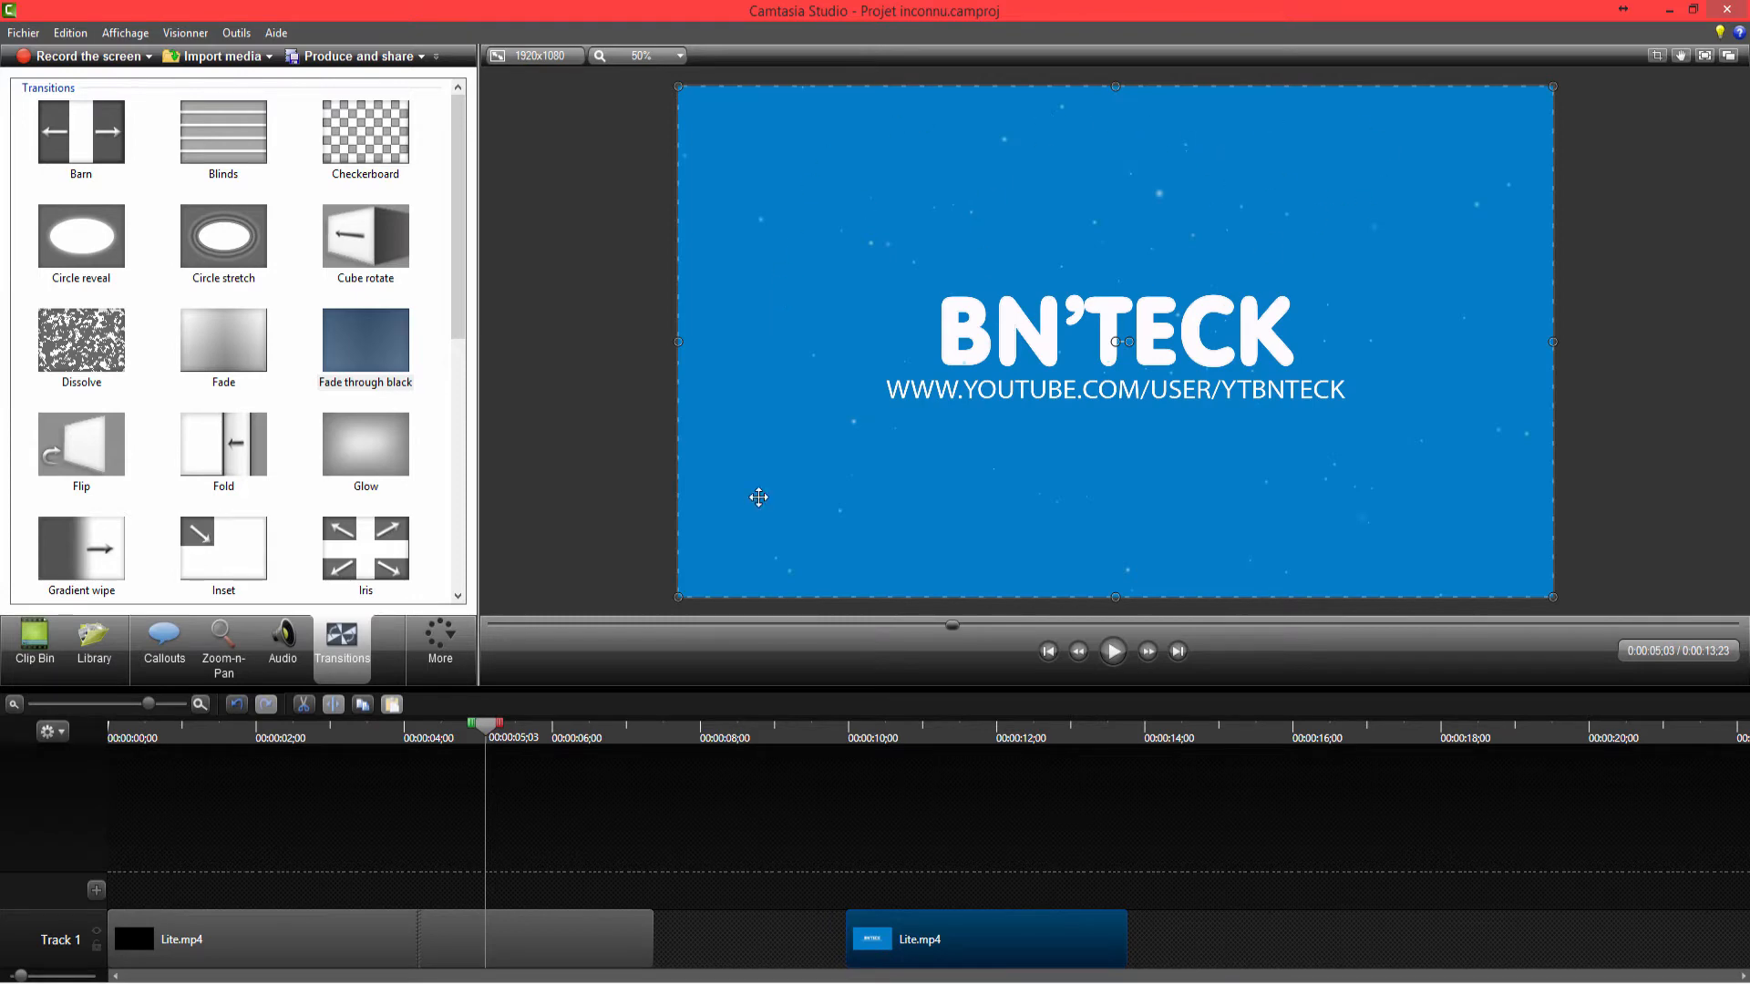
drag(483, 740, 543, 760)
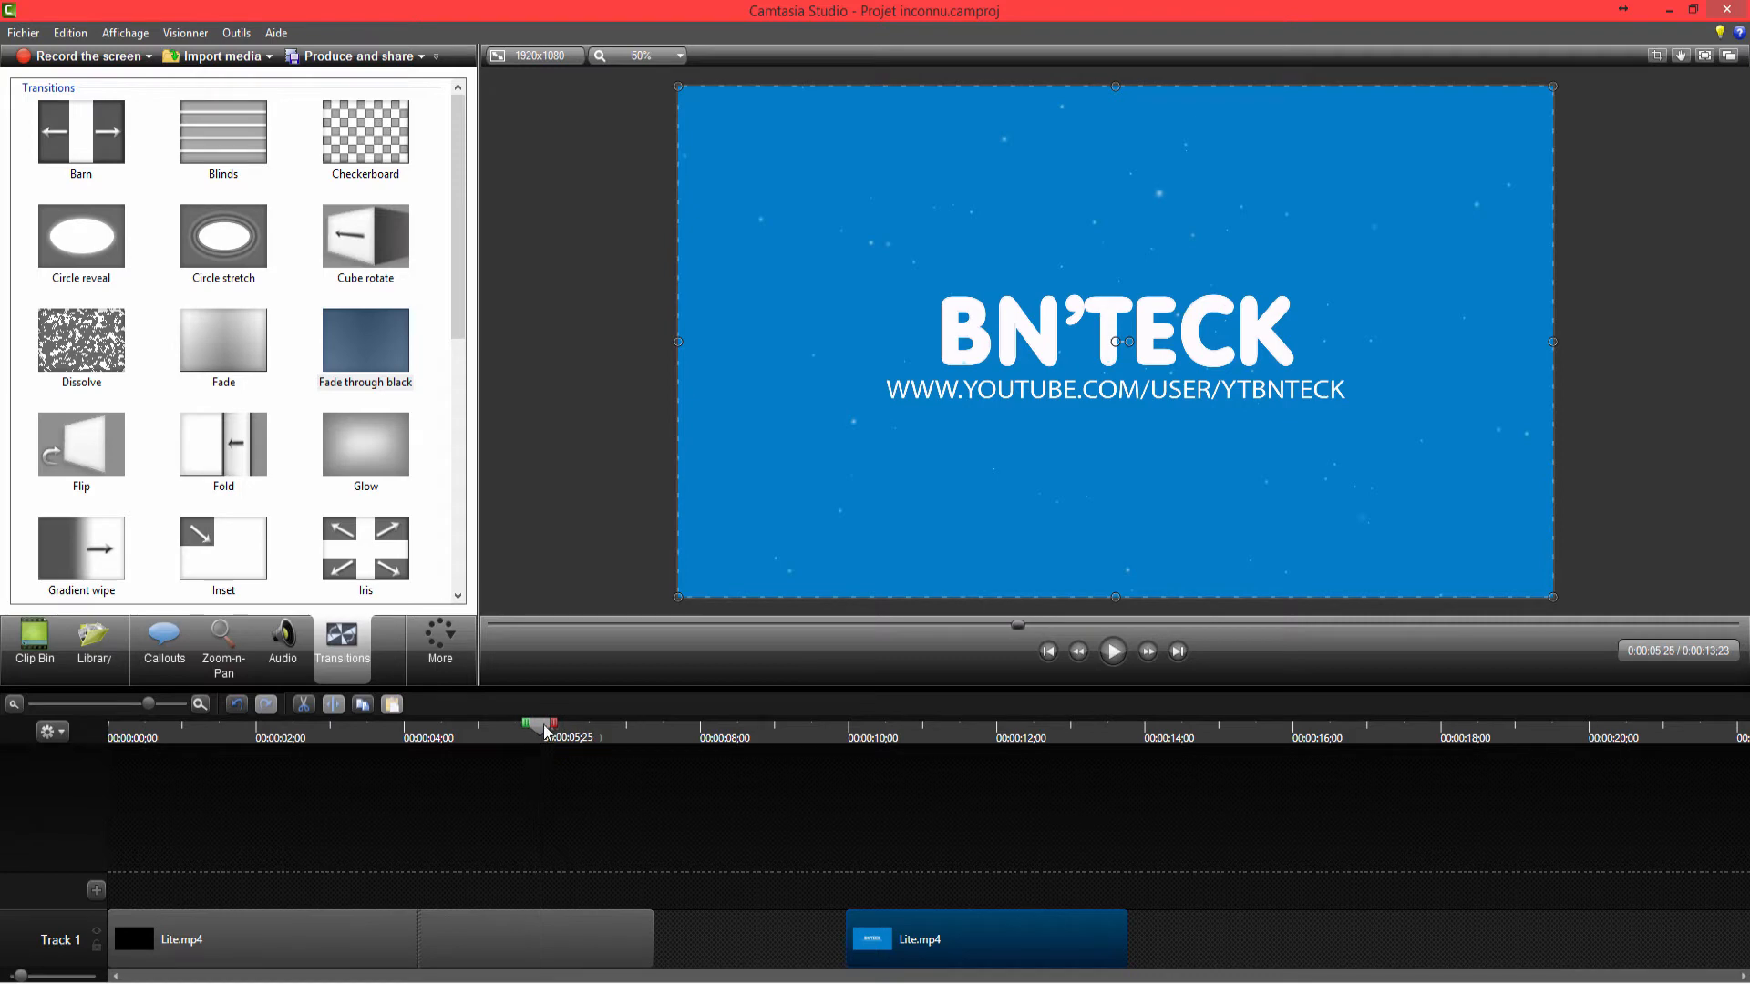
drag(1090, 944, 906, 956)
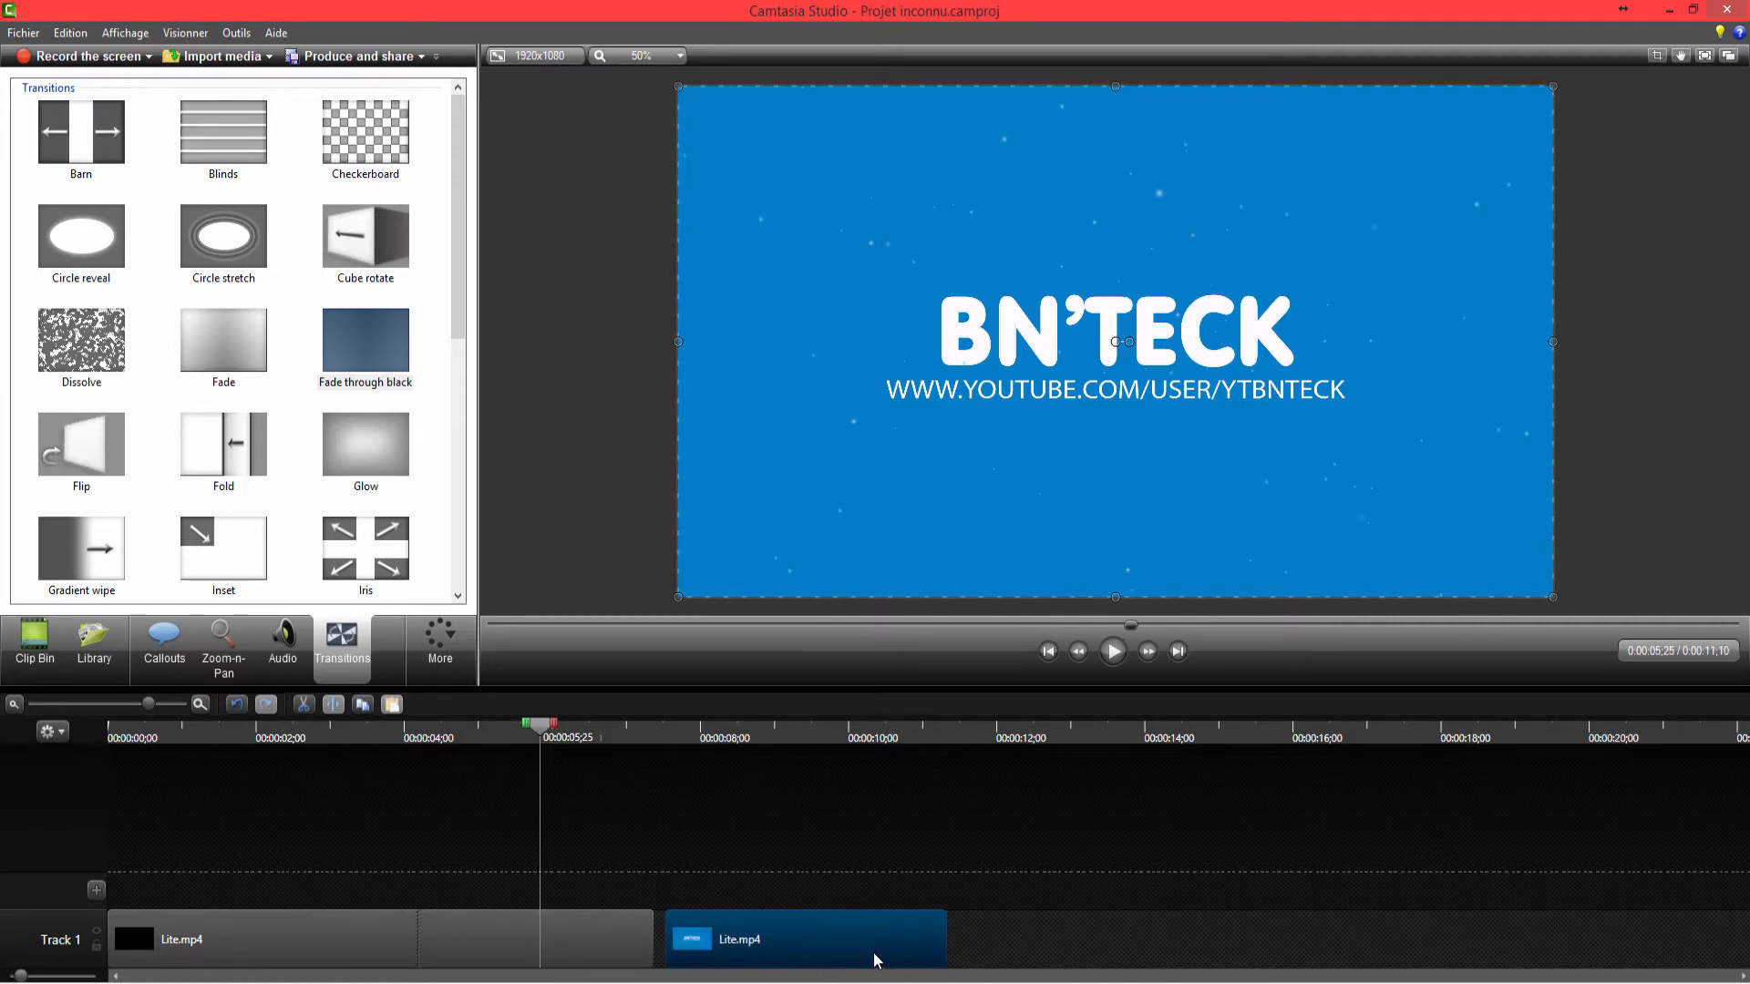
- Close the gap on Track 1 by moving the second Lite.mp4 clip against the end of the extended frame
drag(885, 955, 874, 955)
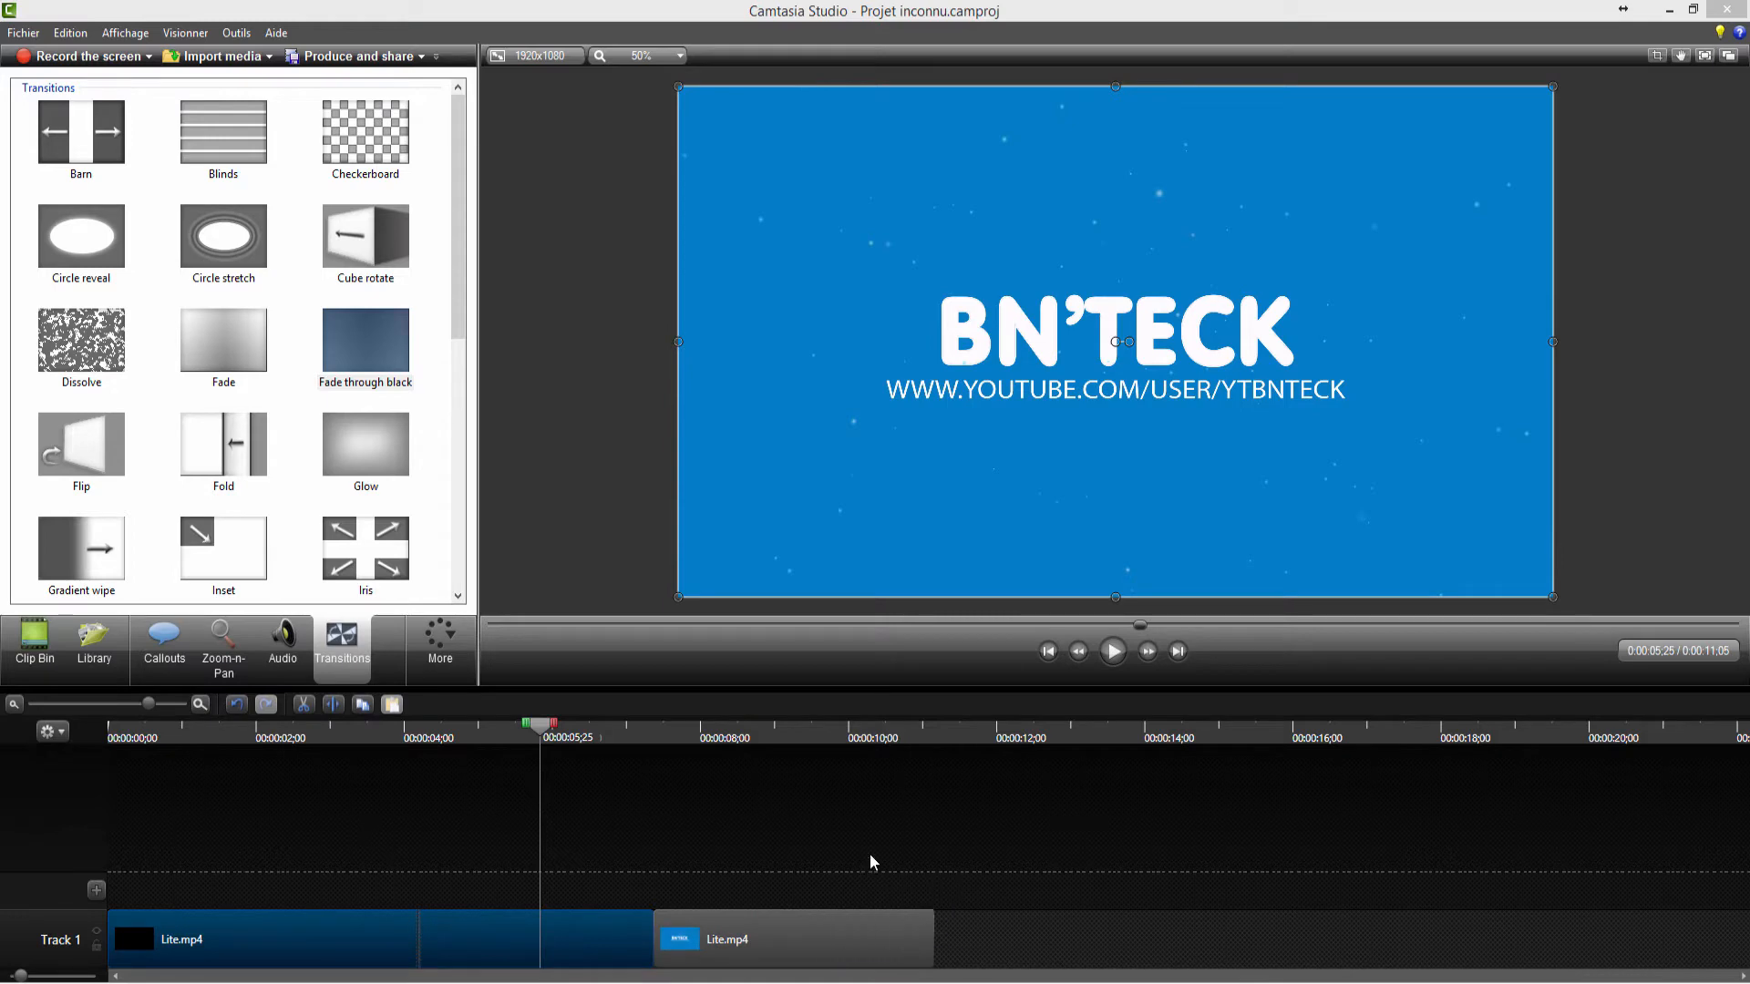
- Add a Blur callout at 00:00:05;25 and enlarge it over most of the BN'TECK title and web address
click(168, 643)
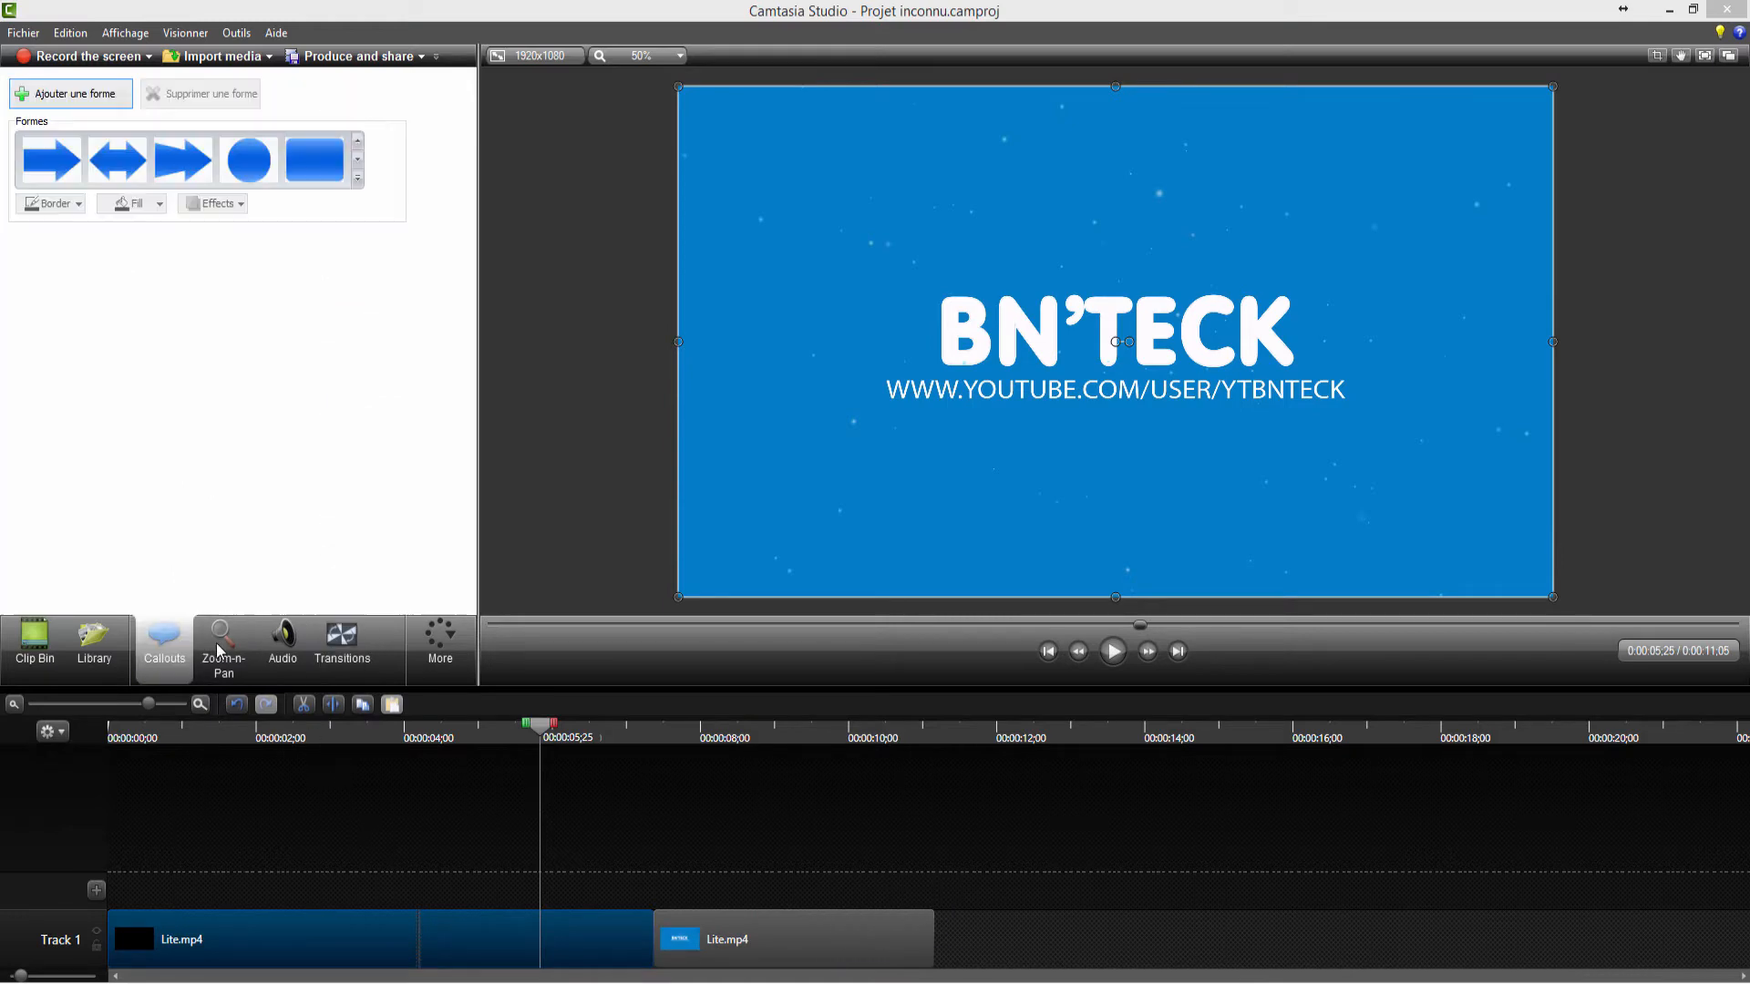
click(357, 181)
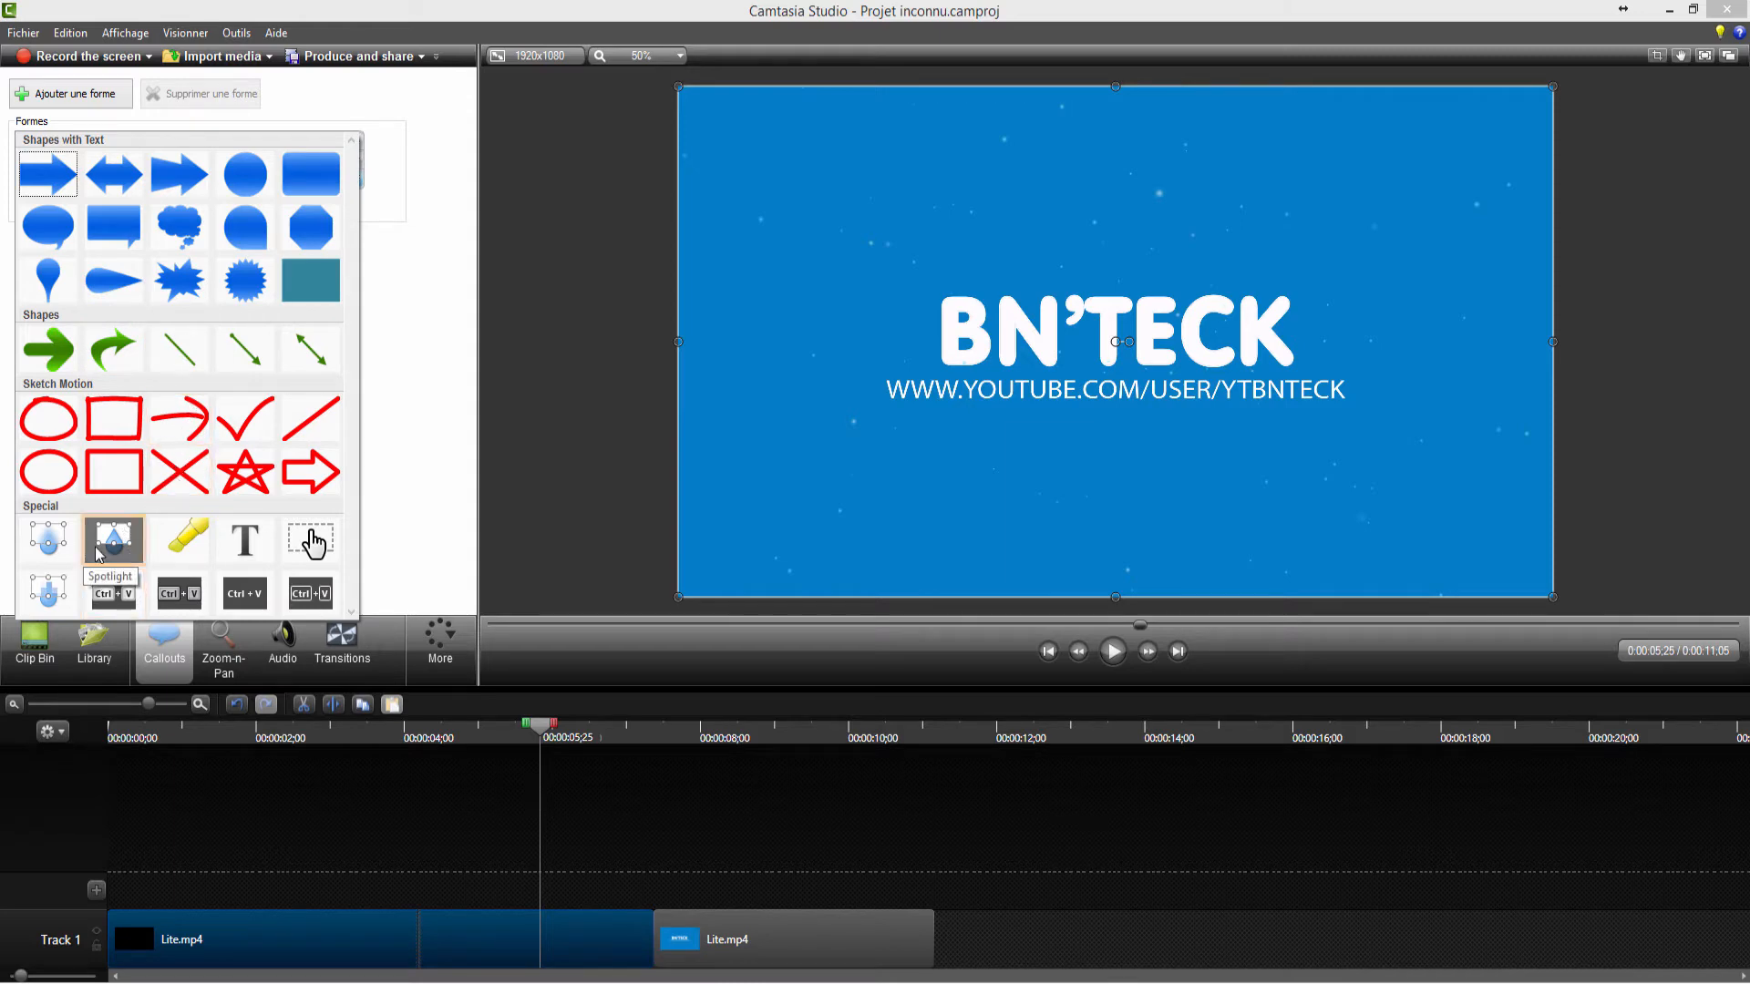
click(50, 547)
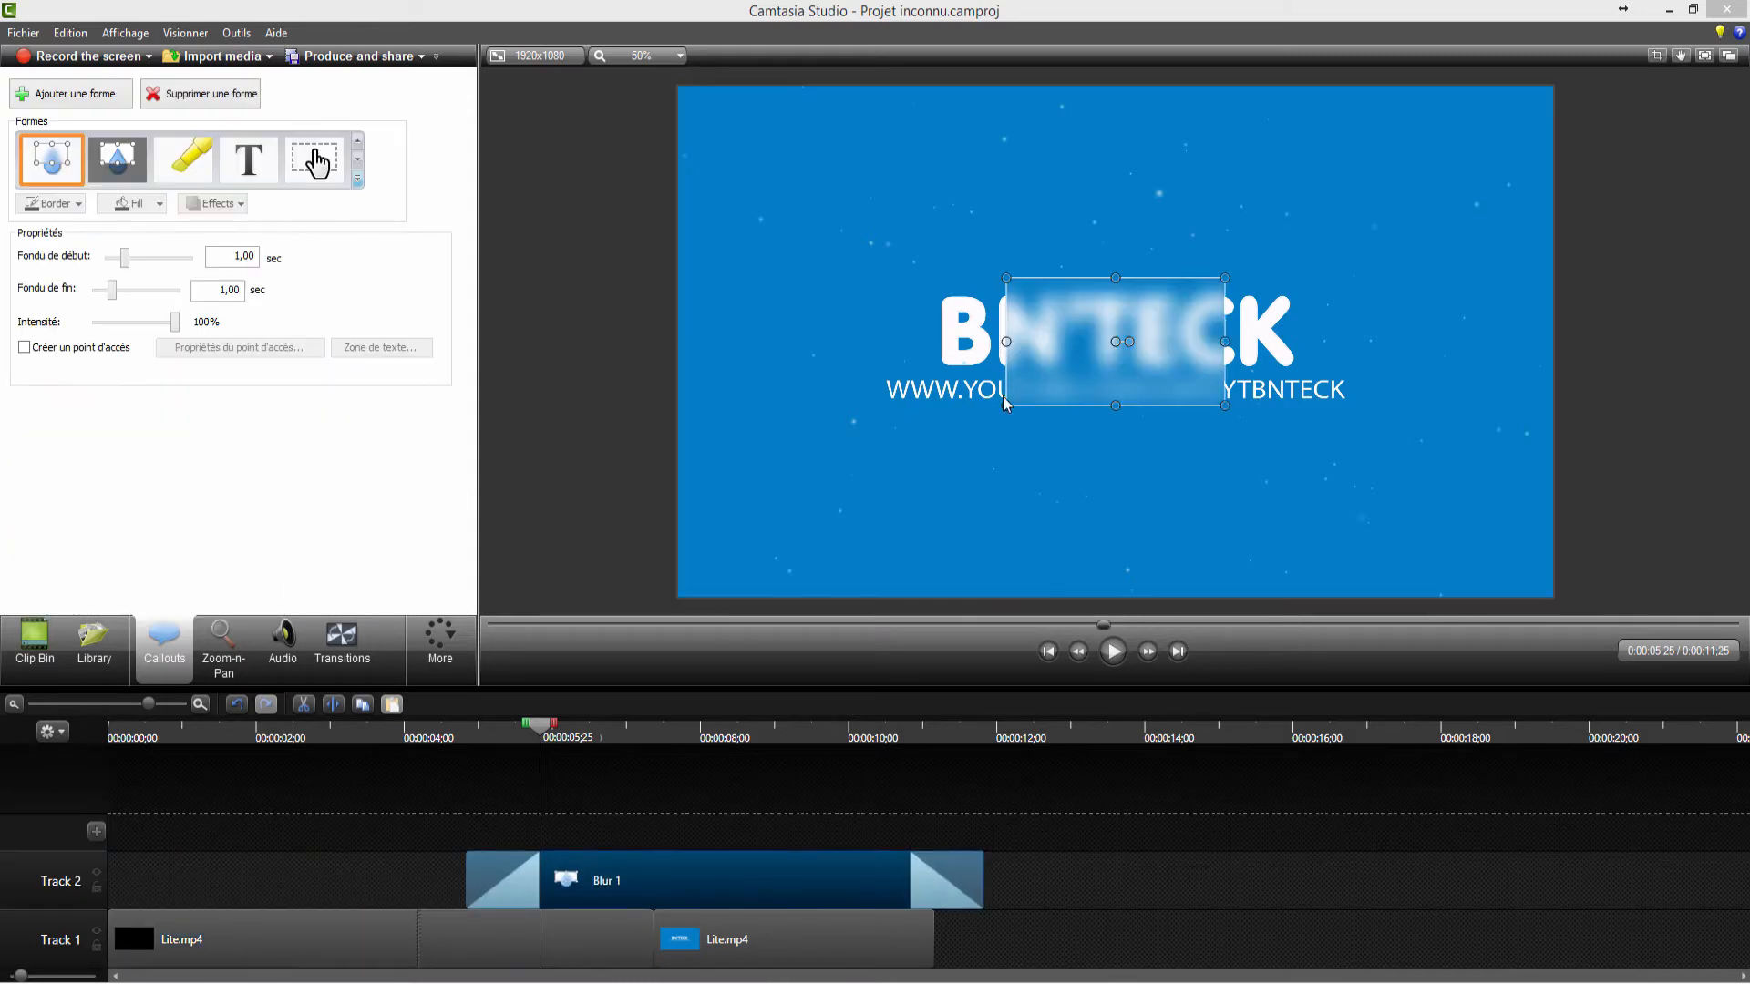
drag(1006, 405, 863, 475)
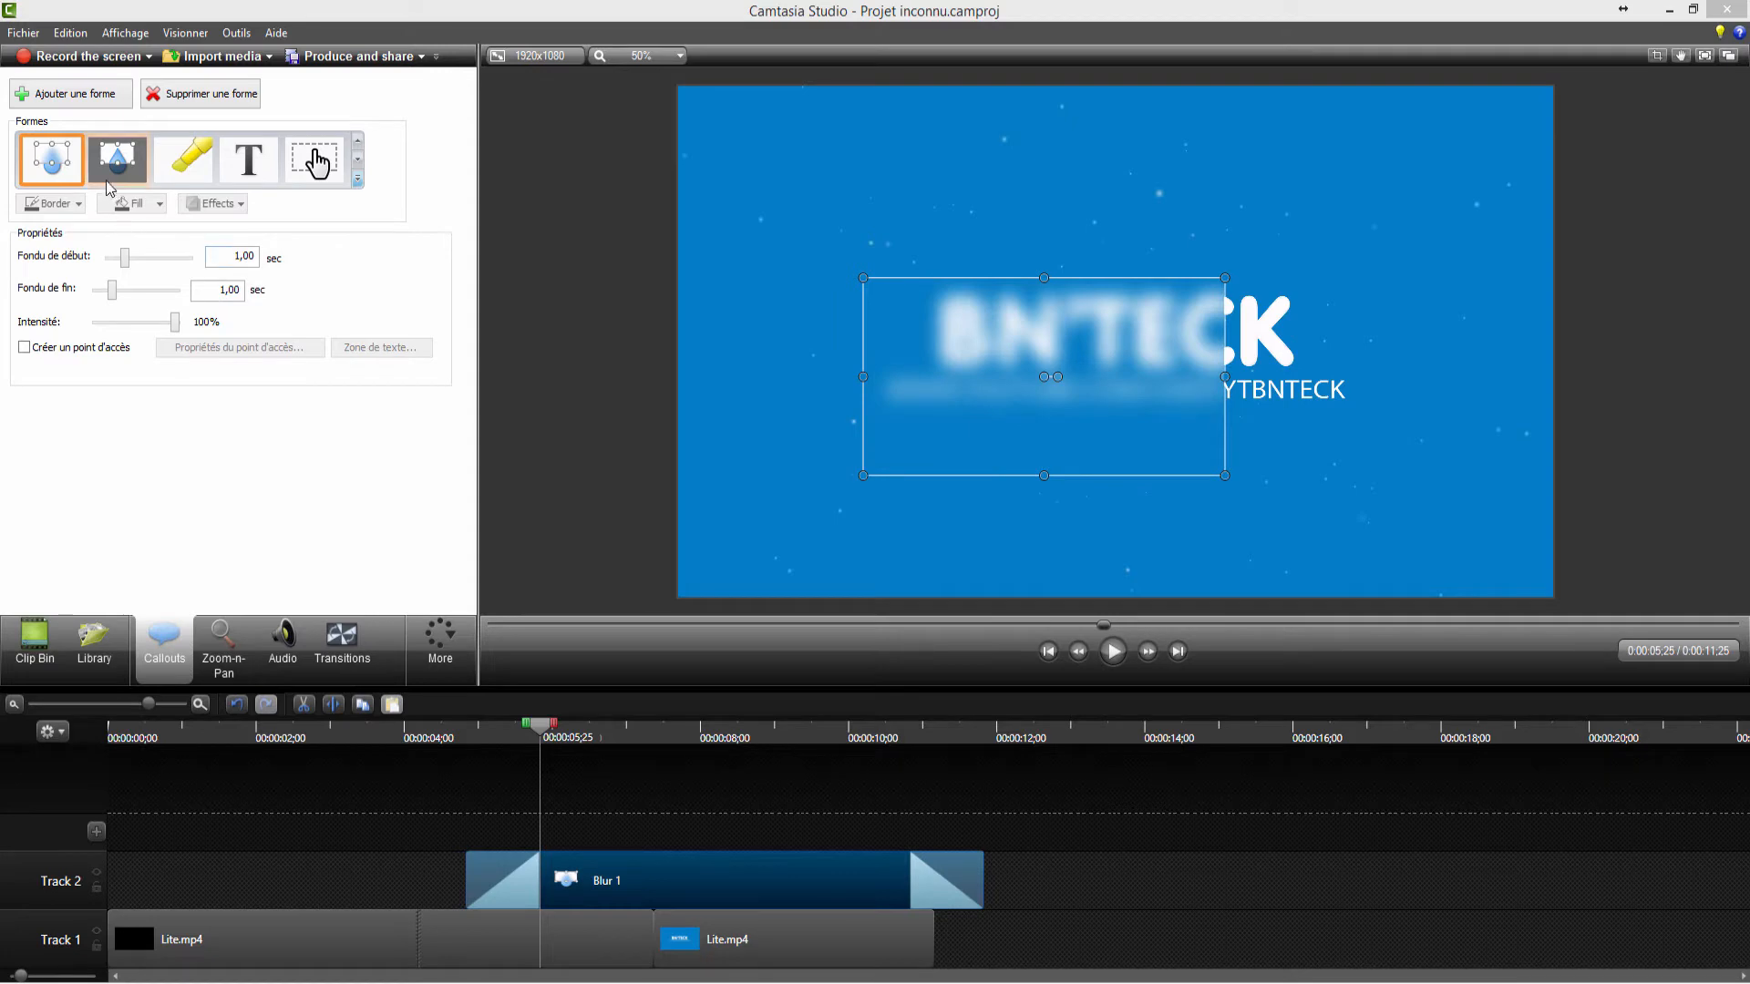
- Change the callout to Spotlight and then to Pixelate, repositioning it over the title each time
click(133, 170)
drag(978, 423, 1017, 389)
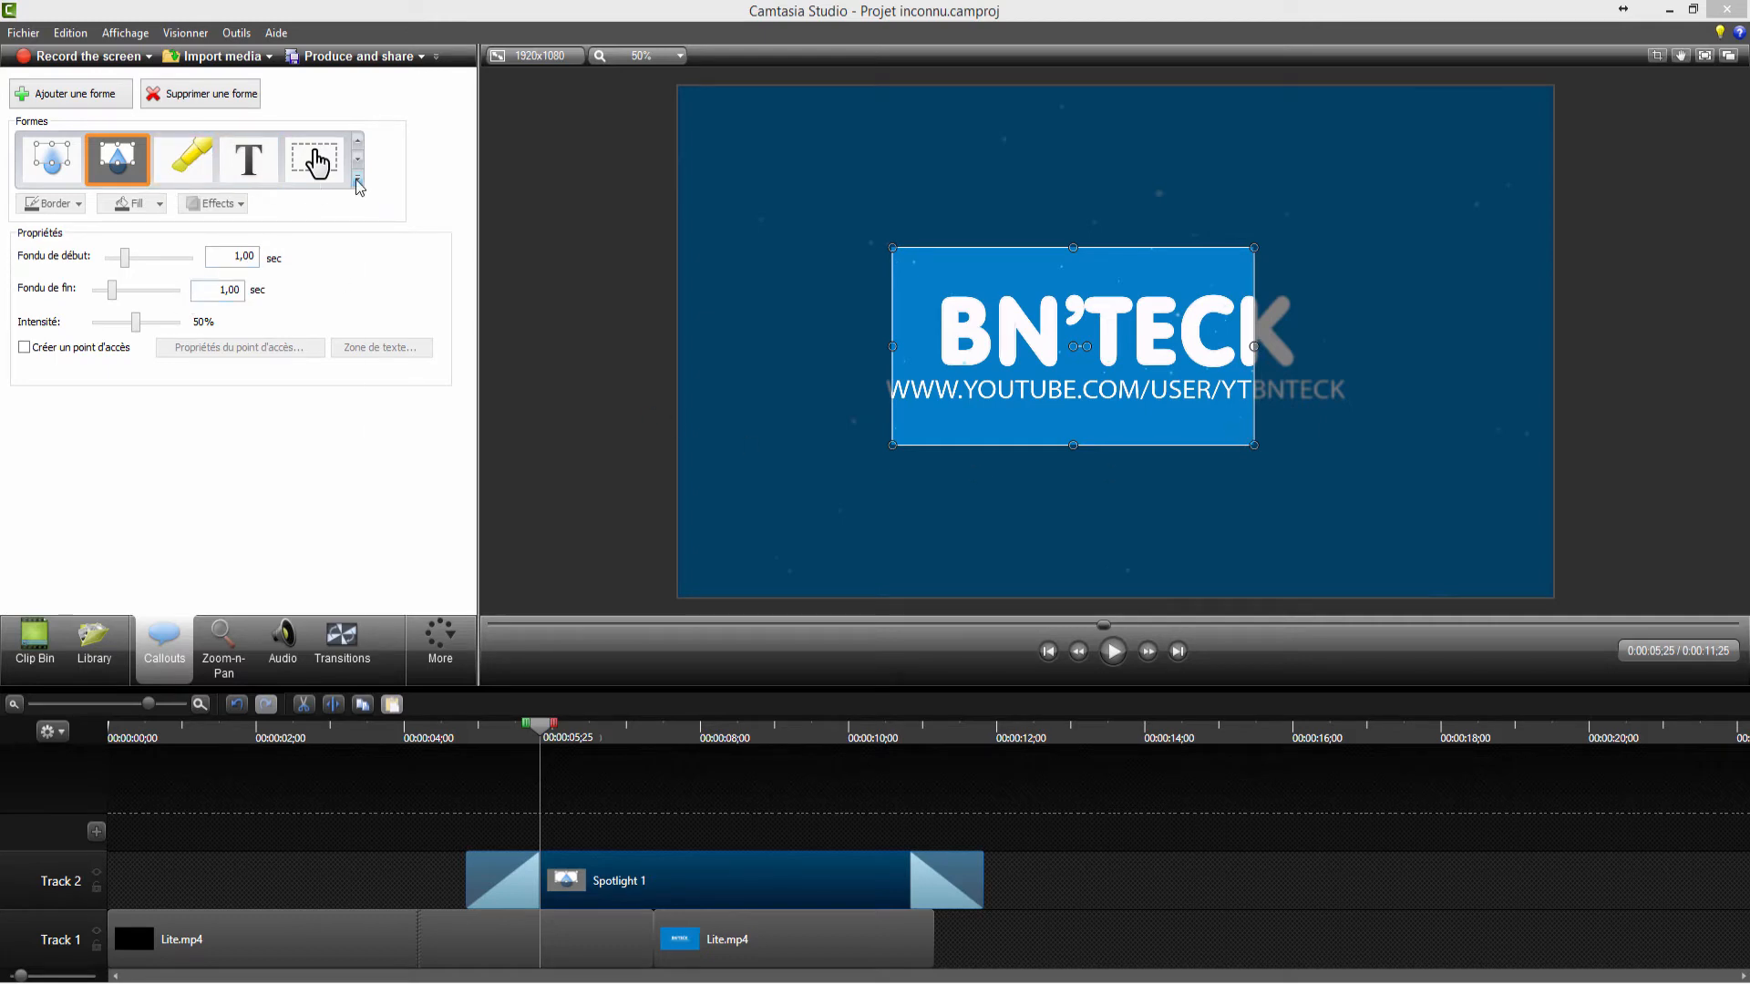
click(357, 179)
click(50, 594)
mouse_move(1065, 370)
mouse_down()
mouse_move(1167, 390)
mouse_move(1229, 342)
mouse_move(1177, 406)
mouse_move(951, 356)
mouse_move(1098, 323)
mouse_move(1286, 356)
mouse_move(945, 441)
mouse_move(1001, 333)
mouse_move(1047, 349)
mouse_up()
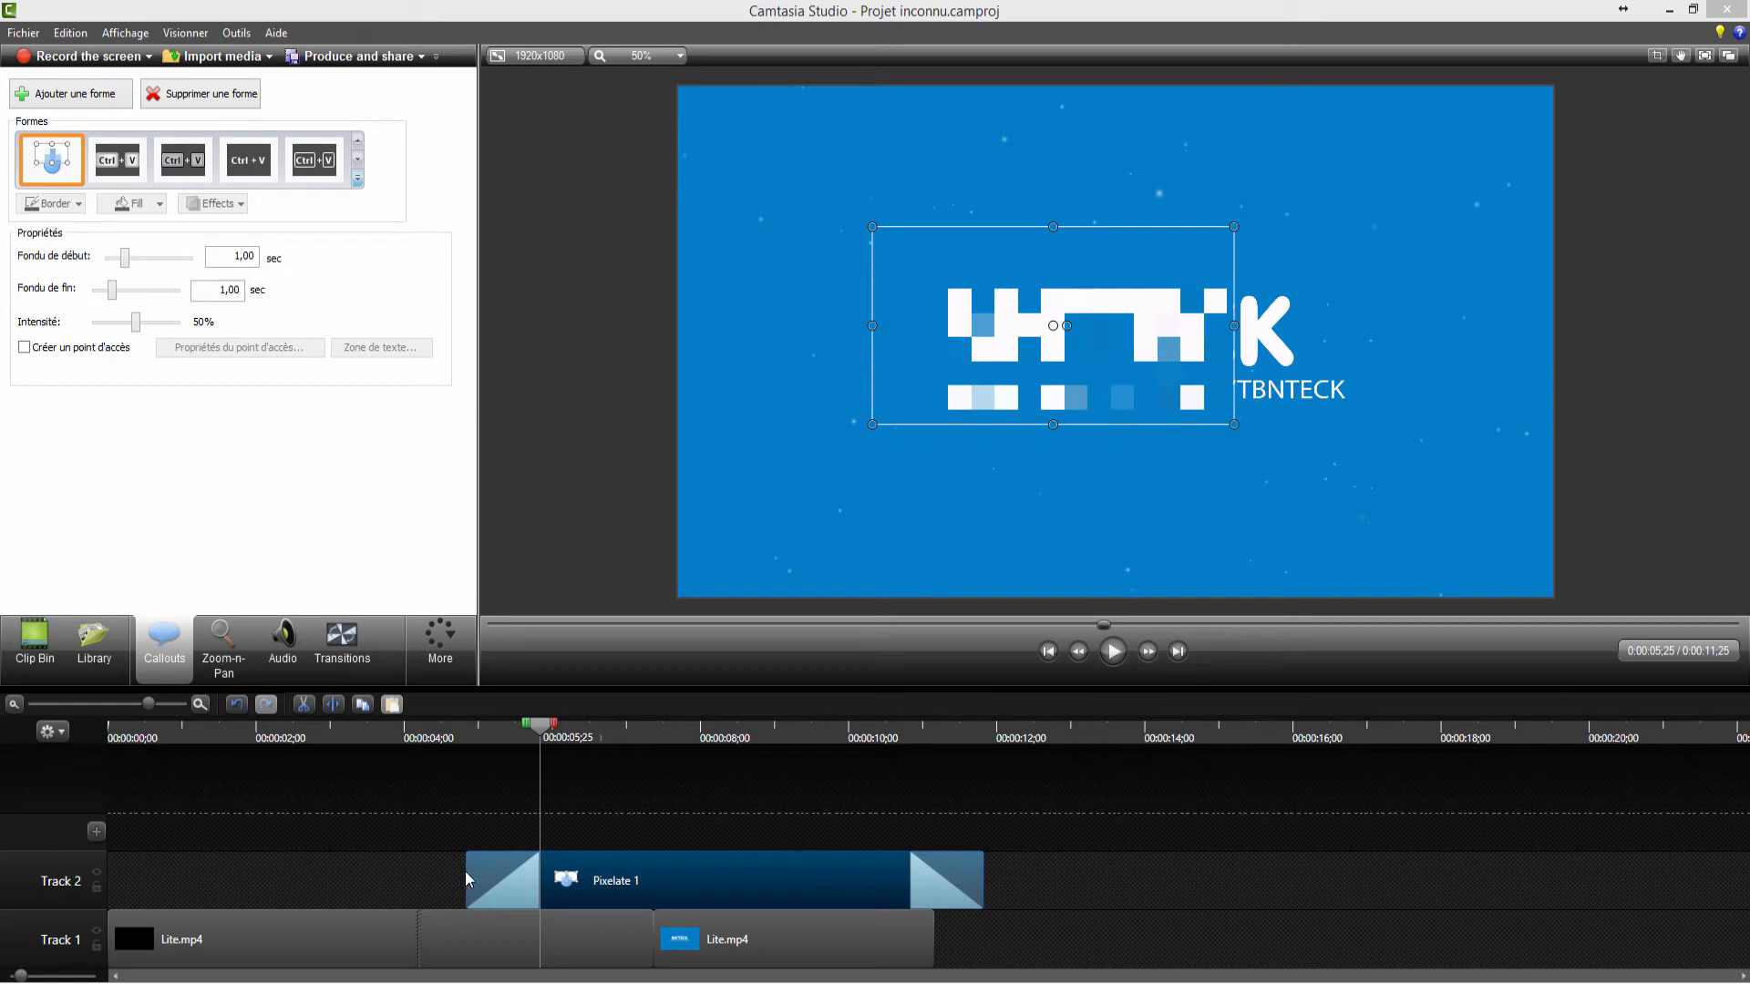
- Trim the Pixelate callout's start slightly, and set its fade-in to 1.03 s, fade-out to 4.13 s and intensity to 21%
mouse_move(466, 879)
mouse_down()
mouse_move(520, 879)
mouse_move(182, 827)
mouse_move(735, 880)
mouse_move(479, 879)
mouse_up()
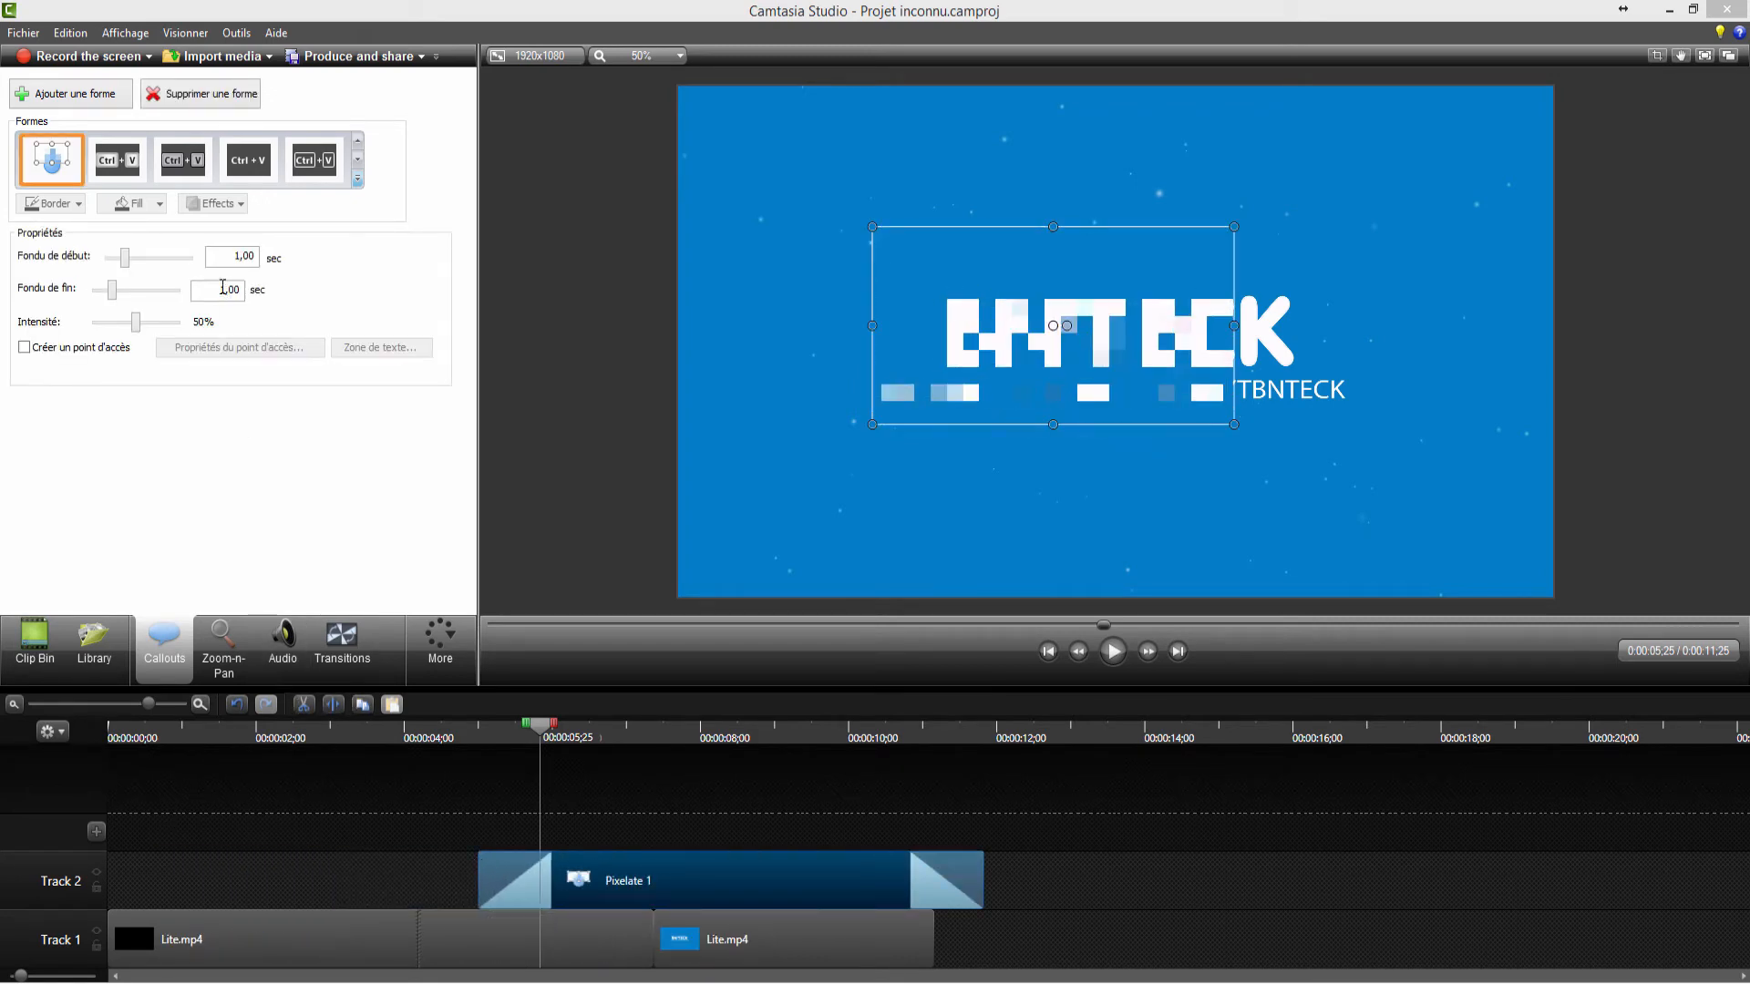
mouse_move(127, 264)
mouse_down()
mouse_move(152, 264)
mouse_move(128, 264)
mouse_up()
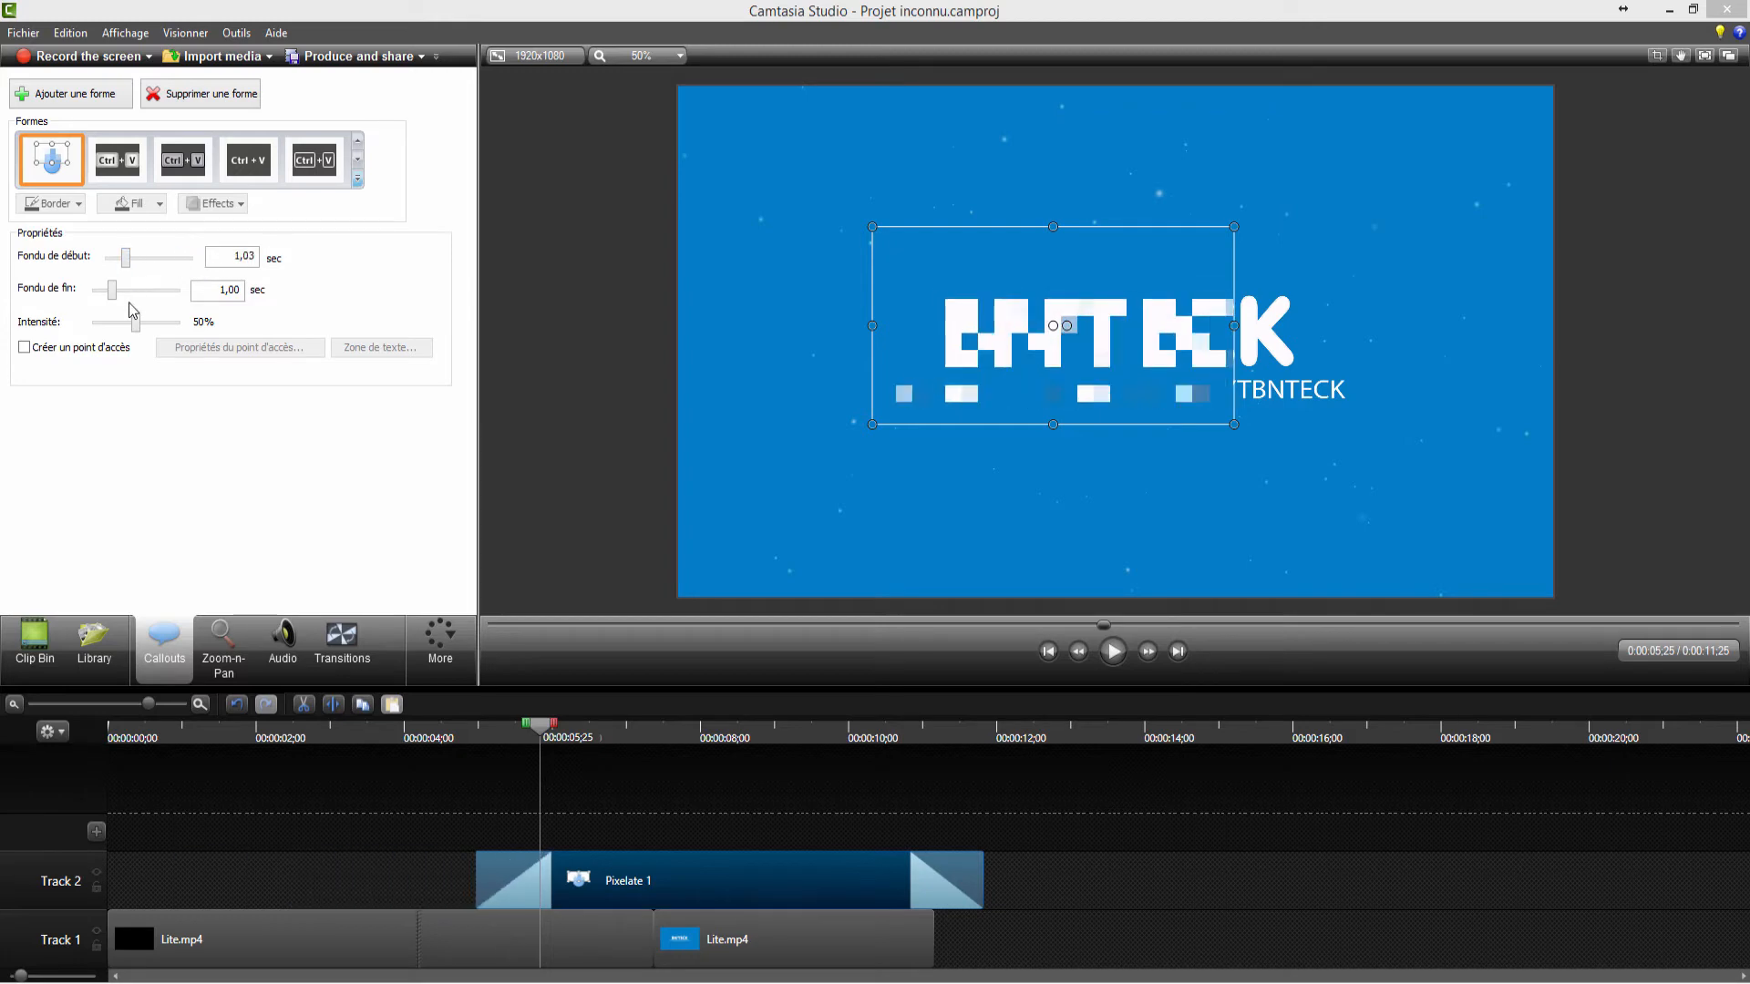
click(164, 292)
mouse_move(135, 323)
mouse_down()
mouse_move(78, 340)
mouse_move(113, 330)
mouse_up()
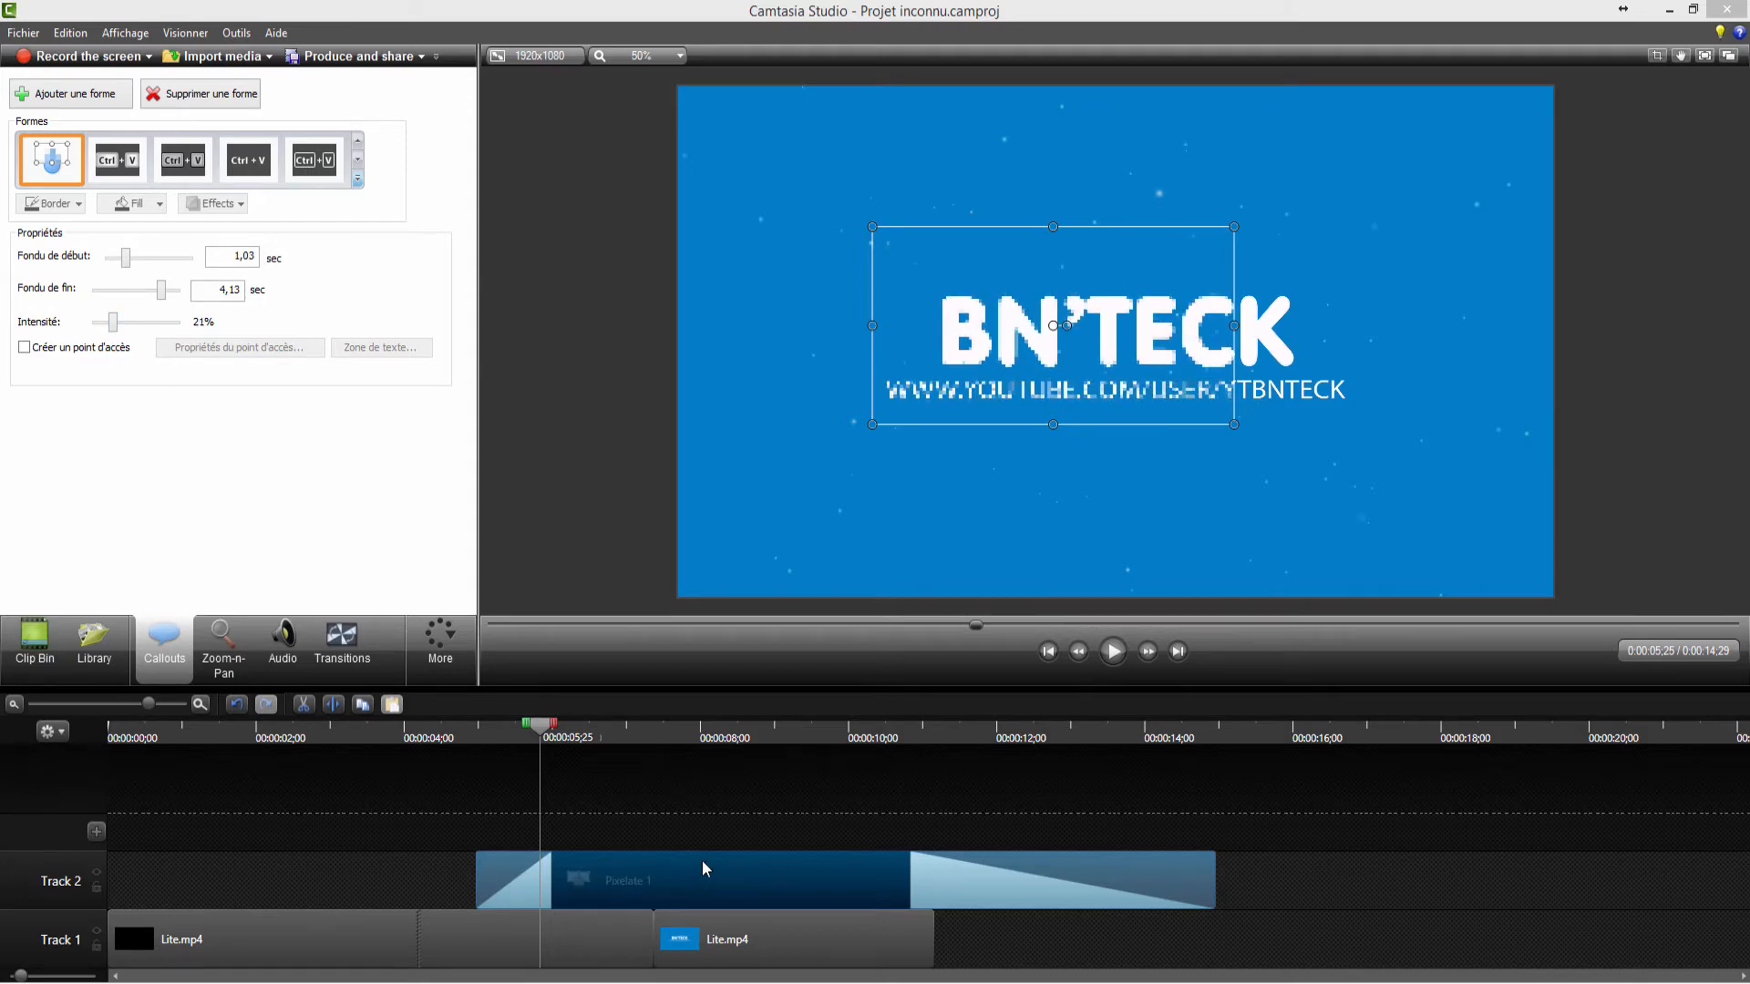
- Replace the Pixelate callout with a Sketch Motion star and place it in the frame's upper-left area above the title
key(Delete)
click(358, 180)
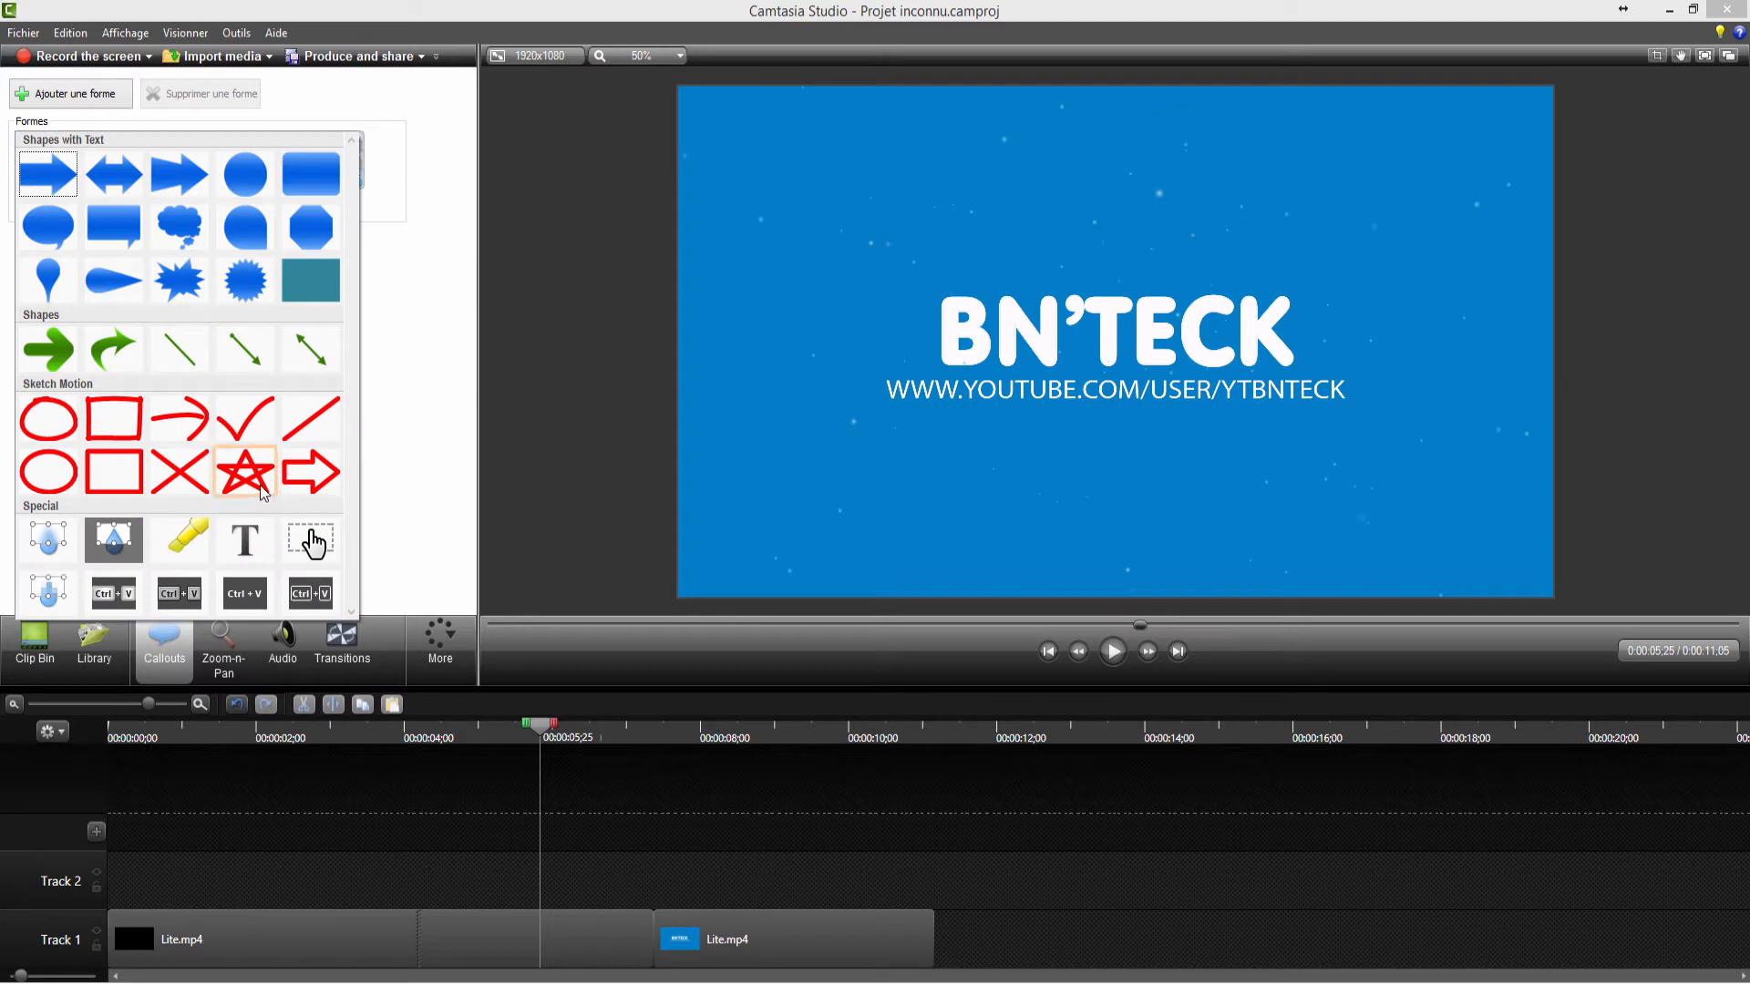
click(261, 488)
click(720, 735)
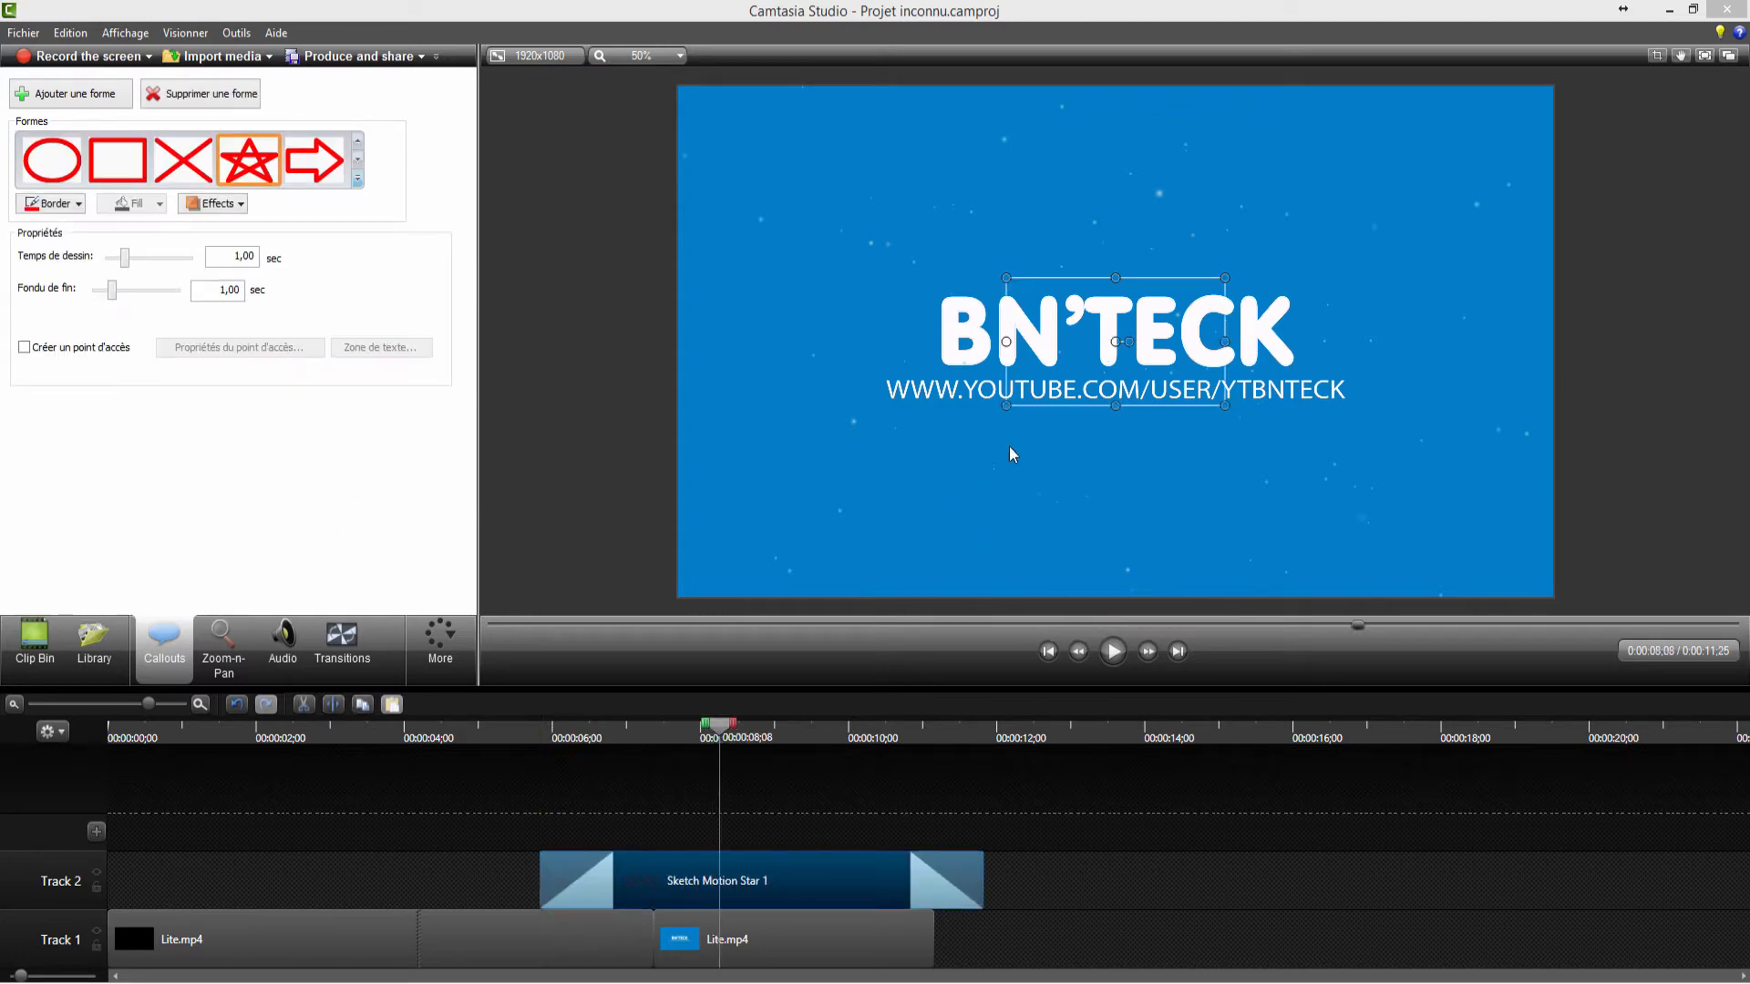
drag(1094, 324, 894, 185)
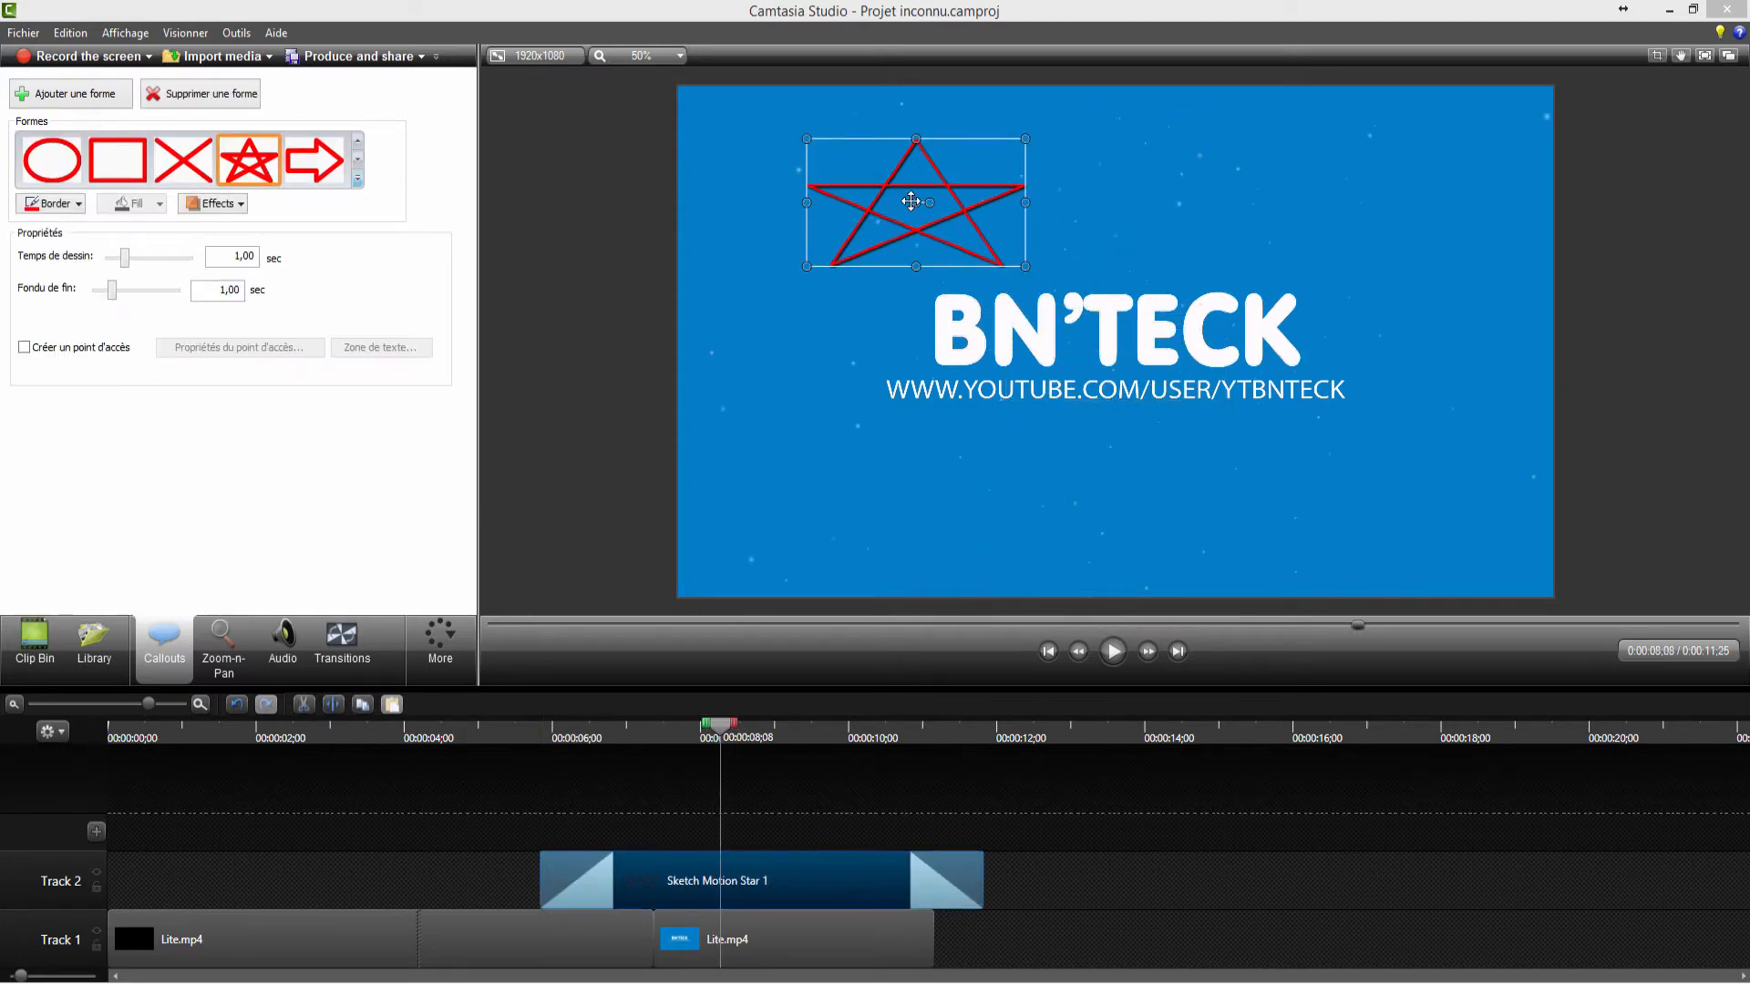
key(ctrl+z)
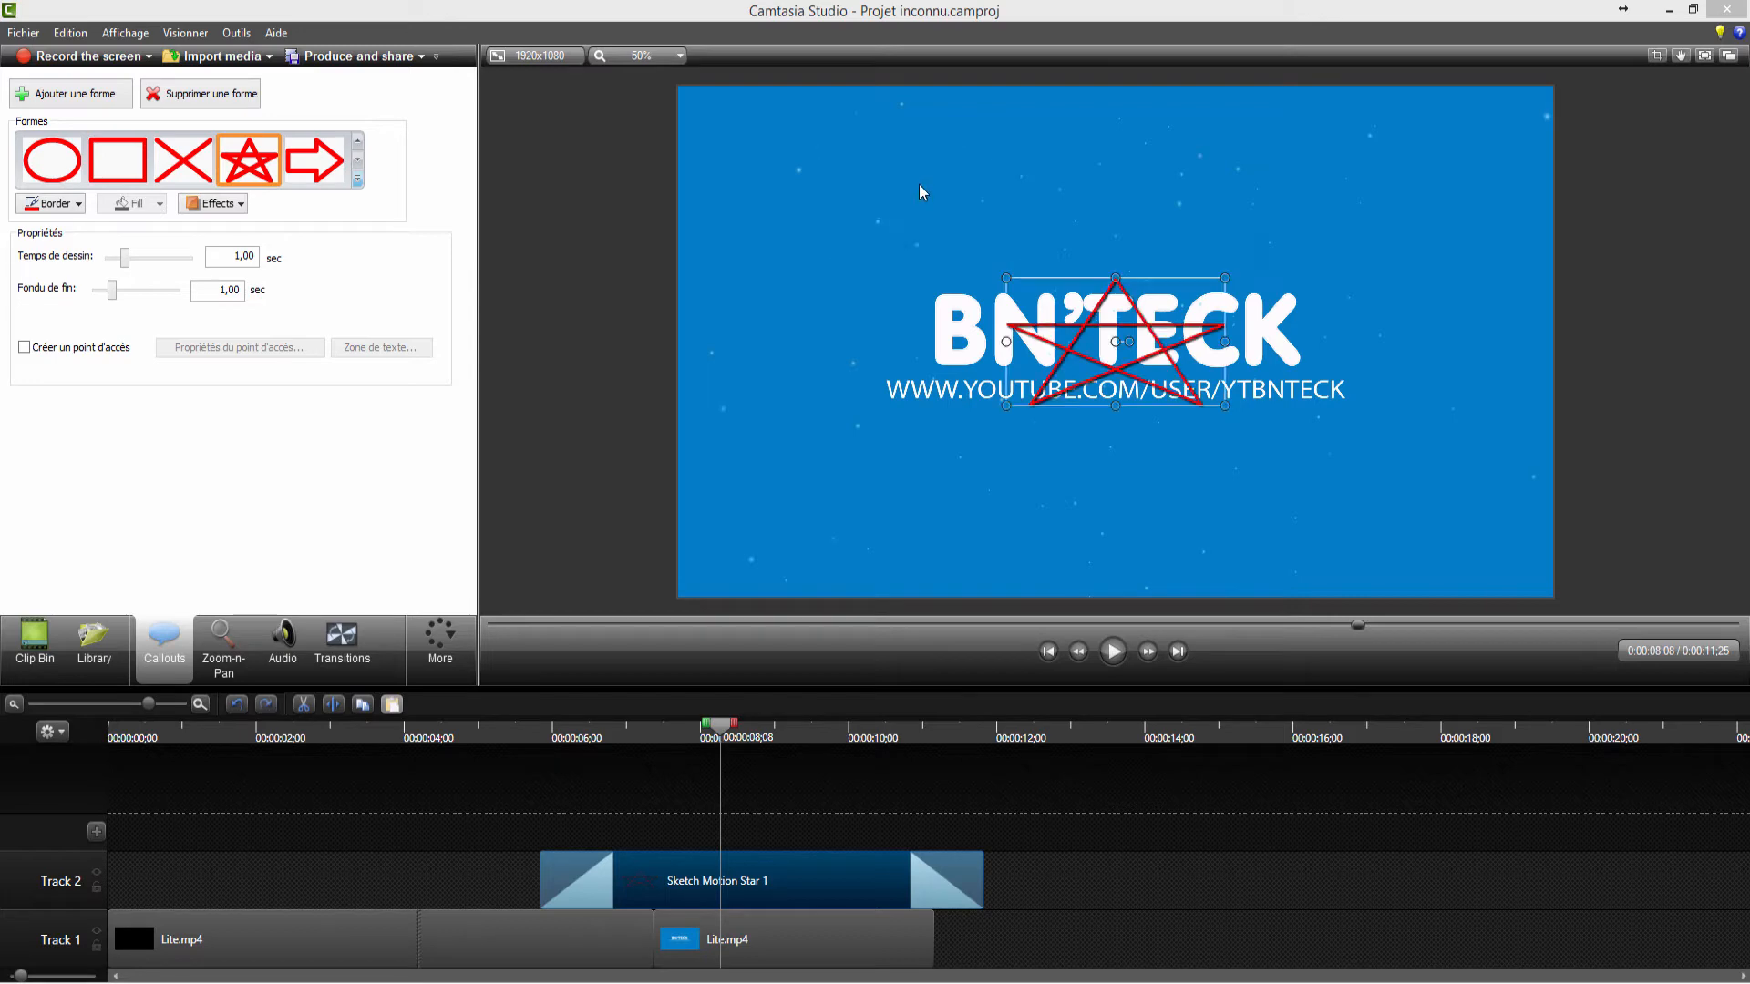
drag(1090, 345, 799, 202)
- Try a yellow border and a 2.33-second drawing time on the star, and delete the star callout
click(58, 206)
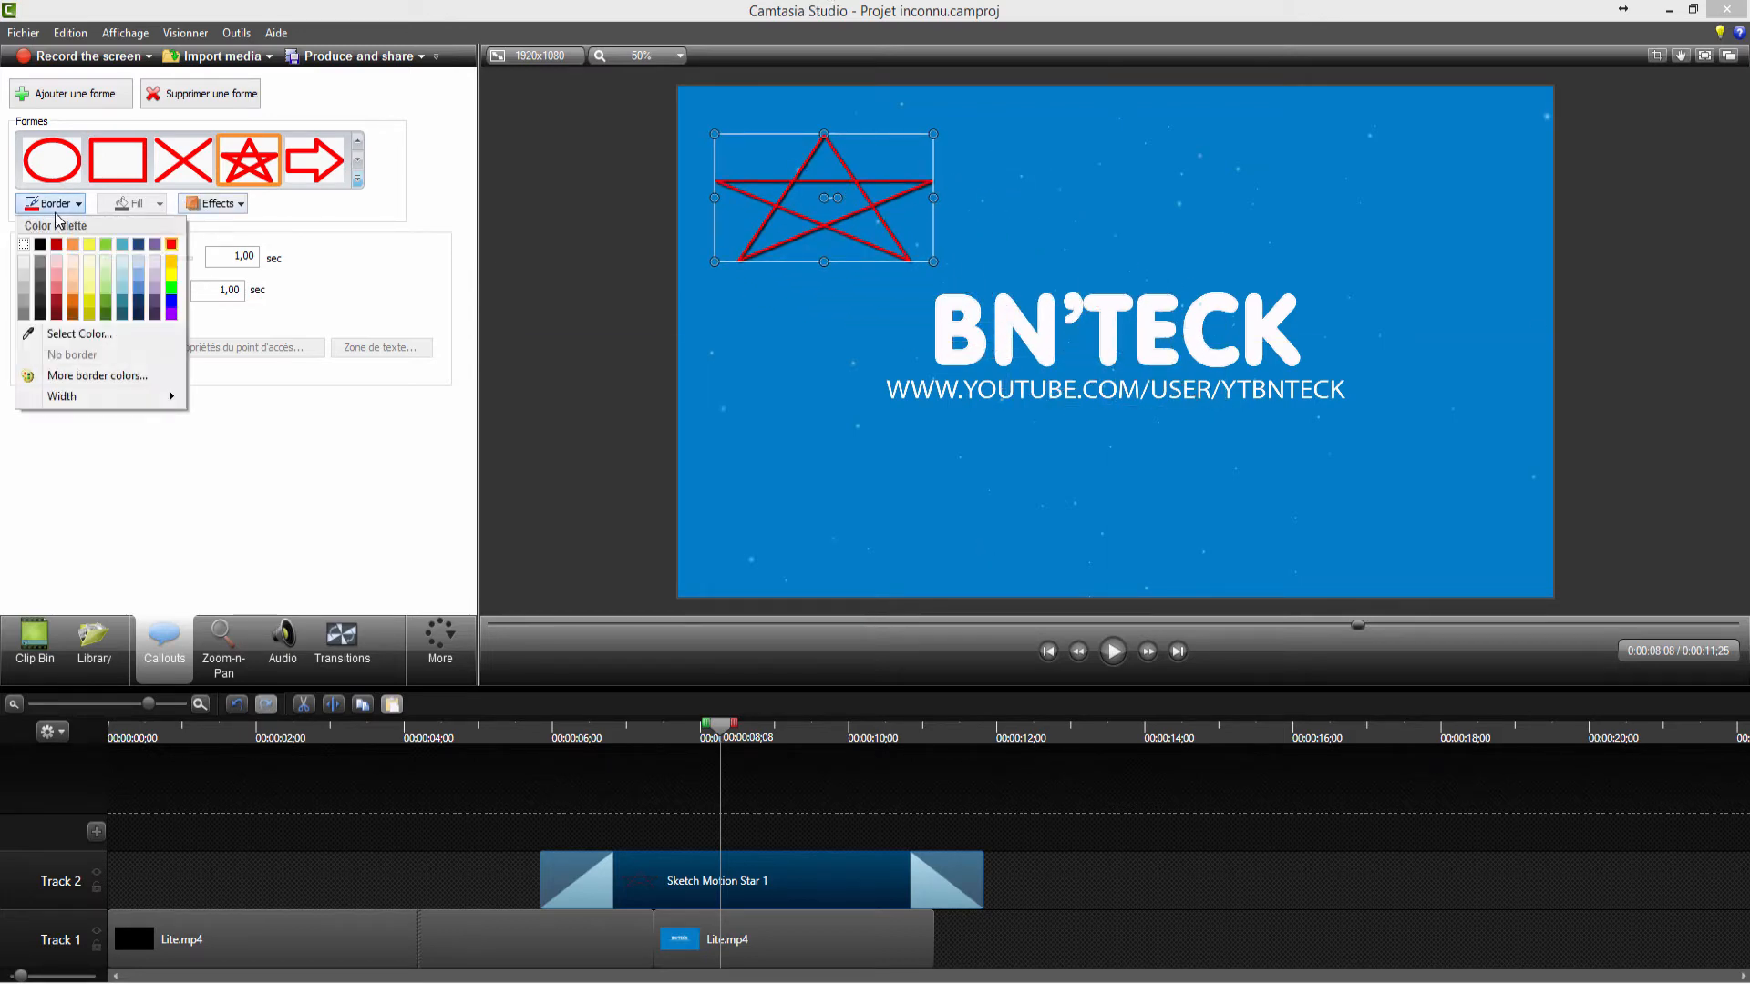
click(88, 293)
click(228, 205)
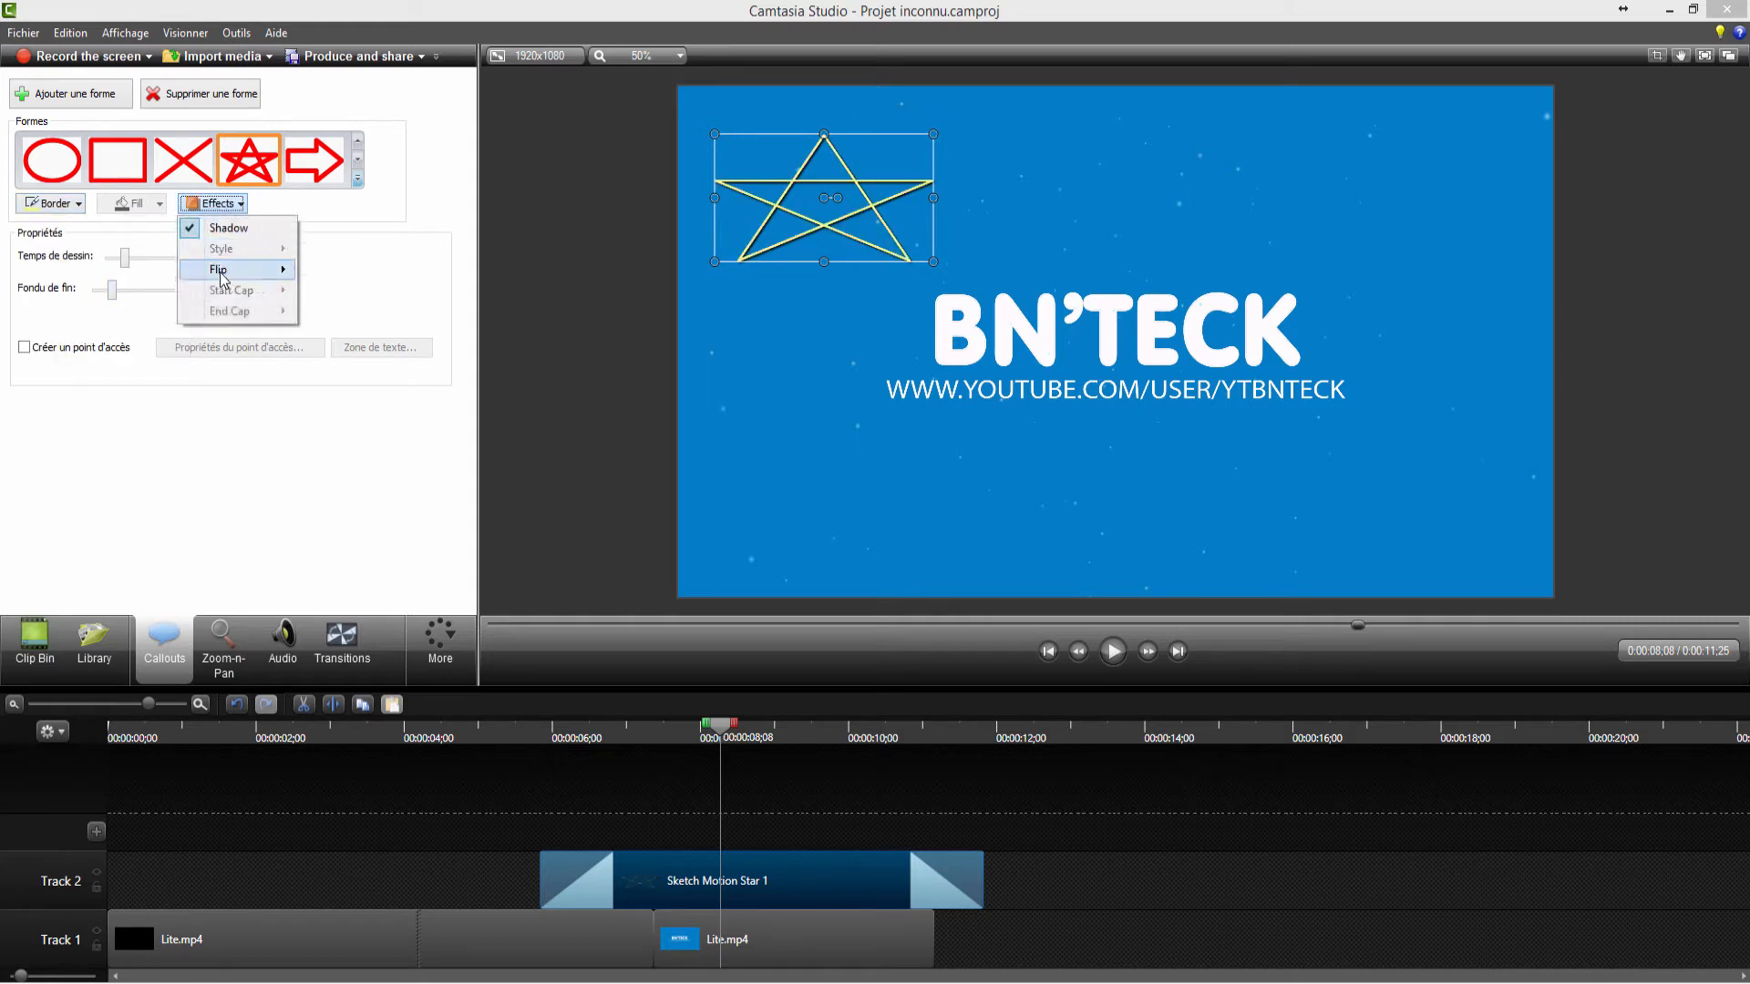
mouse_move(243, 278)
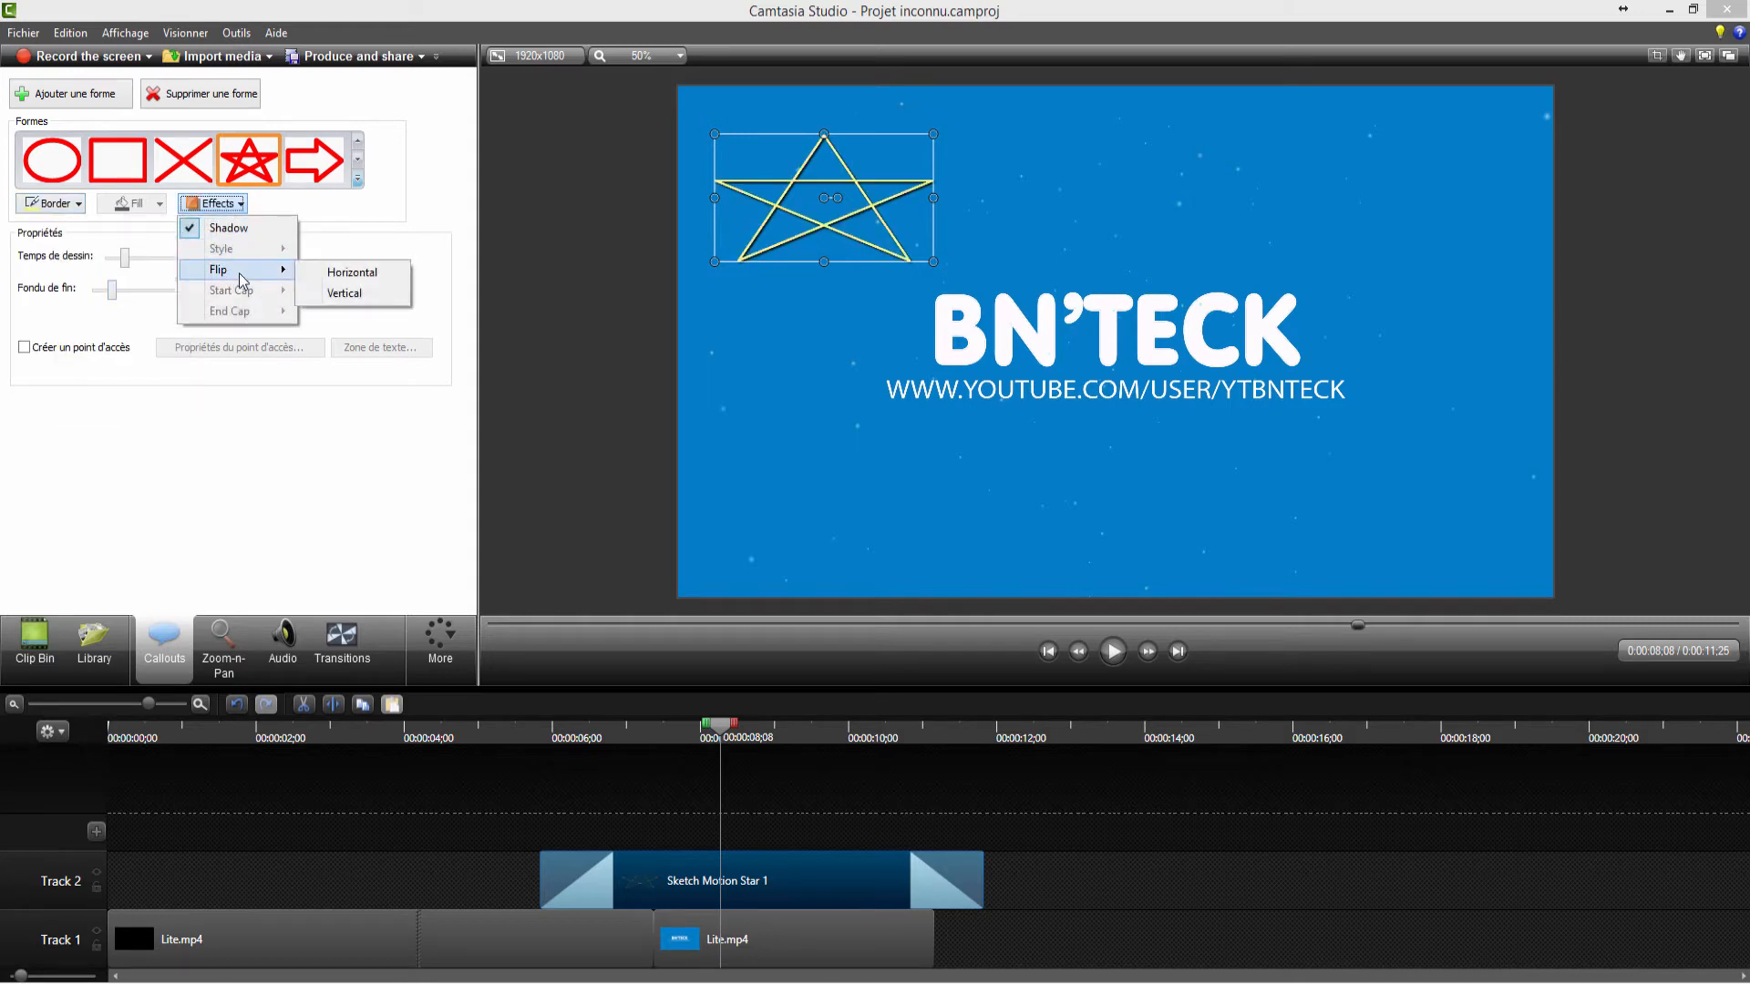
click(132, 259)
mouse_move(127, 259)
mouse_down()
mouse_move(181, 257)
mouse_move(153, 274)
mouse_up()
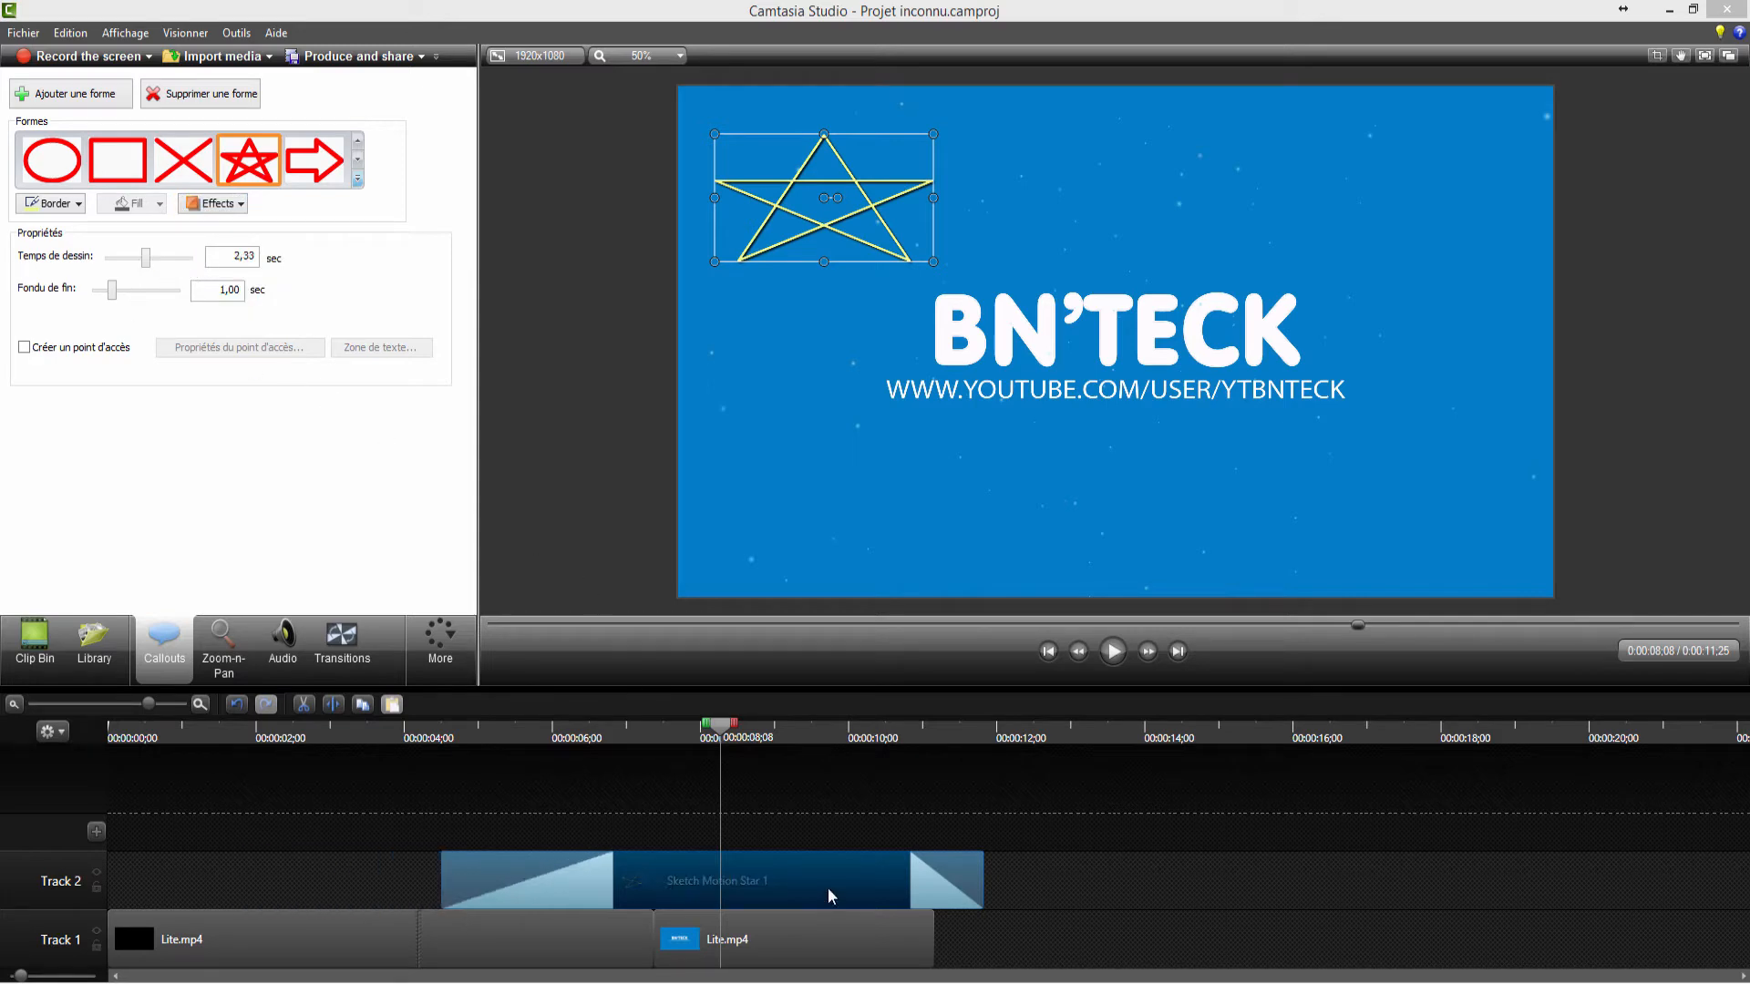
key(Delete)
- Add a Zoom-n-Pan zoom to the second Lite.mp4 clip at 00:00:08;08, framed closely around the title and web address
click(242, 633)
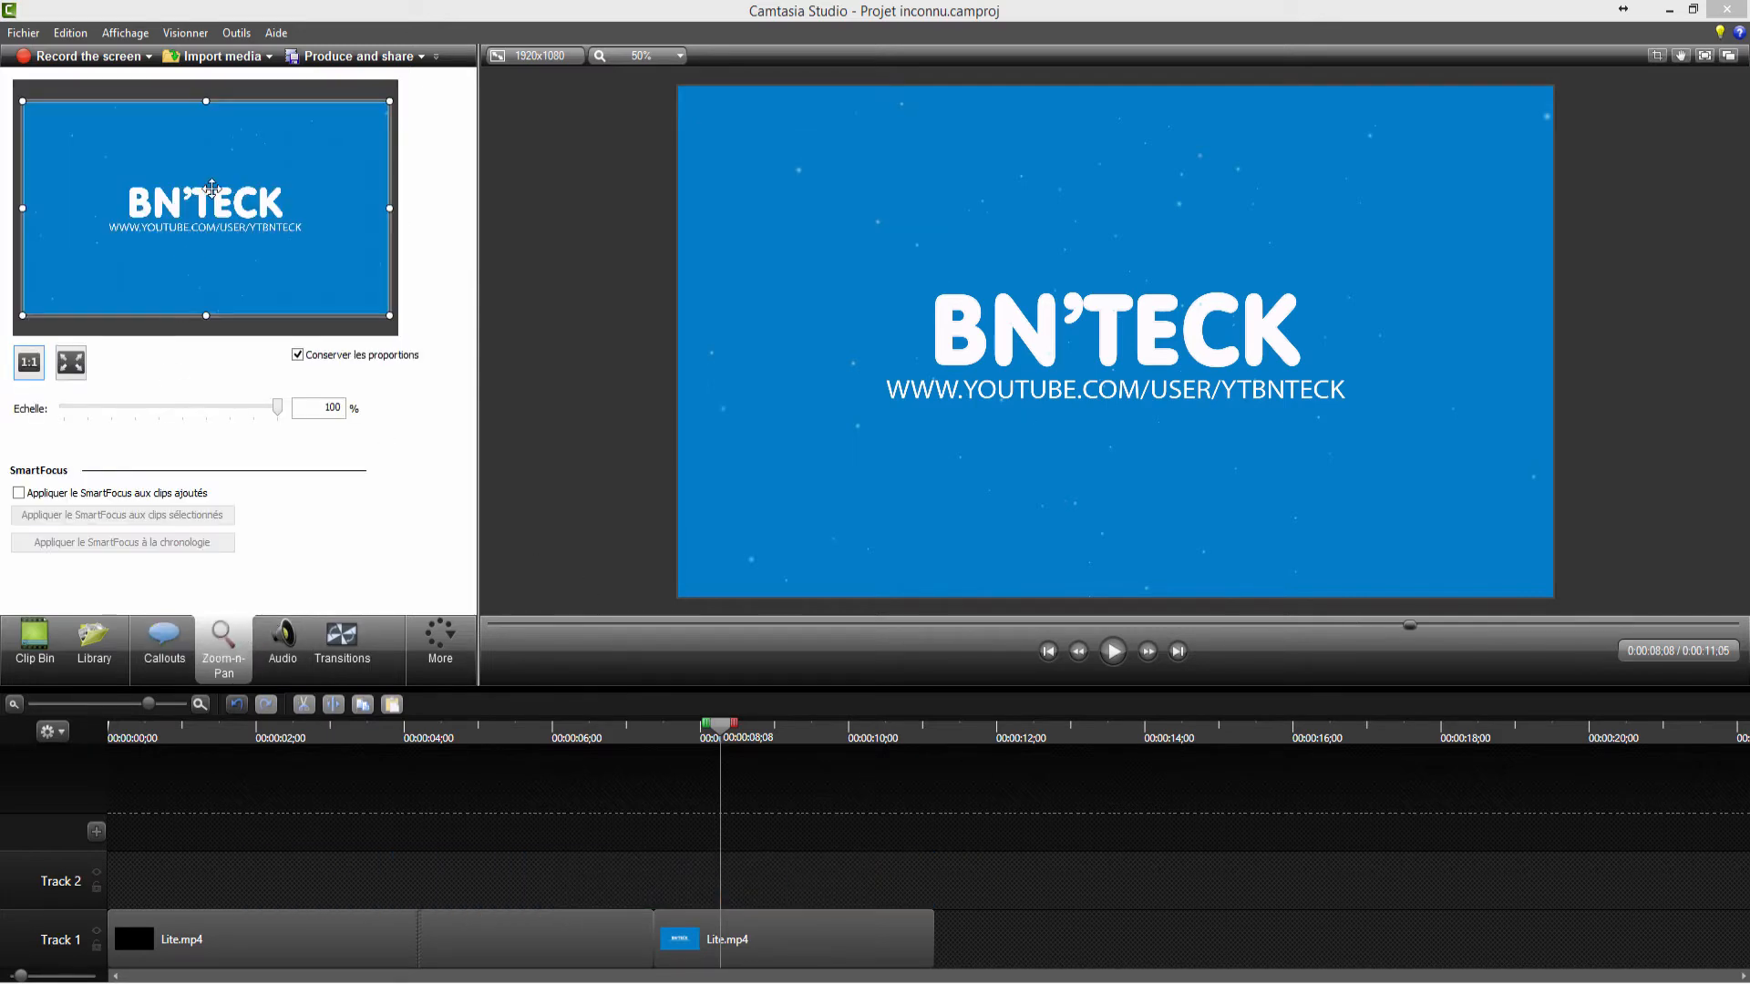
mouse_move(25, 96)
mouse_down()
mouse_move(55, 135)
mouse_move(22, 100)
mouse_up()
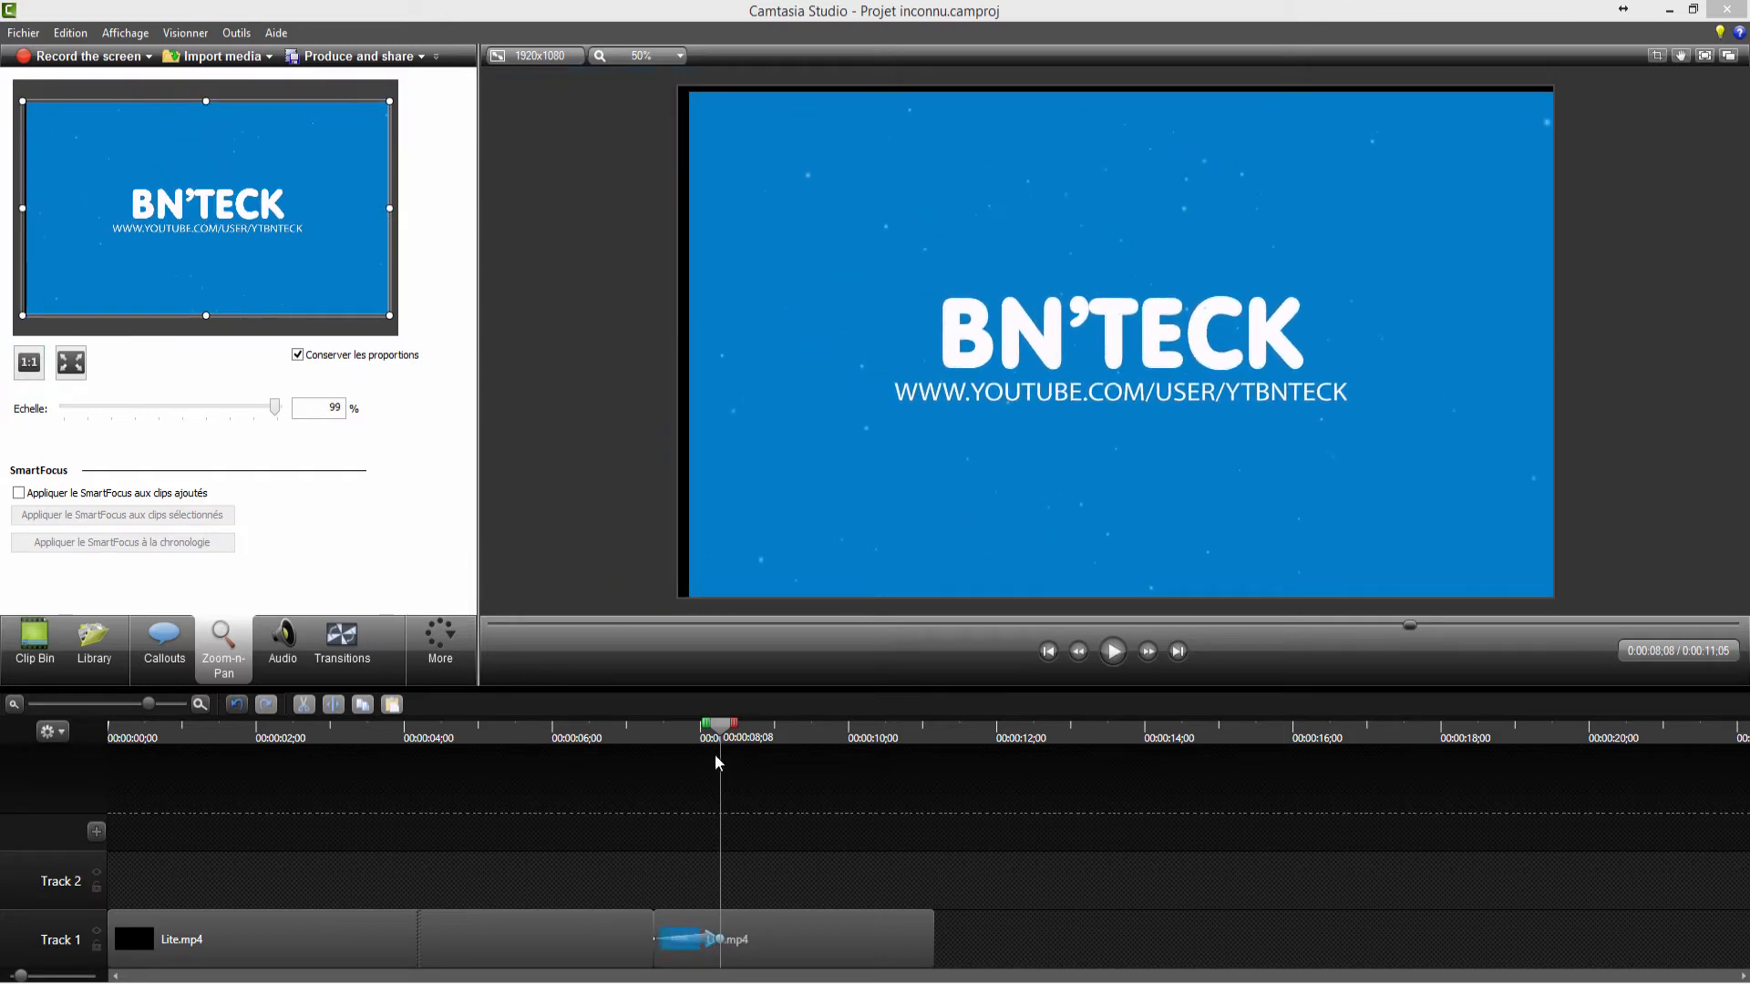
drag(25, 105, 98, 146)
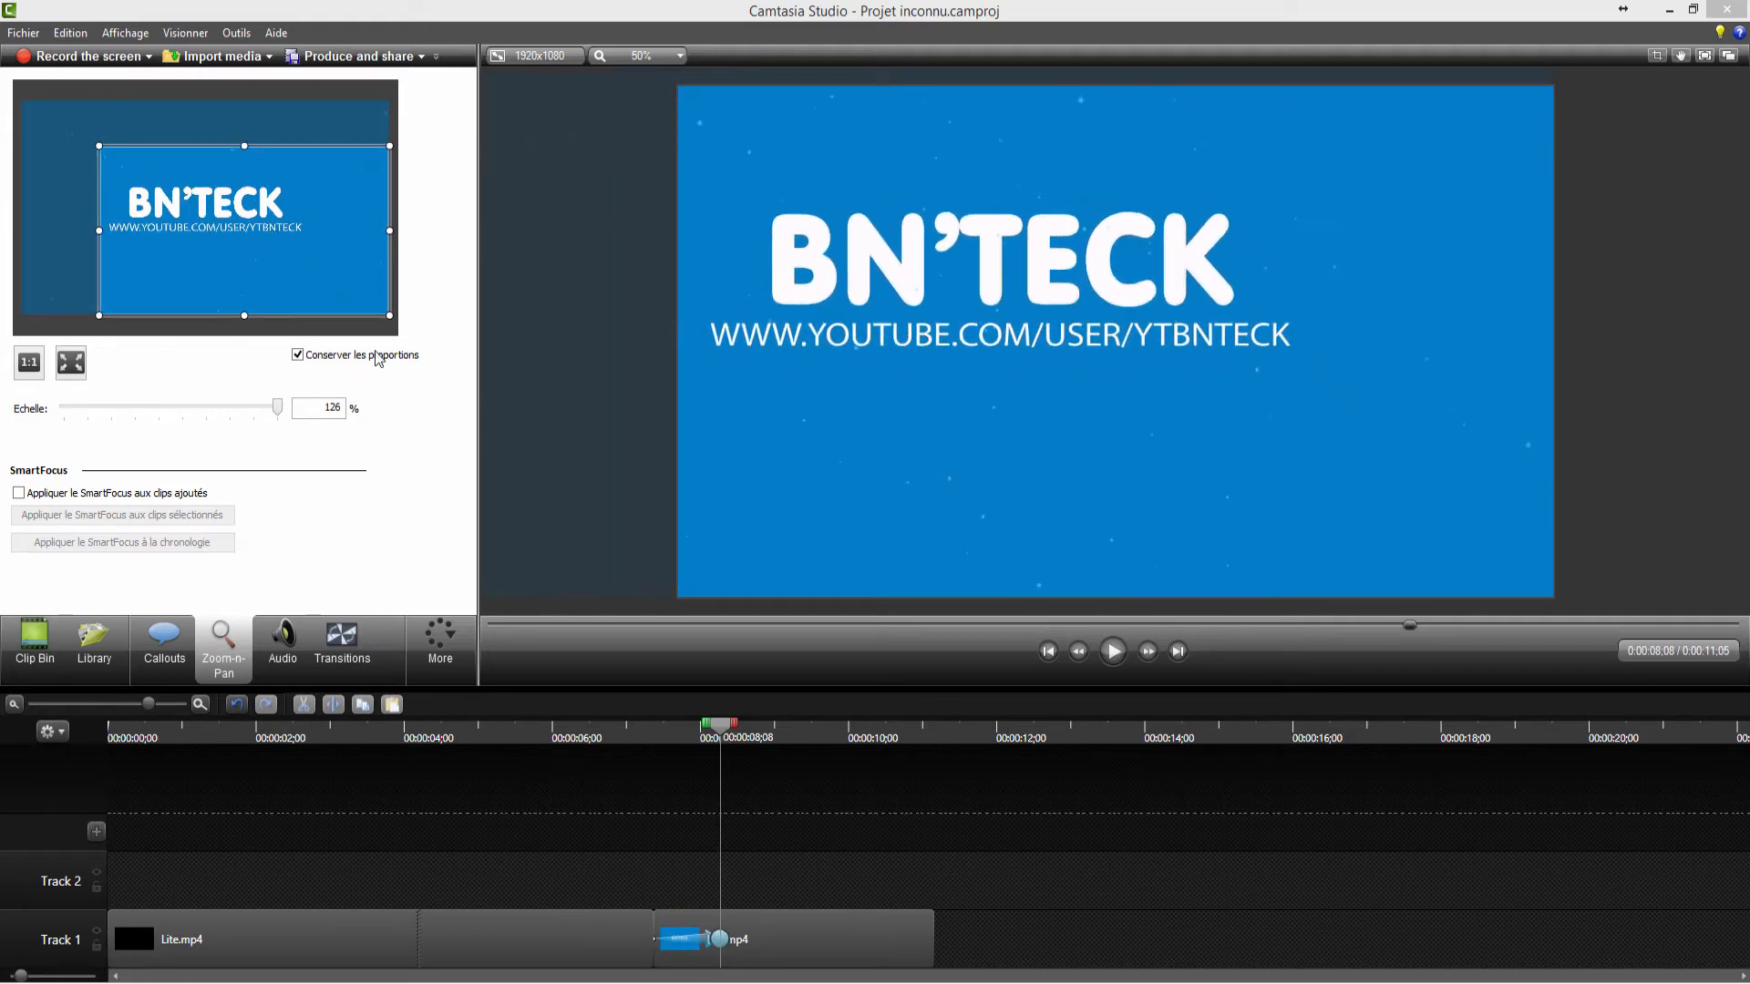
drag(390, 315, 308, 268)
- Play back the second clip's zoom from just before the clip starts
click(661, 735)
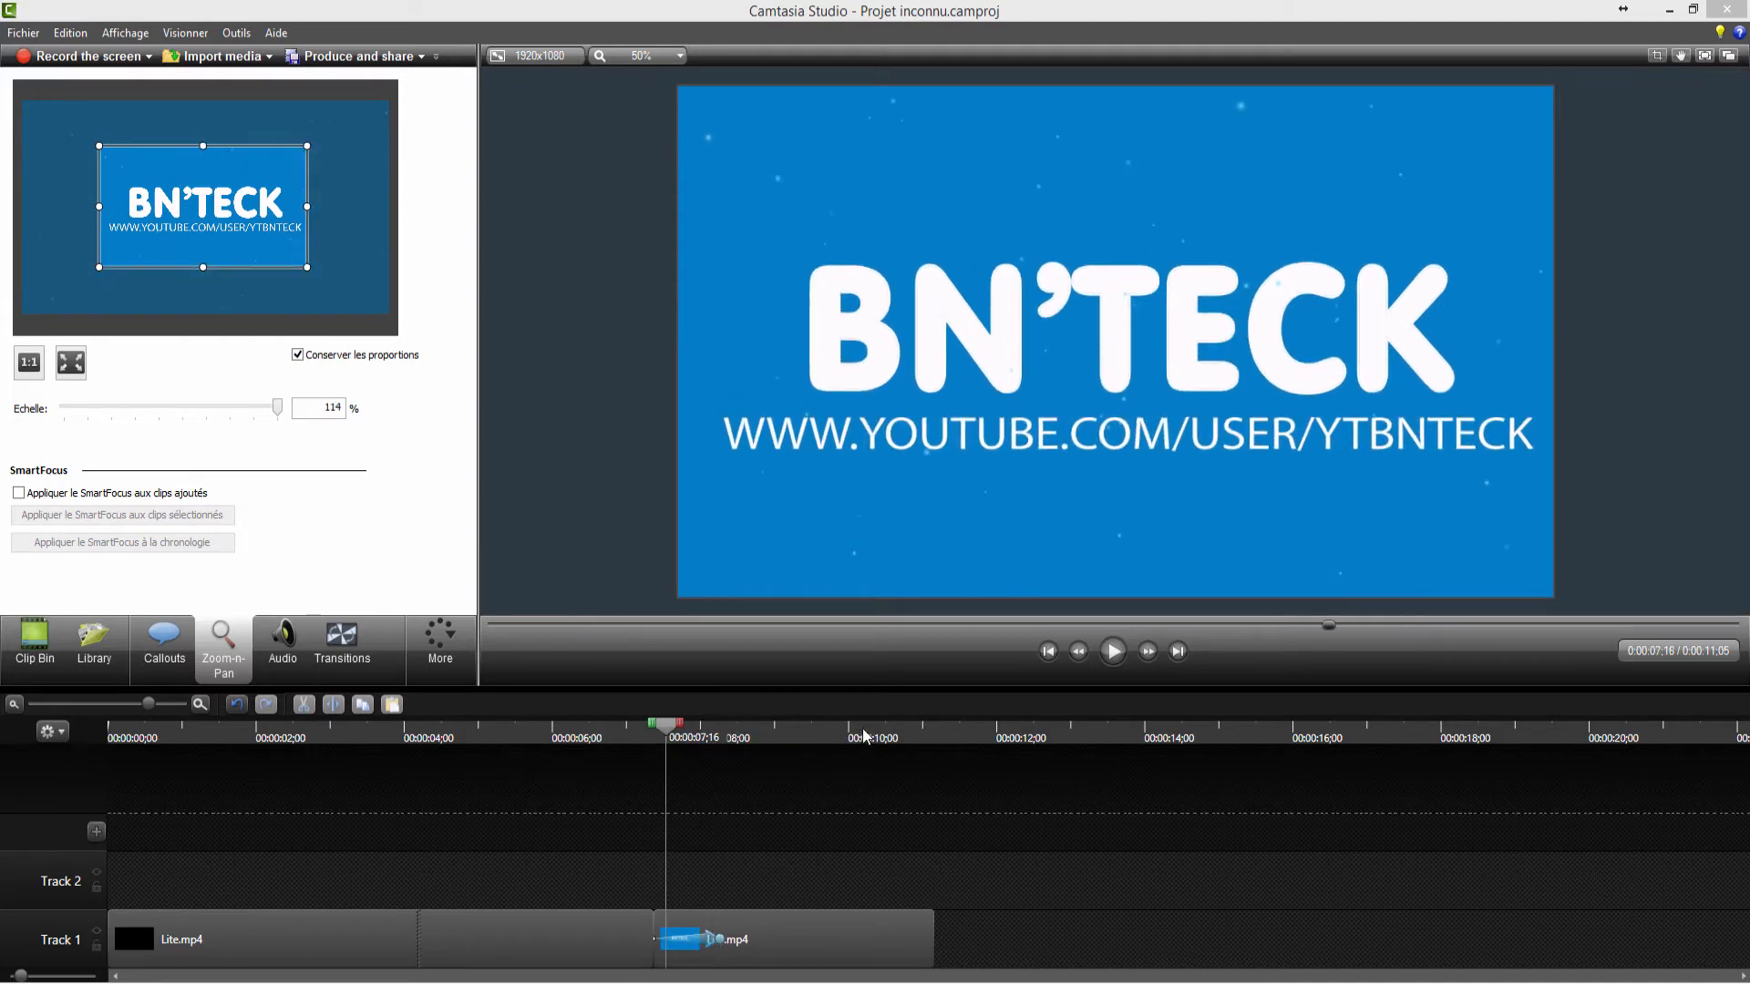
click(614, 732)
click(1104, 658)
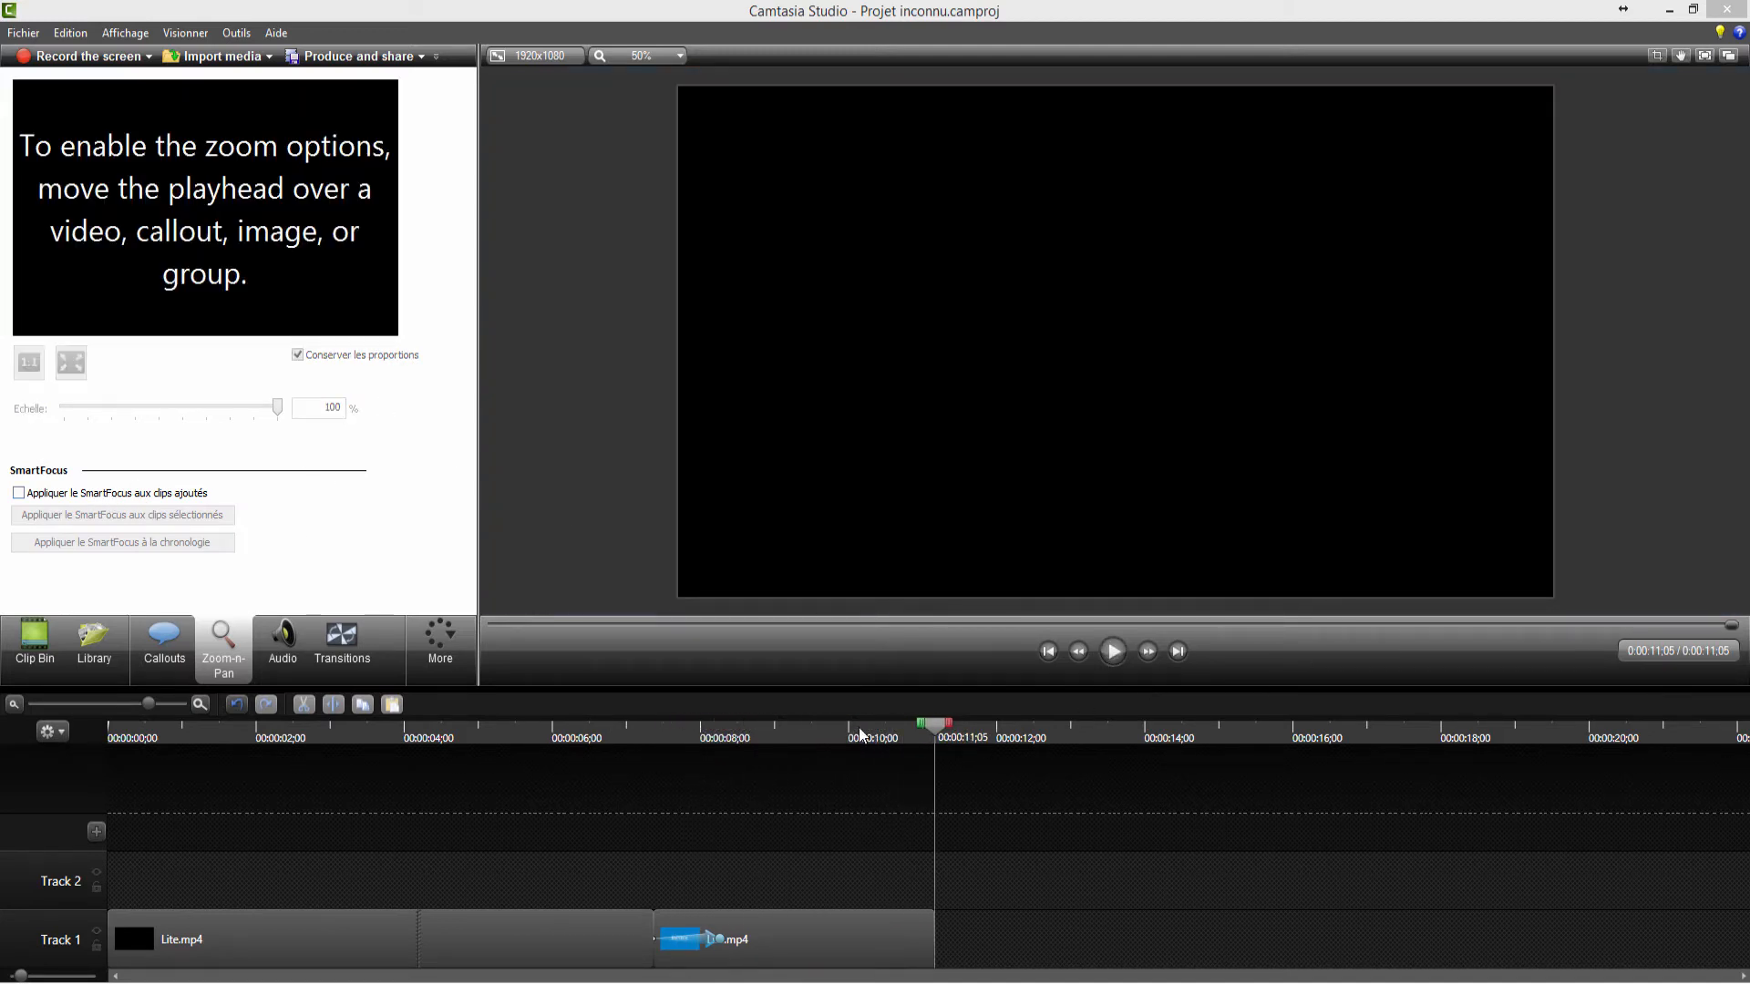
- Add a 100% scale zoom animation at 00:00:06;24 on the first clip's extended frame
drag(861, 734, 612, 725)
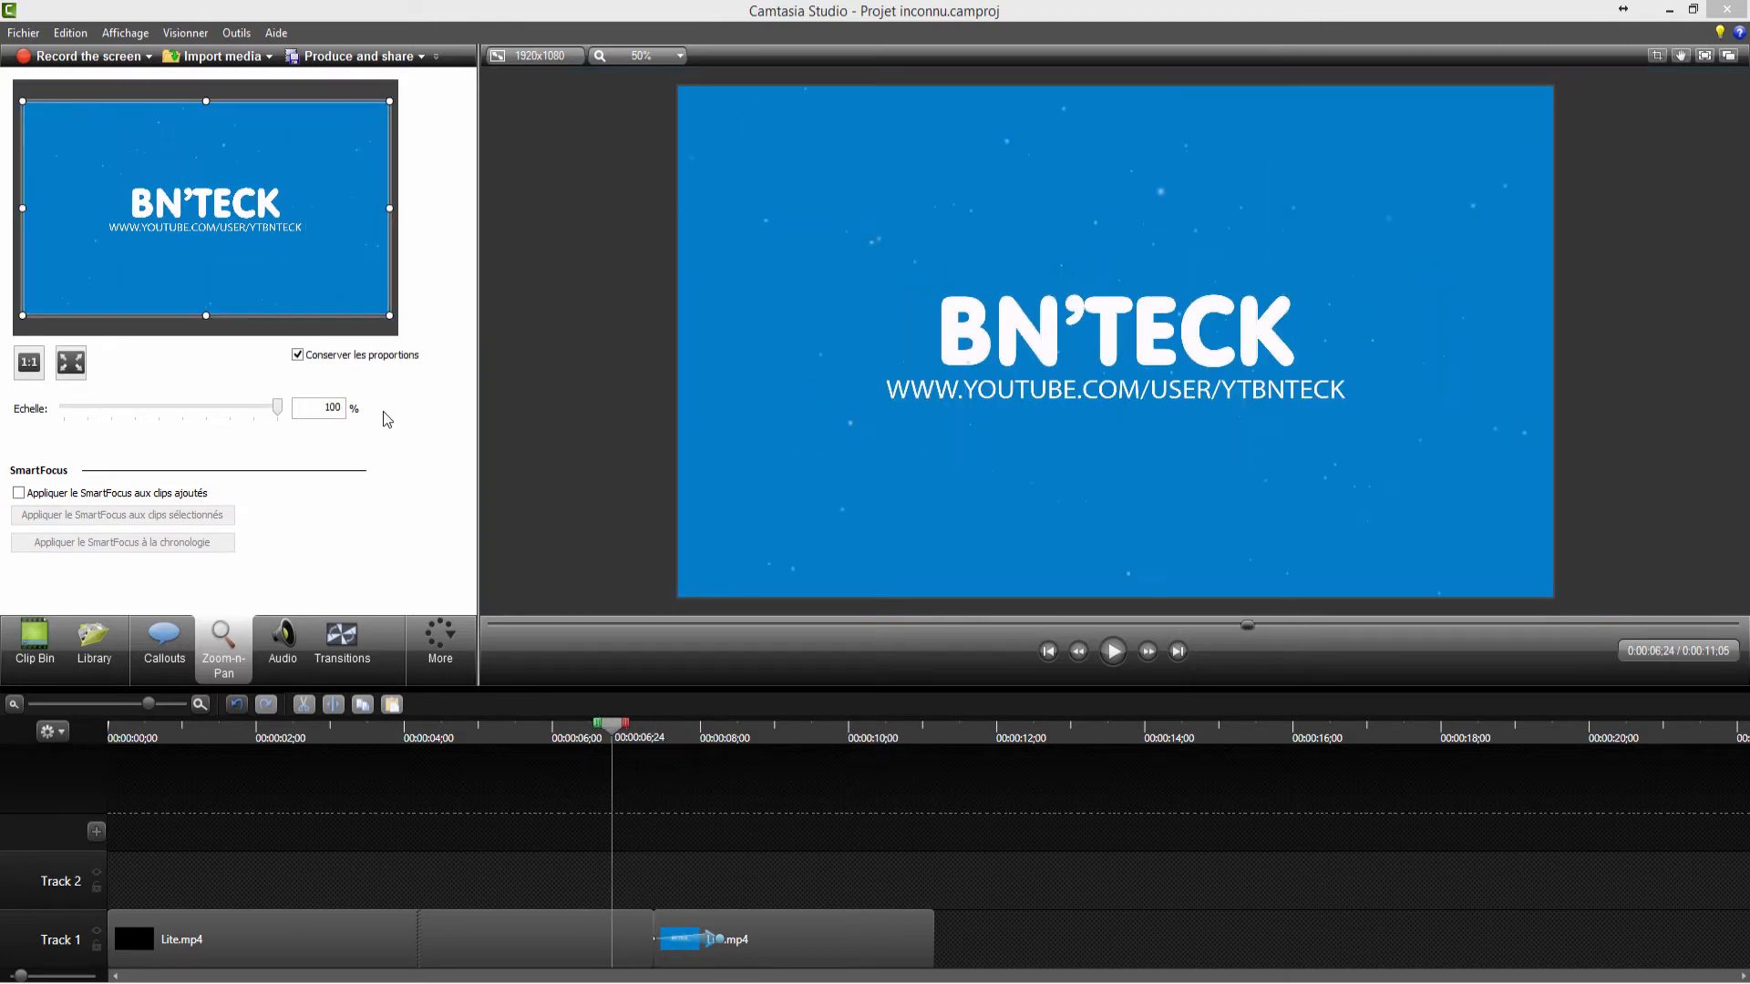
mouse_move(288, 406)
mouse_down()
mouse_move(162, 412)
mouse_move(304, 410)
mouse_move(283, 410)
mouse_up()
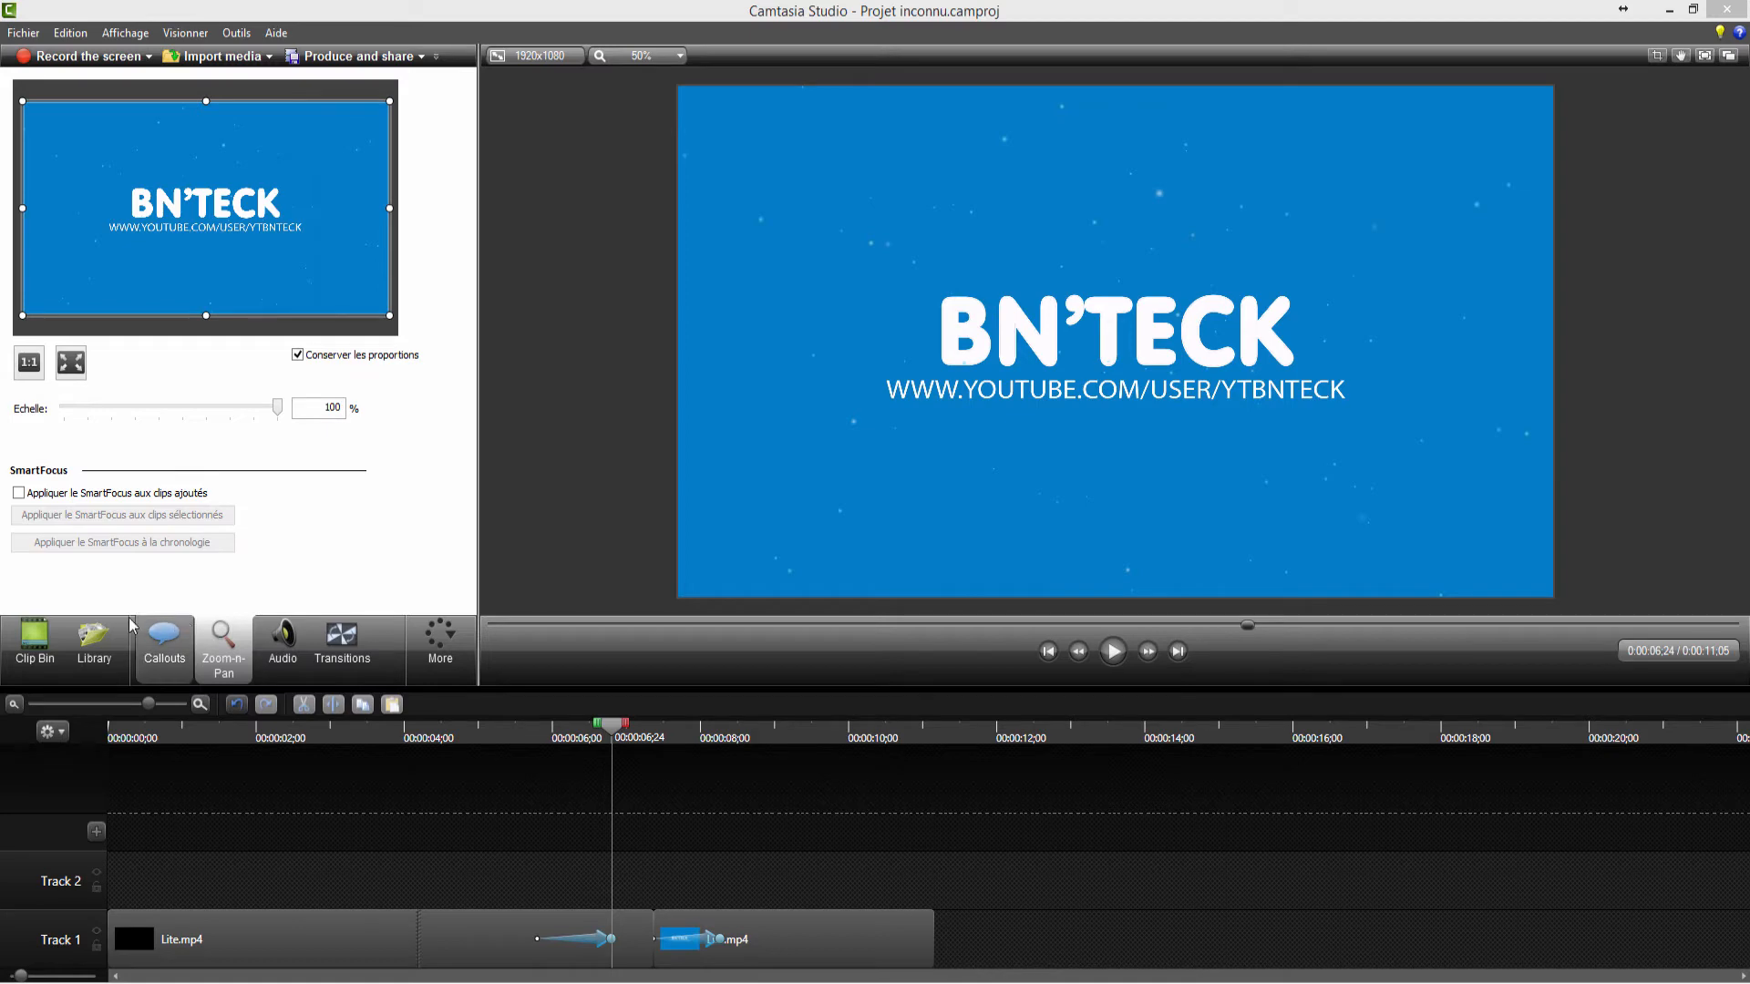
- Preview Callout - Themed 1 from the Library's Theme - Calling Lights folder and add it to Track 2 at about 1.4 seconds
click(35, 638)
click(93, 638)
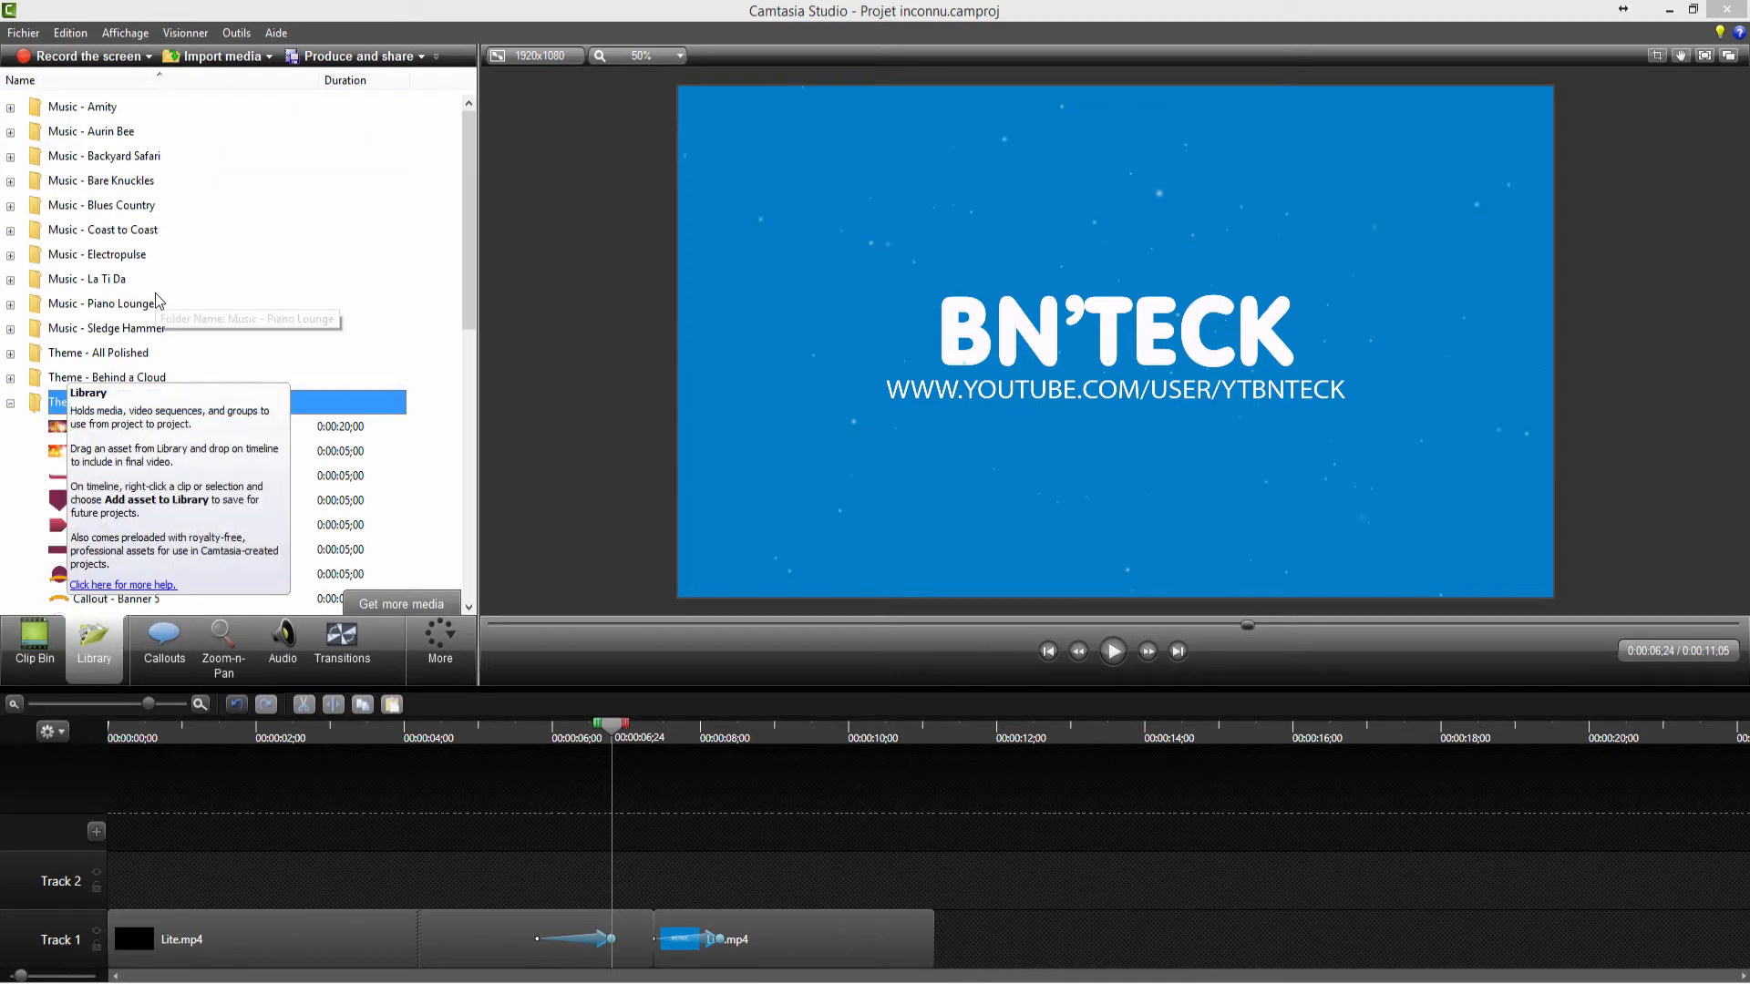
click(105, 525)
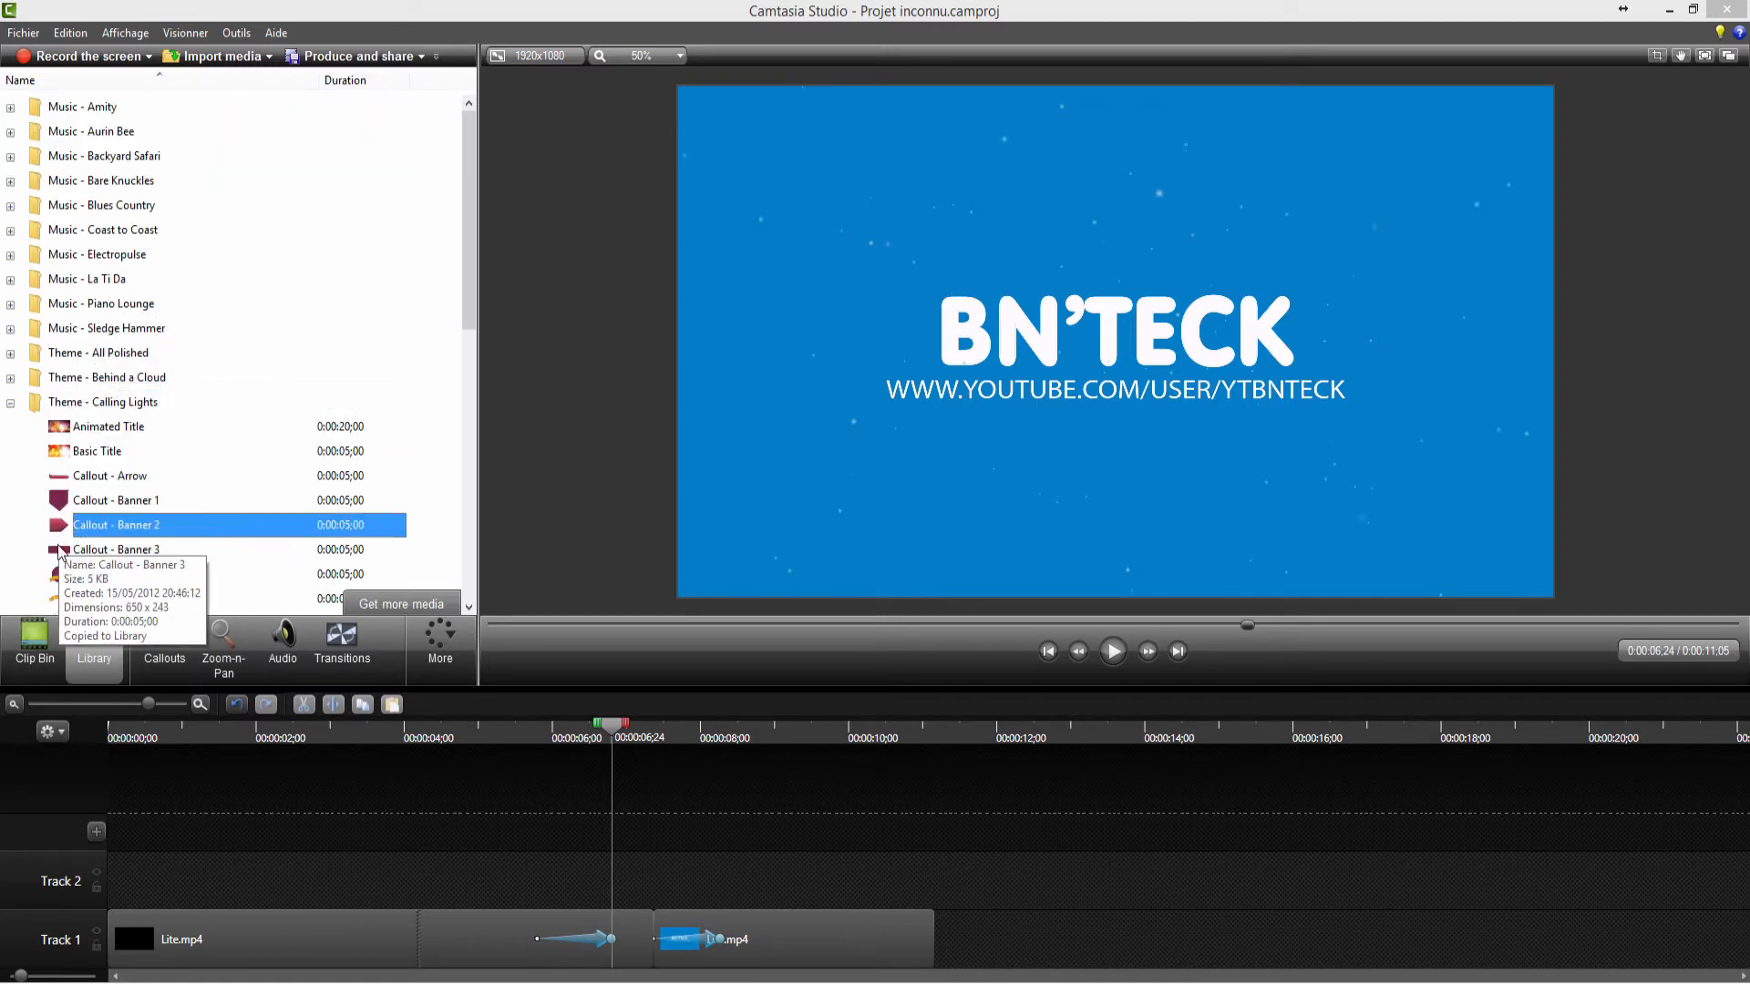
scroll(106, 542, down, 2)
scroll(107, 504, down, 3)
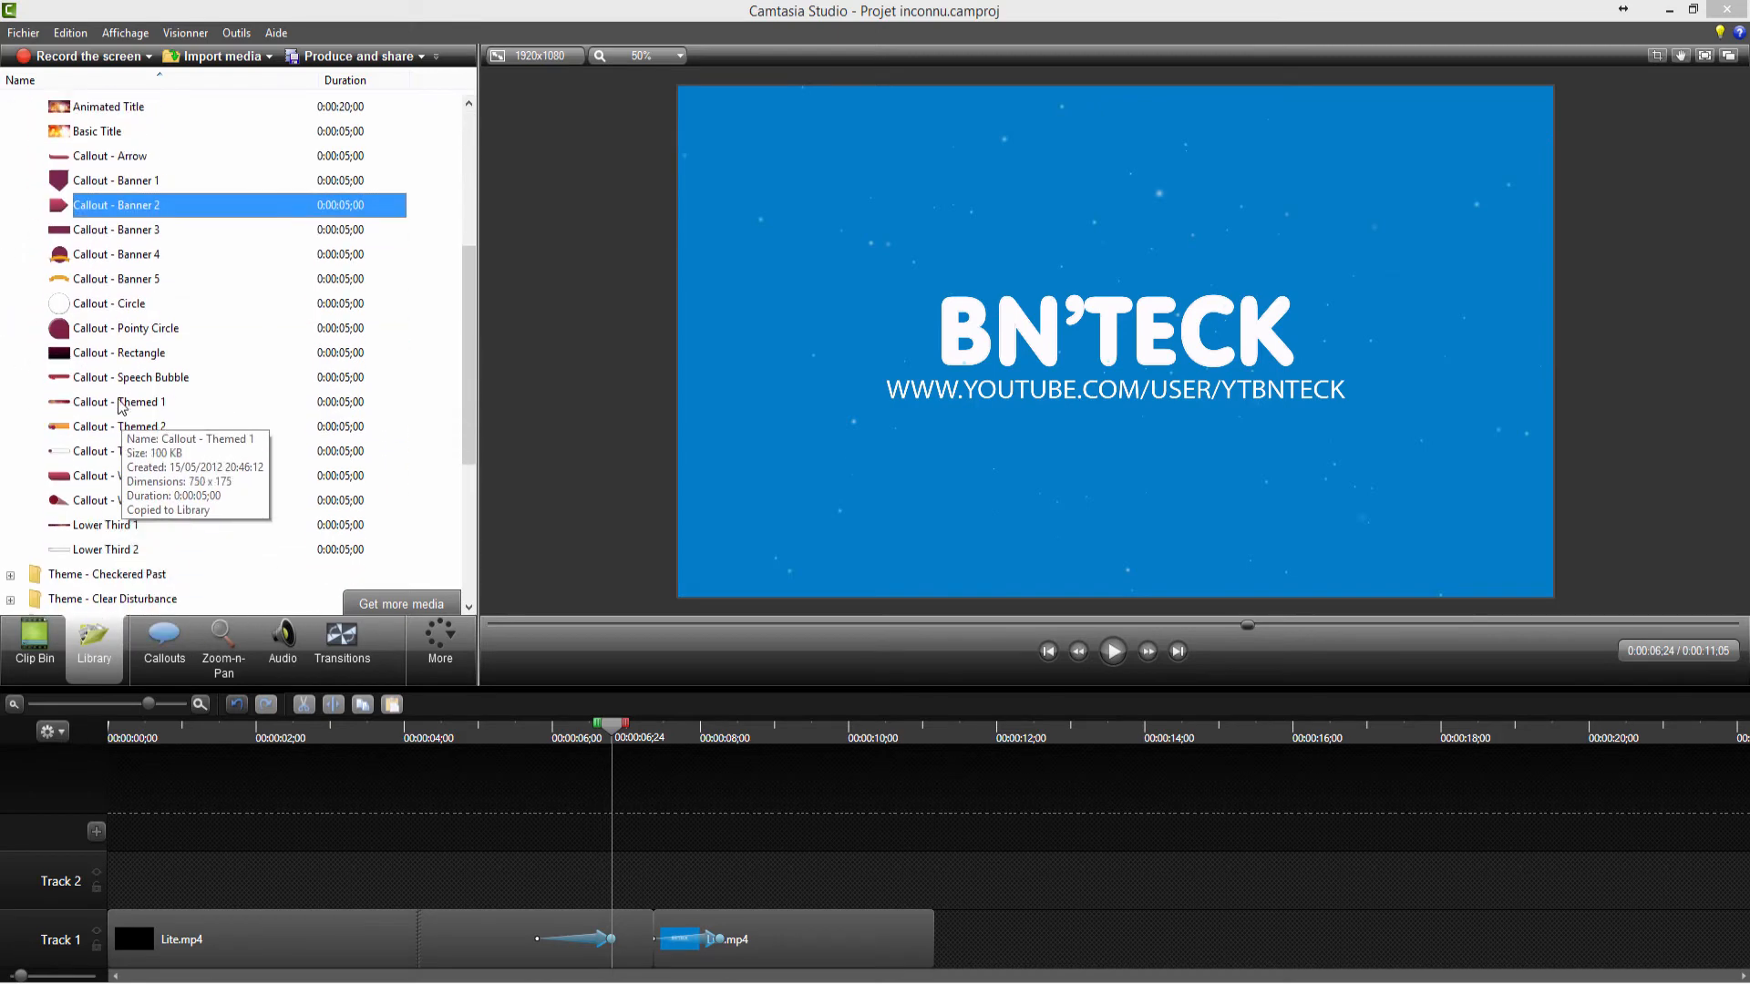
click(119, 404)
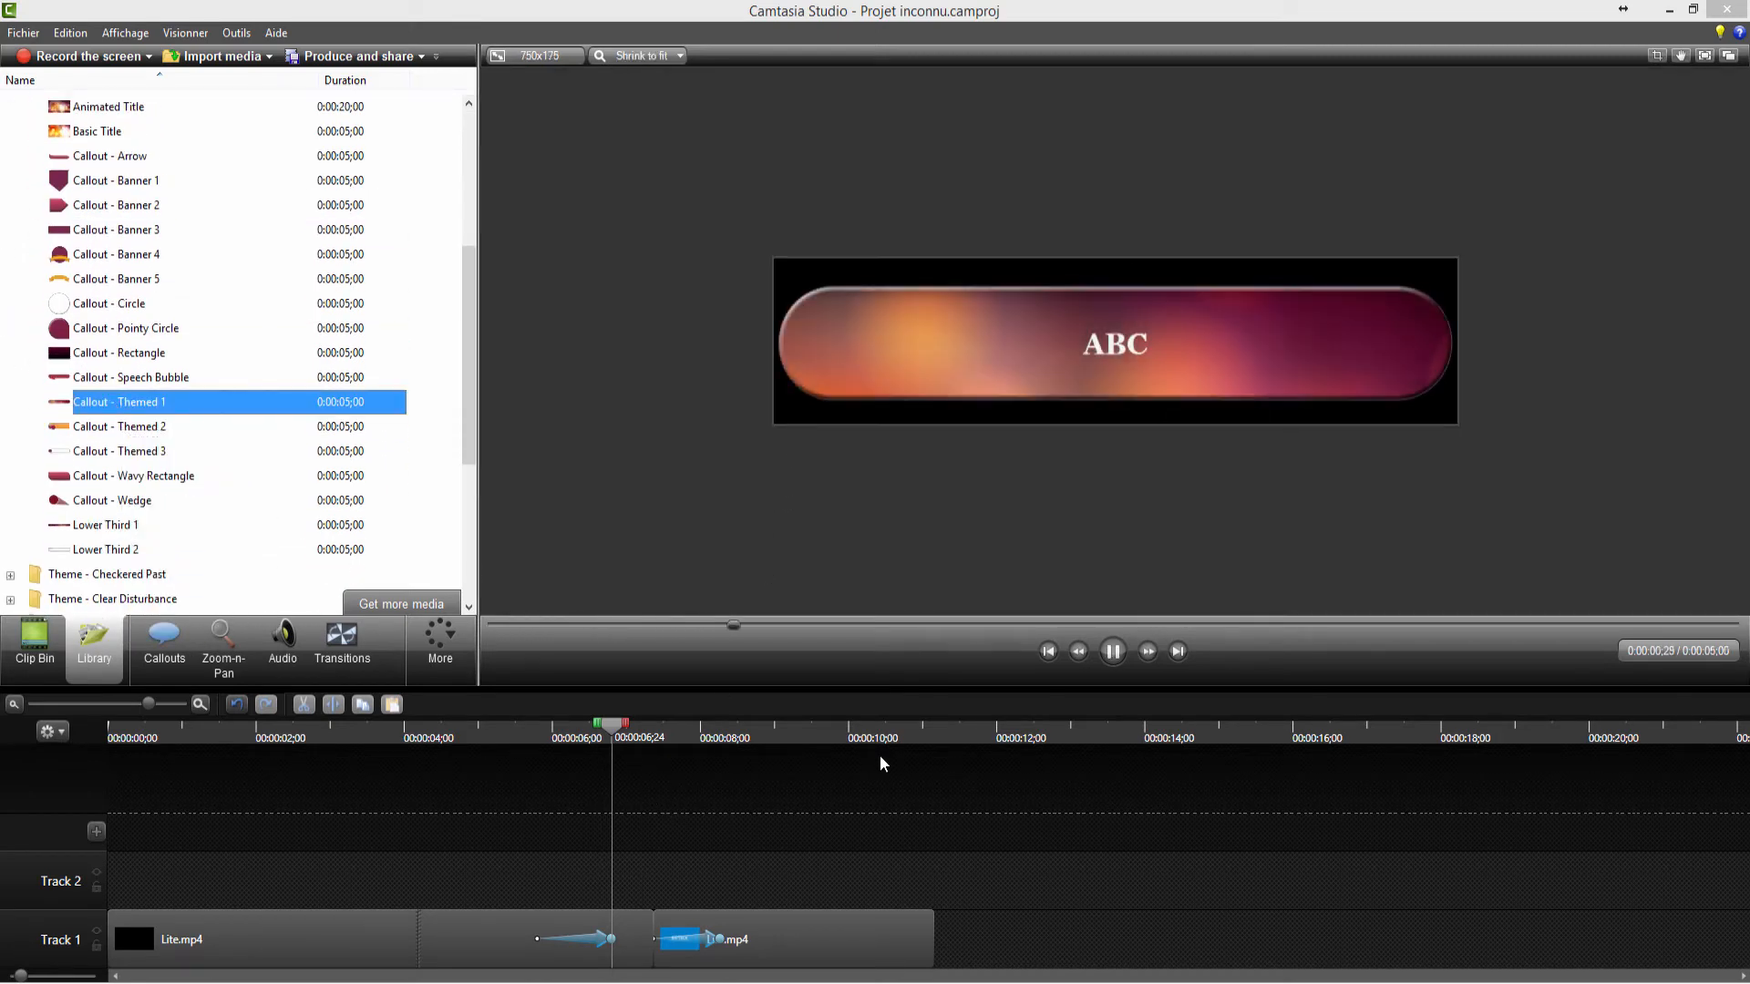
drag(105, 402, 256, 877)
- Move the themed callout to the frame's bottom edge at 00:00:03;00, and scrub to 00:00:05;29 to check its fade-out
click(210, 735)
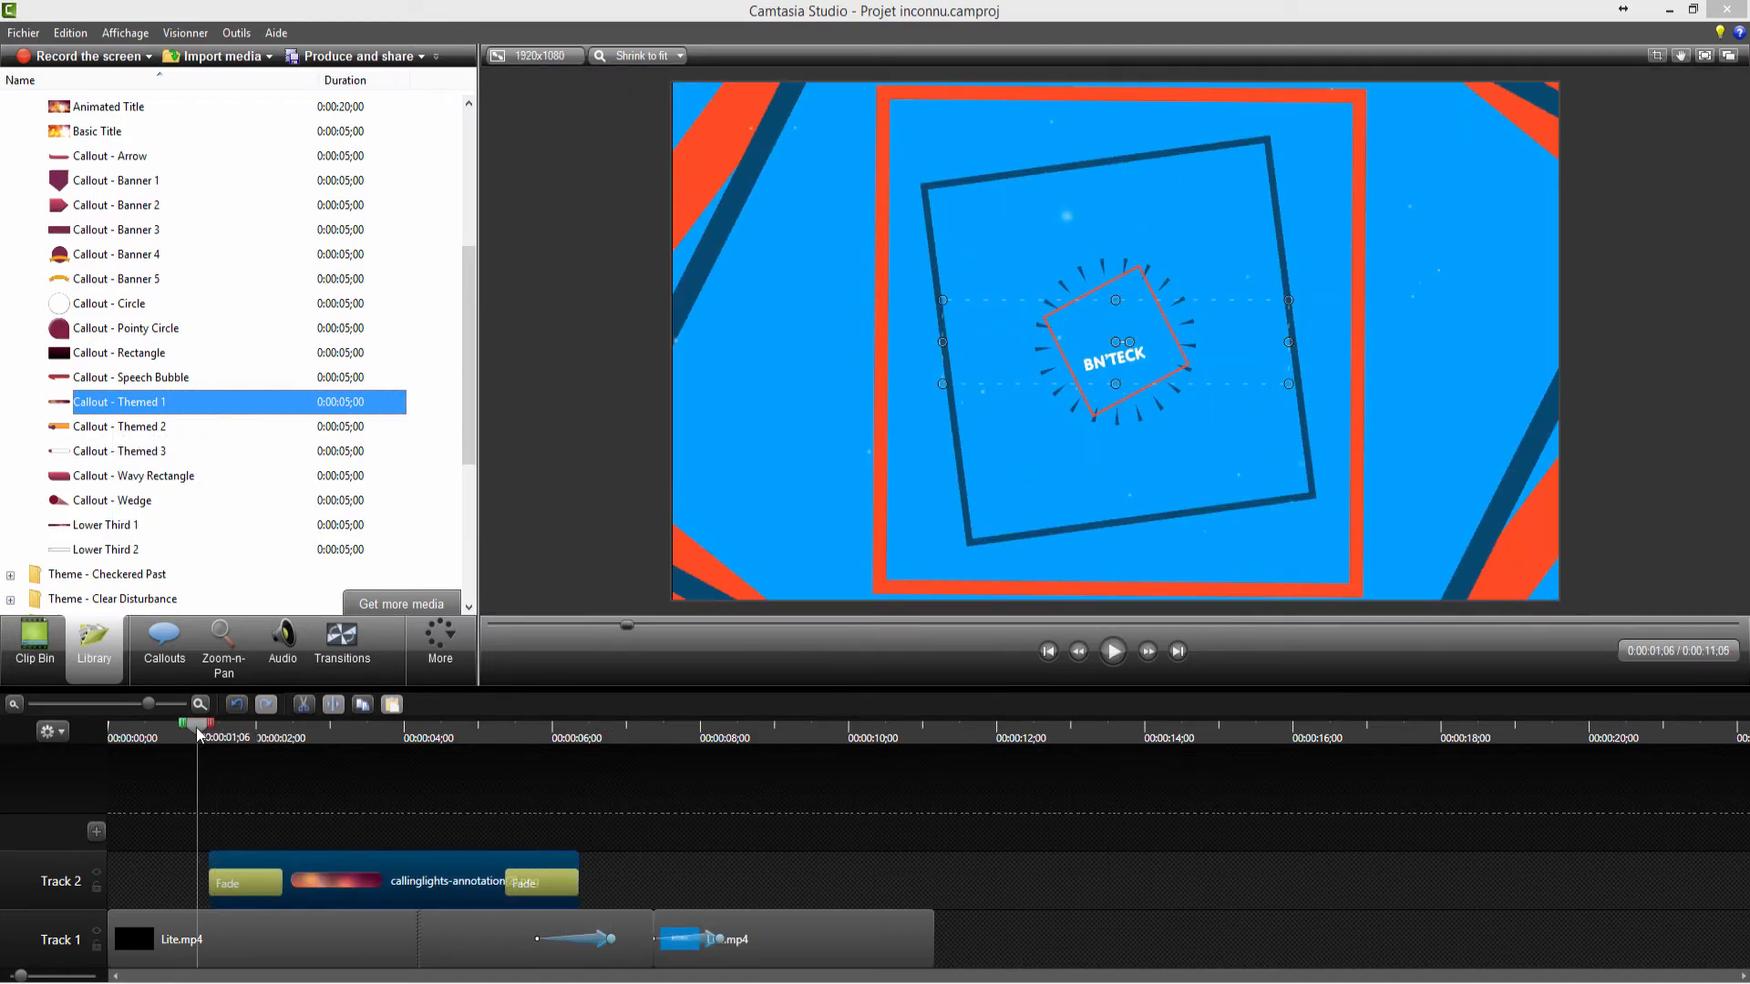
click(330, 734)
drag(1197, 529, 1237, 604)
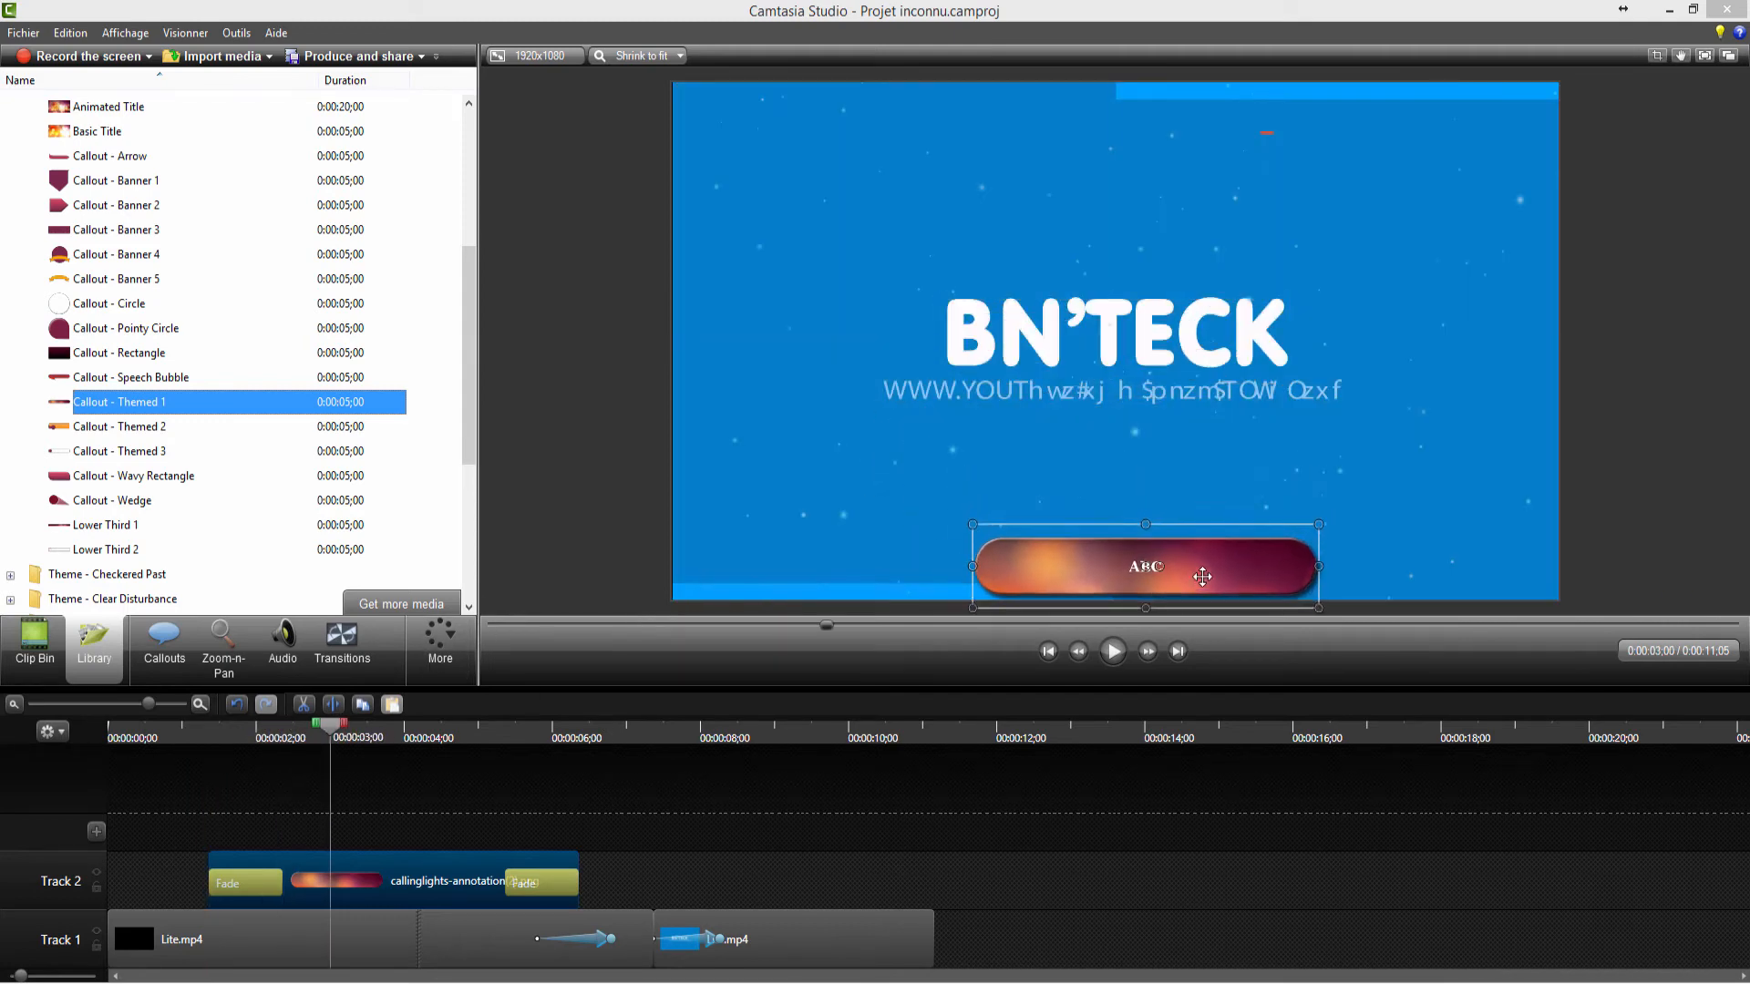
drag(326, 729, 549, 812)
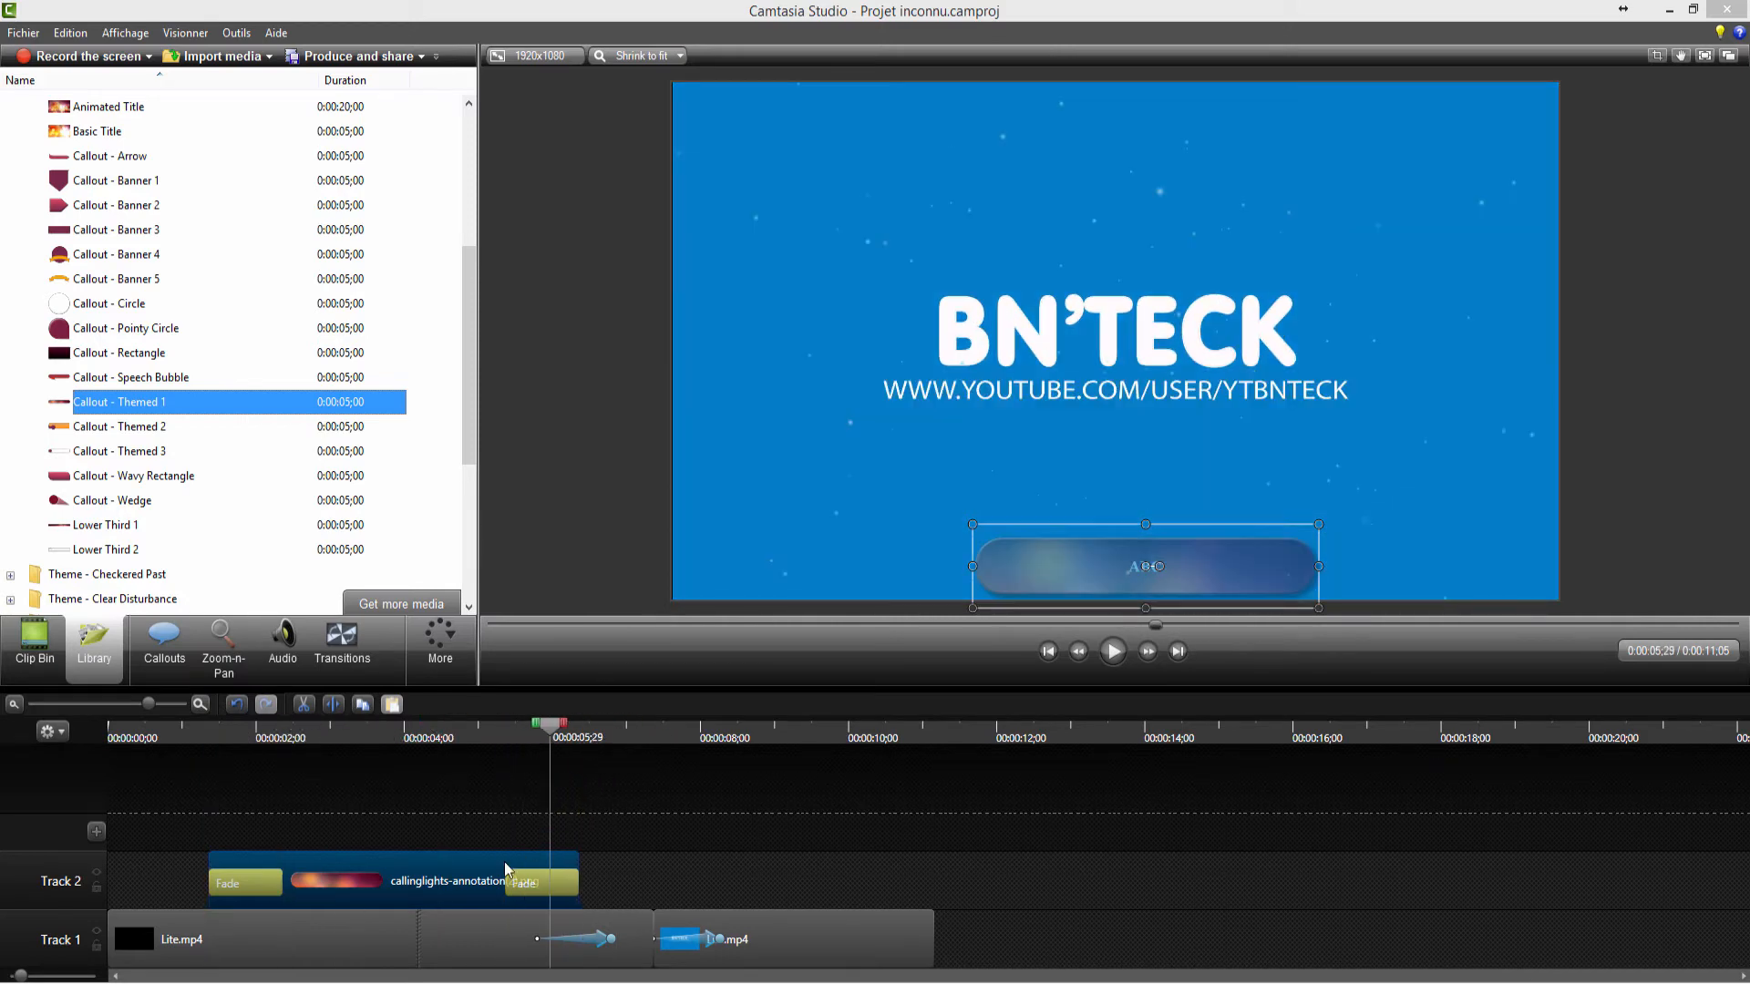
- Delete the themed callout from Track 2
click(450, 887)
key(Delete)
- Examine the Library's music and theme folders, including the tracks inside Music - Backyard Safari and Music - La Ti Da
scroll(87, 570, down, 3)
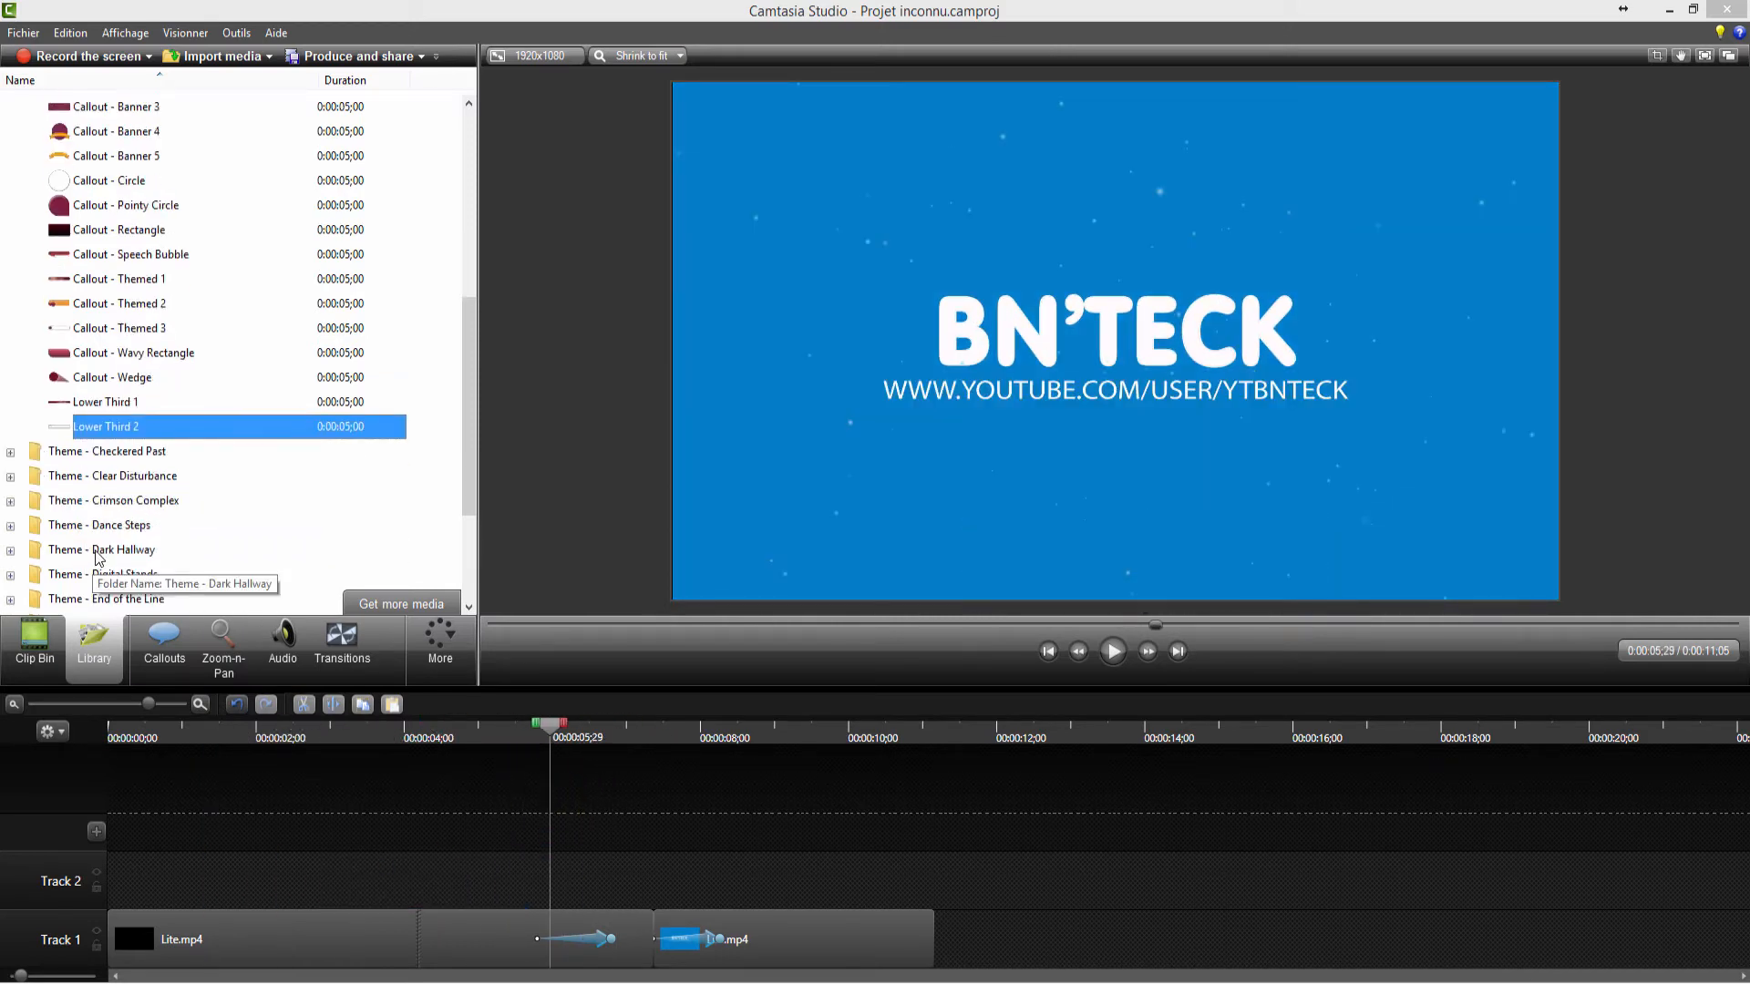
scroll(87, 501, up, 6)
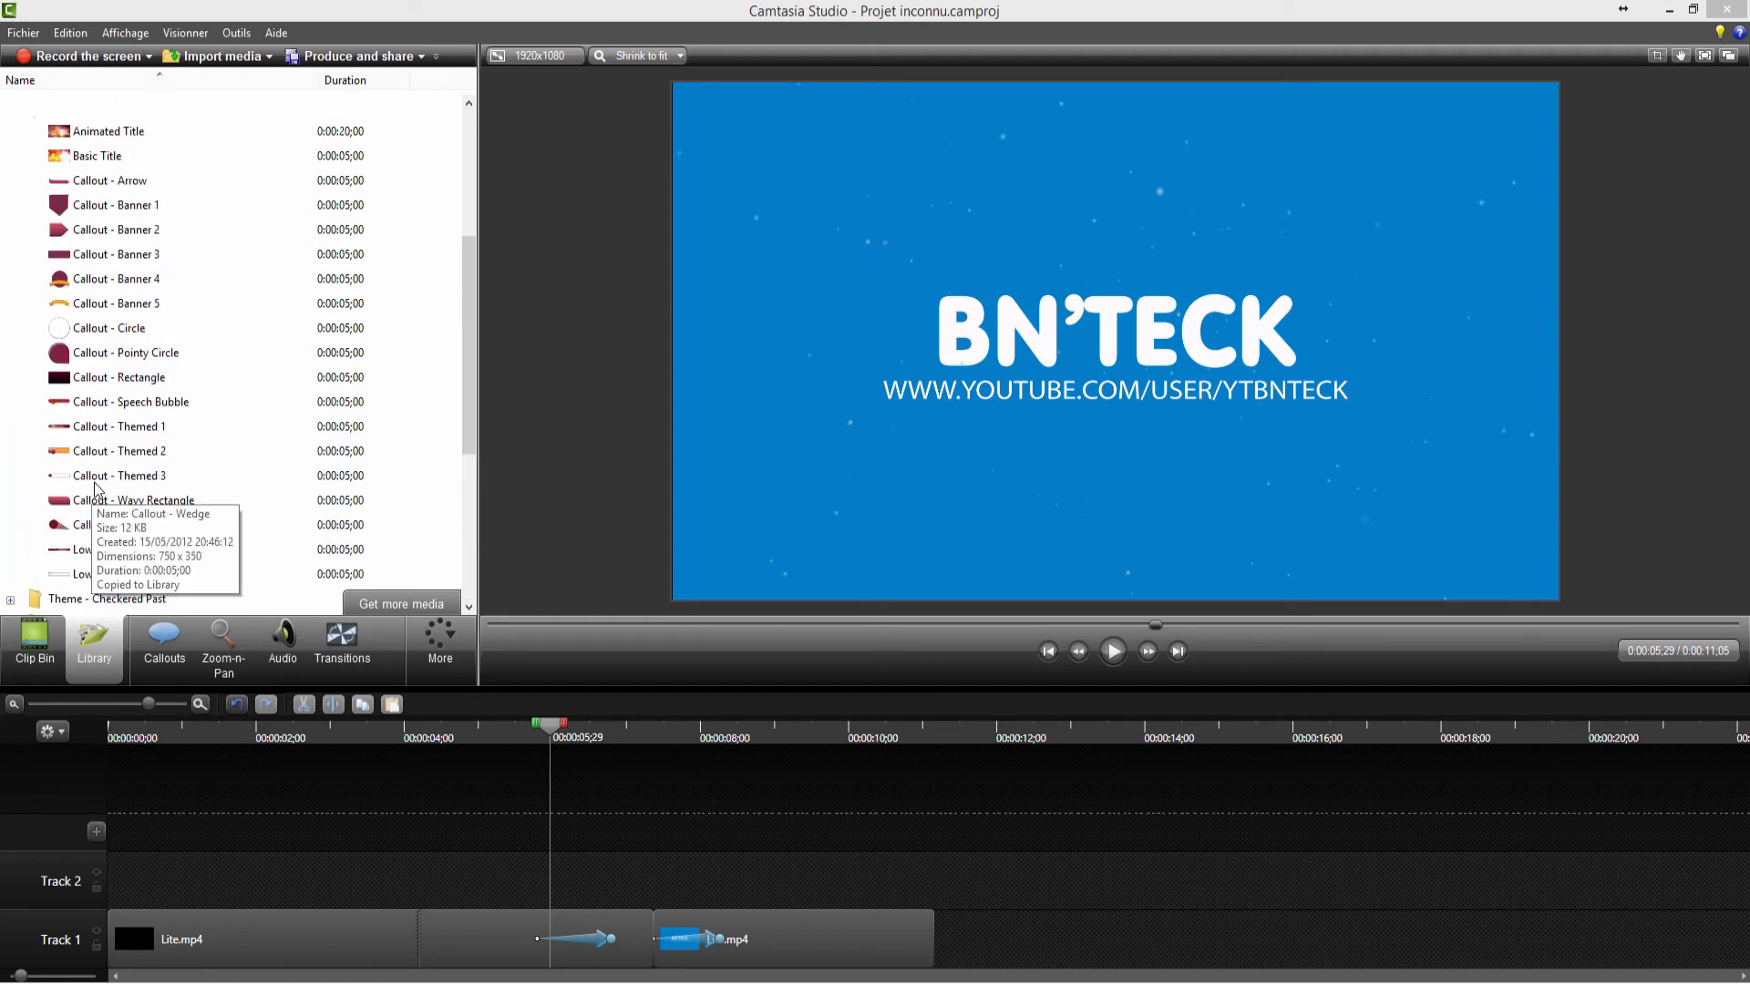
click(105, 256)
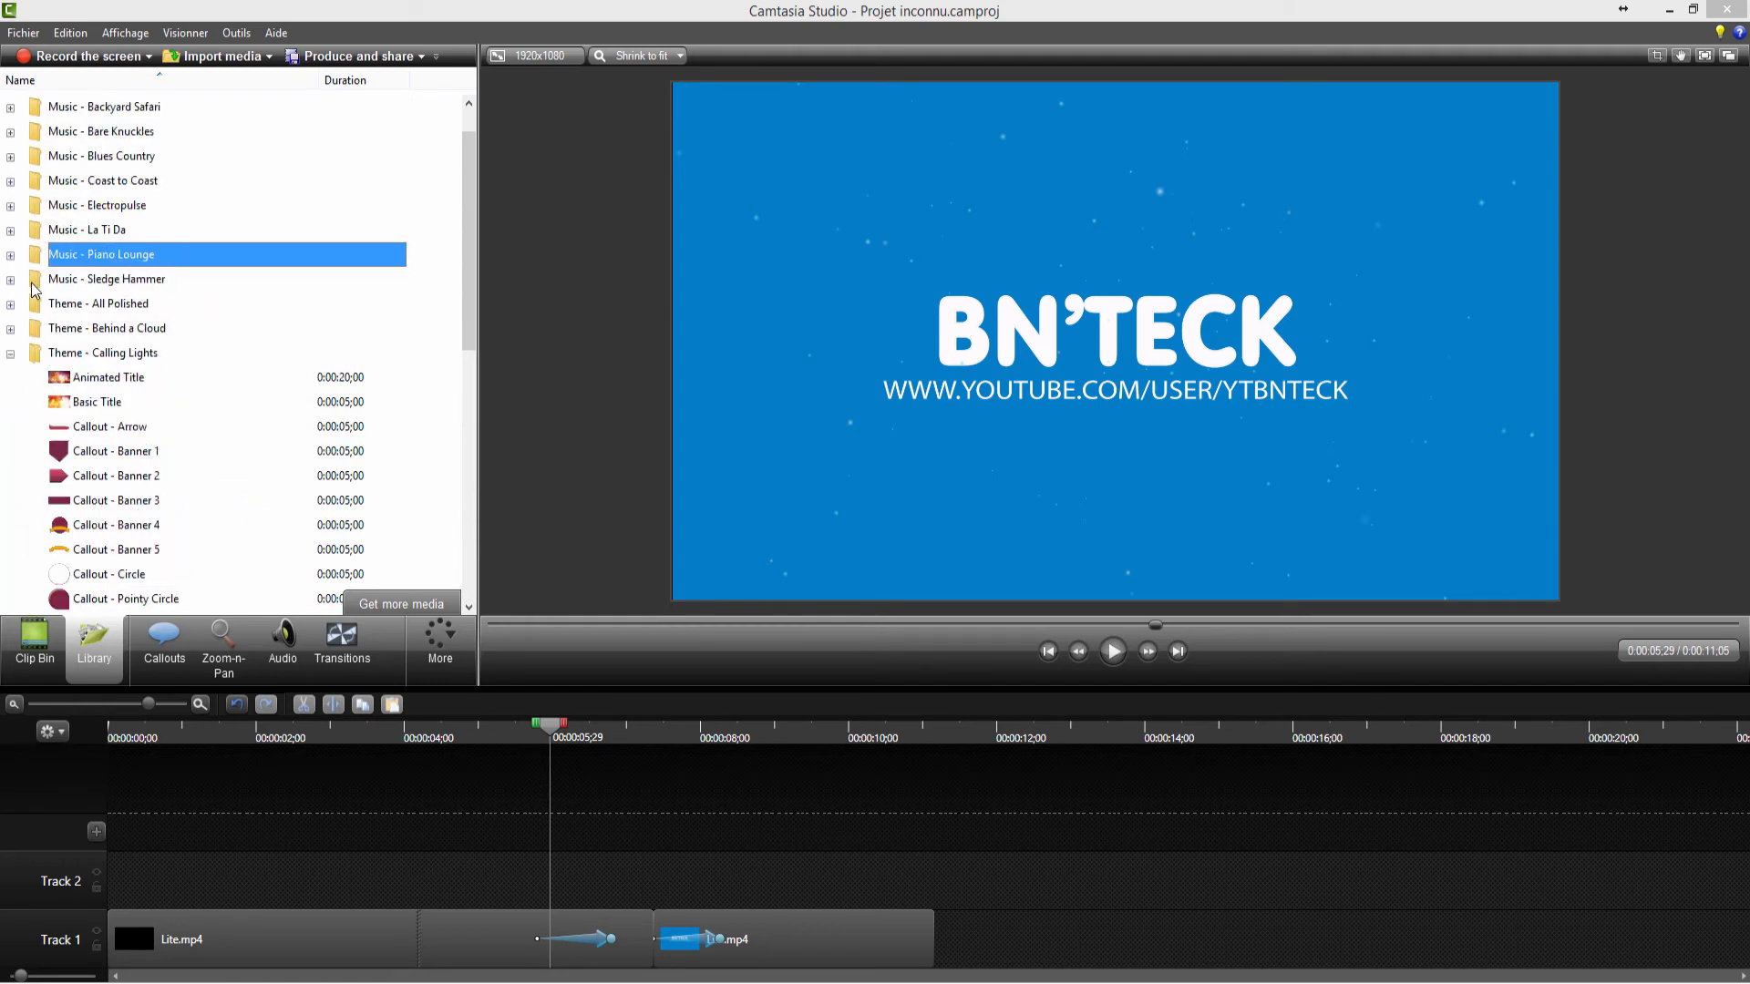
scroll(7, 239, up, 1)
click(10, 158)
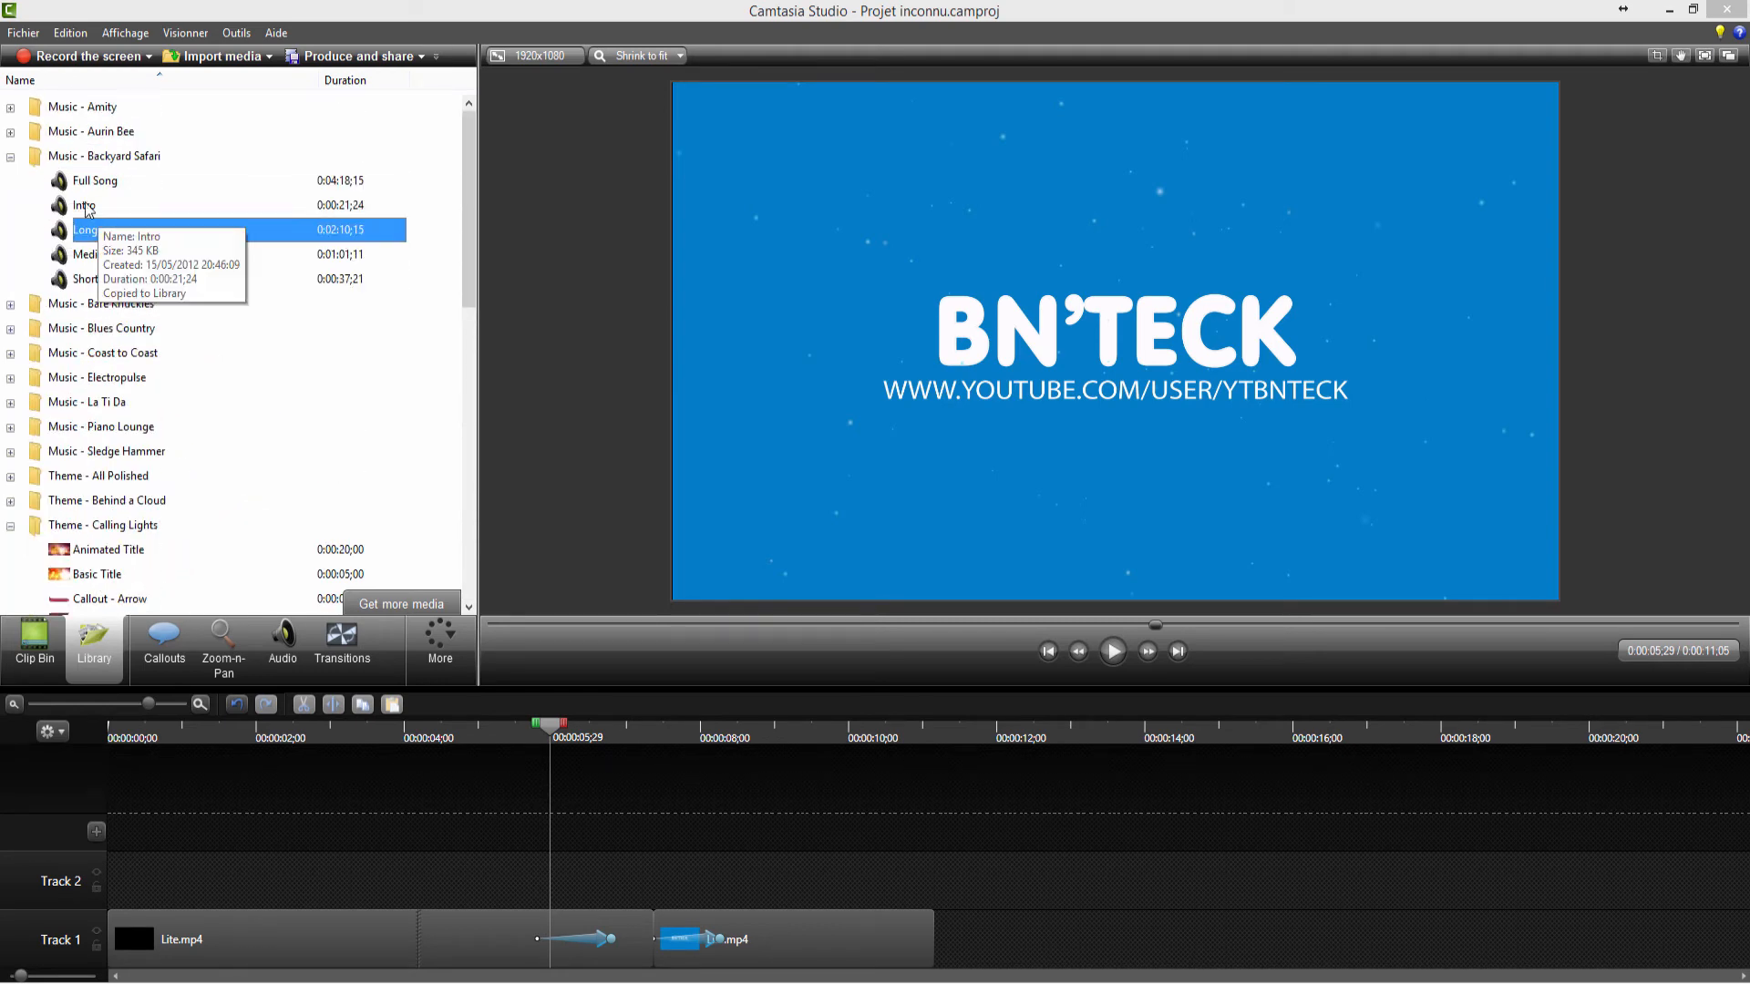
click(10, 157)
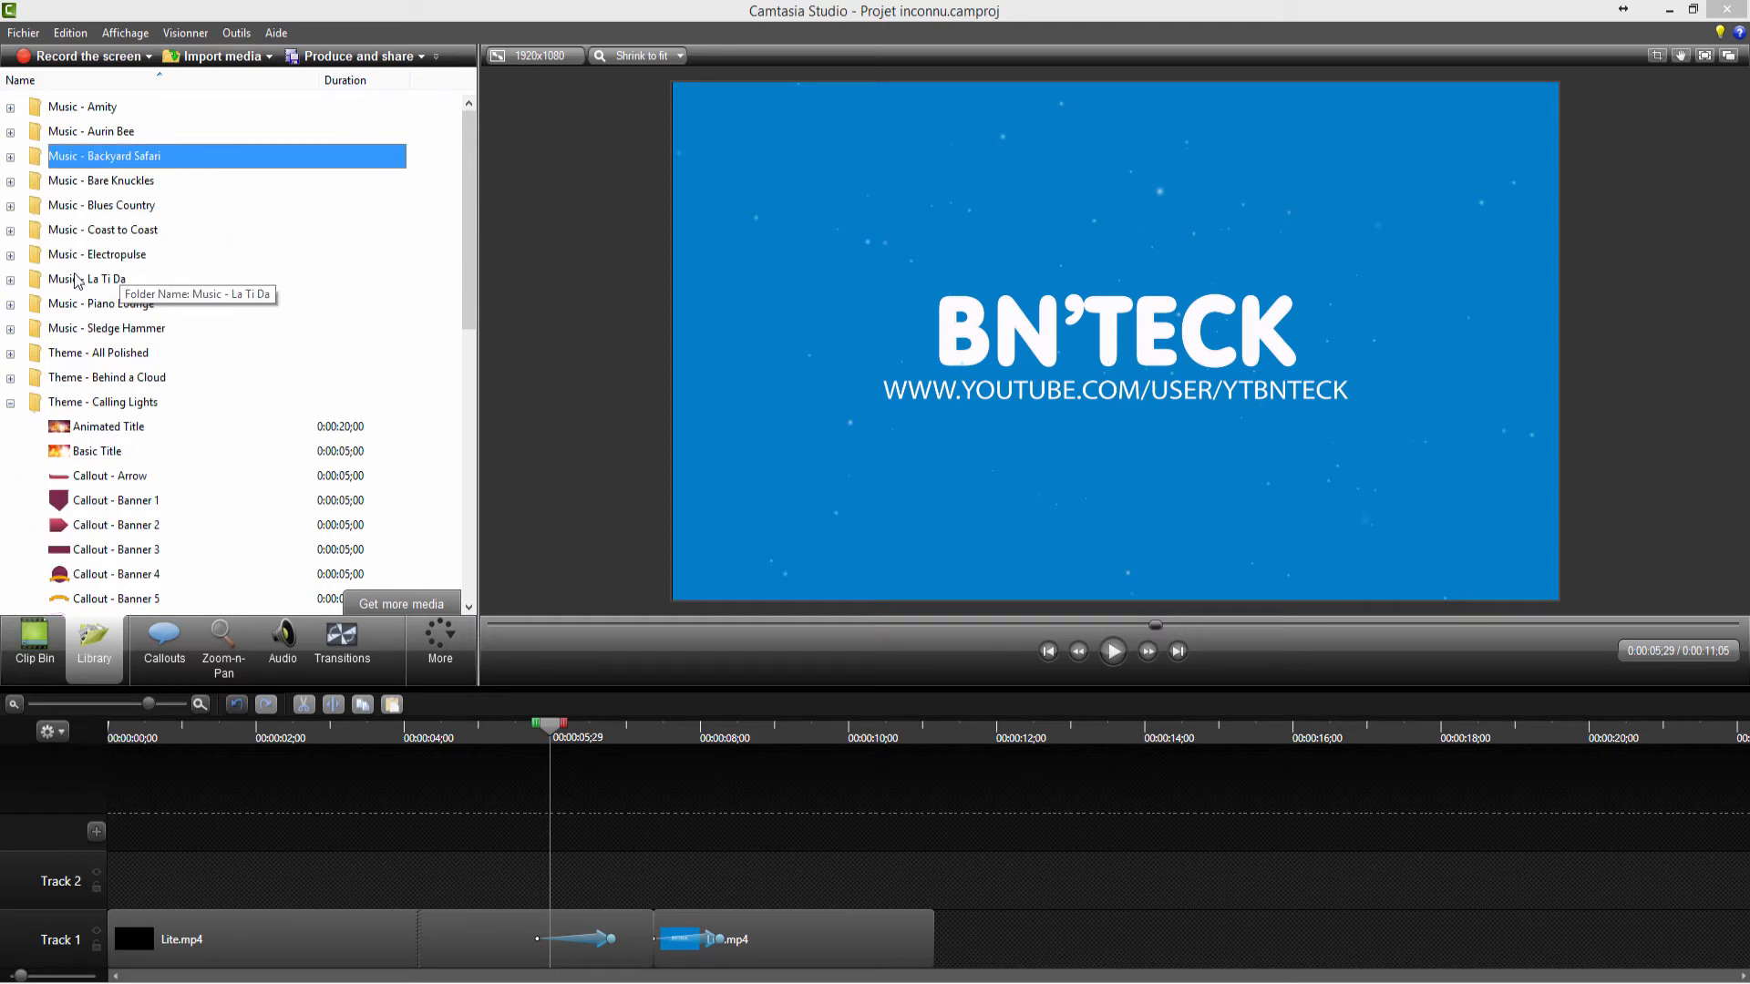
click(10, 280)
click(10, 280)
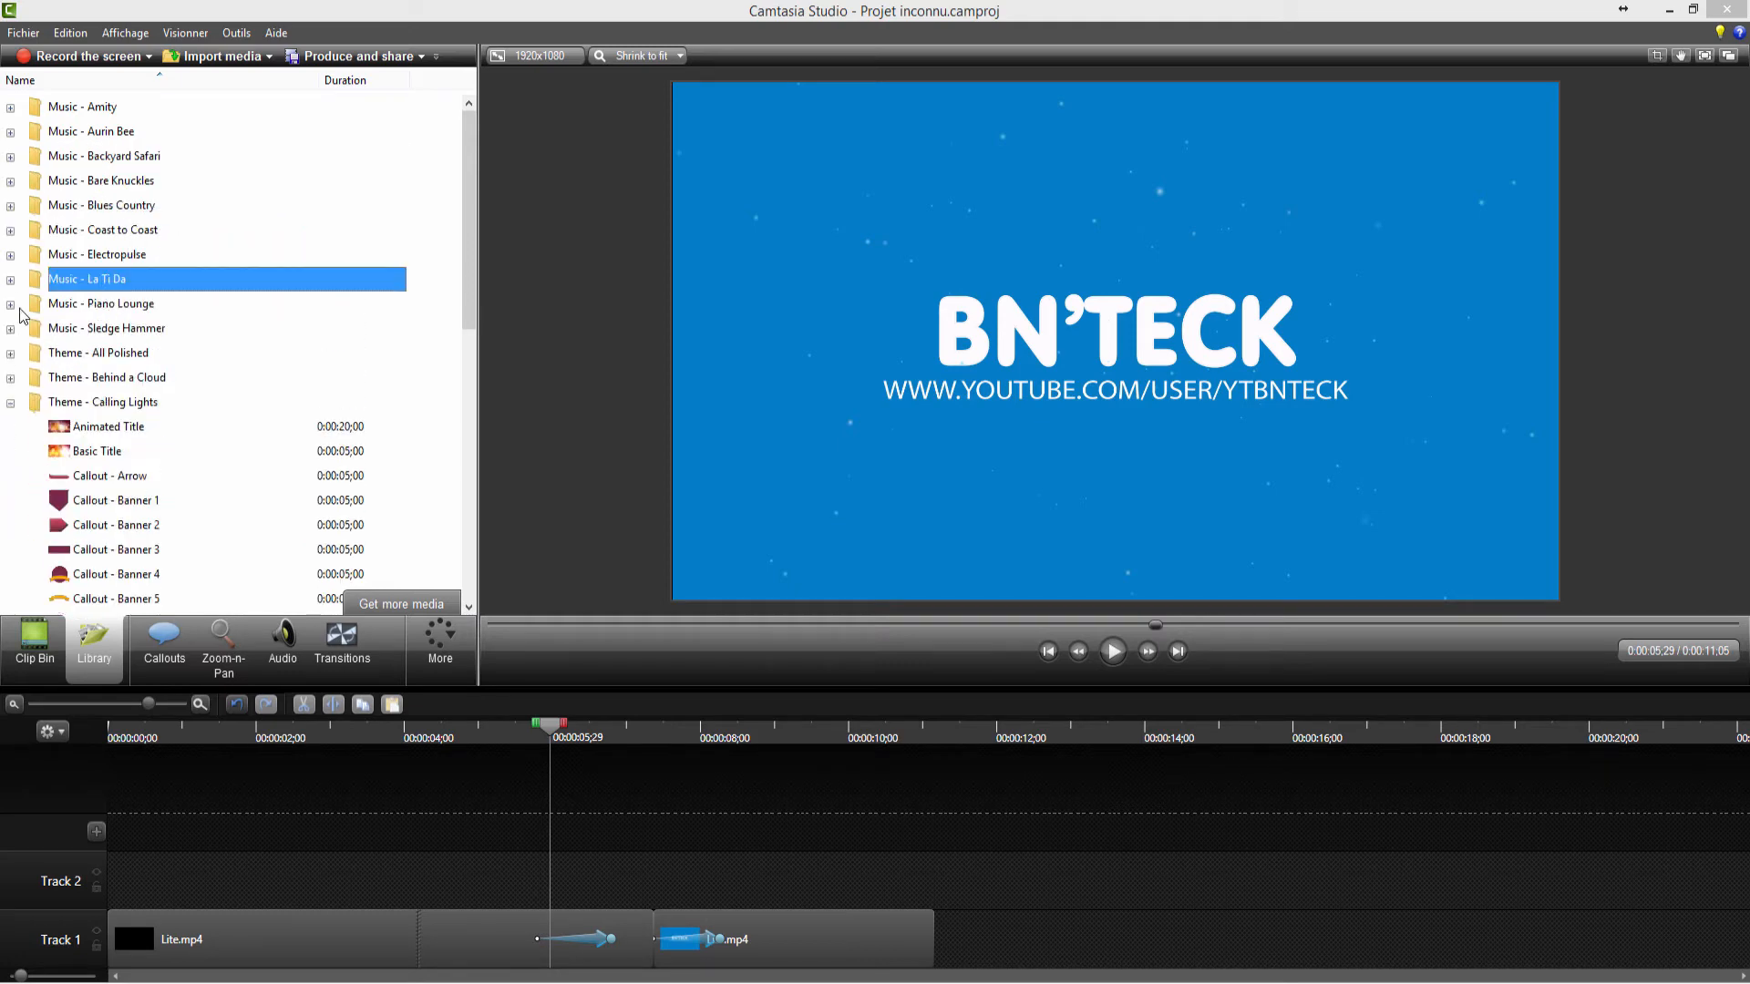
- Try the Theme - Calling Lights Animated Title on the timeline after the clips, preview it at 00:00:26;27, and delete it
scroll(55, 356, down, 1)
click(103, 384)
drag(103, 386, 656, 864)
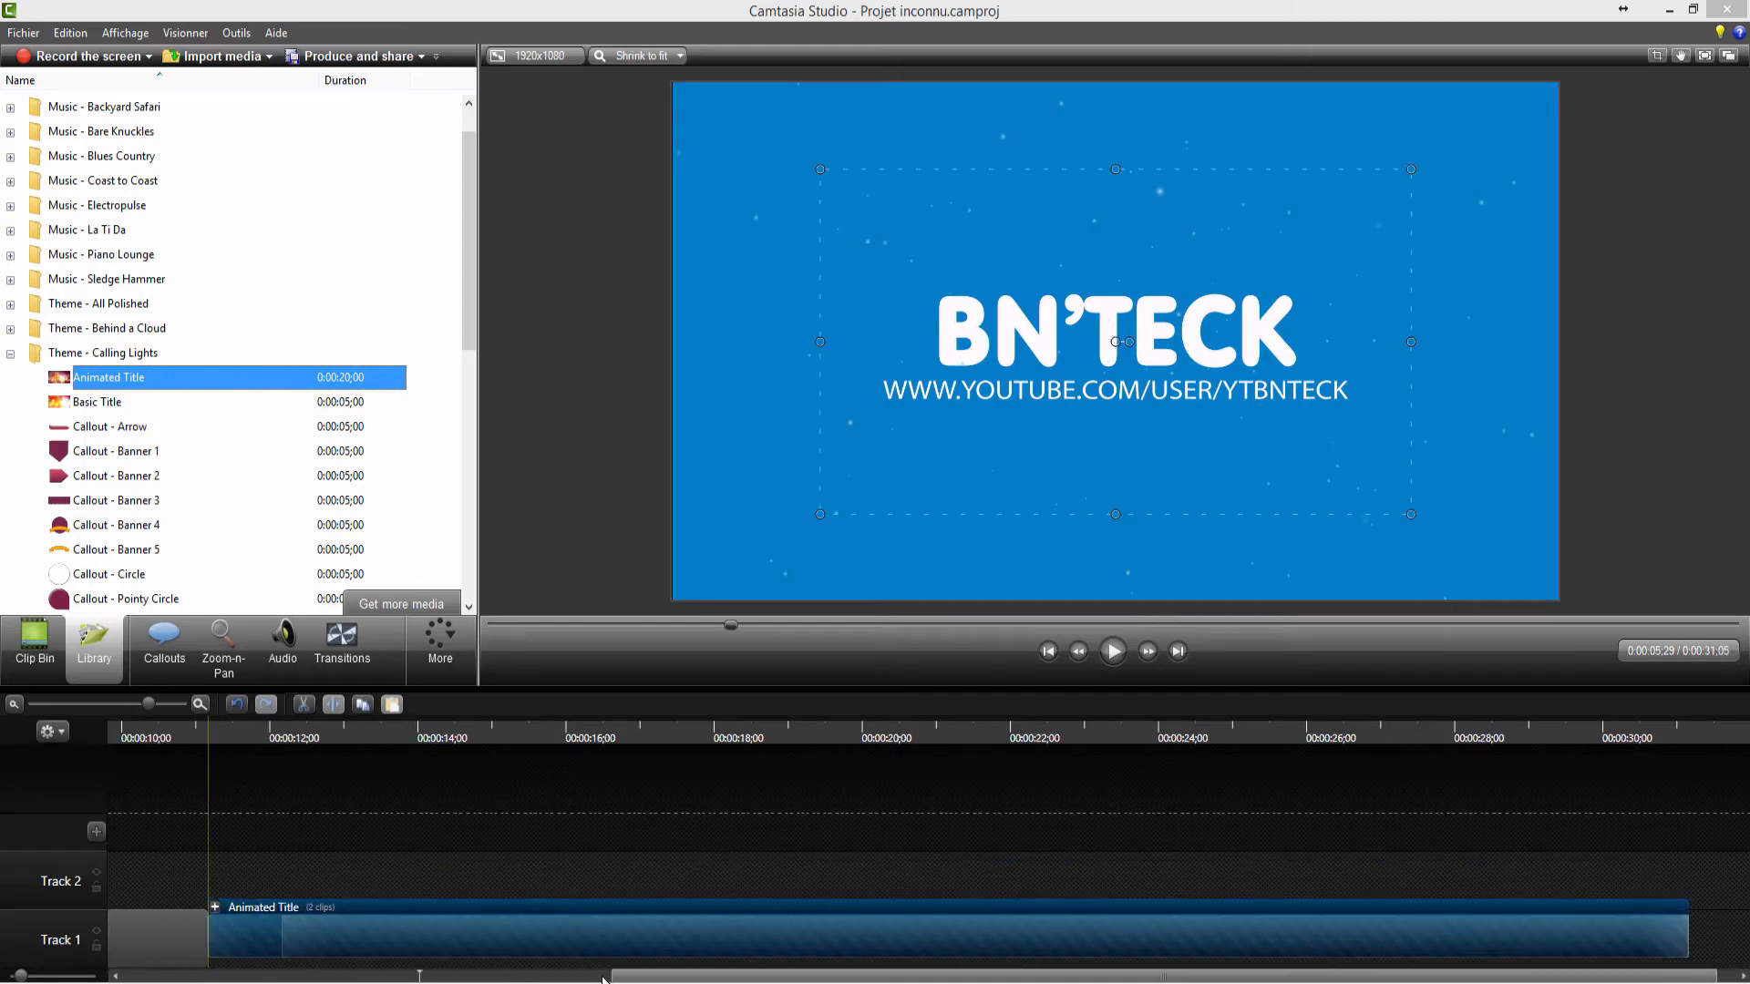
drag(474, 730, 1375, 720)
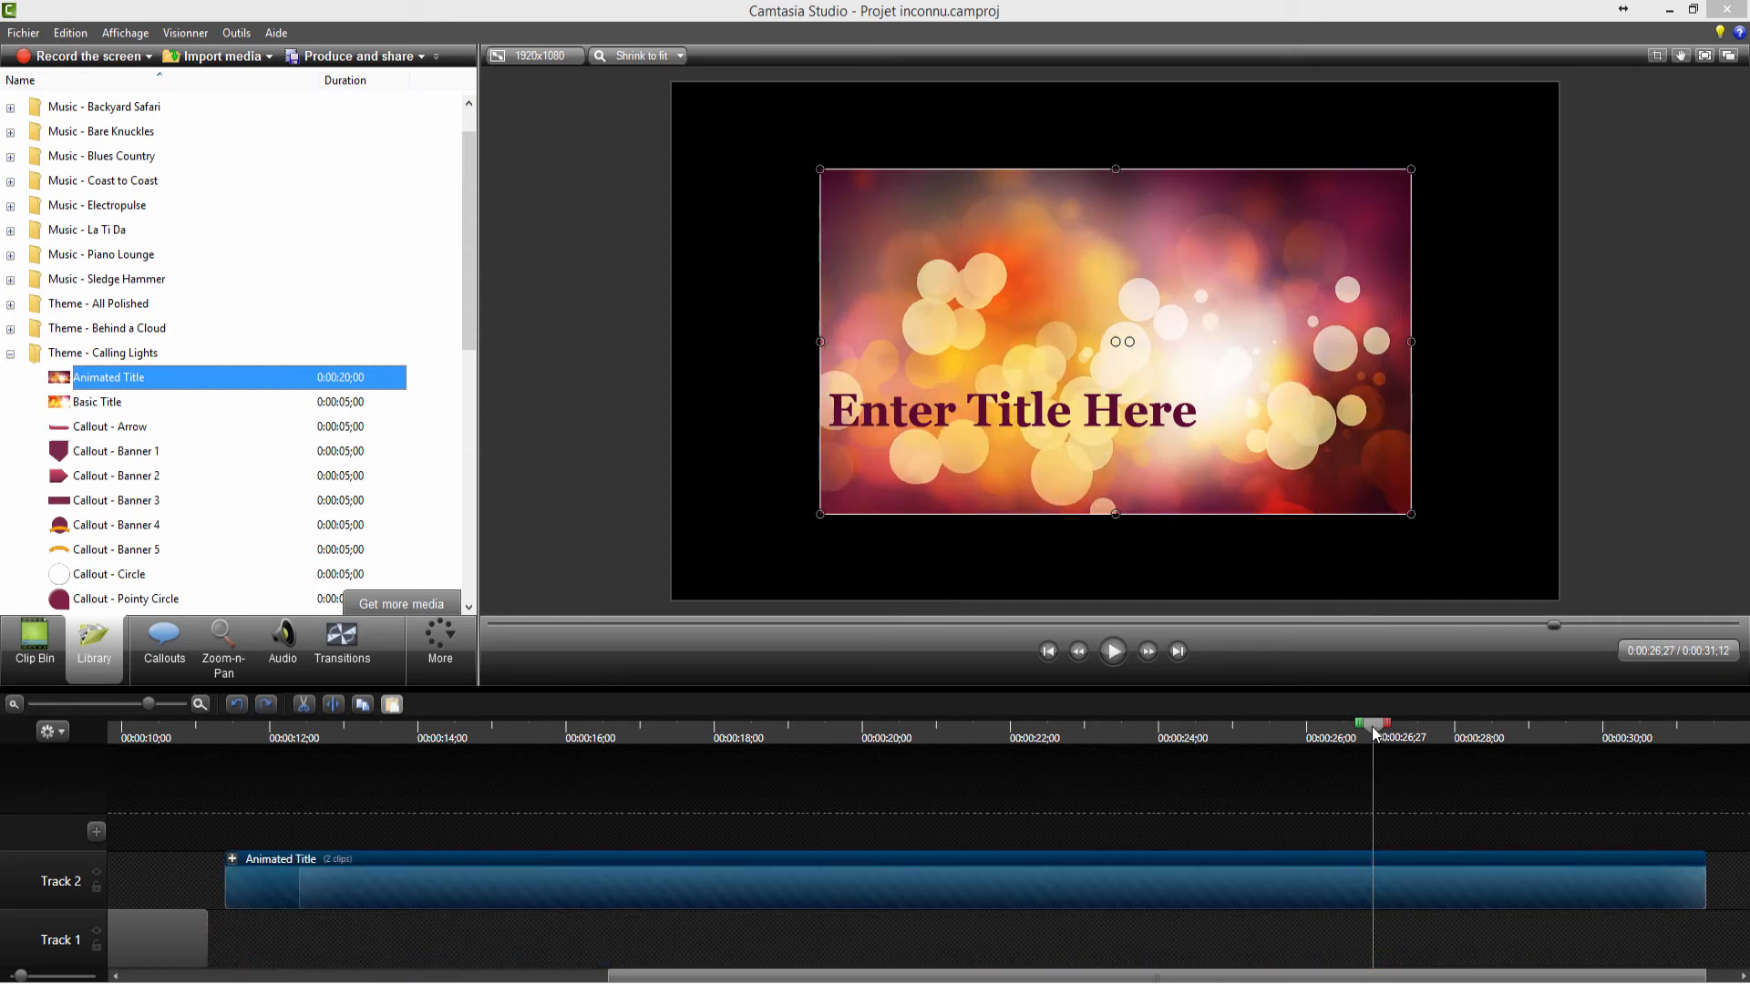
key(Delete)
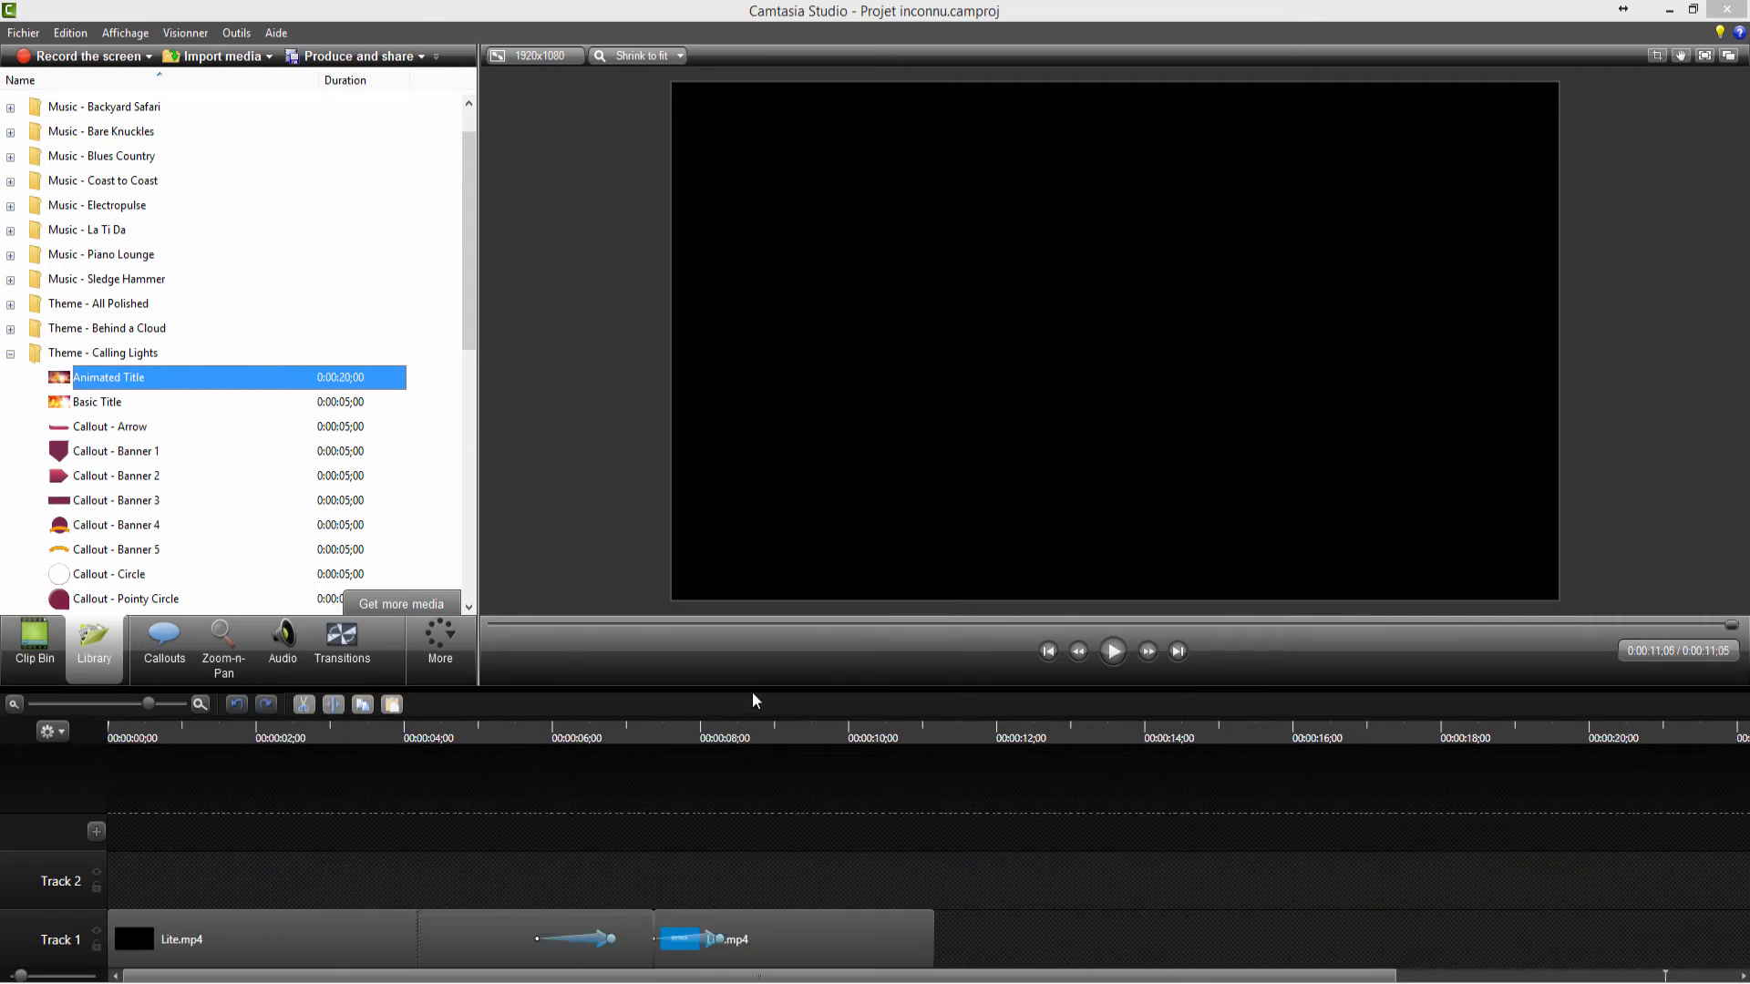
- Check the Cursor Effects options for the first Lite.mp4 clip, and scrub to 00:00:06;01 and 00:00:04;09
click(456, 647)
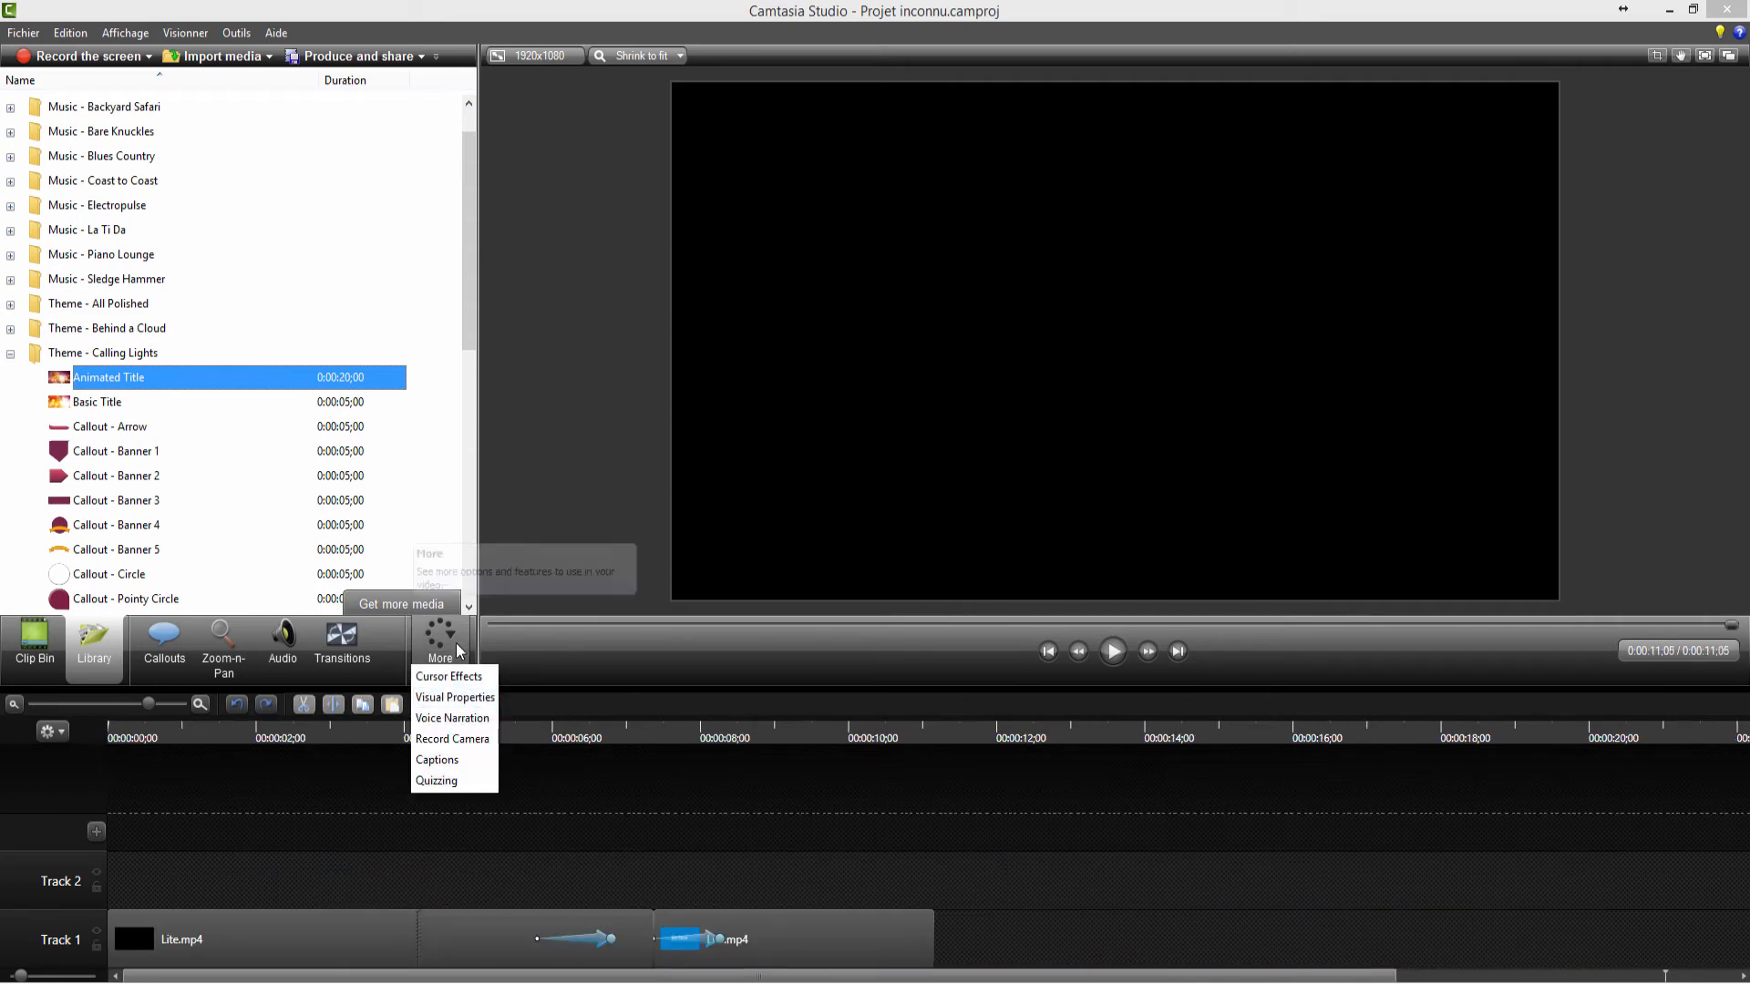
click(446, 675)
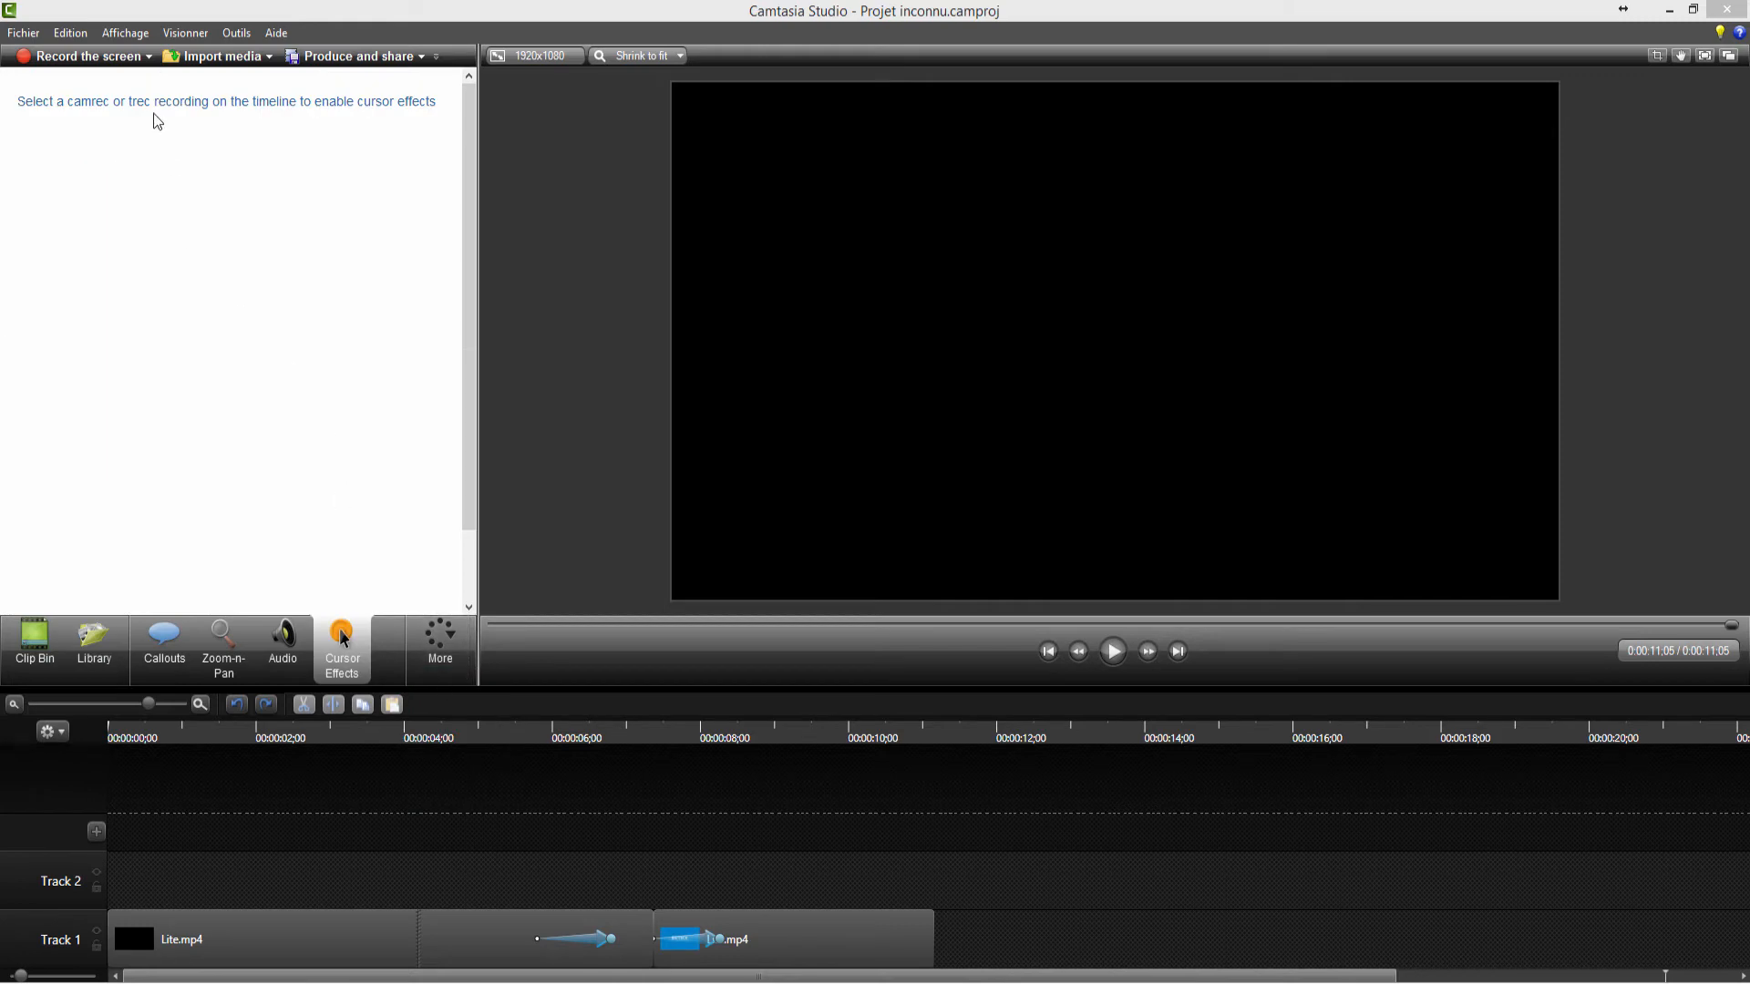
click(324, 925)
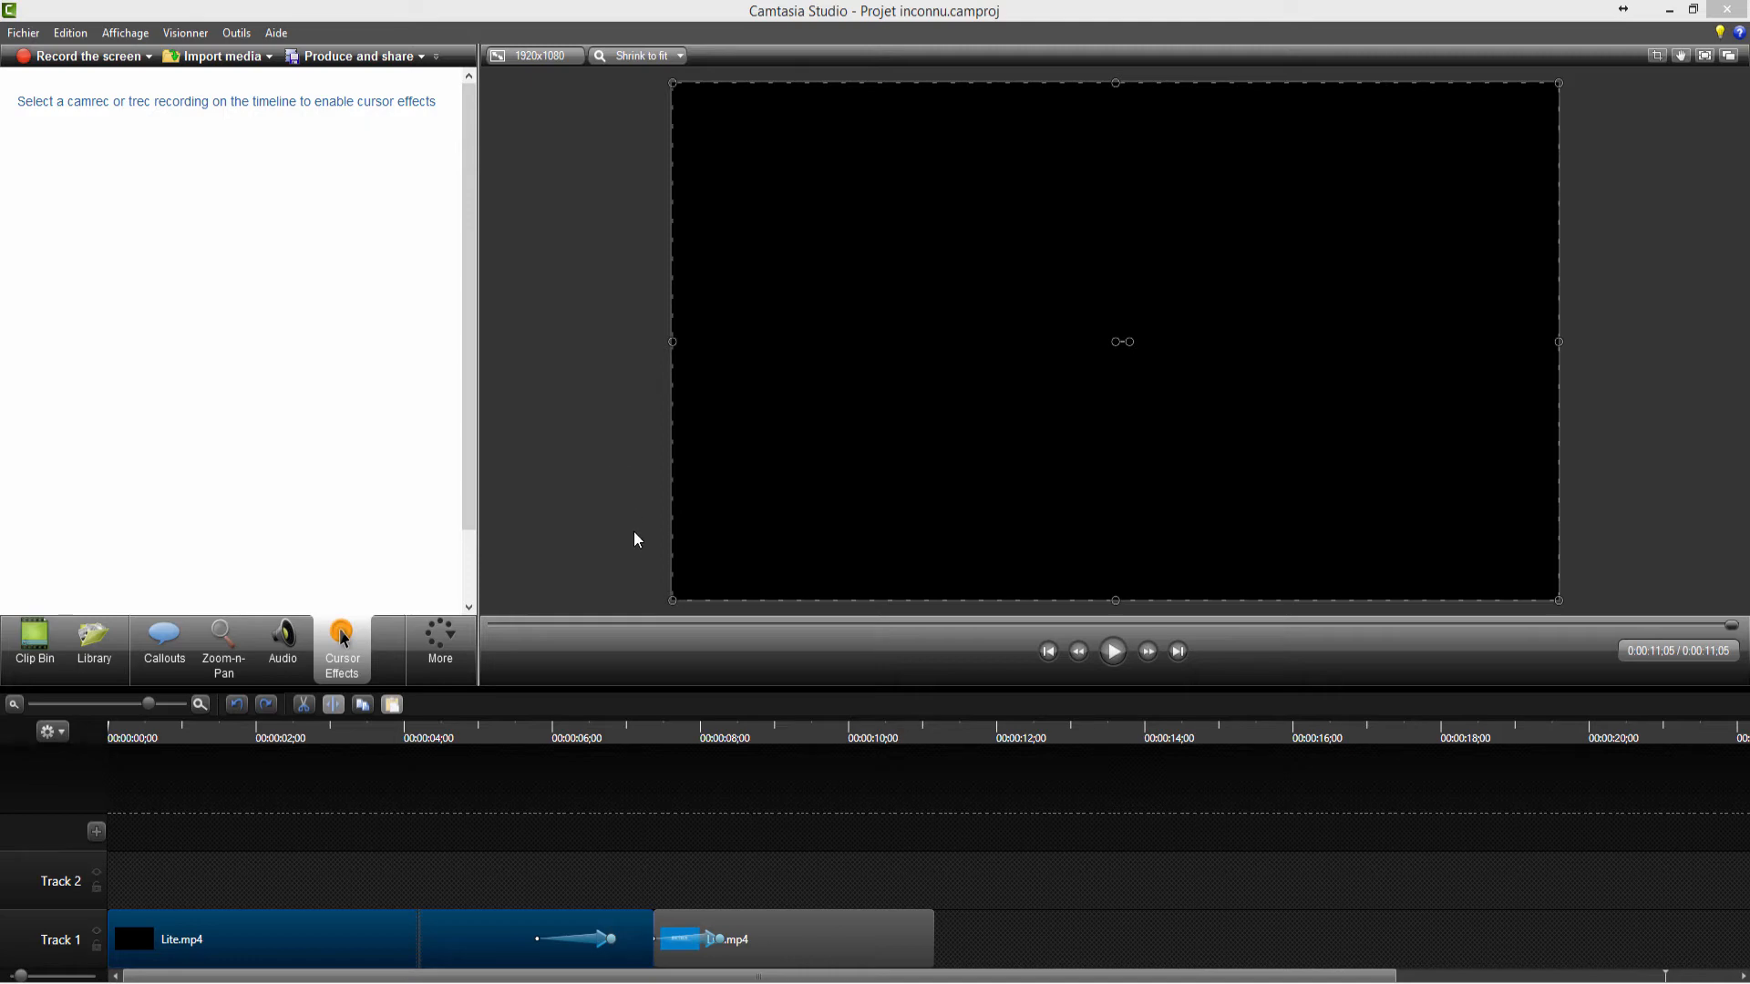
drag(477, 737, 557, 732)
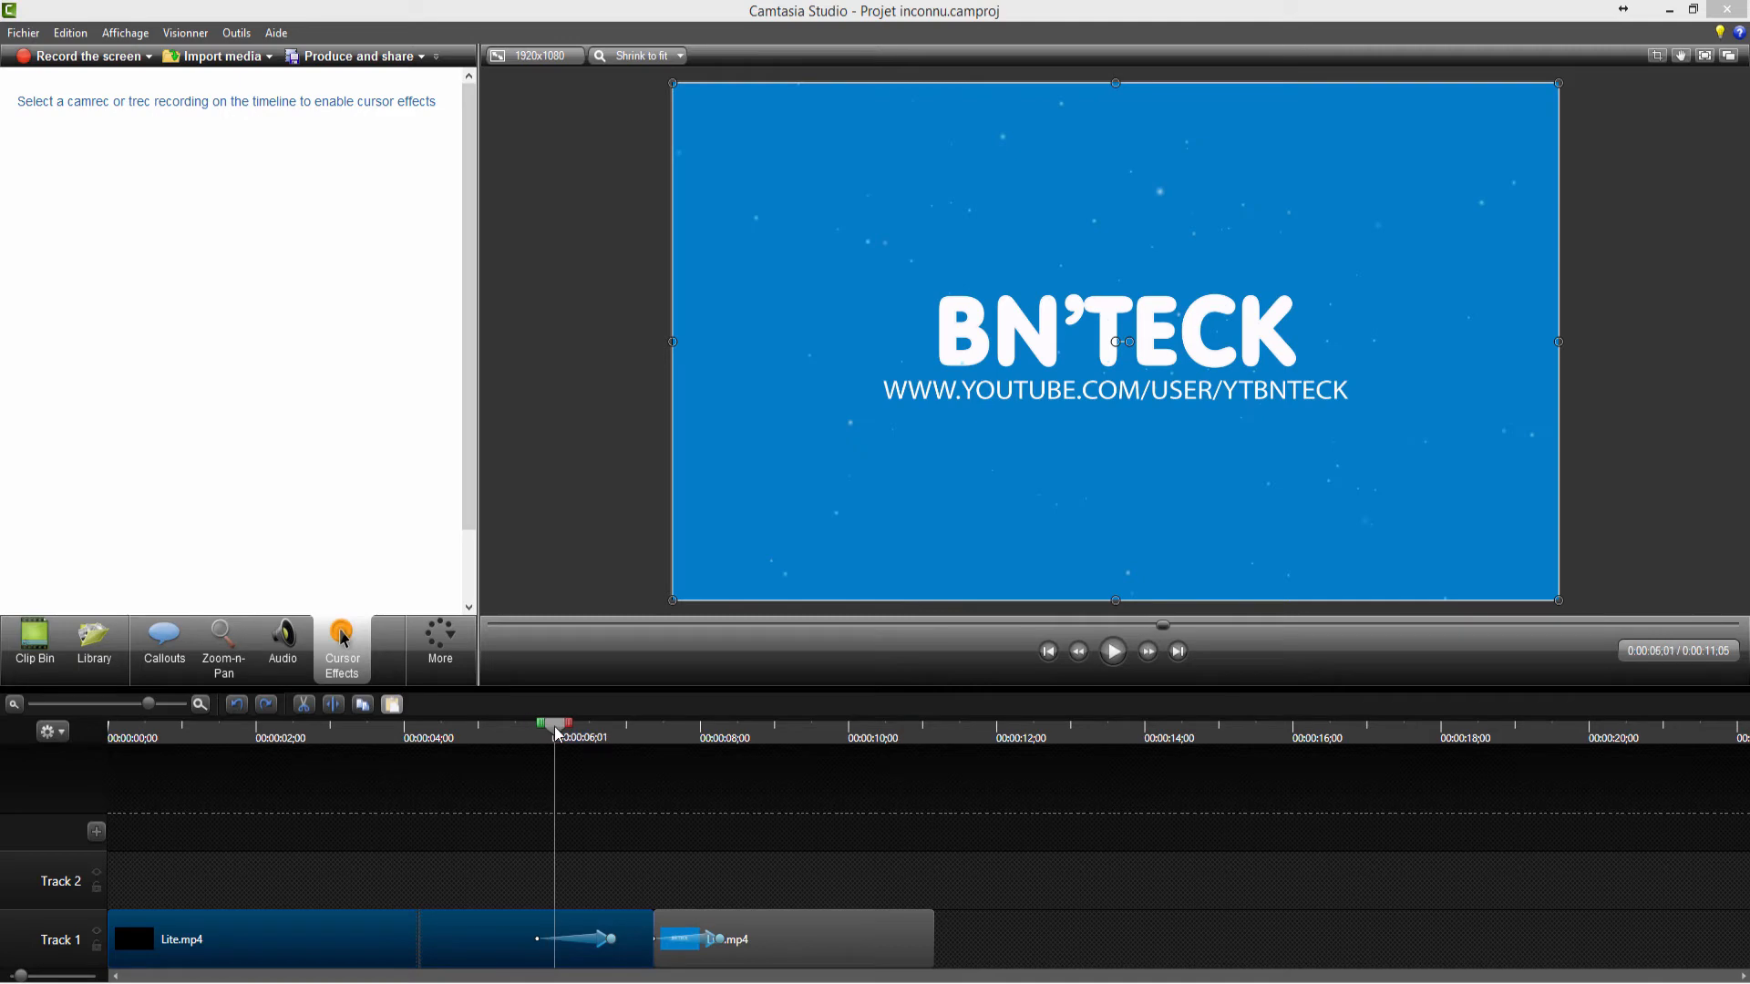
mouse_move(347, 646)
click(430, 736)
mouse_move(251, 948)
mouse_down()
mouse_move(268, 957)
mouse_move(285, 862)
mouse_move(261, 862)
mouse_move(244, 948)
mouse_up()
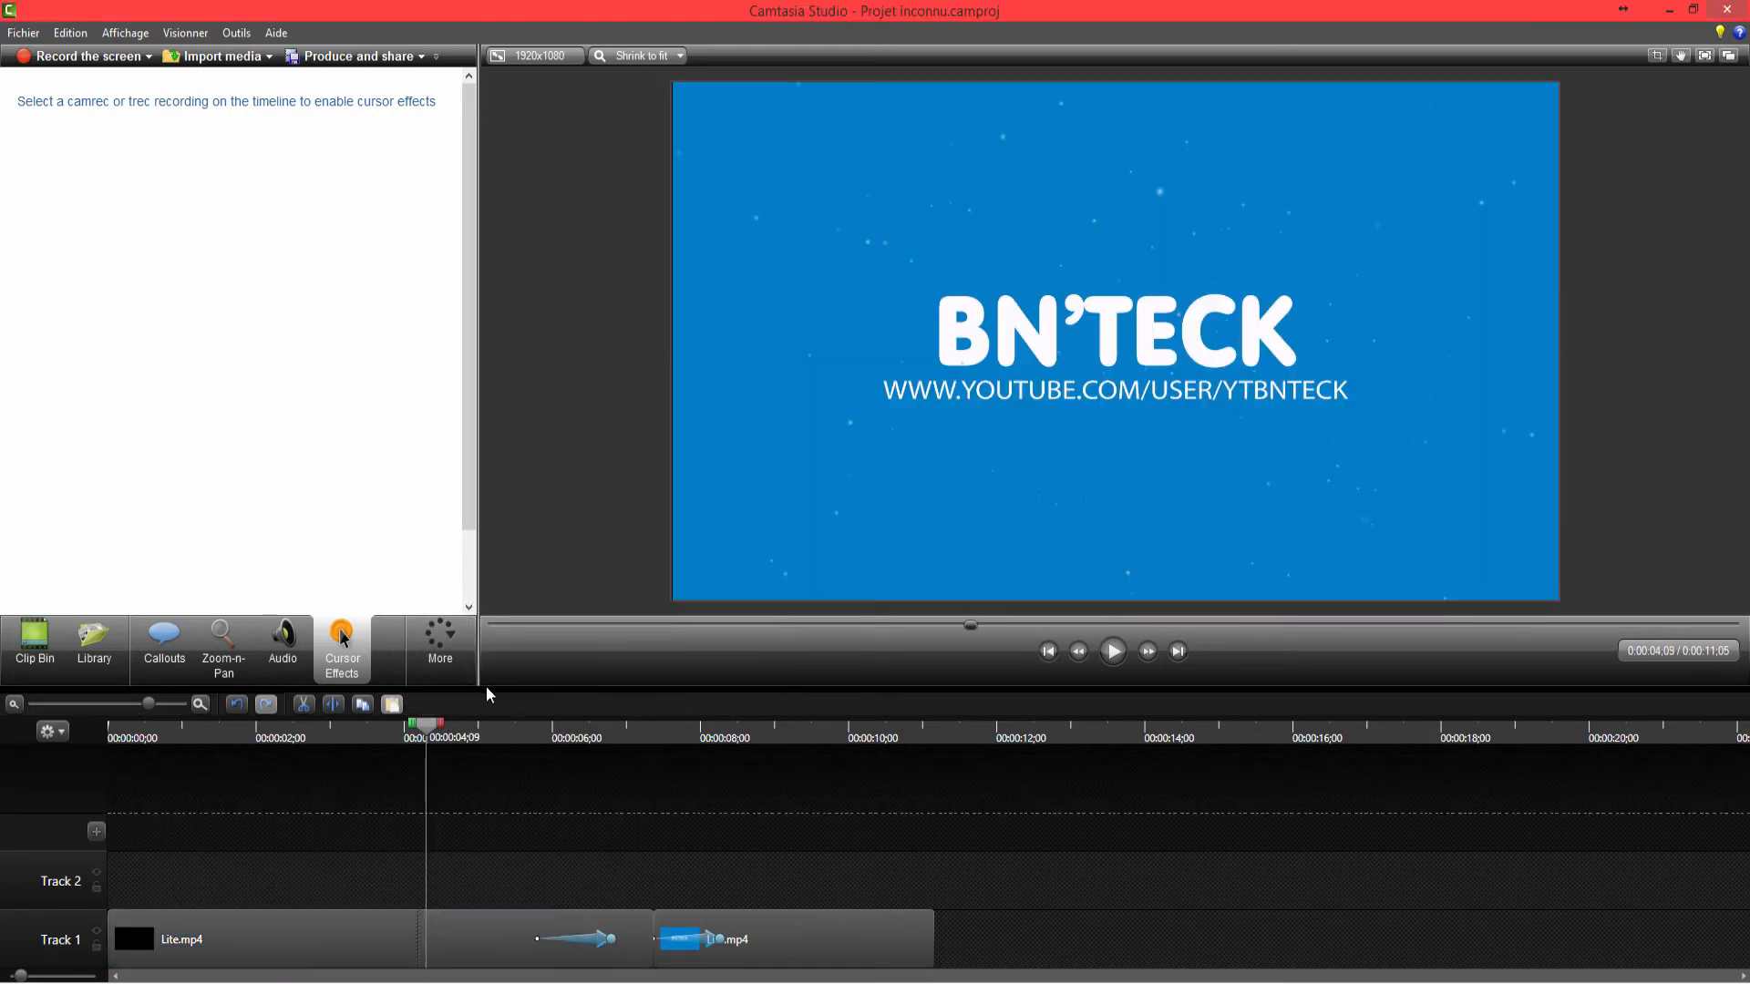
- Examine the Visual Properties and Voice Narration options
click(440, 638)
click(481, 699)
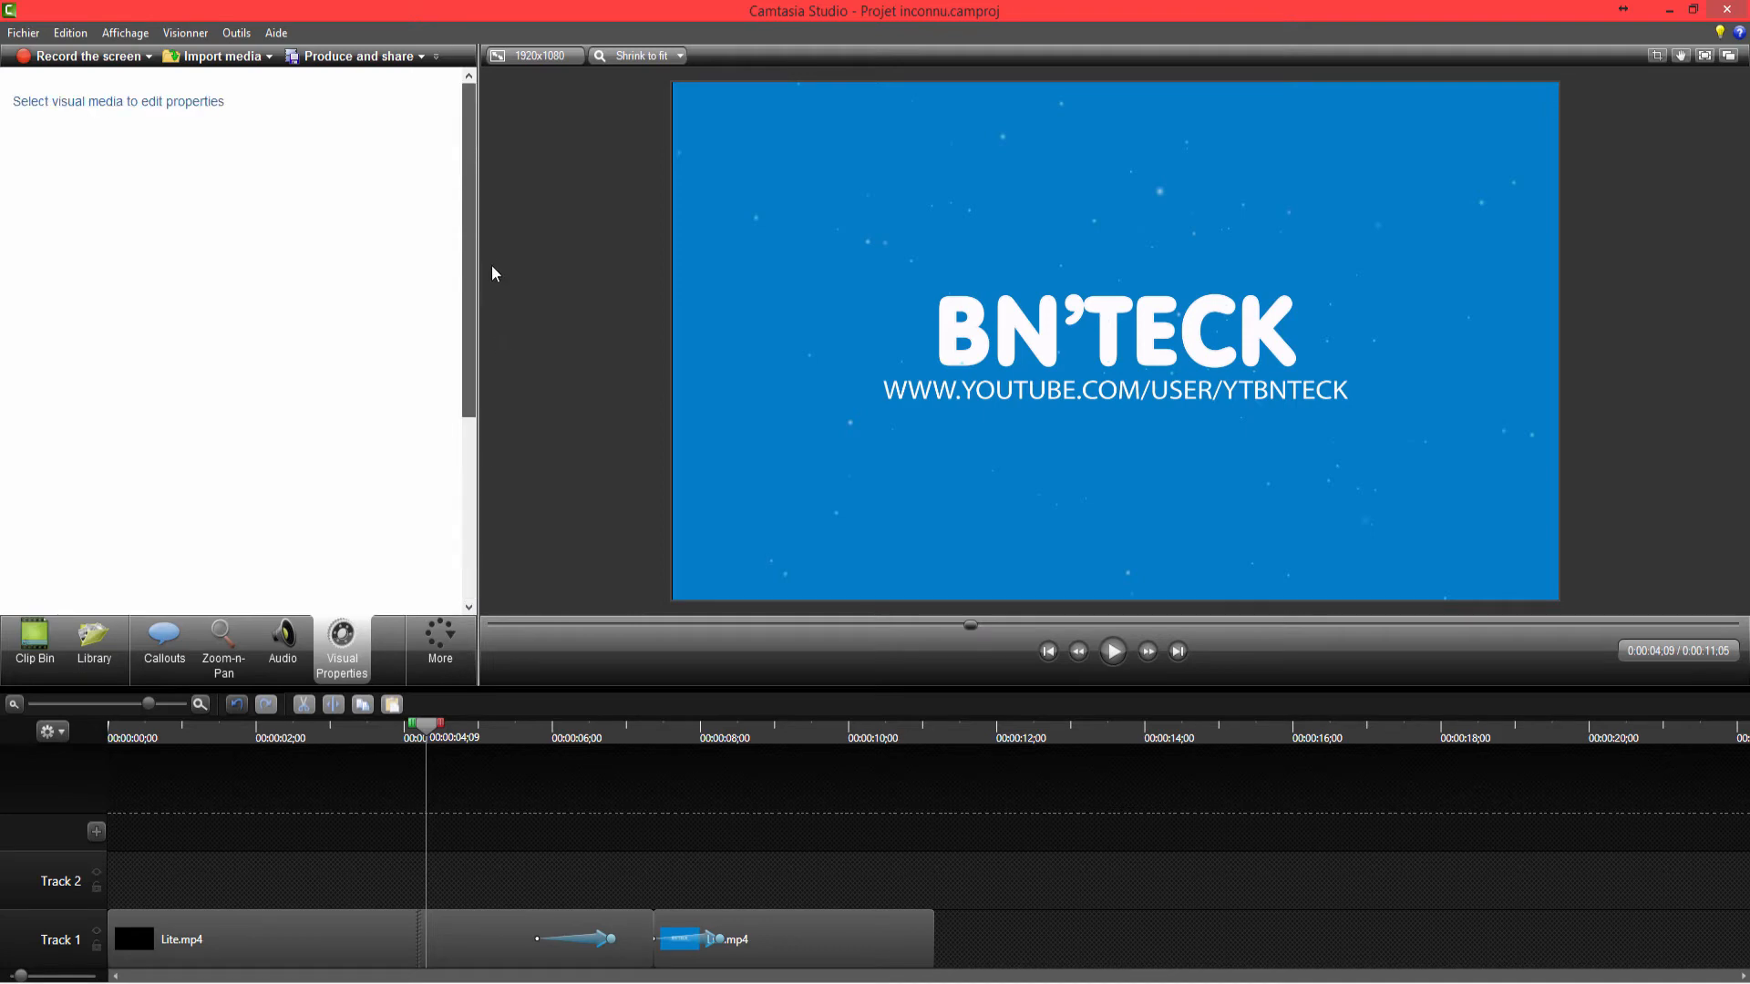
click(423, 625)
click(446, 723)
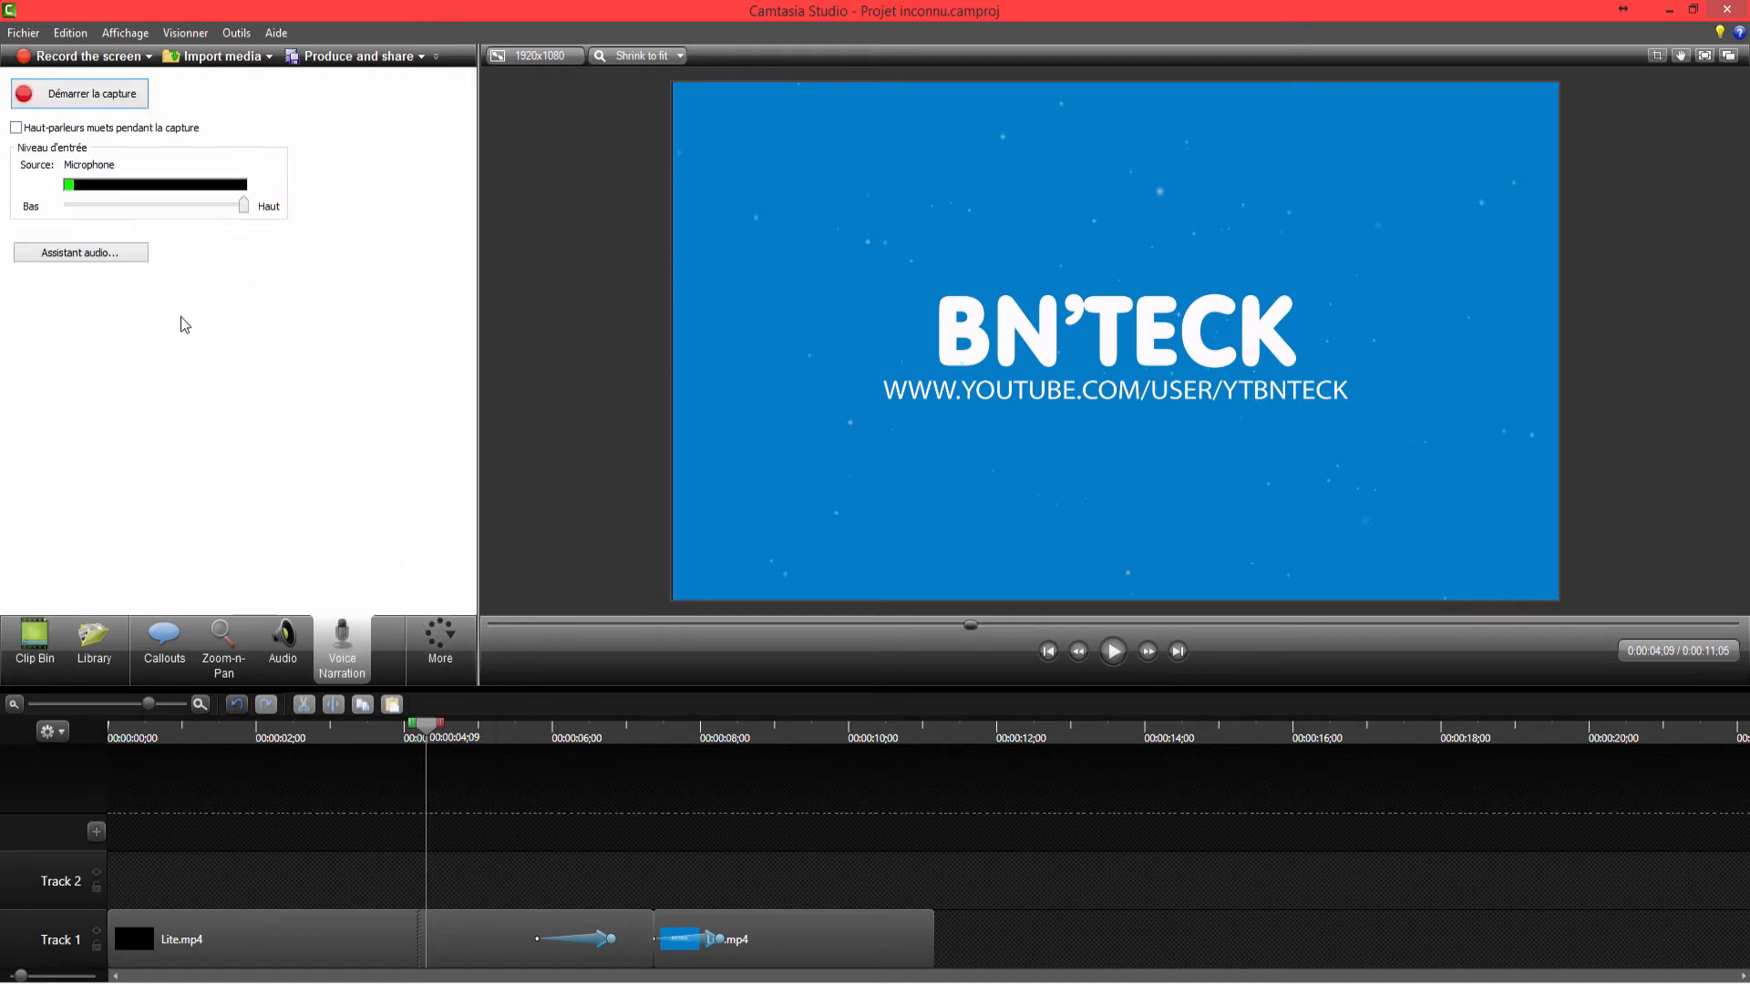
click(1089, 464)
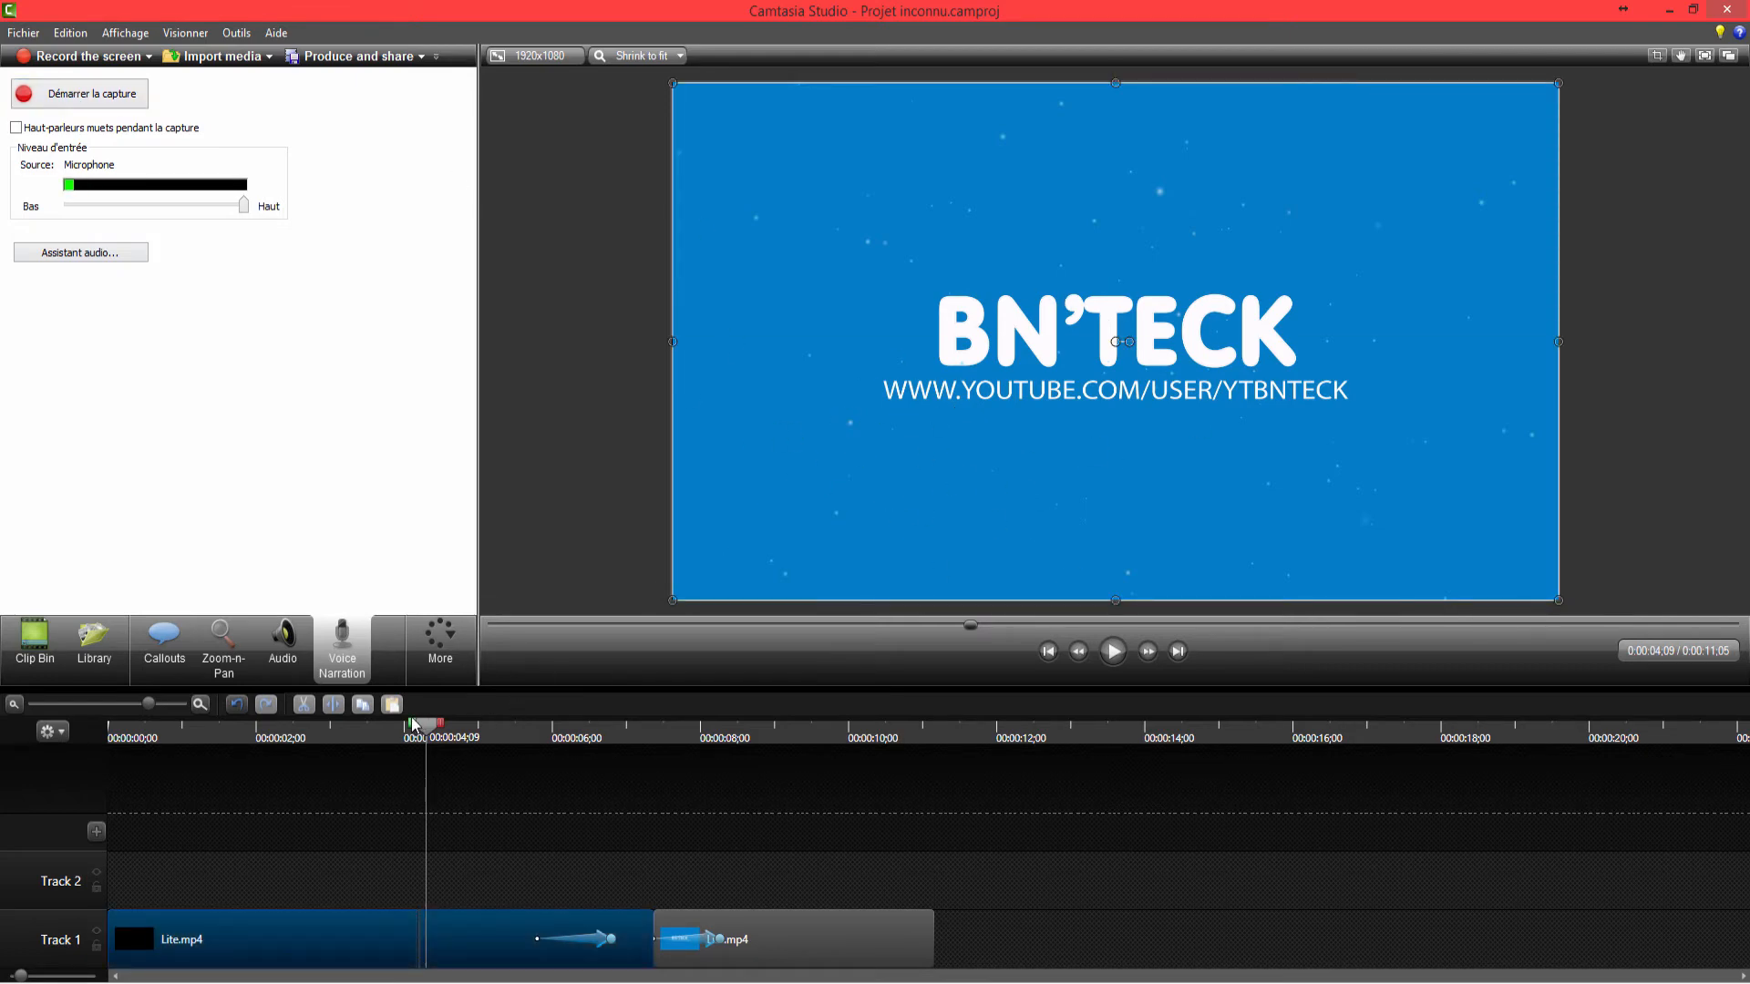
- Add a caption reading "ggjhk" at 00:00:02;07
click(440, 638)
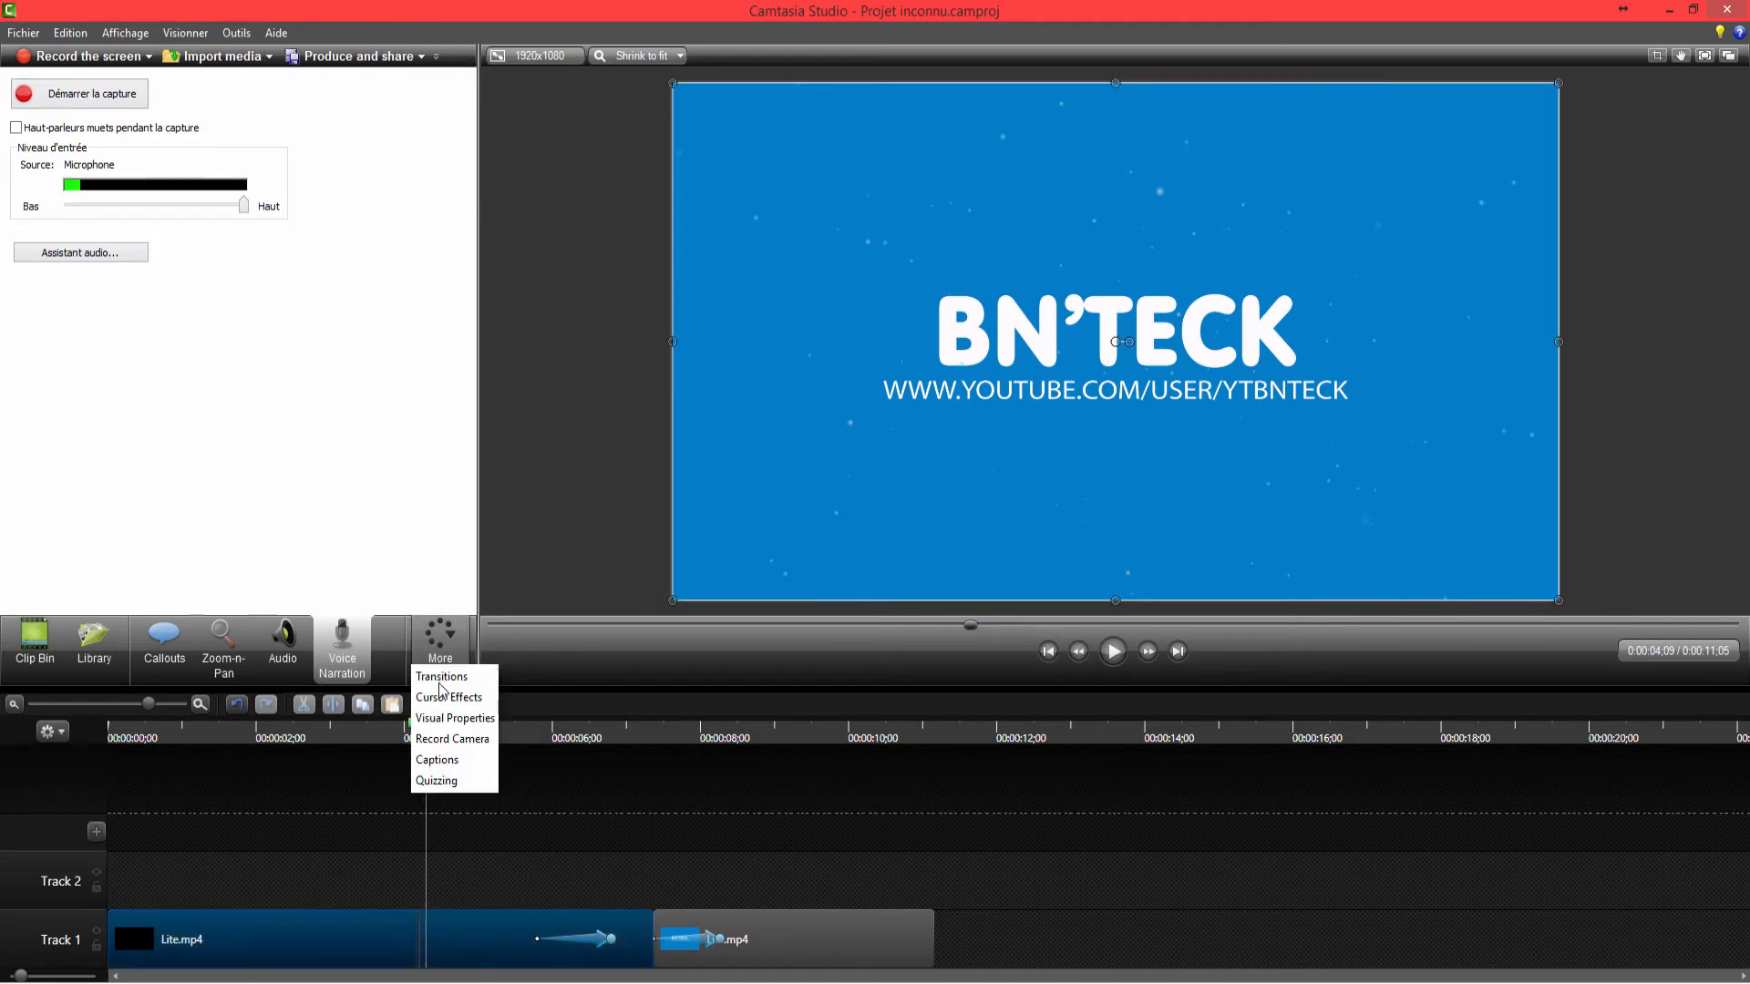
click(456, 746)
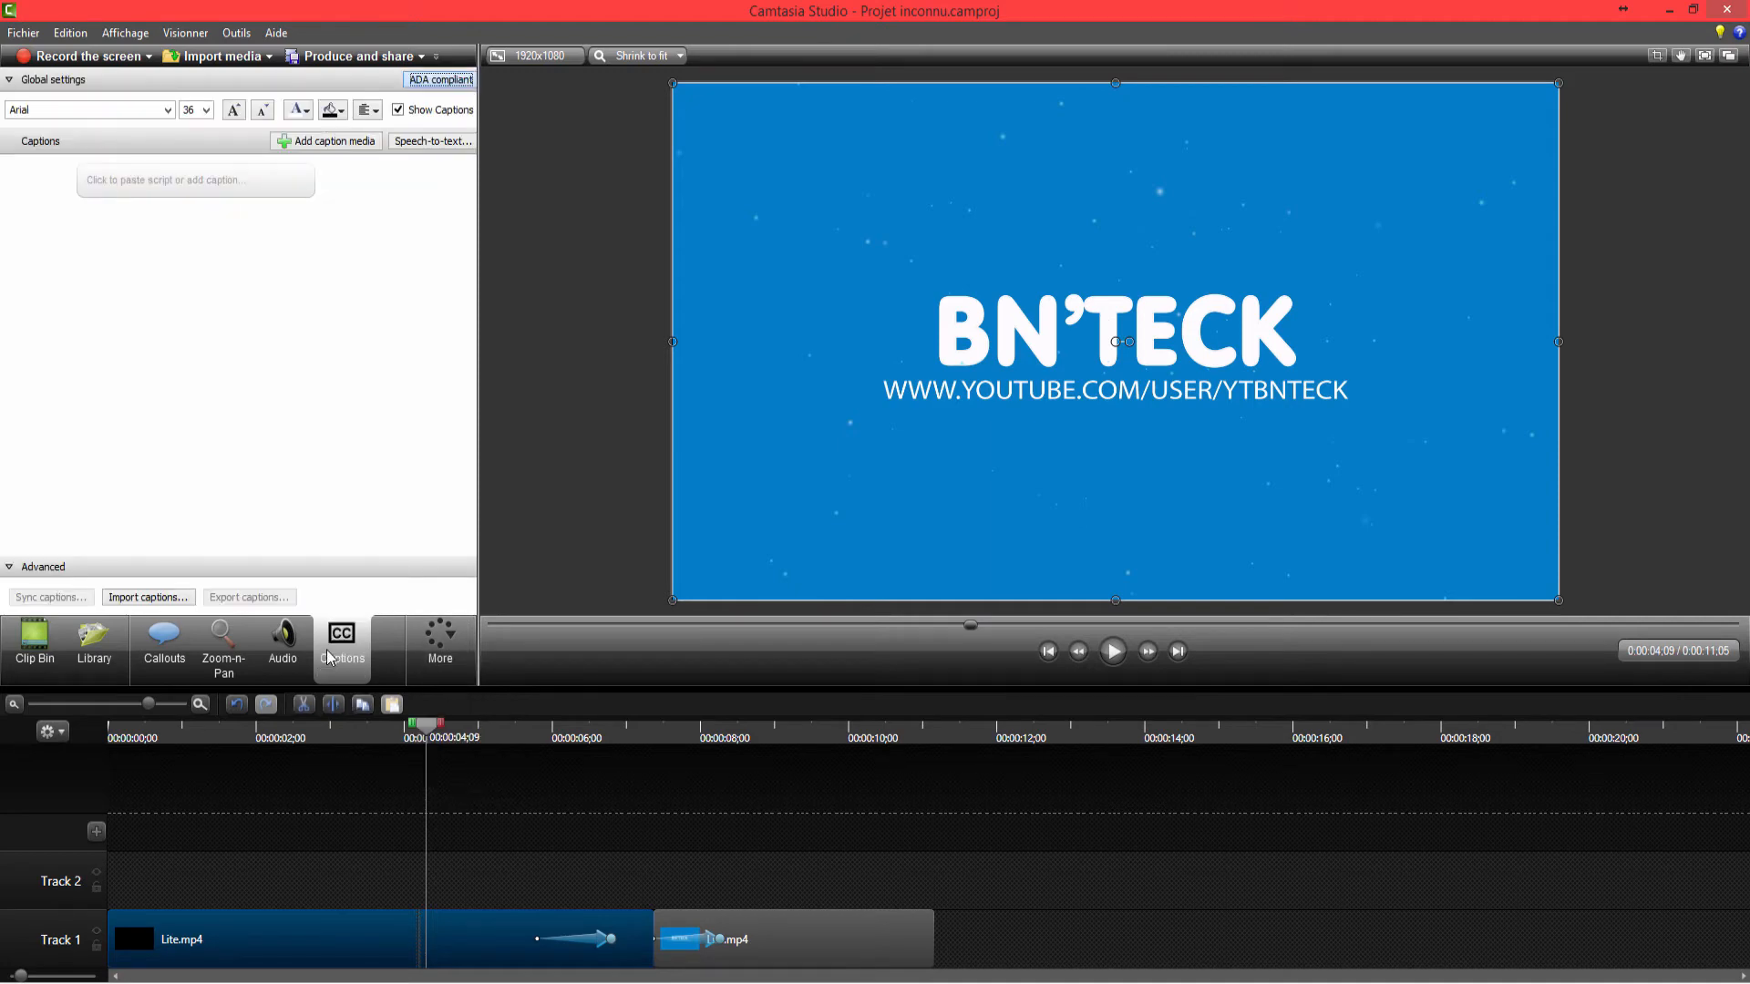
click(183, 181)
drag(325, 736, 273, 737)
click(182, 189)
text(ggjhk)
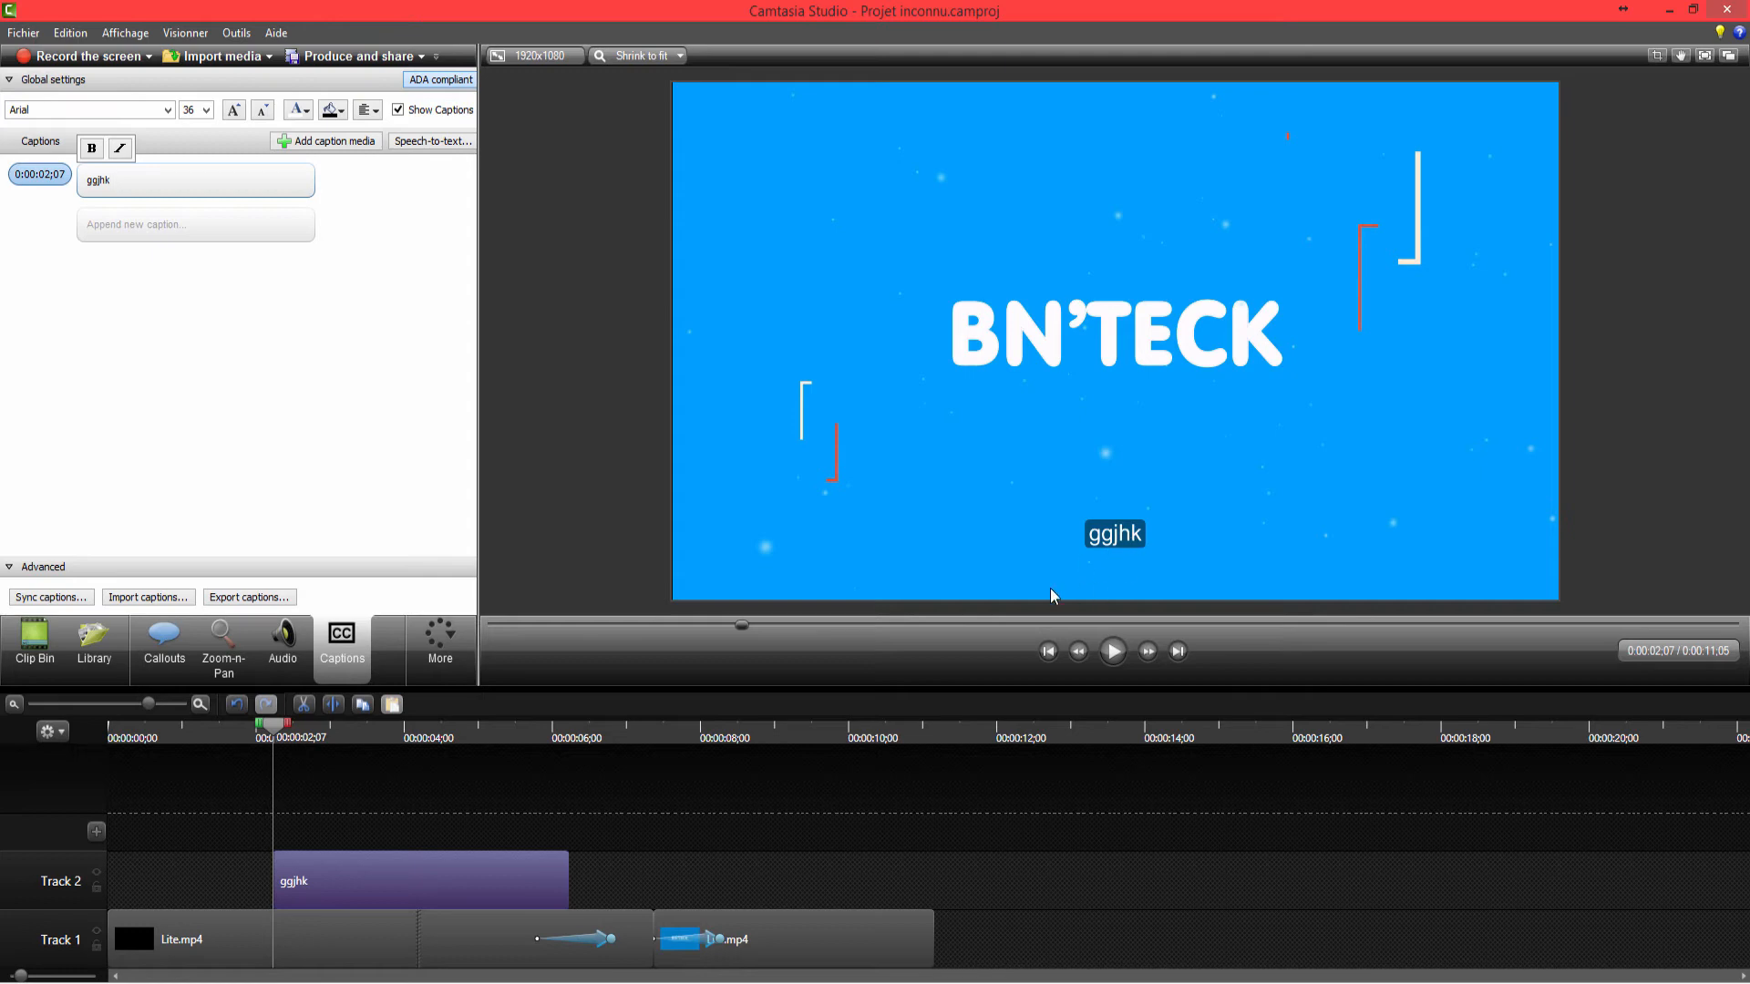
- Append four more captions after the first one, reading "fh", "bfb", "fb" and "fb"
click(128, 225)
text(fh)
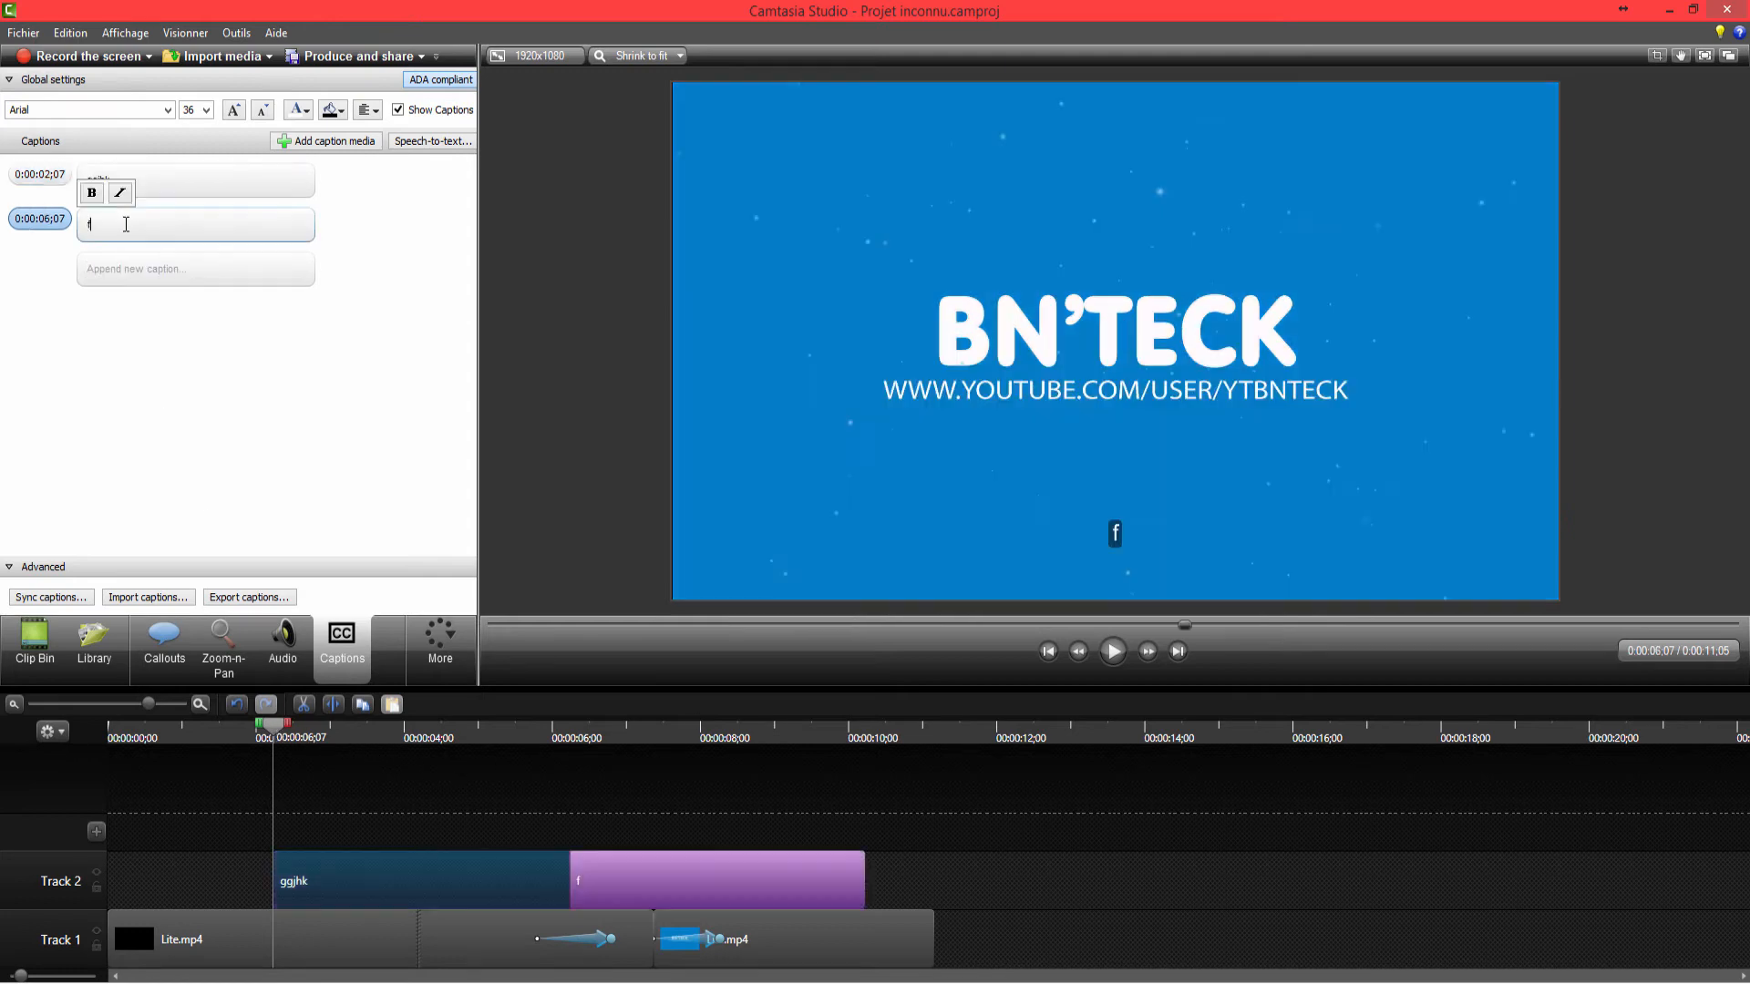
click(151, 278)
text(bfb)
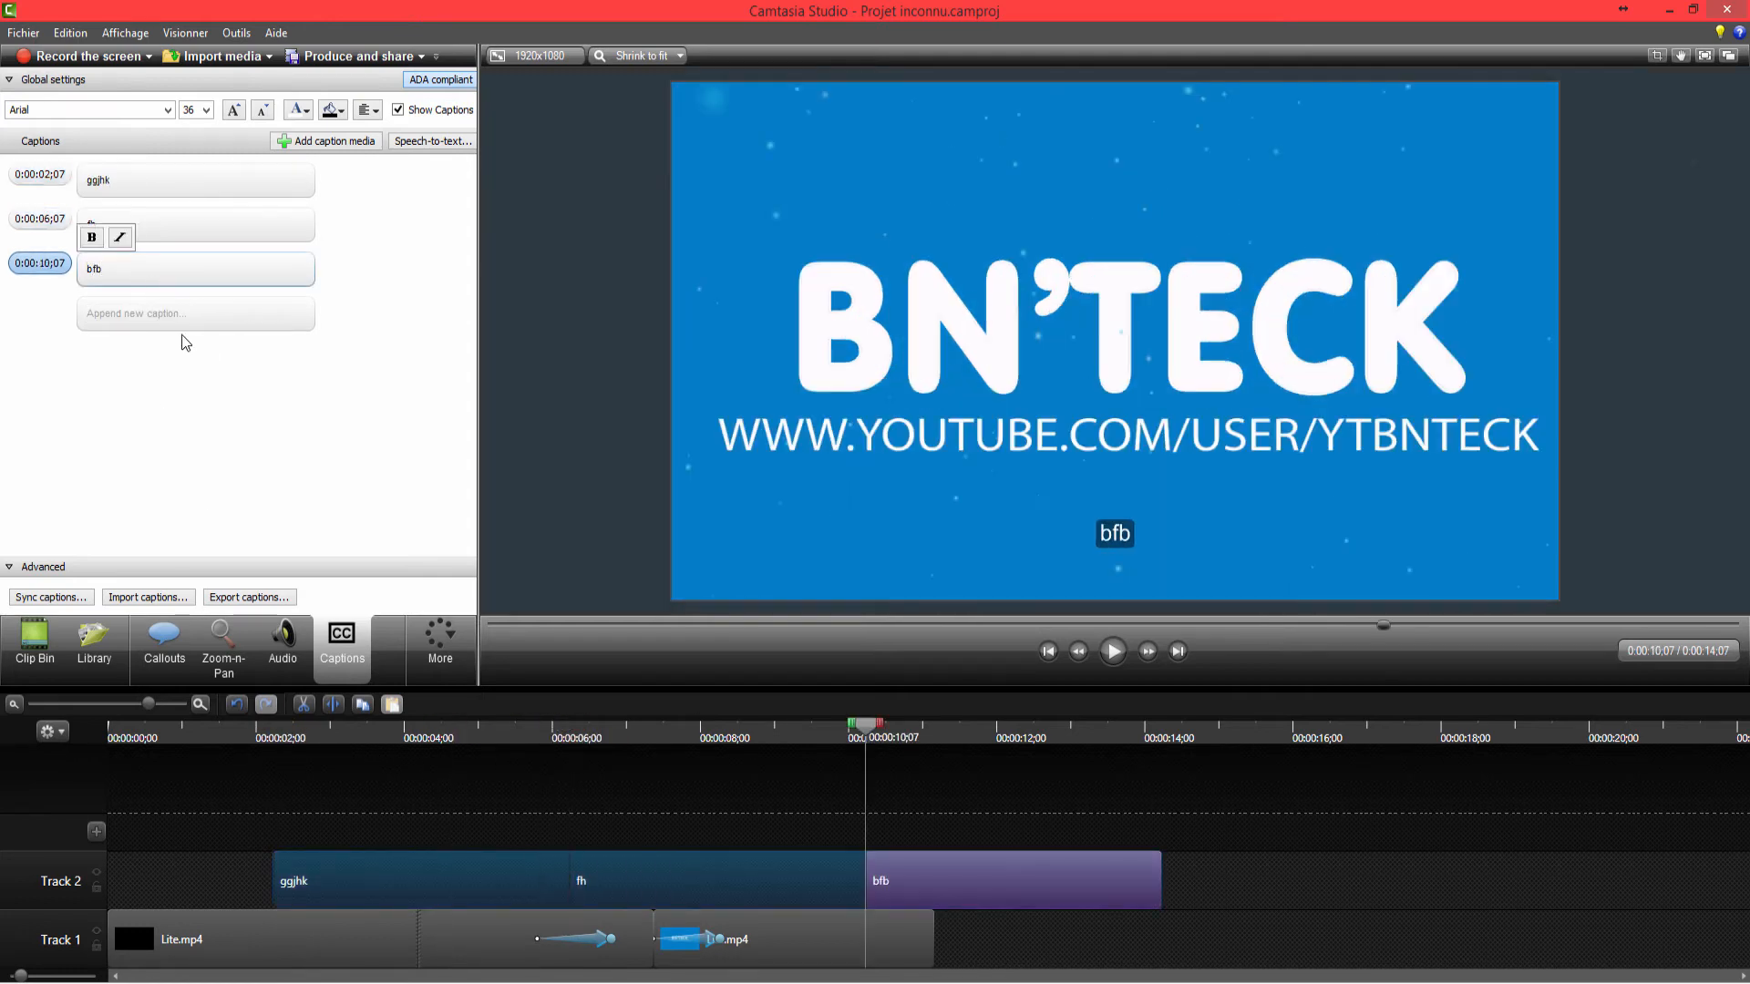
click(170, 315)
text(fb)
click(167, 374)
text(fb)
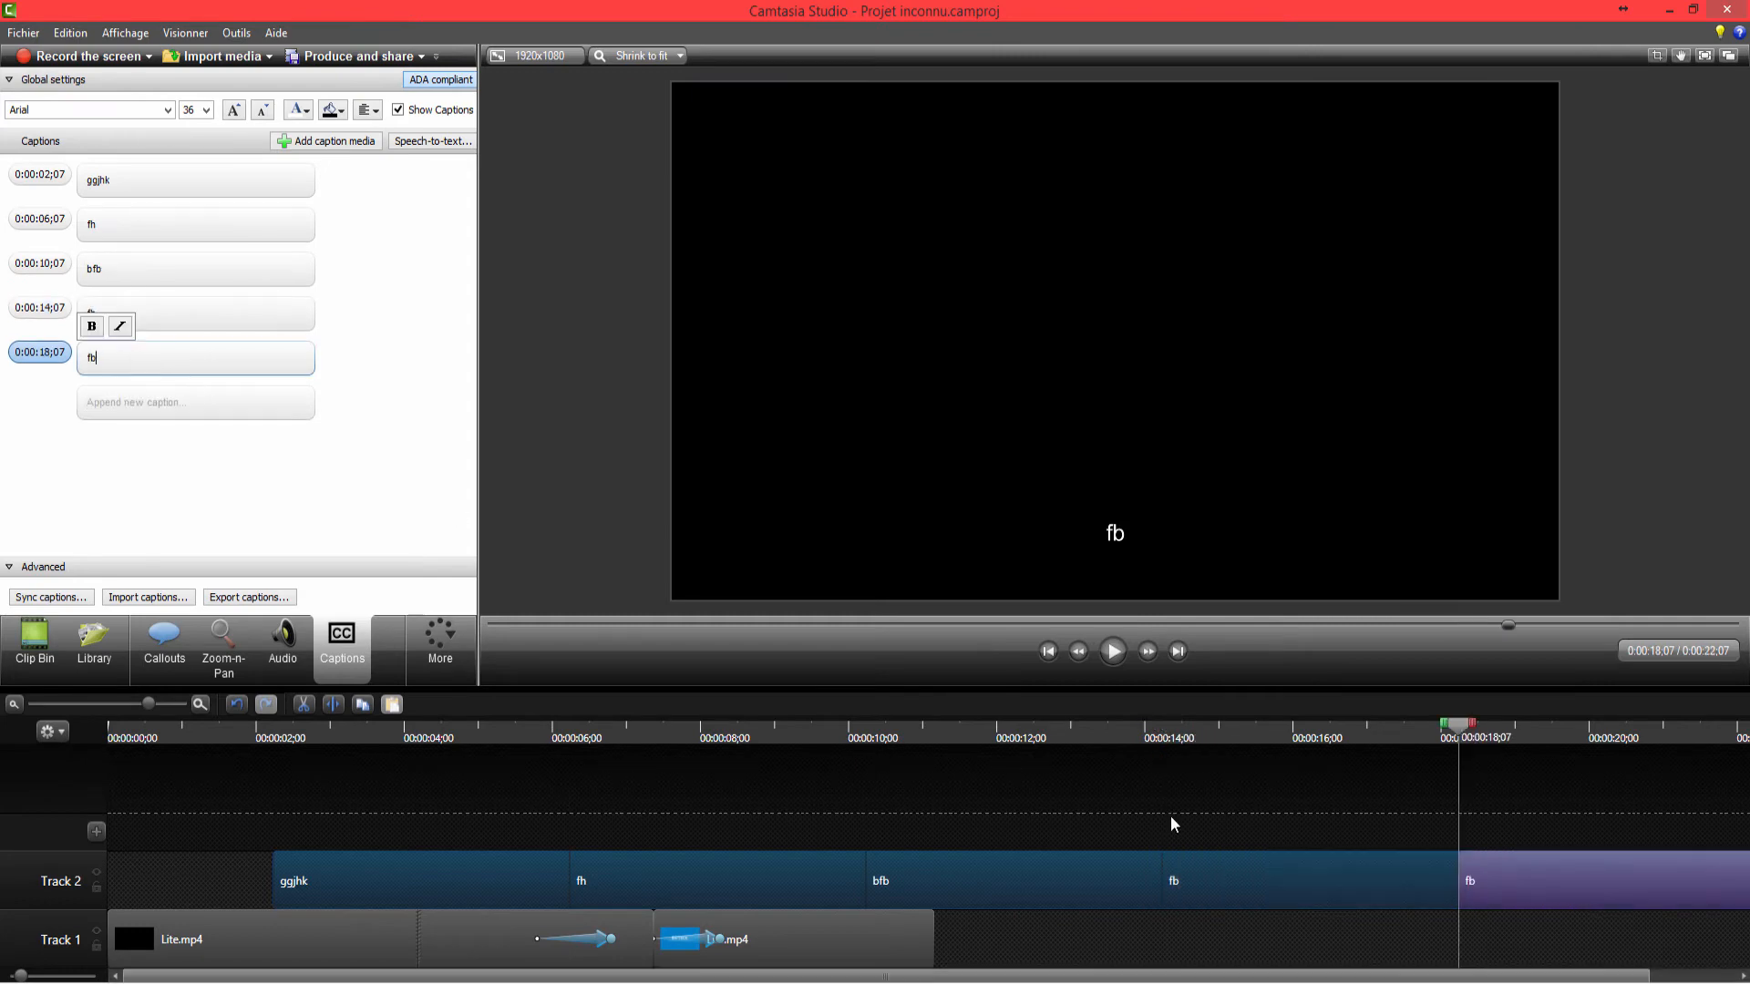
- Delete all the captions from Track 2
key(Delete)
key(Delete)
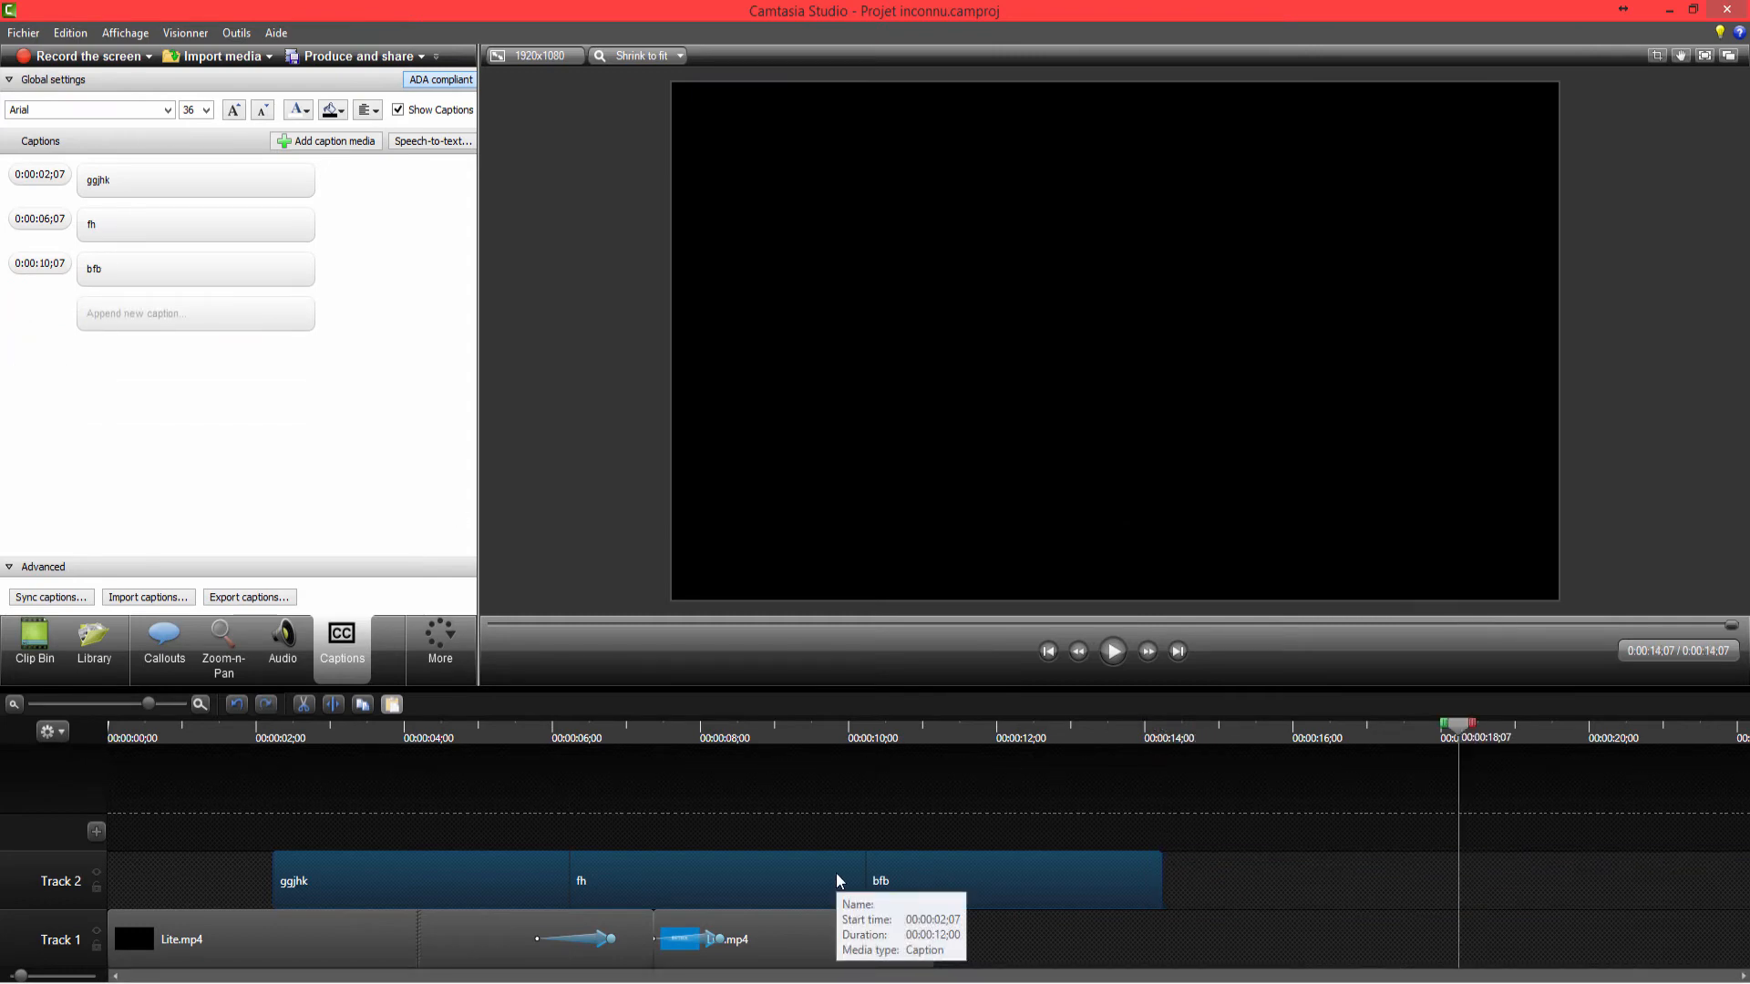
key(Delete)
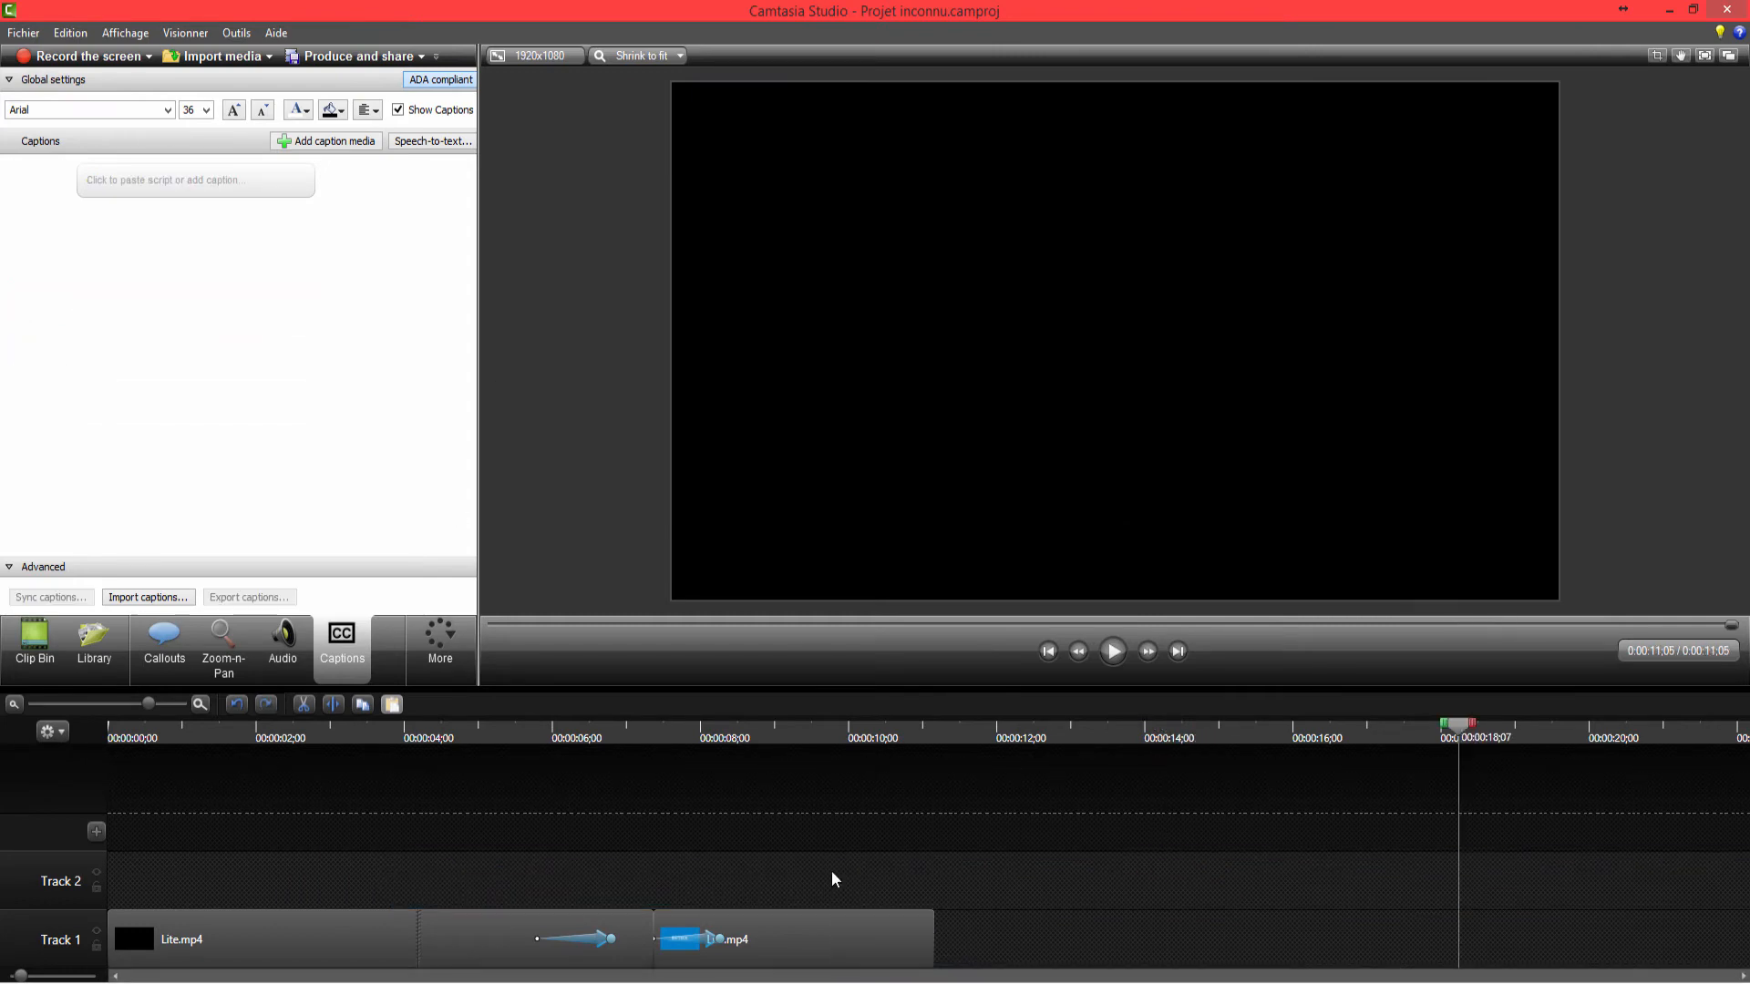
- Add a caption reading "fdh" at 00:00:18;07, set the caption font size to 28, and look at the font colour choices
click(202, 179)
text(fdh)
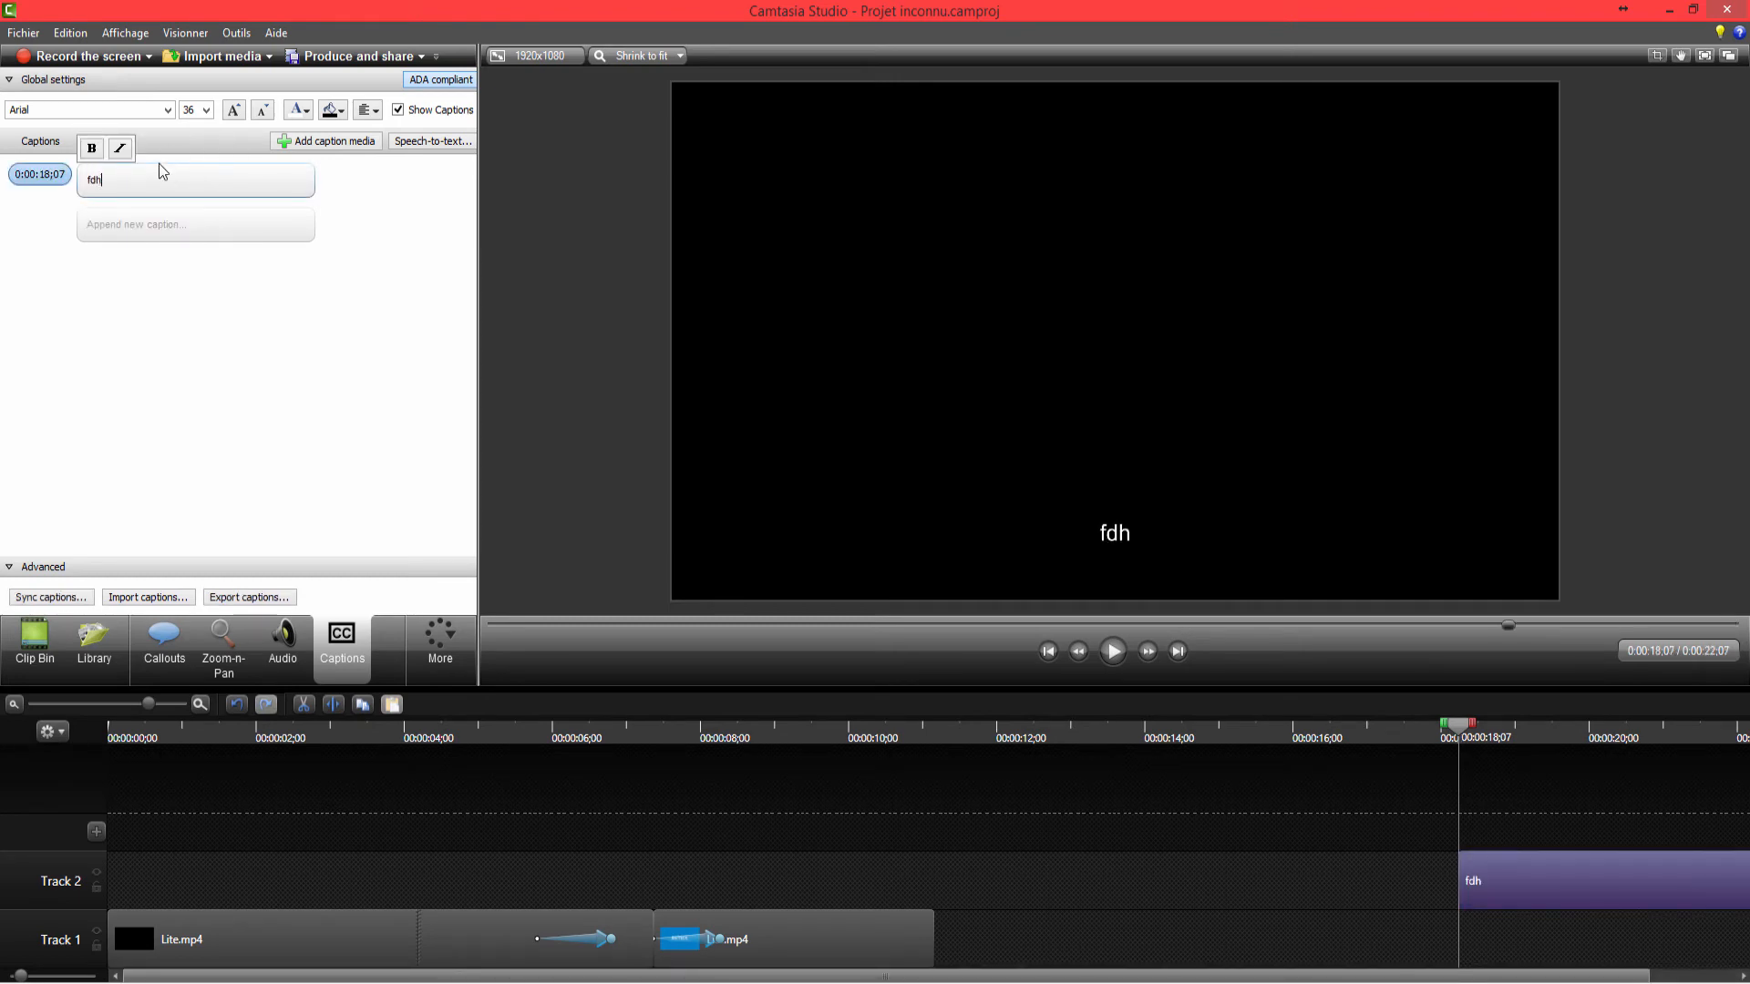
click(135, 114)
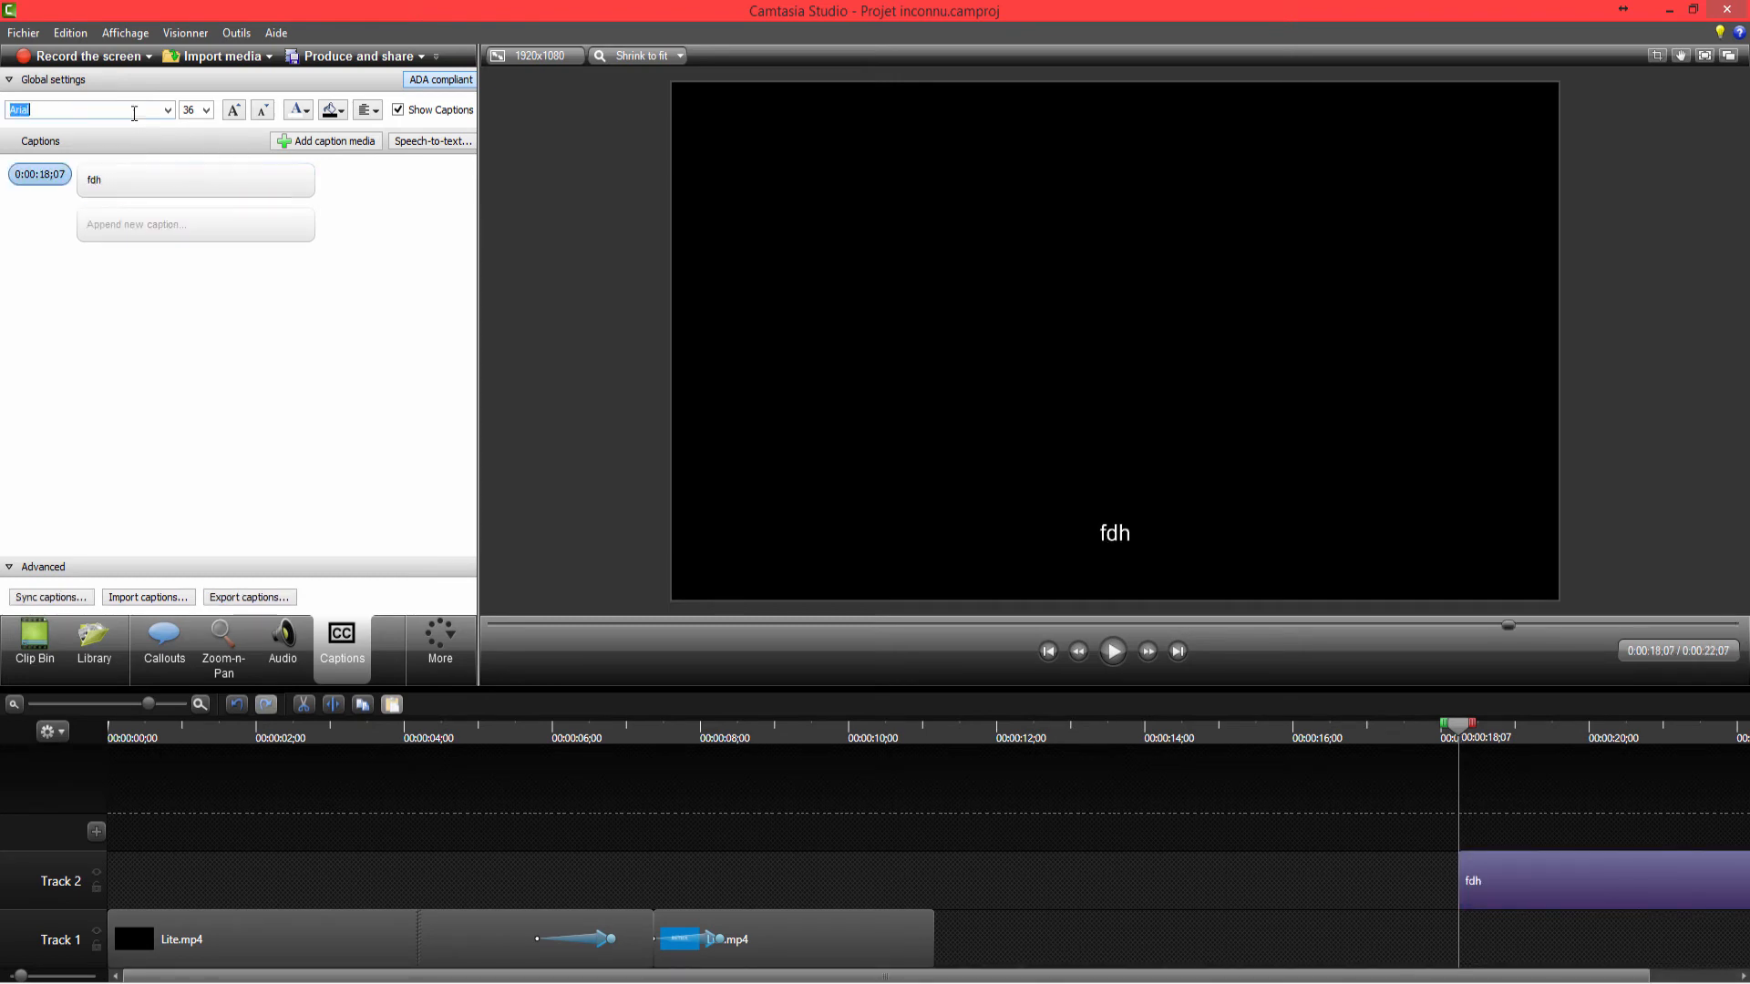
click(235, 111)
click(263, 110)
click(262, 111)
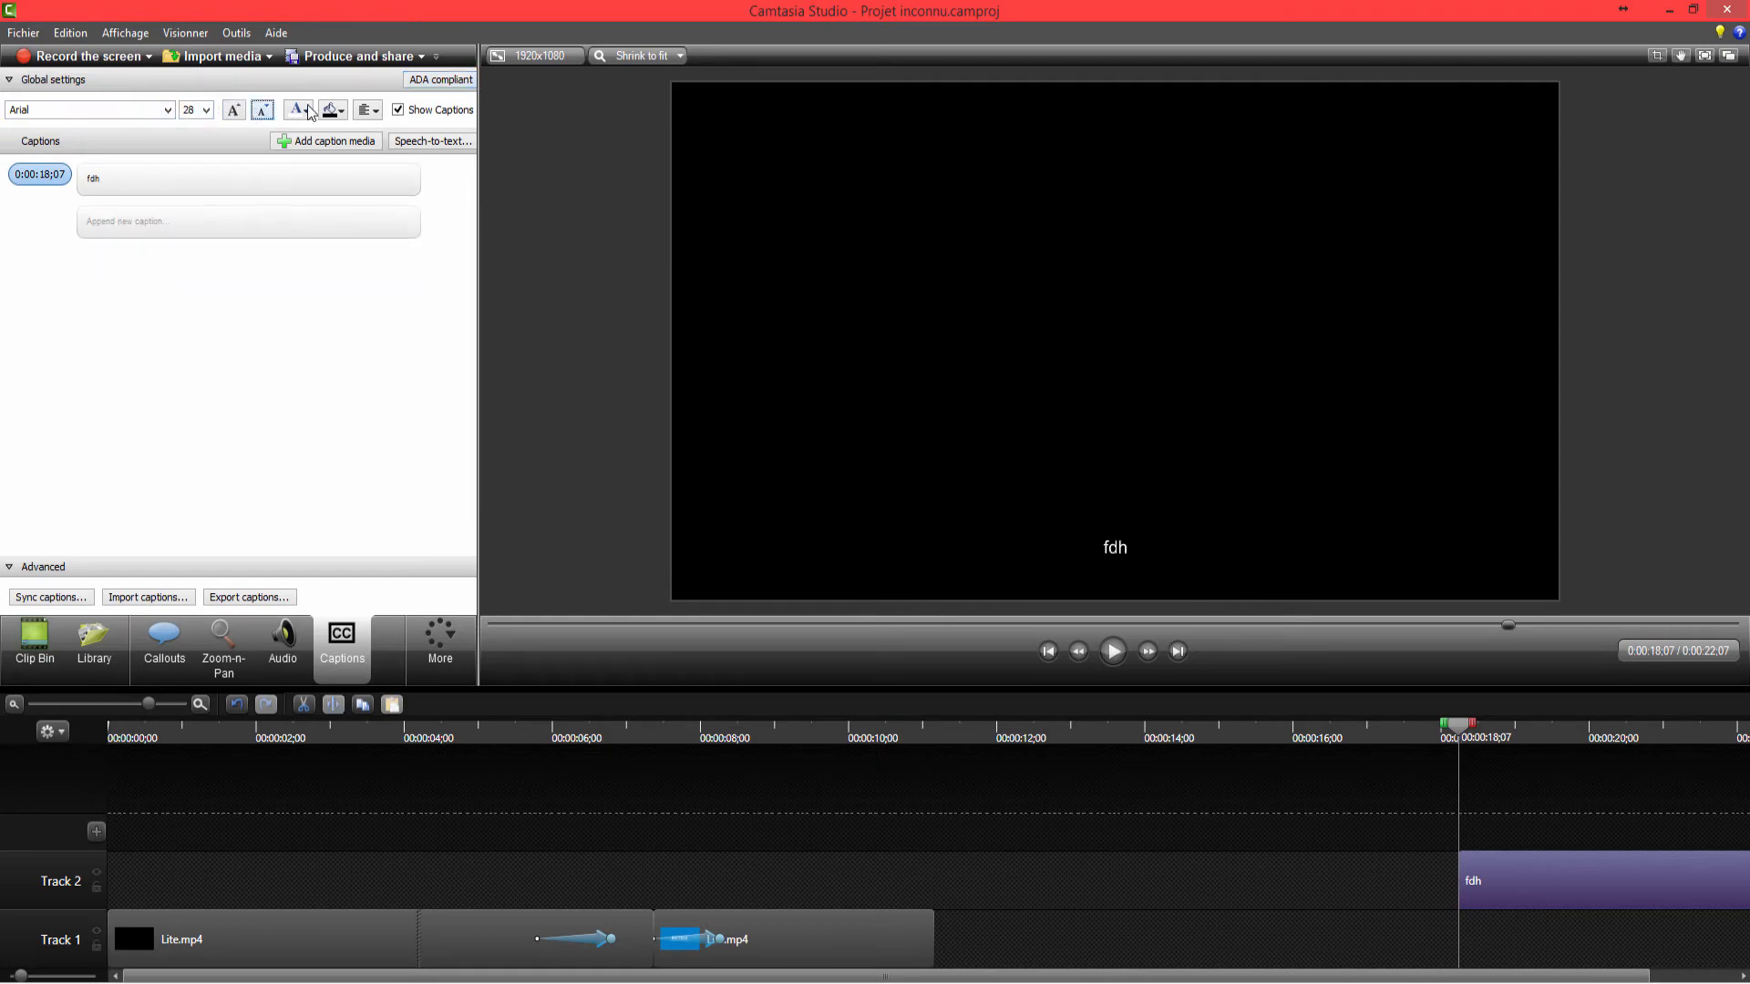
click(298, 110)
click(302, 492)
- Place a quiz marker at 00:00:18;07 on the timeline and play the video preview
click(438, 638)
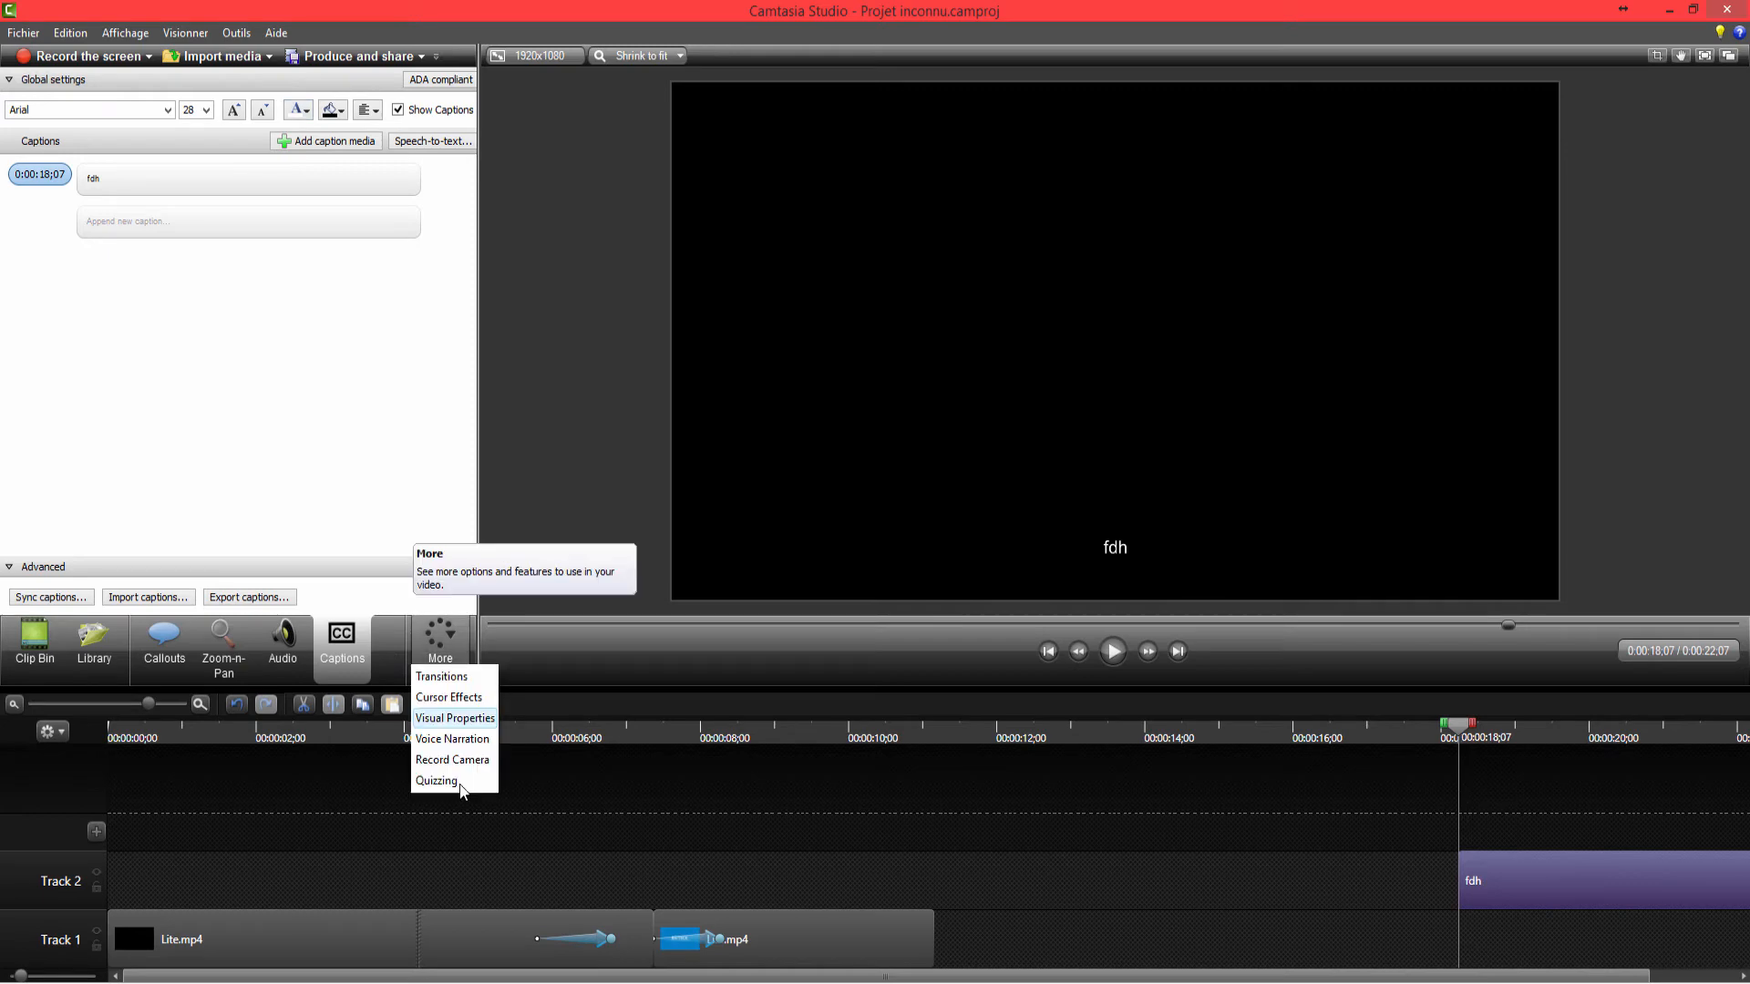
click(435, 781)
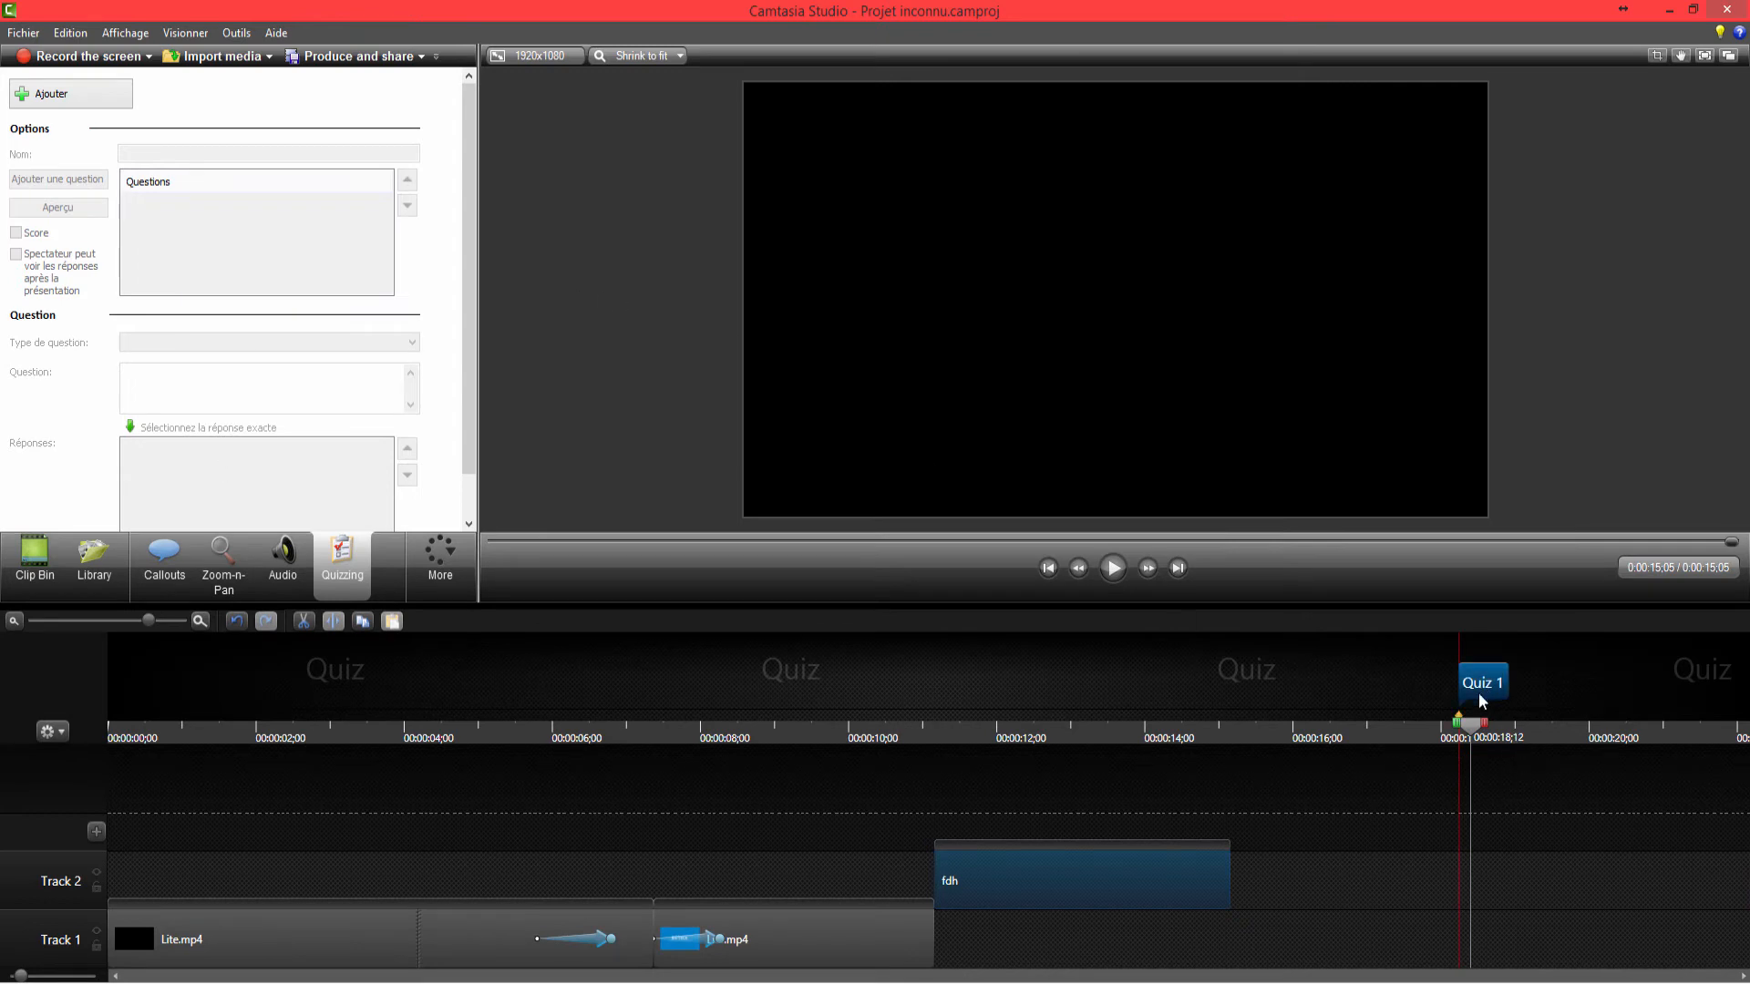
drag(1474, 725, 1493, 740)
click(1112, 570)
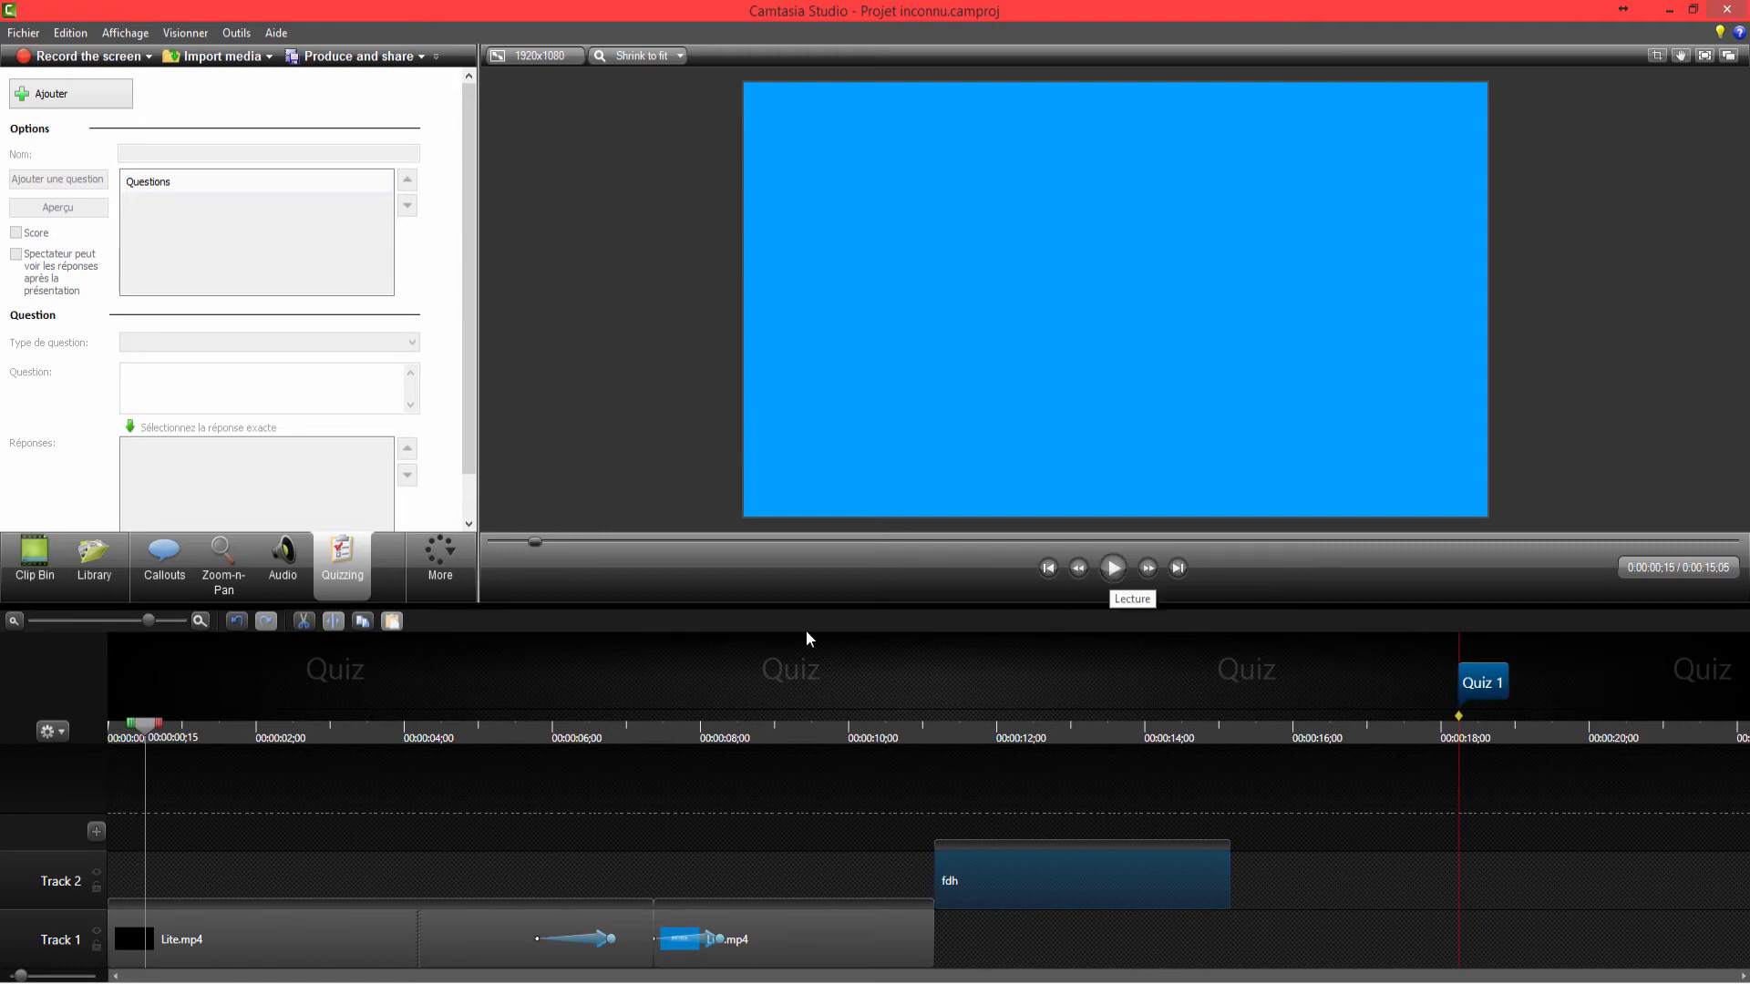
drag(469, 397, 497, 367)
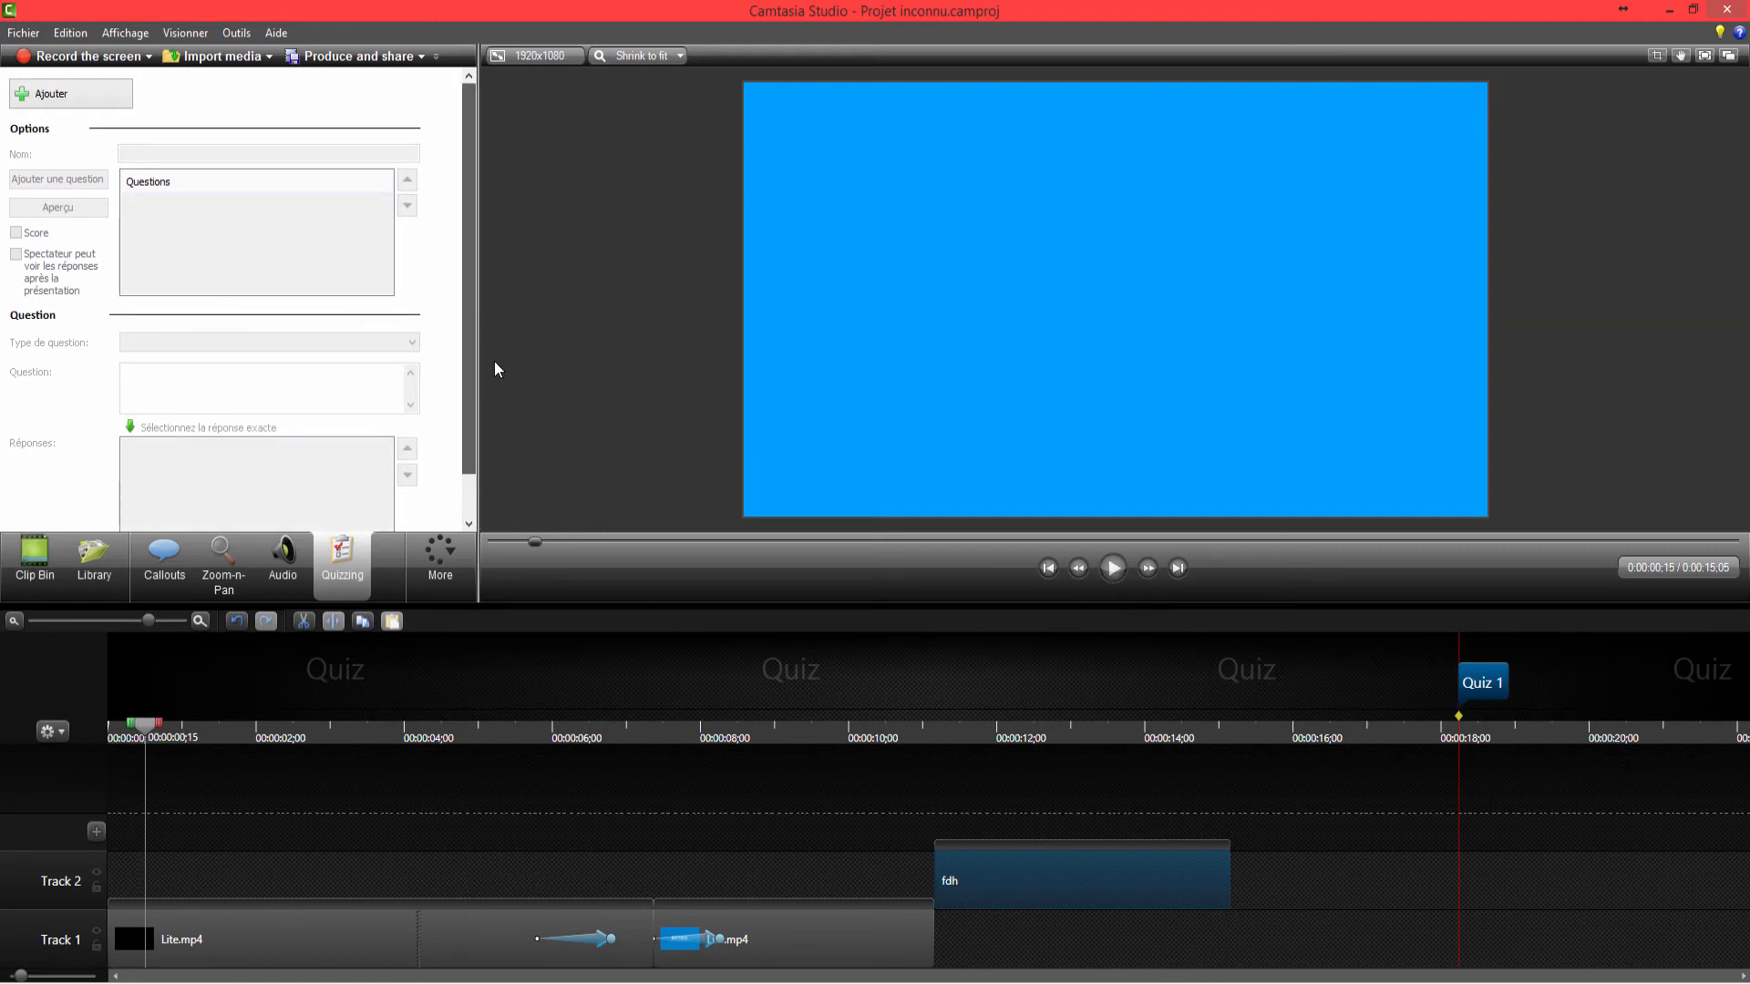
- Undo the quiz marker and the "fdh" caption's move on Track 2
click(1280, 863)
key(ctrl+z)
key(ctrl+z)
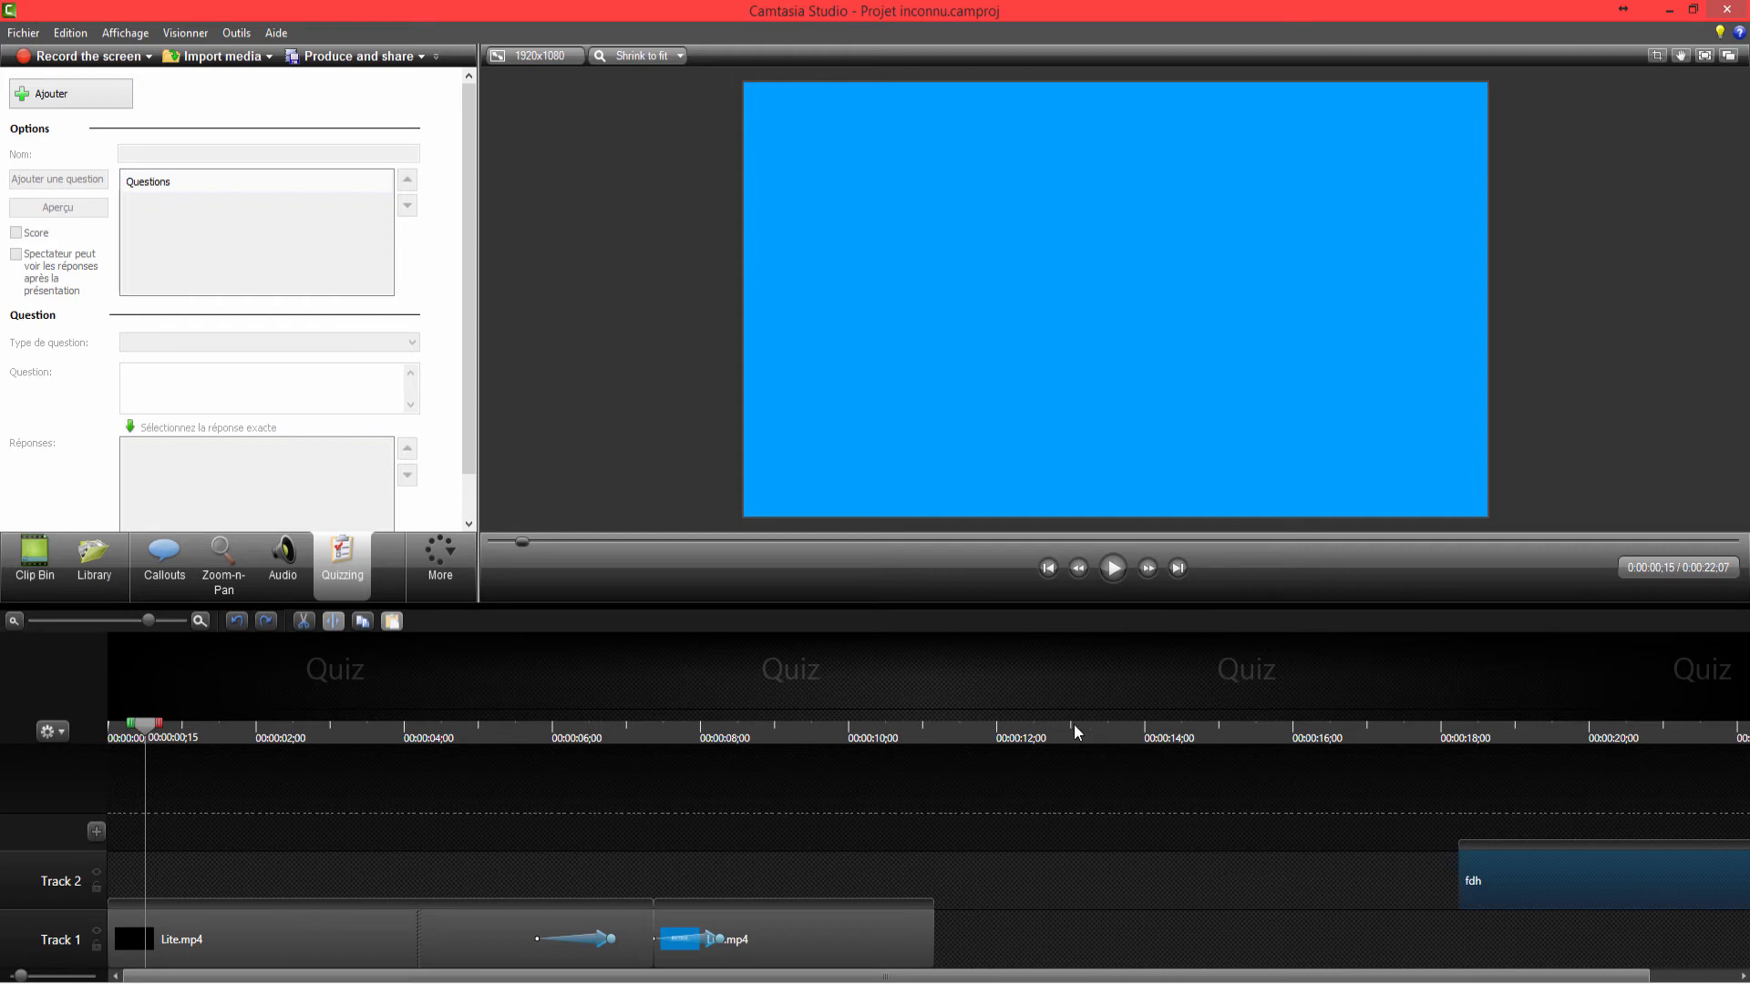
- Check the remaining extra features and return to the project's media in the Clip Bin
click(440, 549)
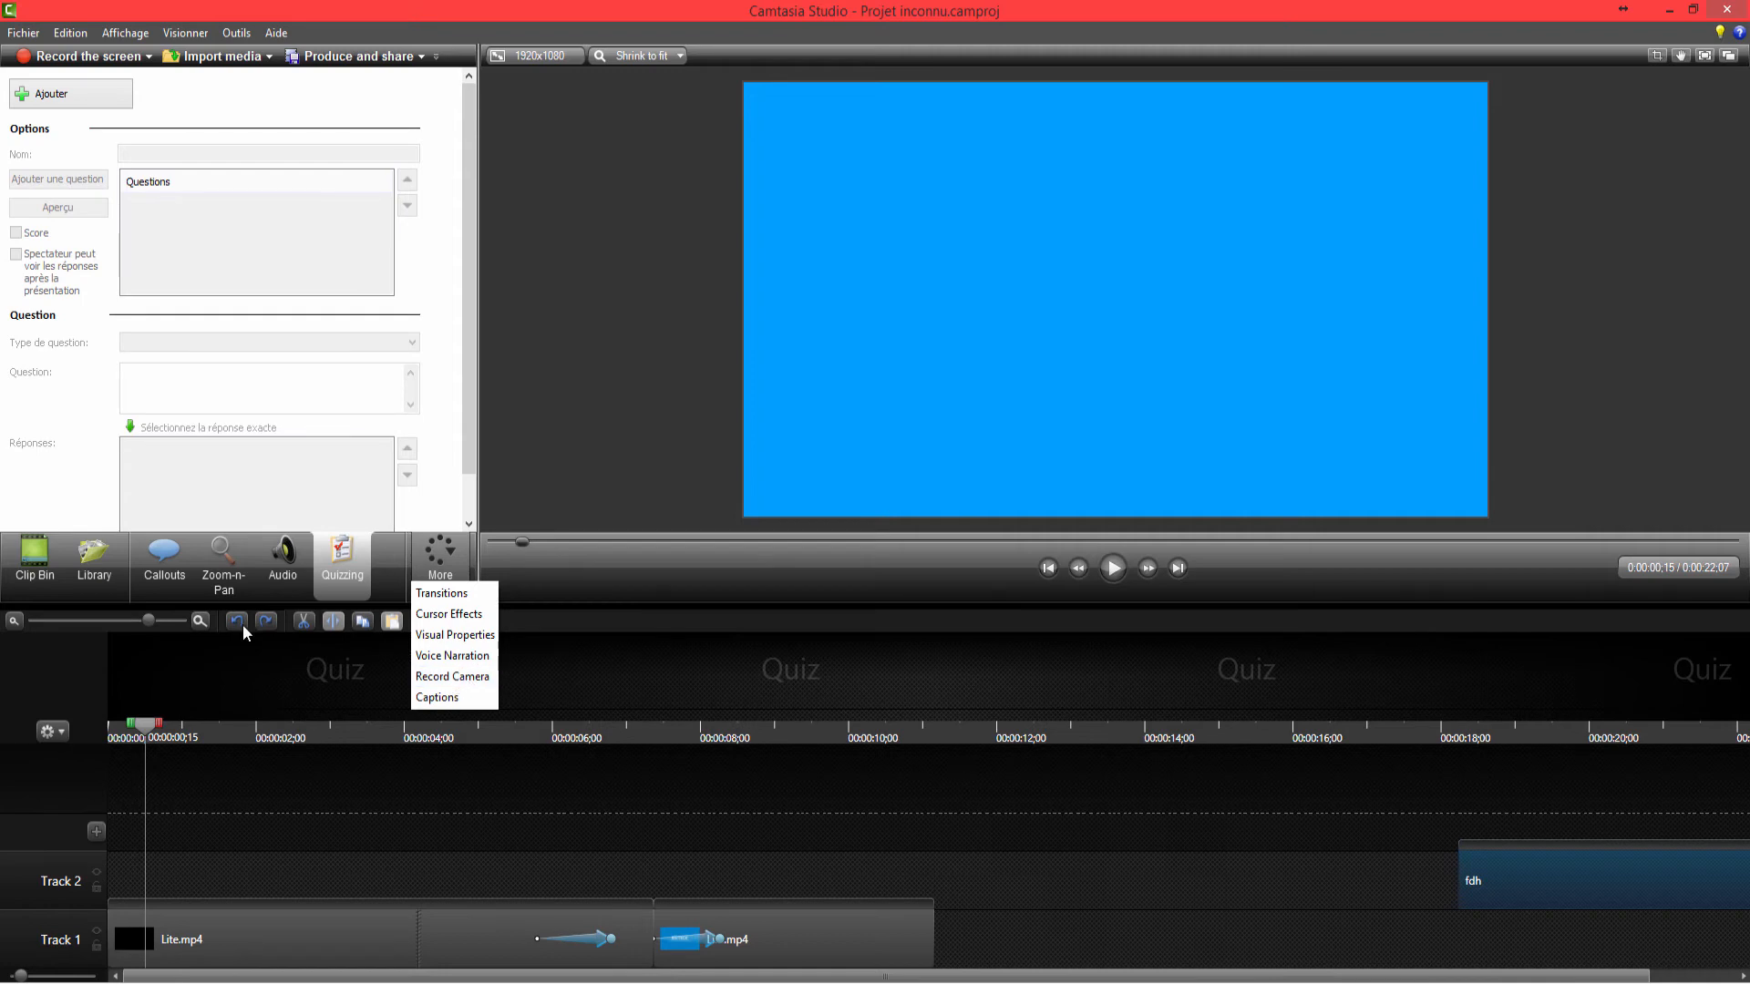
click(51, 566)
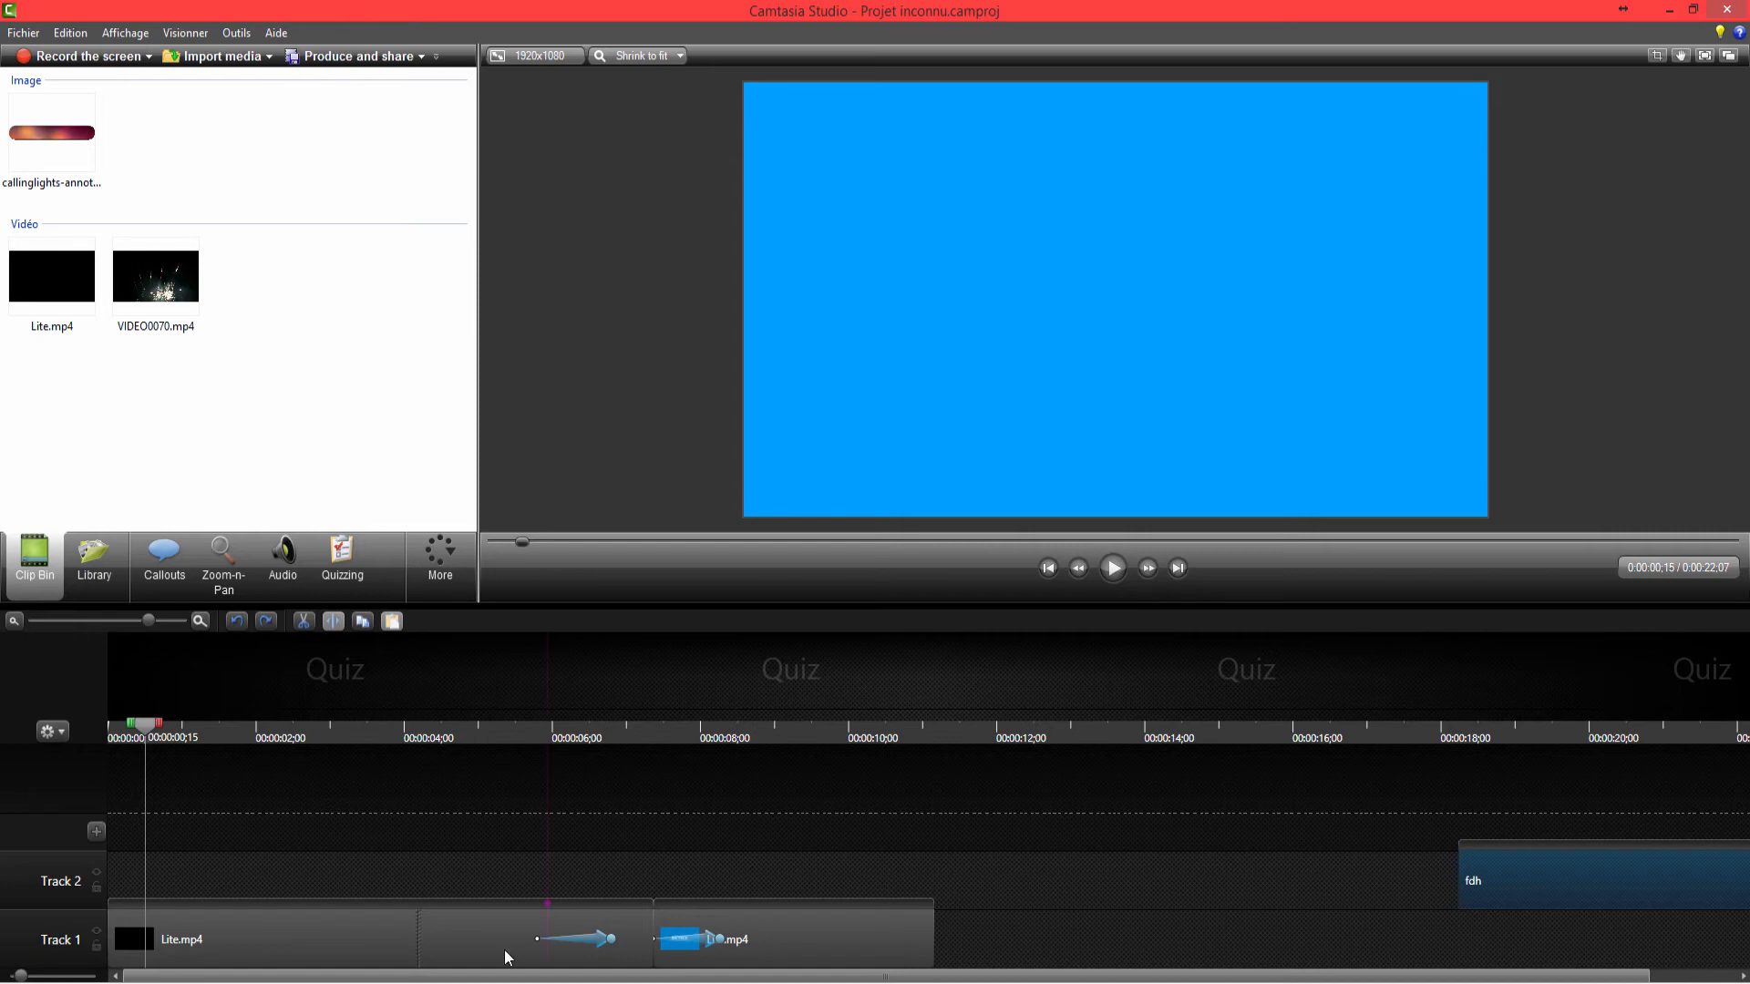
- Mark a timeline selection from 00:00:03;04 to just past 00:00:04;00 and check the actions available for it
click(283, 932)
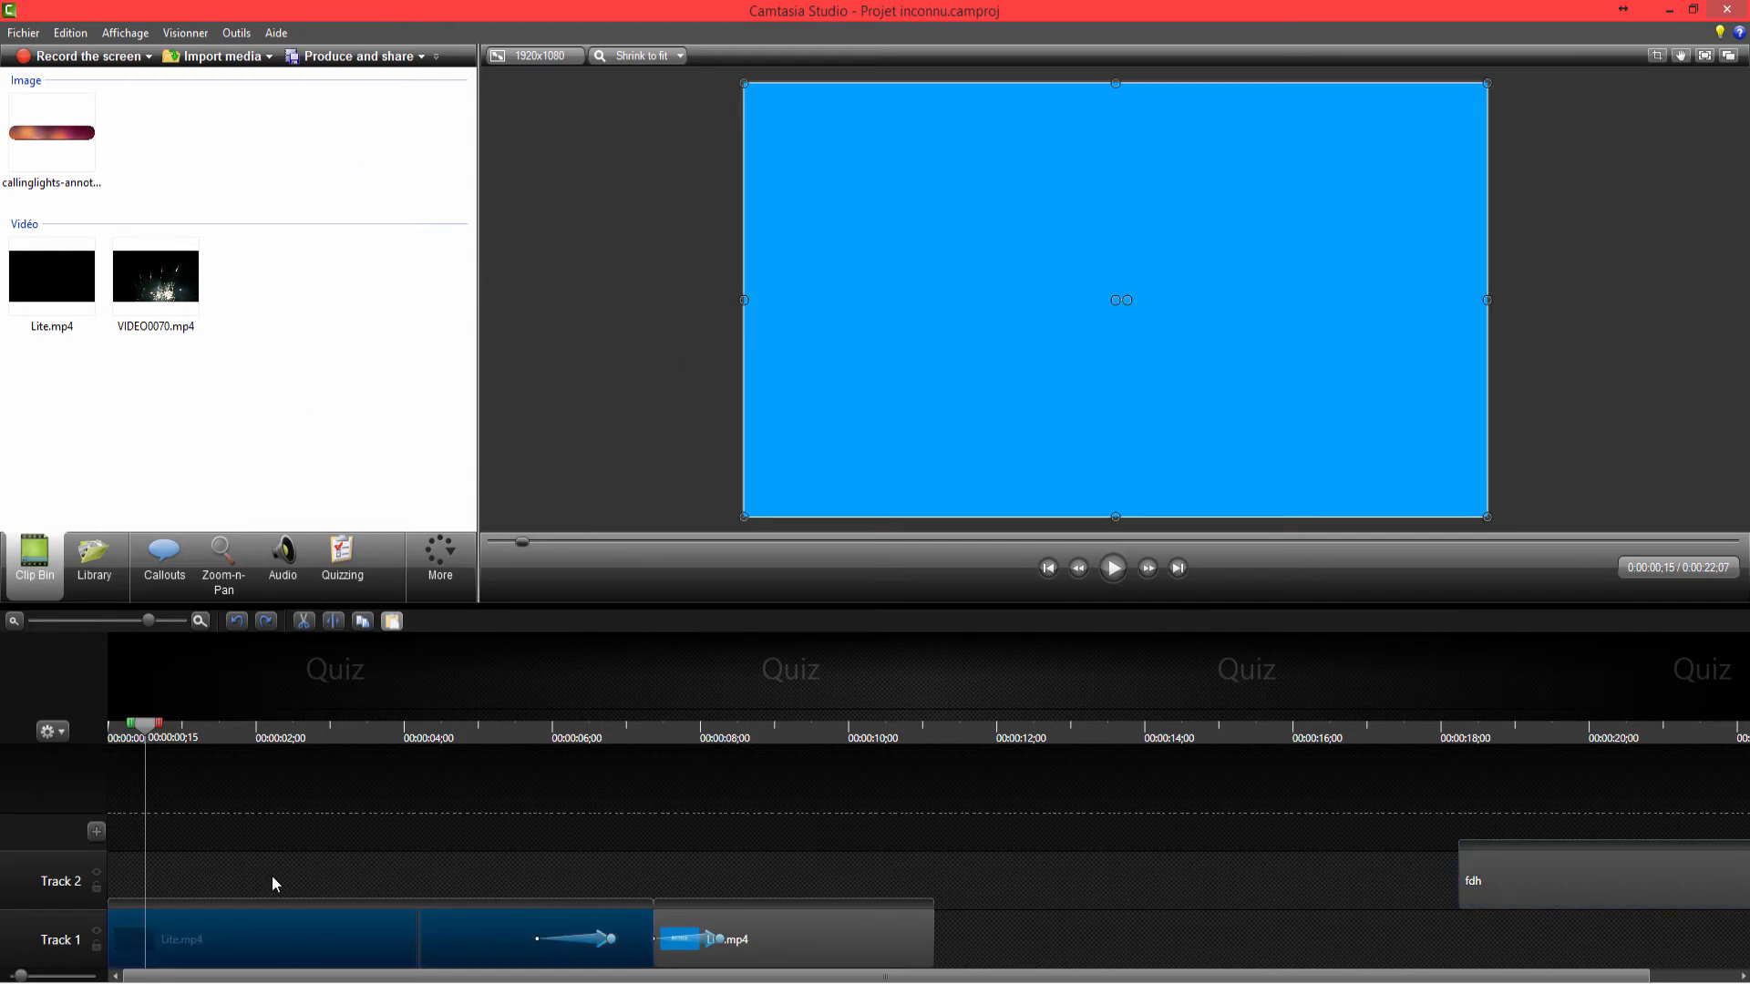
drag(151, 735, 424, 728)
right_click(383, 809)
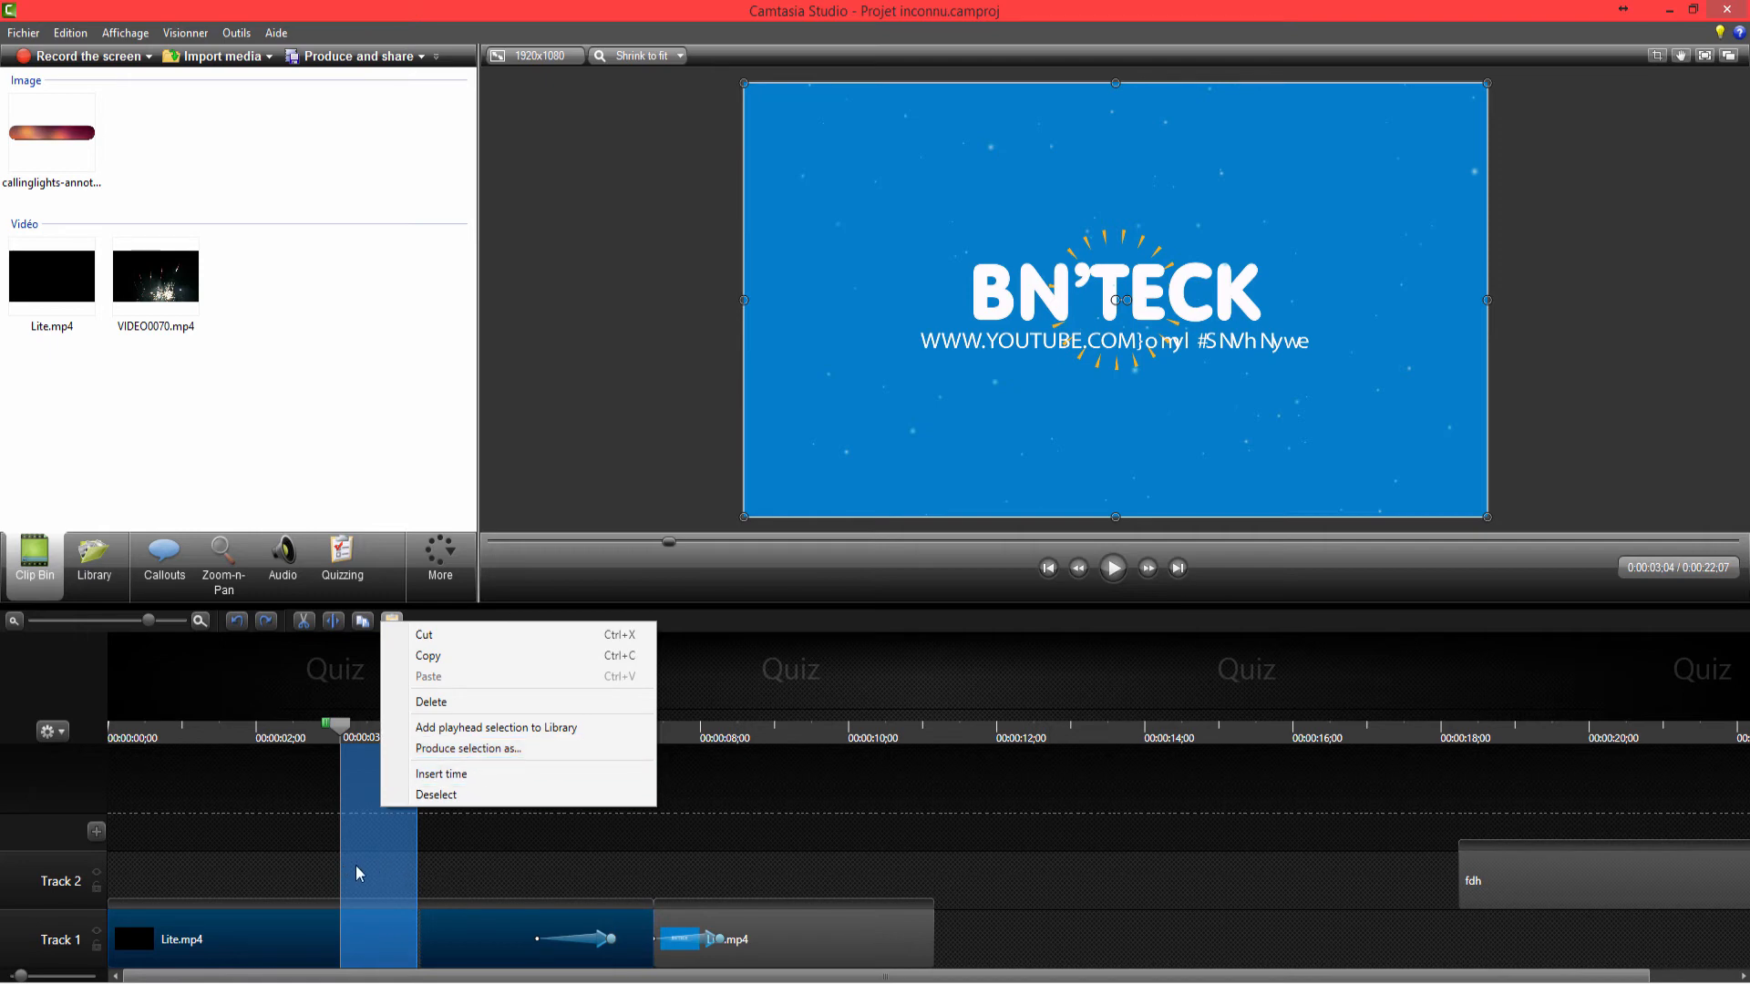
click(445, 862)
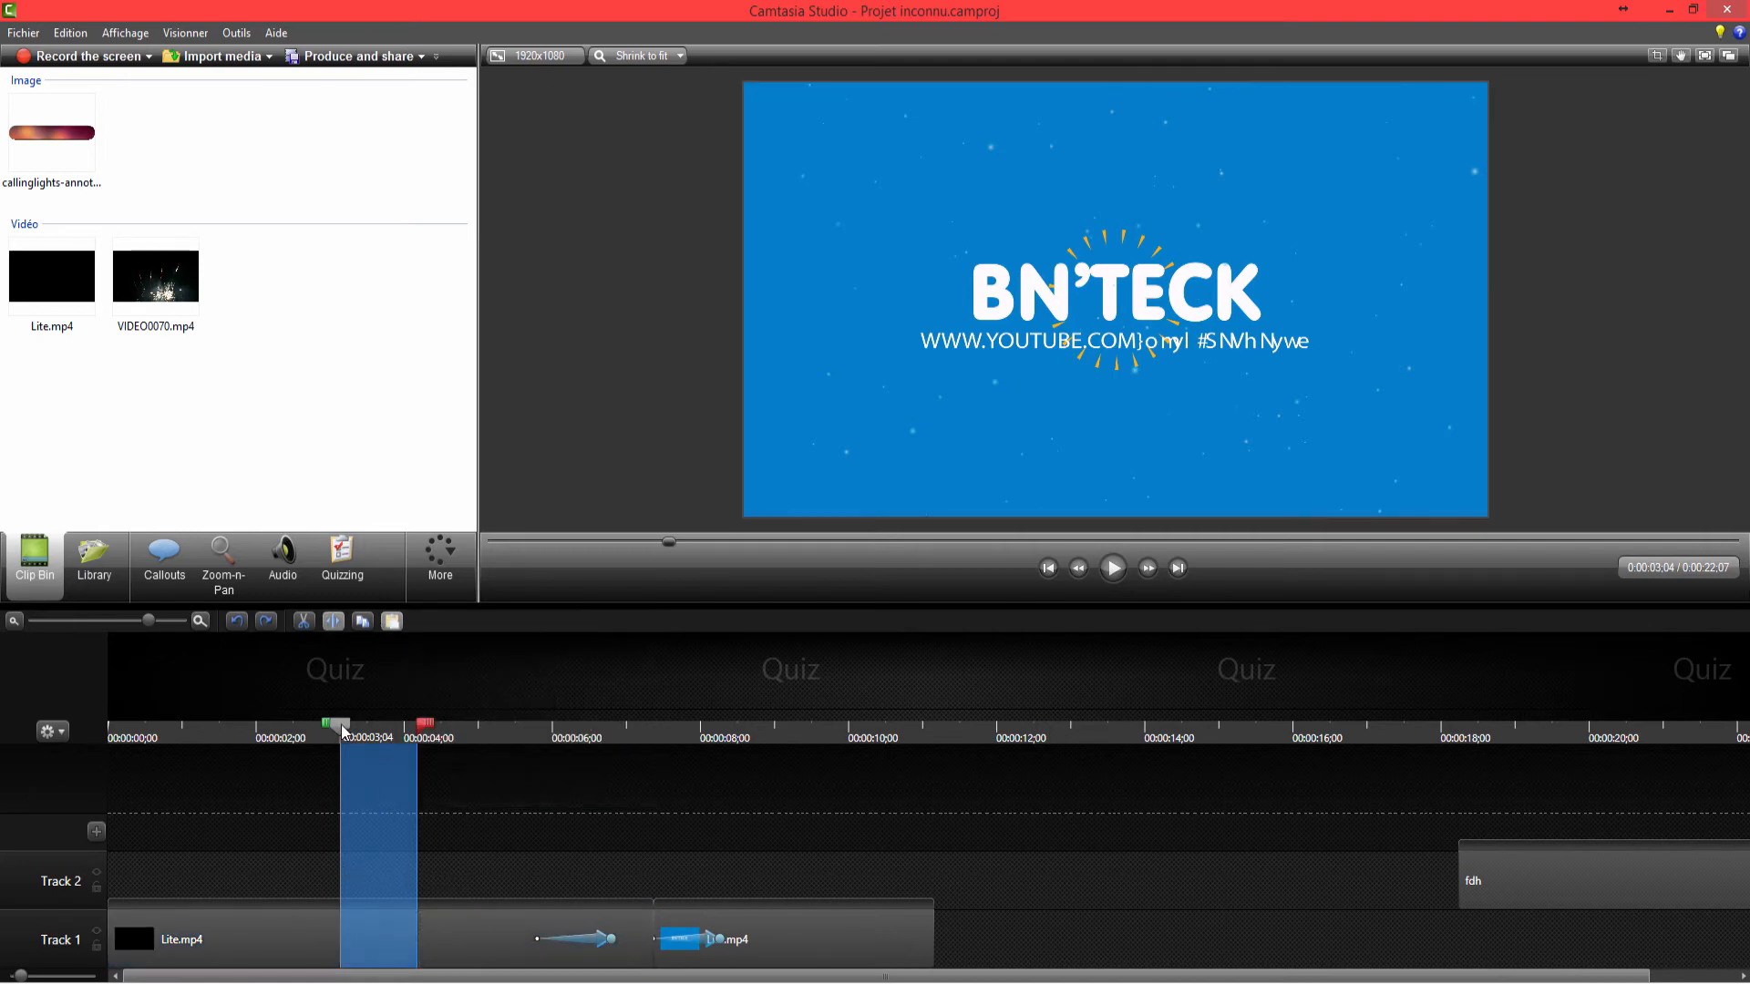
- Start the production wizard, manage the production presets, and open the Bn'Teck preset for editing
click(340, 58)
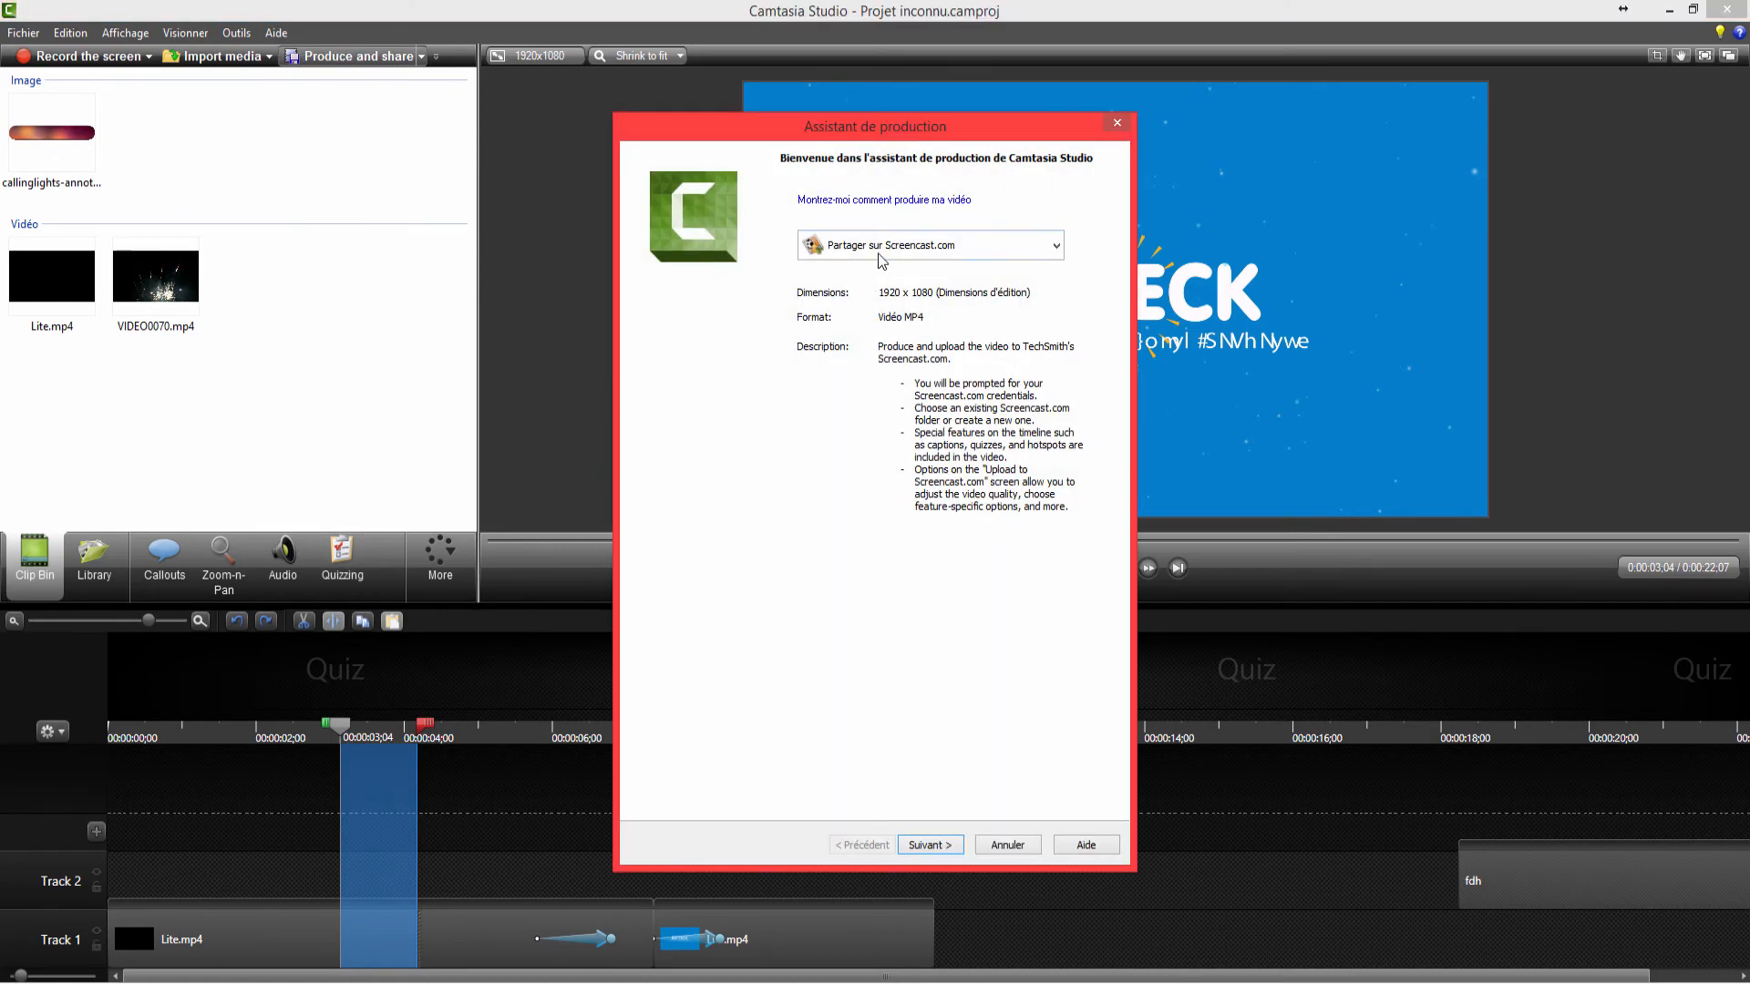
click(880, 257)
scroll(901, 619, down, 2)
click(916, 670)
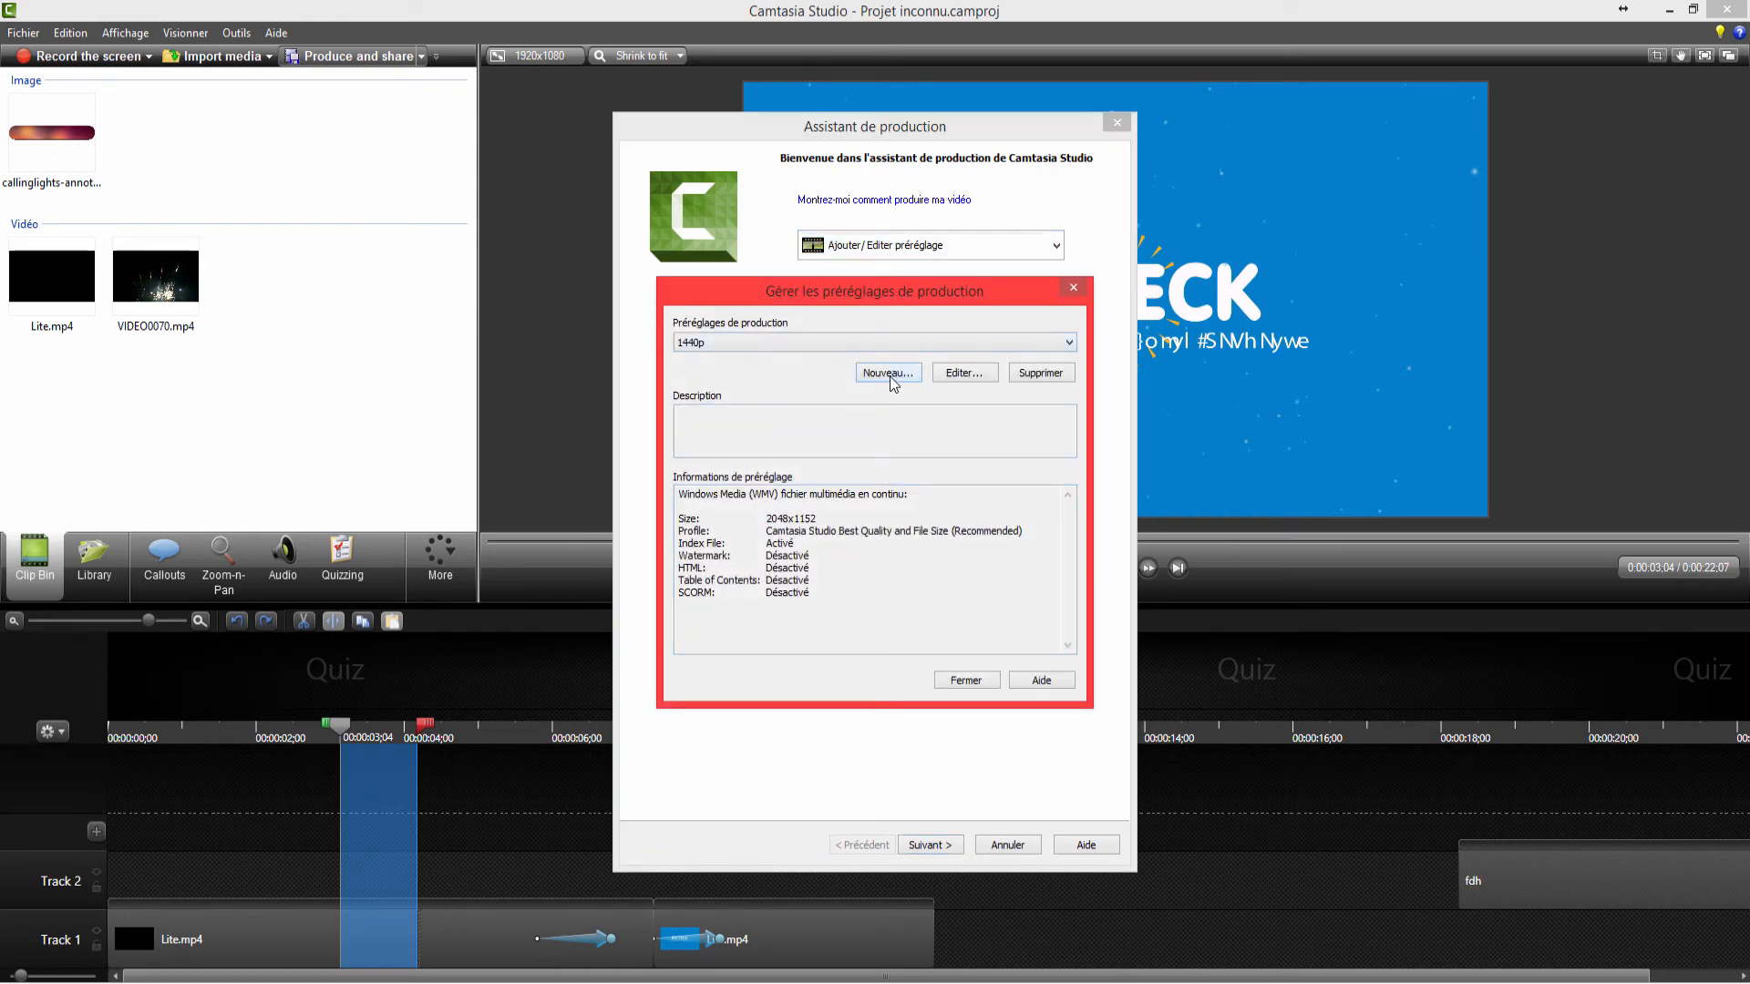
click(915, 343)
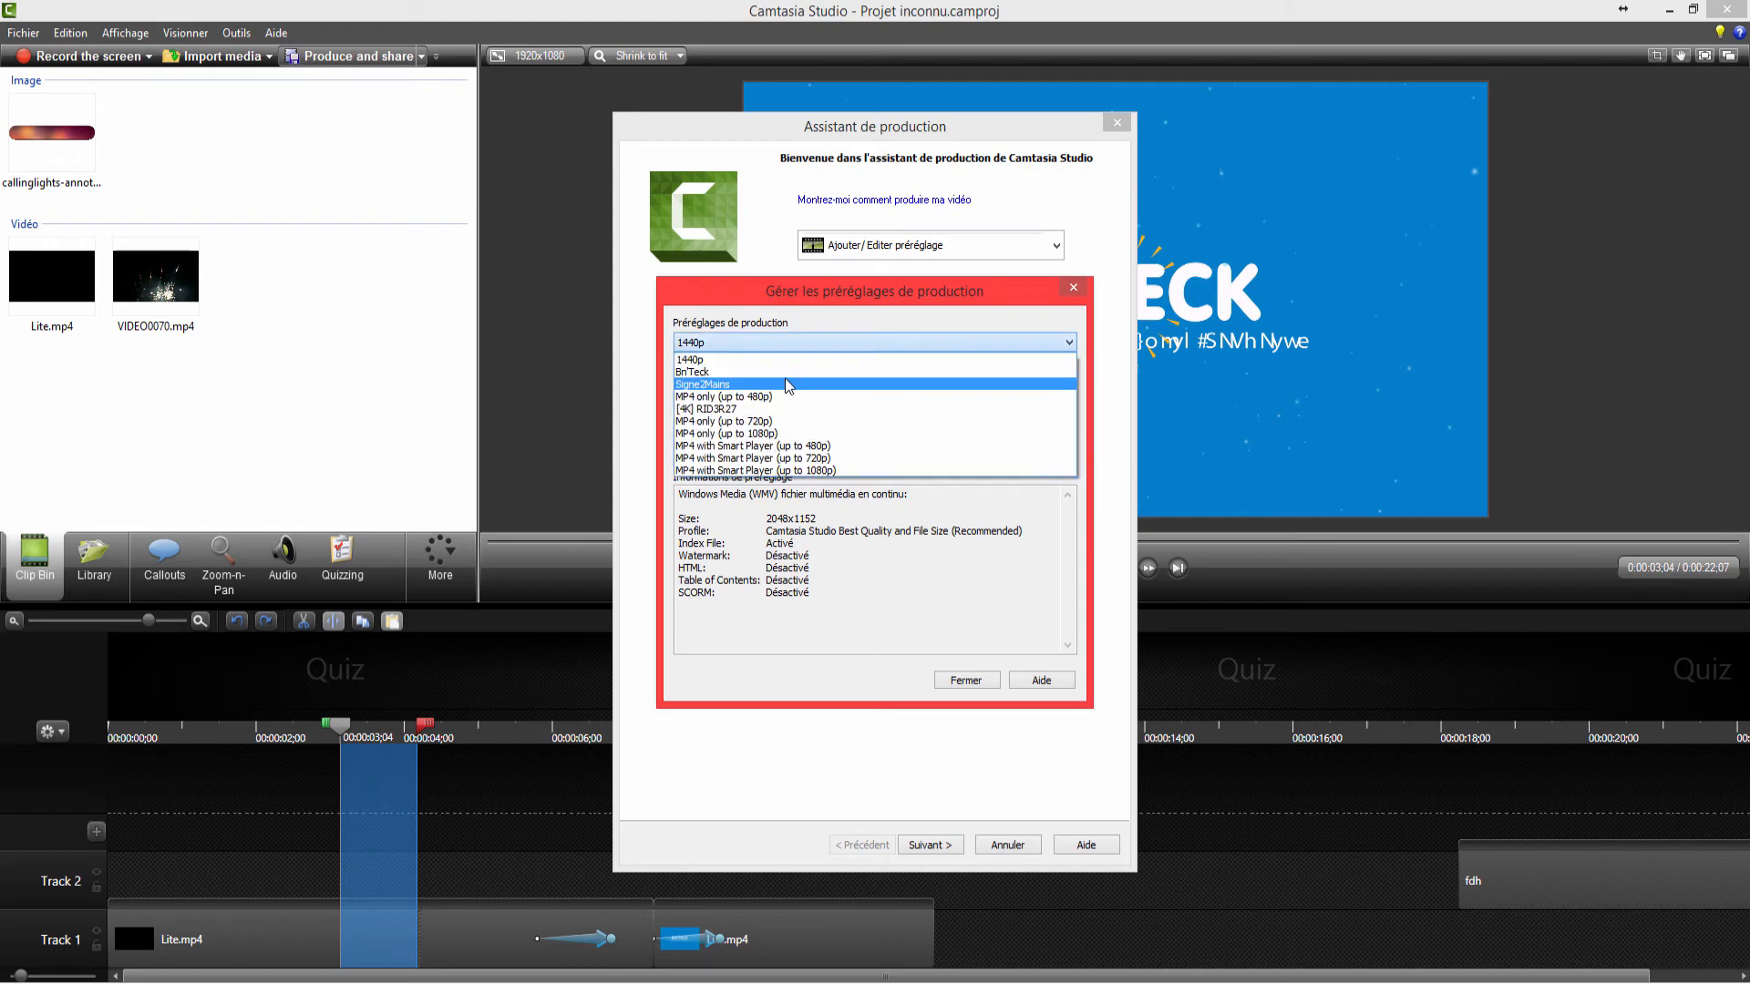
click(746, 372)
click(951, 380)
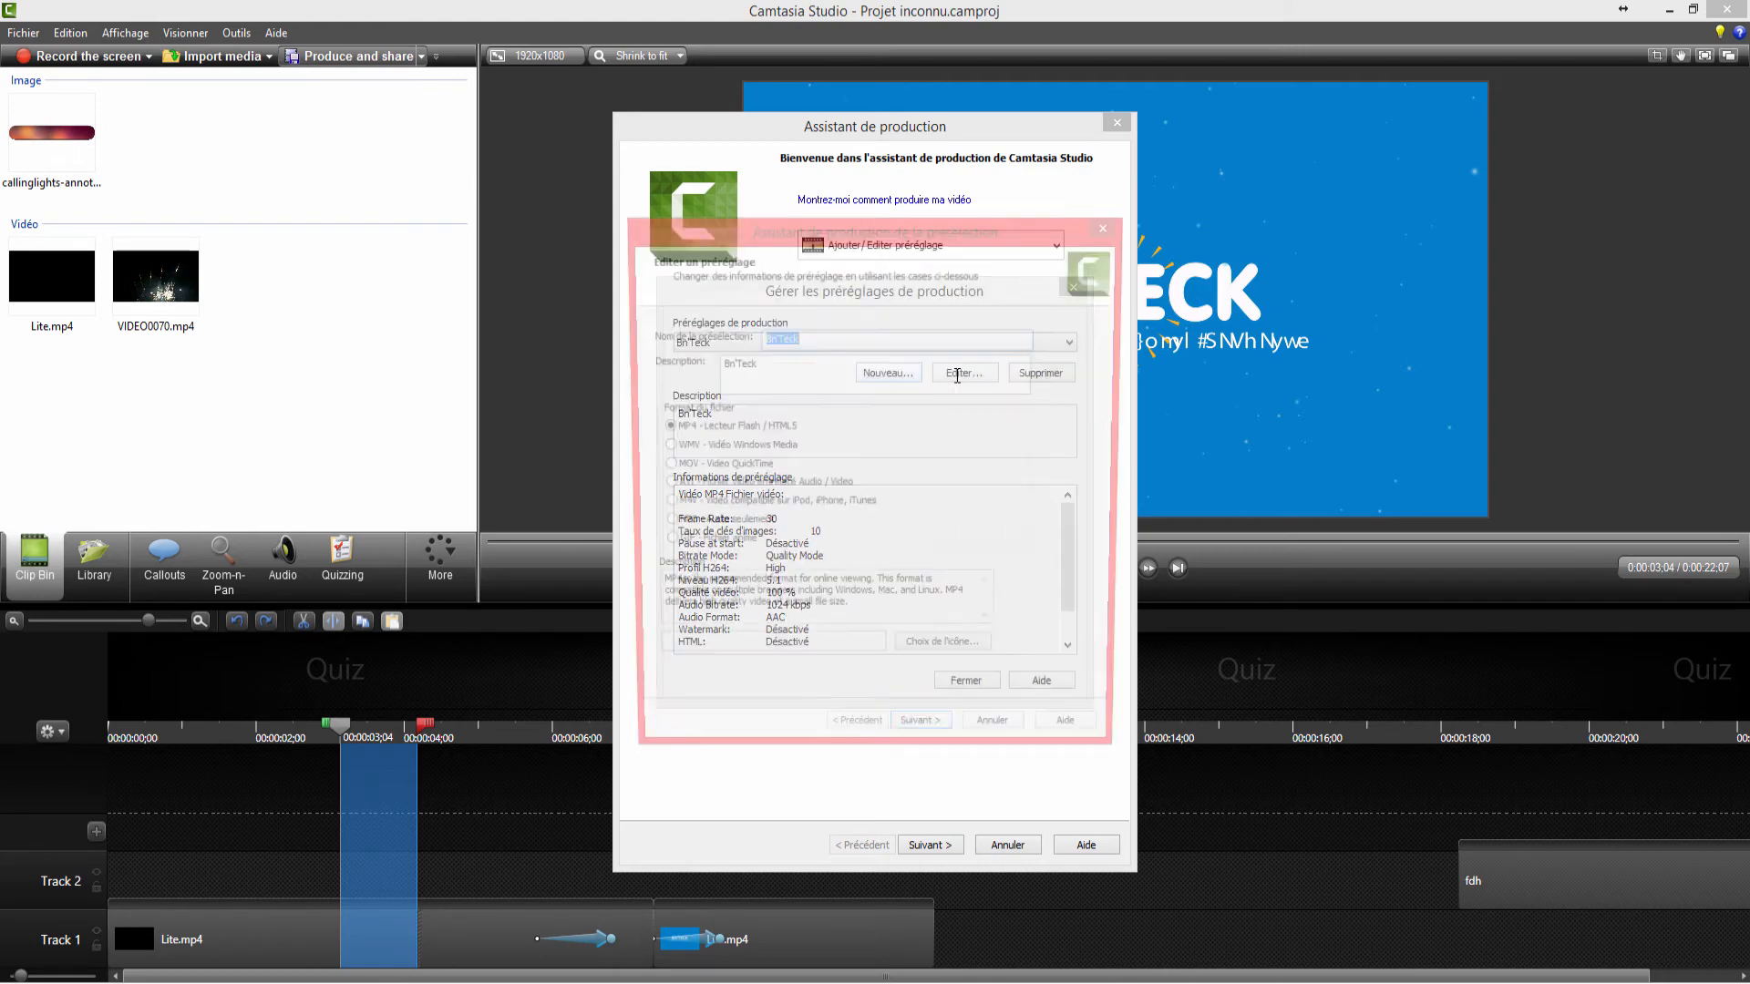
- Check the preset's name and description and choose MP4 - Lecteur Flash / HTML5 as its file format
key(Tab)
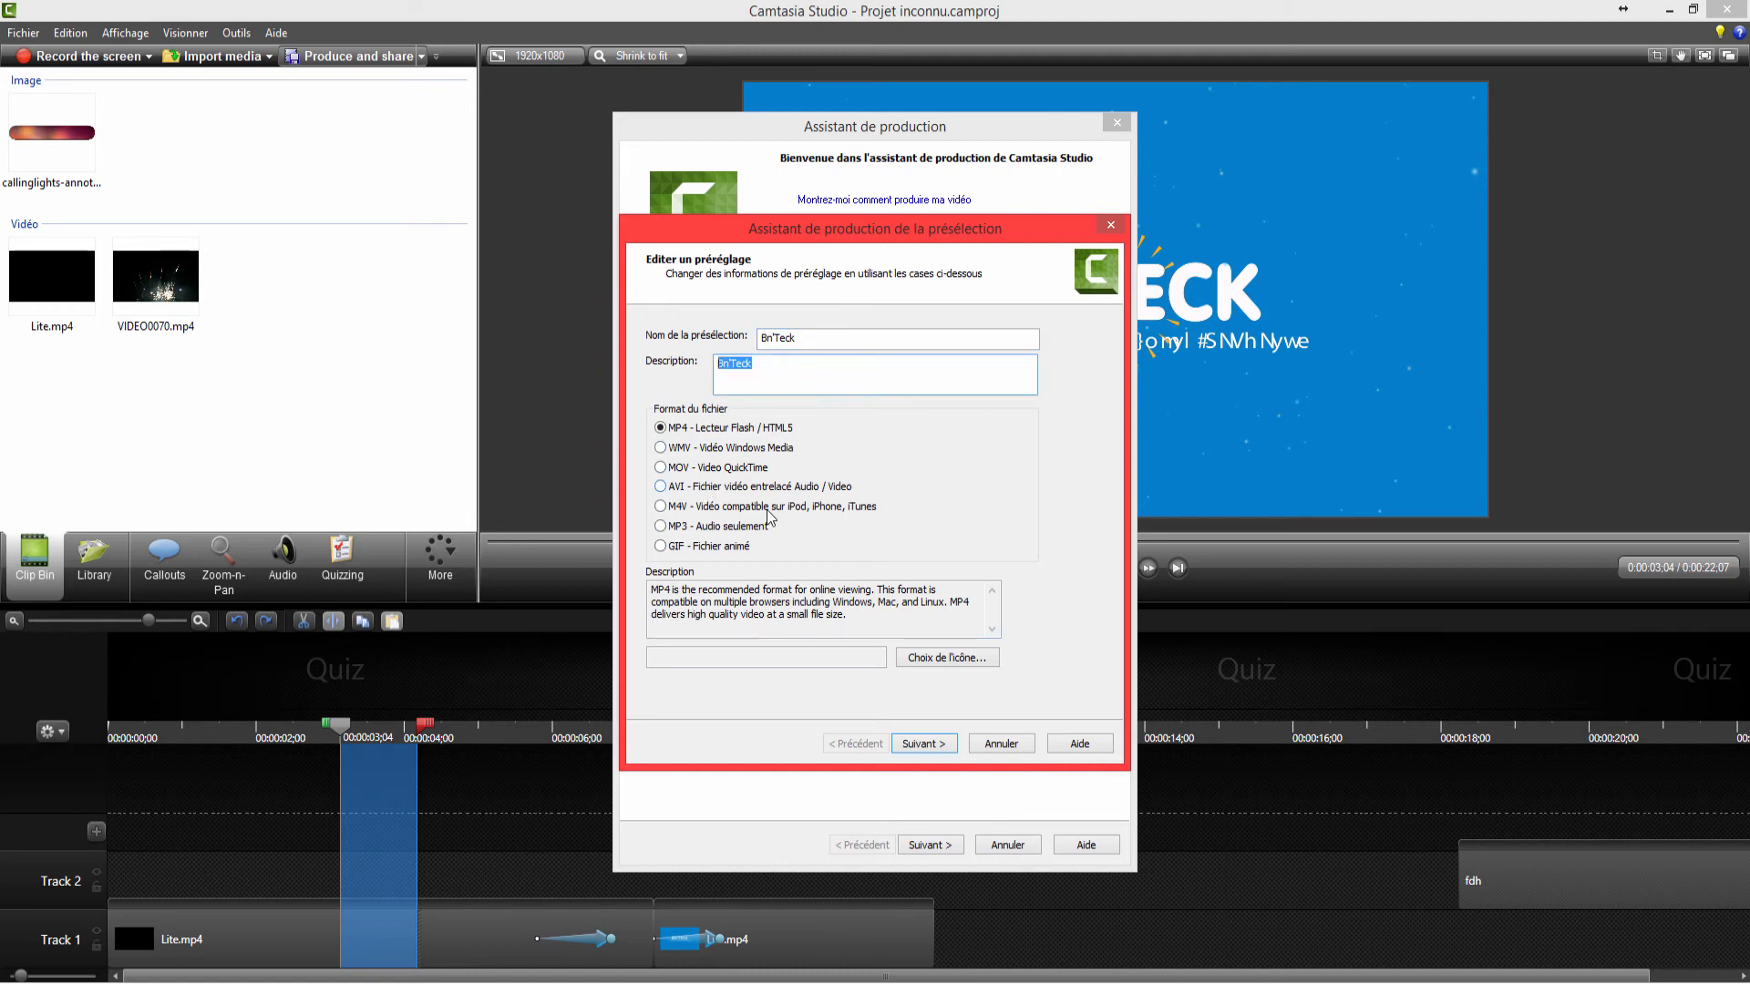
key(shift+Tab)
key(Tab)
click(675, 427)
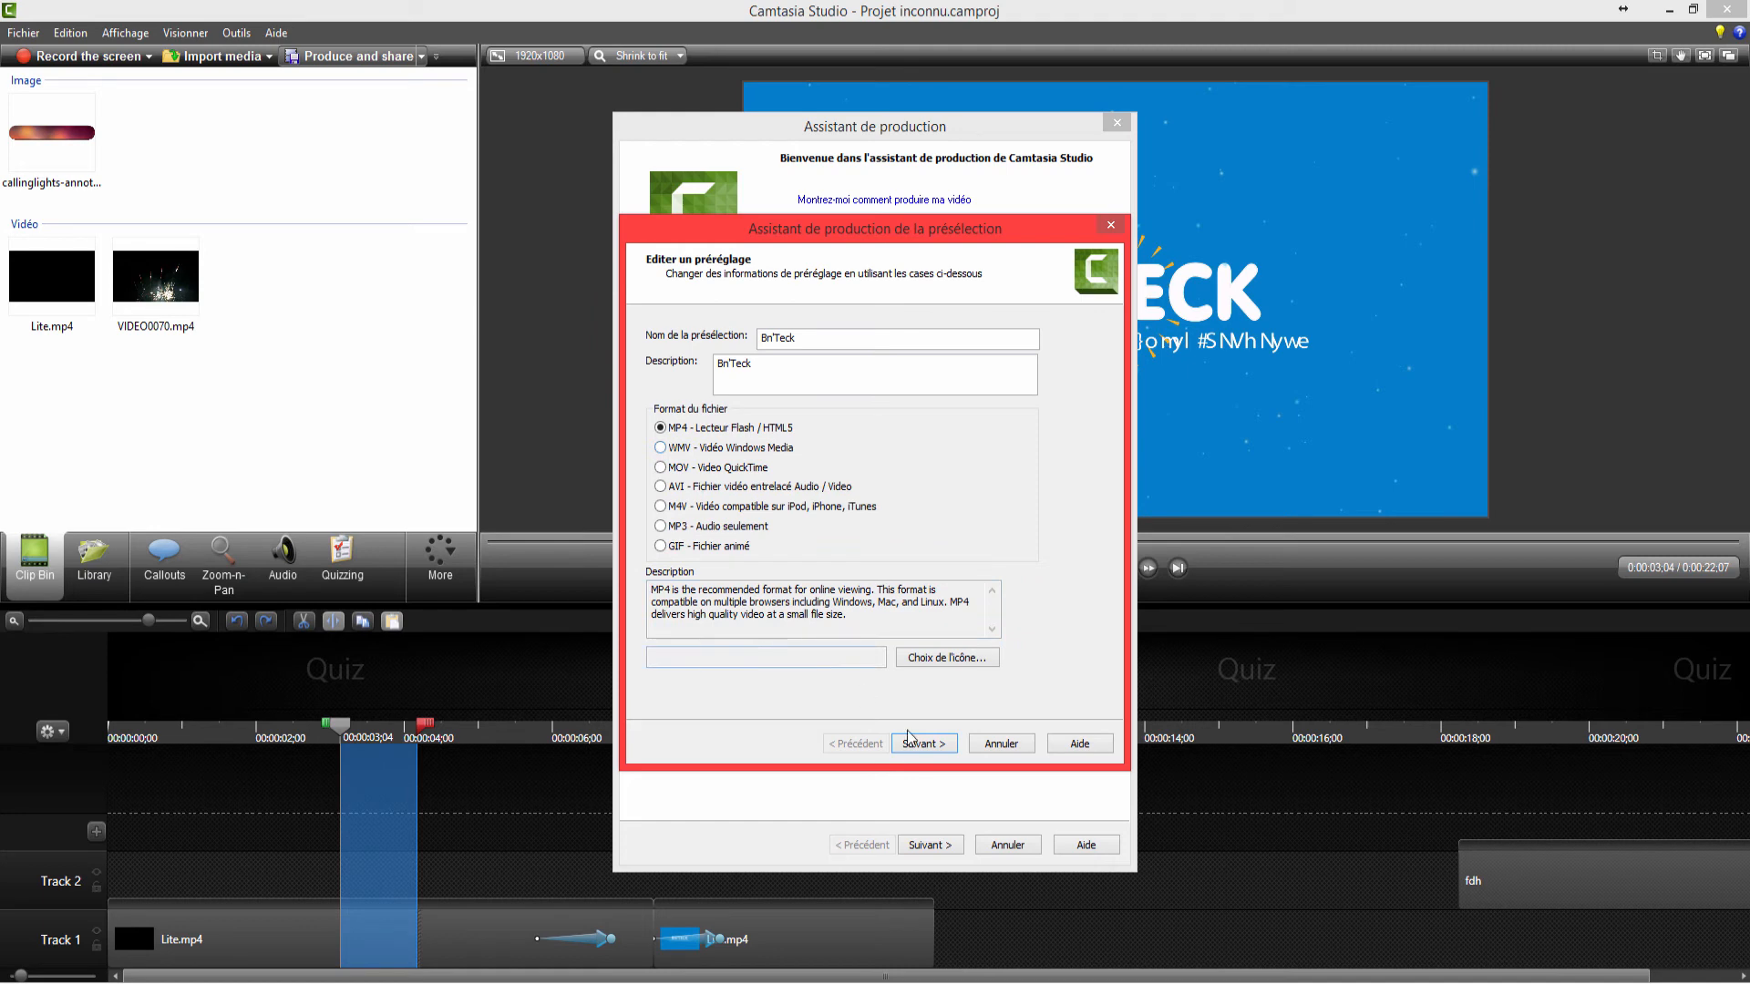
- Compare the player options with and without the controller, leave it off, and check the preset's video width and height
click(926, 745)
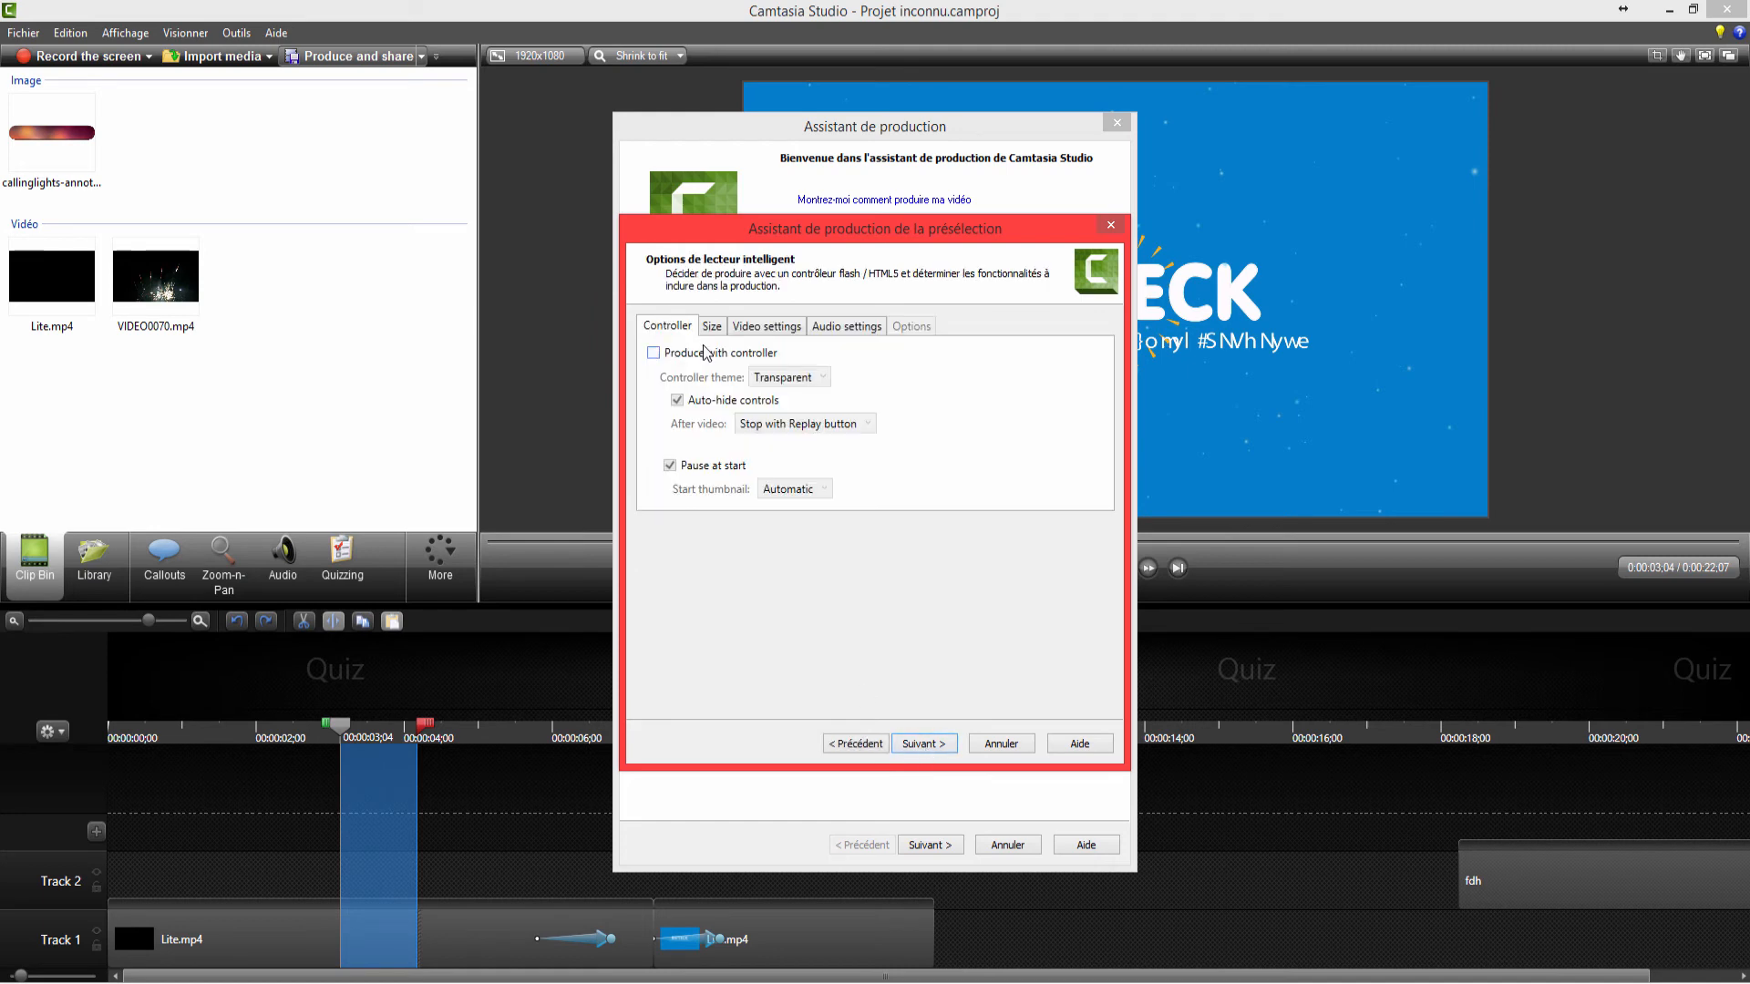
click(682, 354)
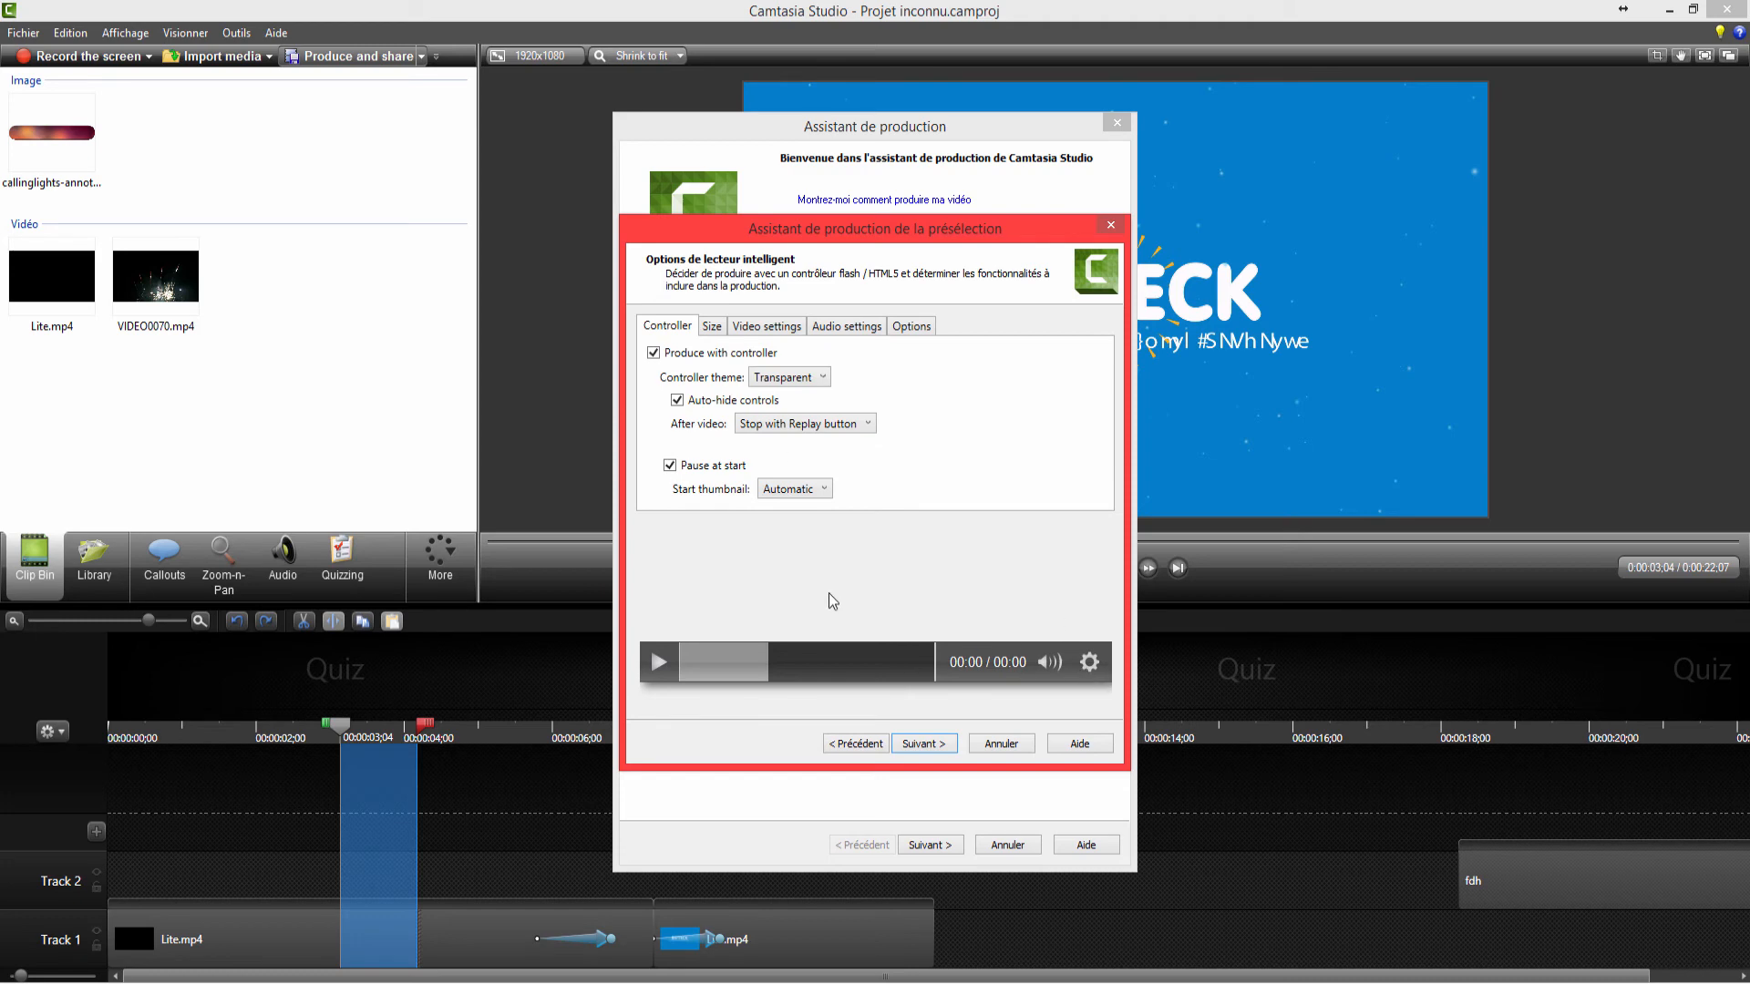
click(655, 353)
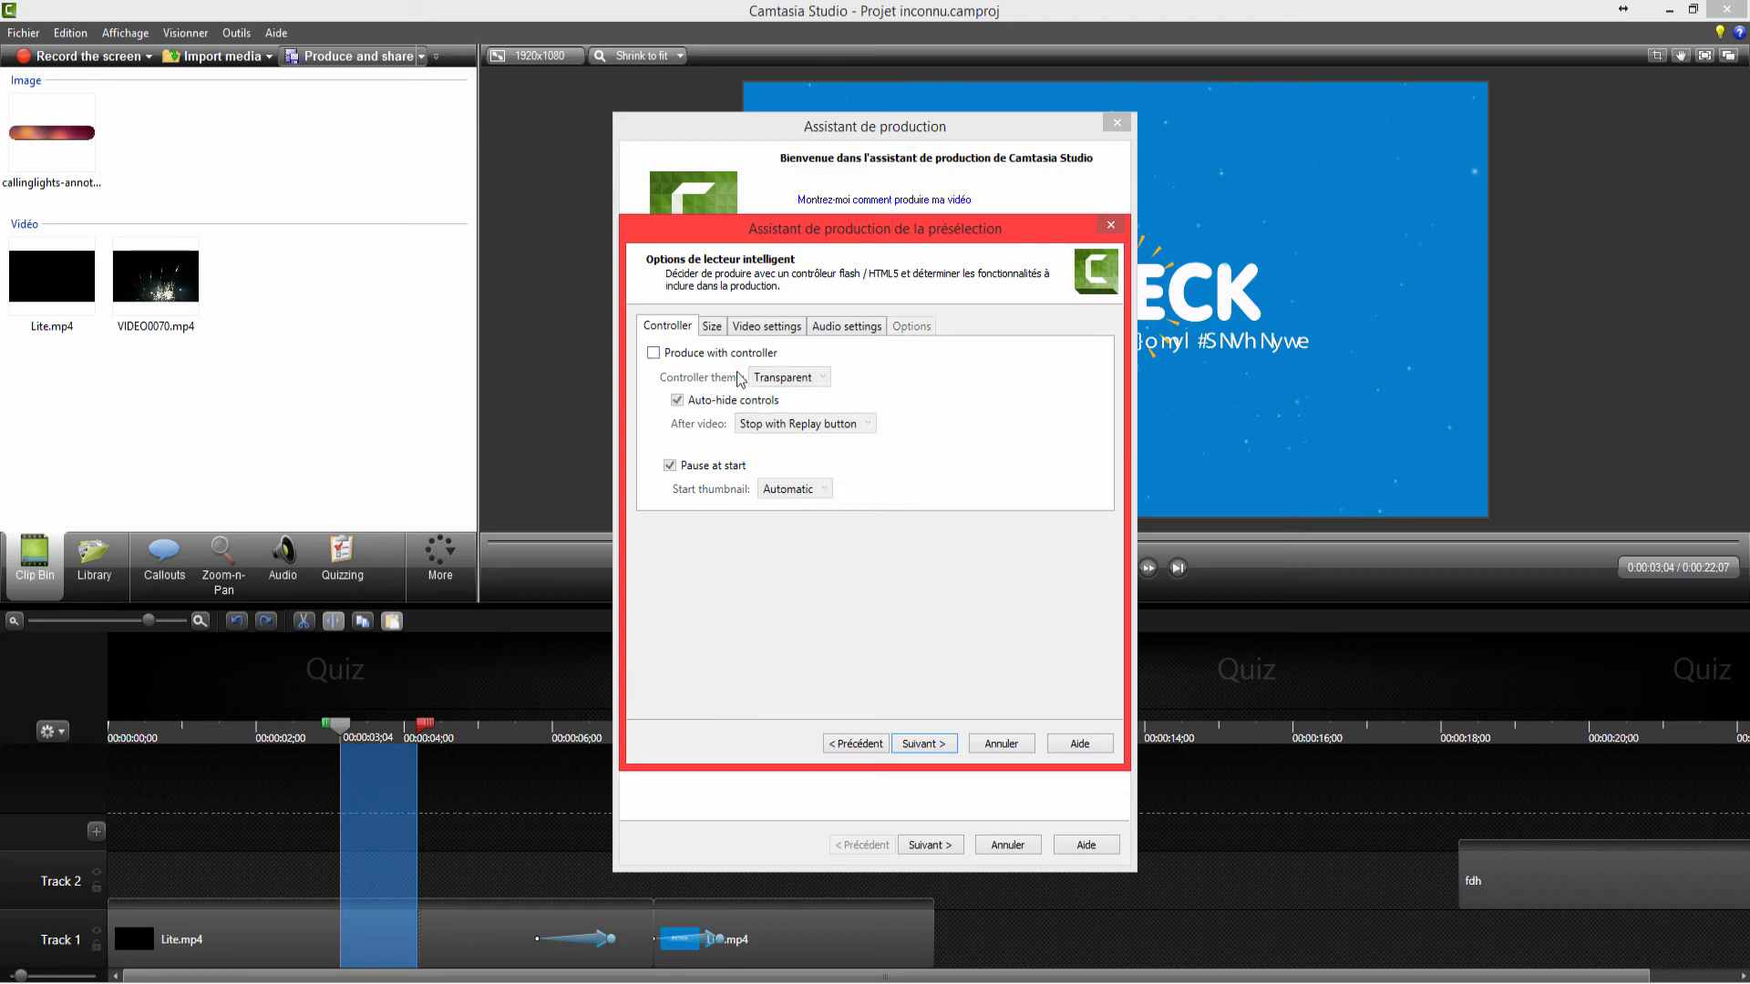
click(713, 330)
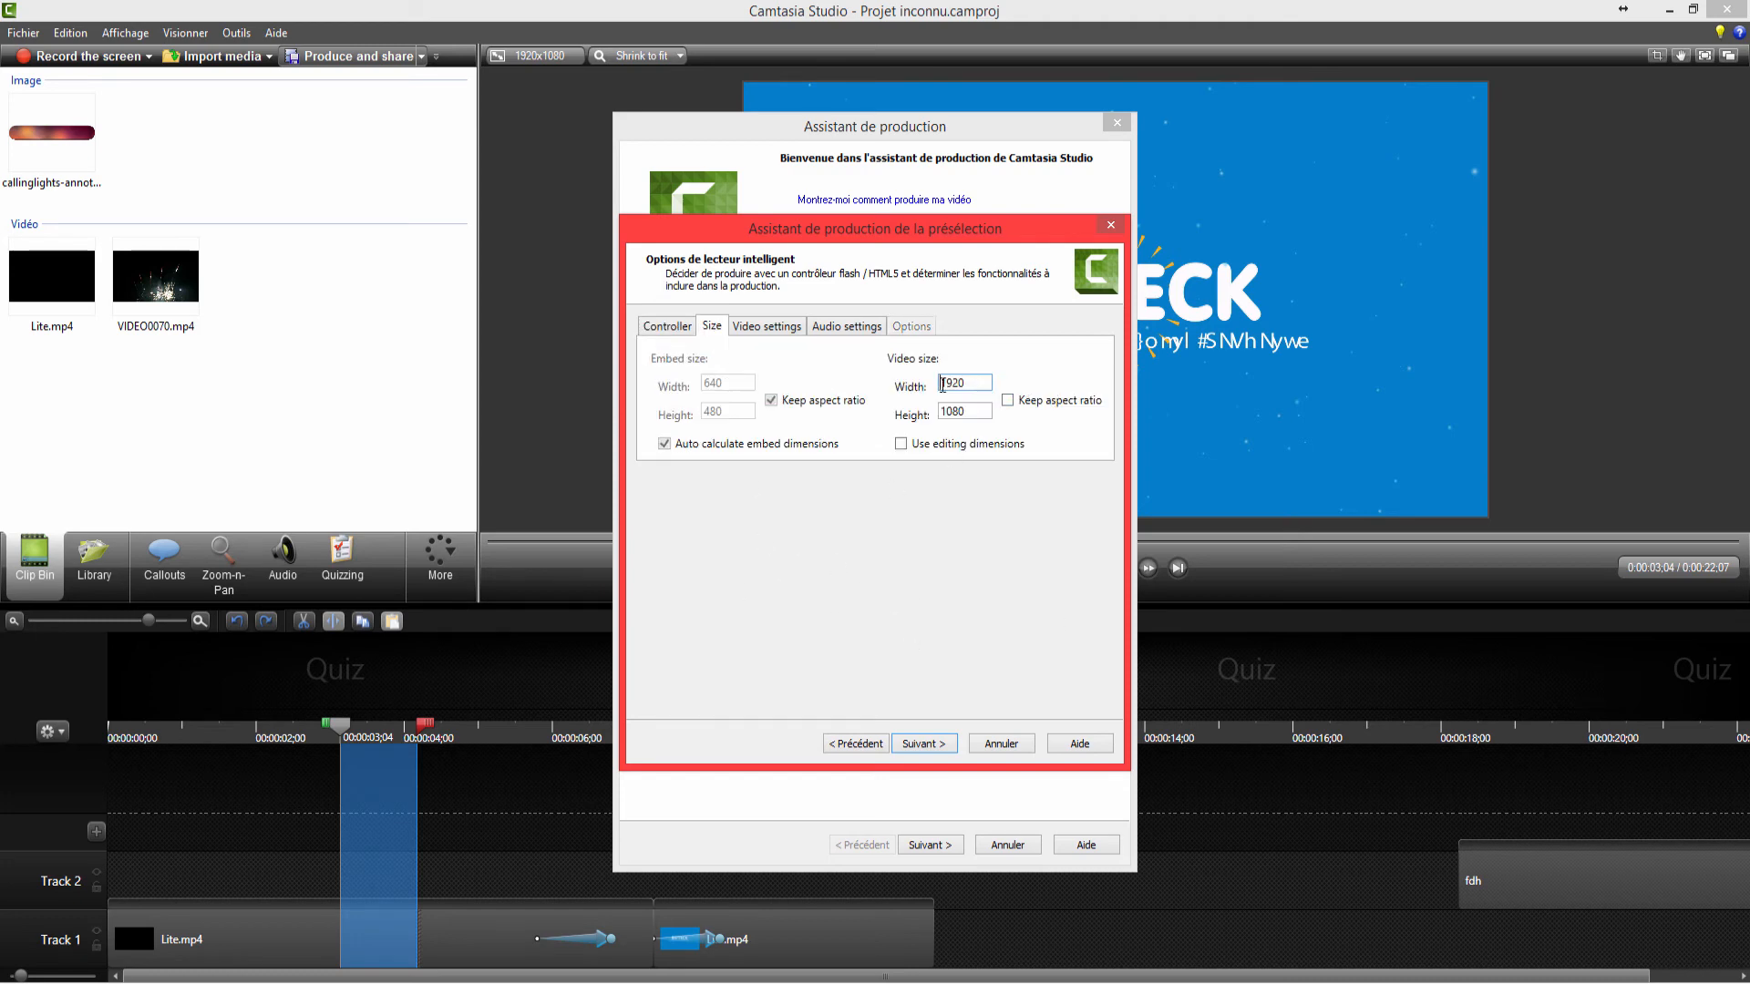
double_click(968, 412)
- Examine the preset's frame rate choices and its keyframe interval in the video settings
click(784, 326)
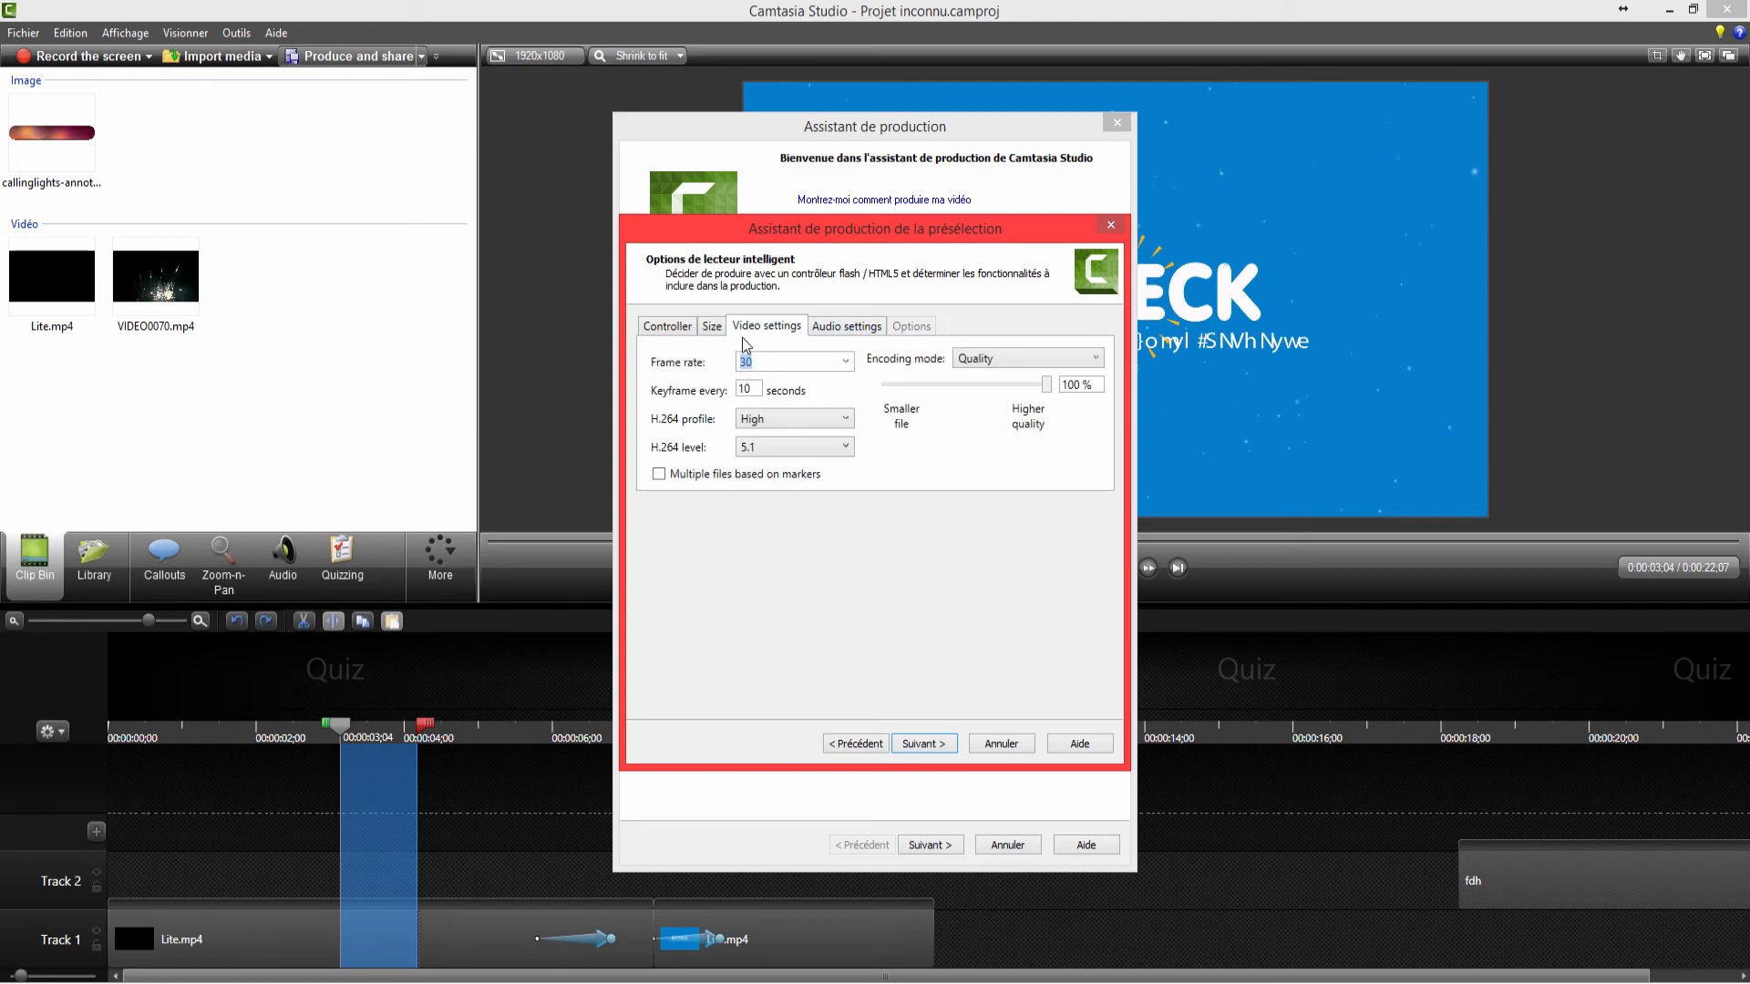
click(851, 363)
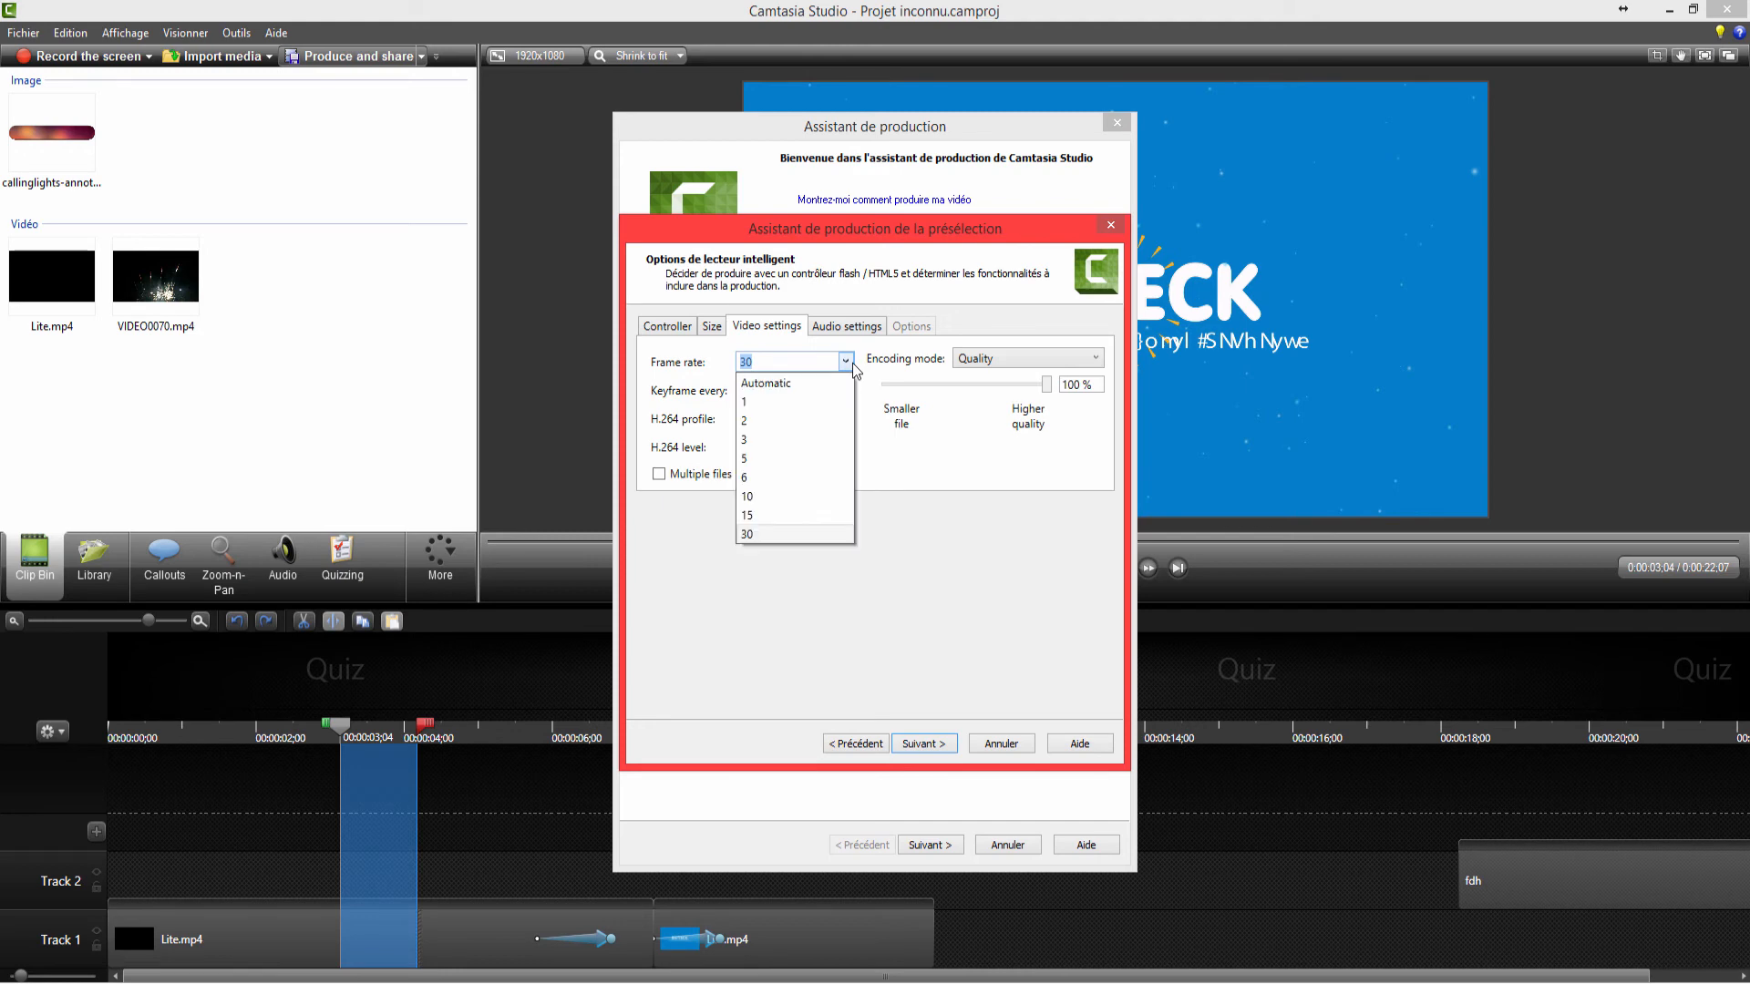
click(852, 363)
click(851, 363)
click(912, 518)
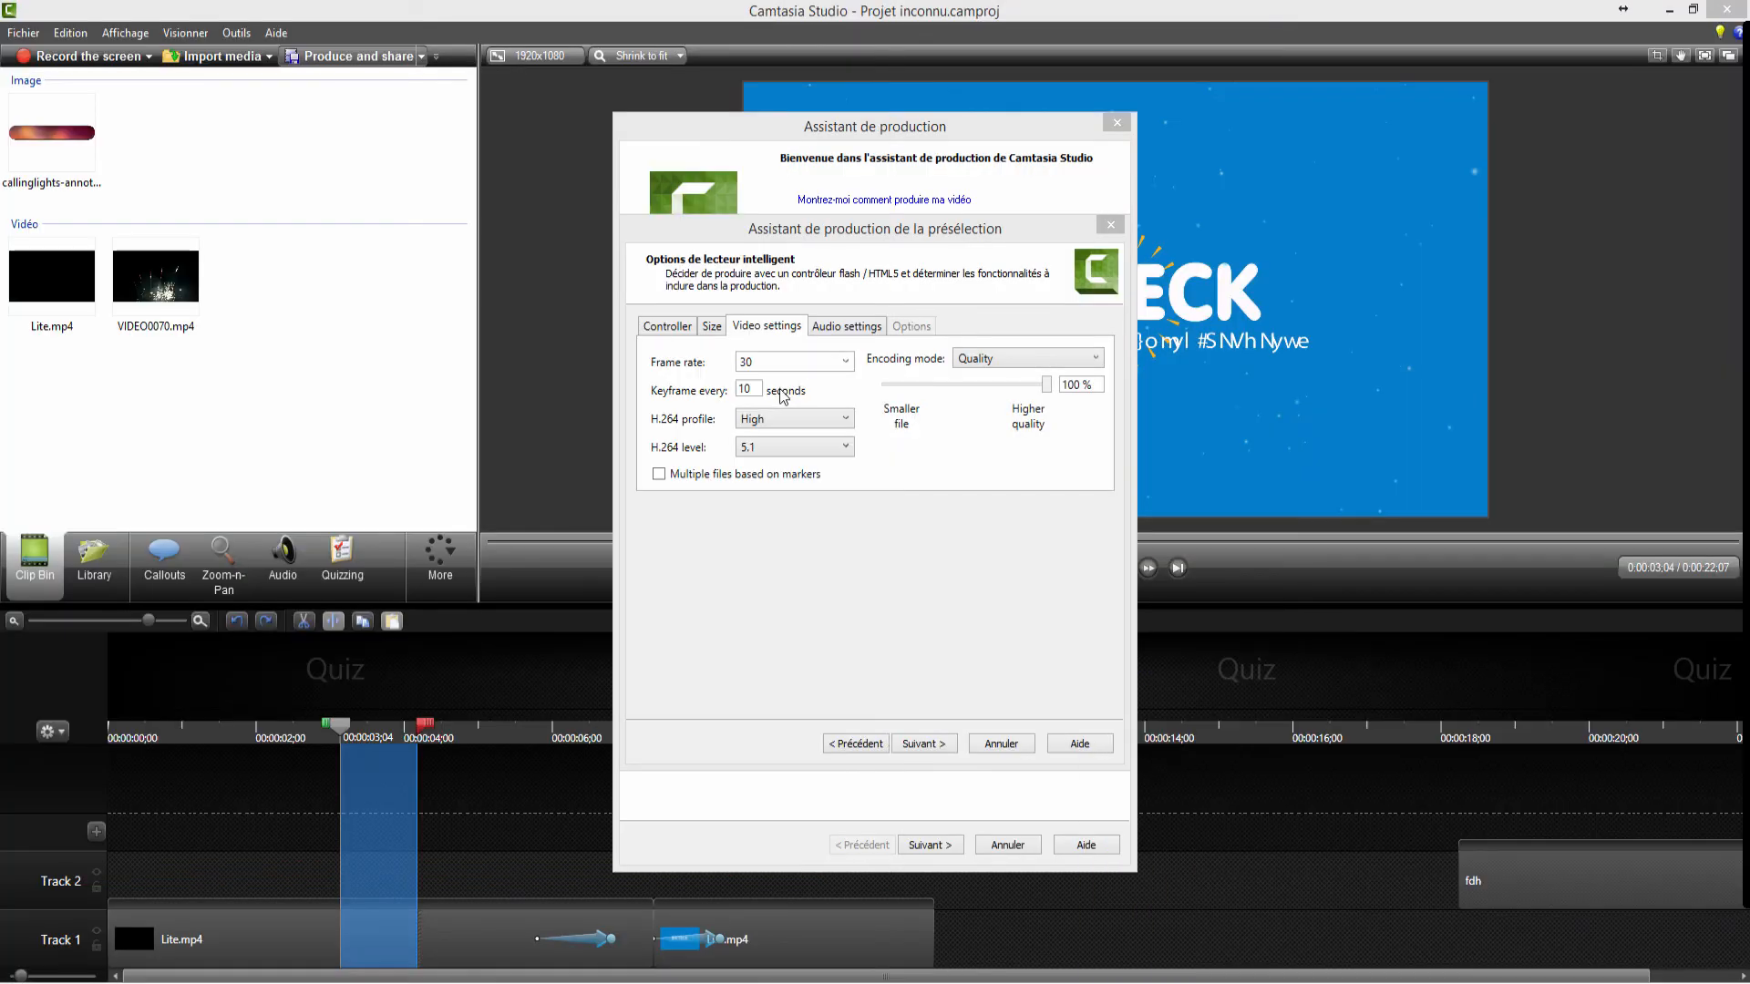
double_click(747, 388)
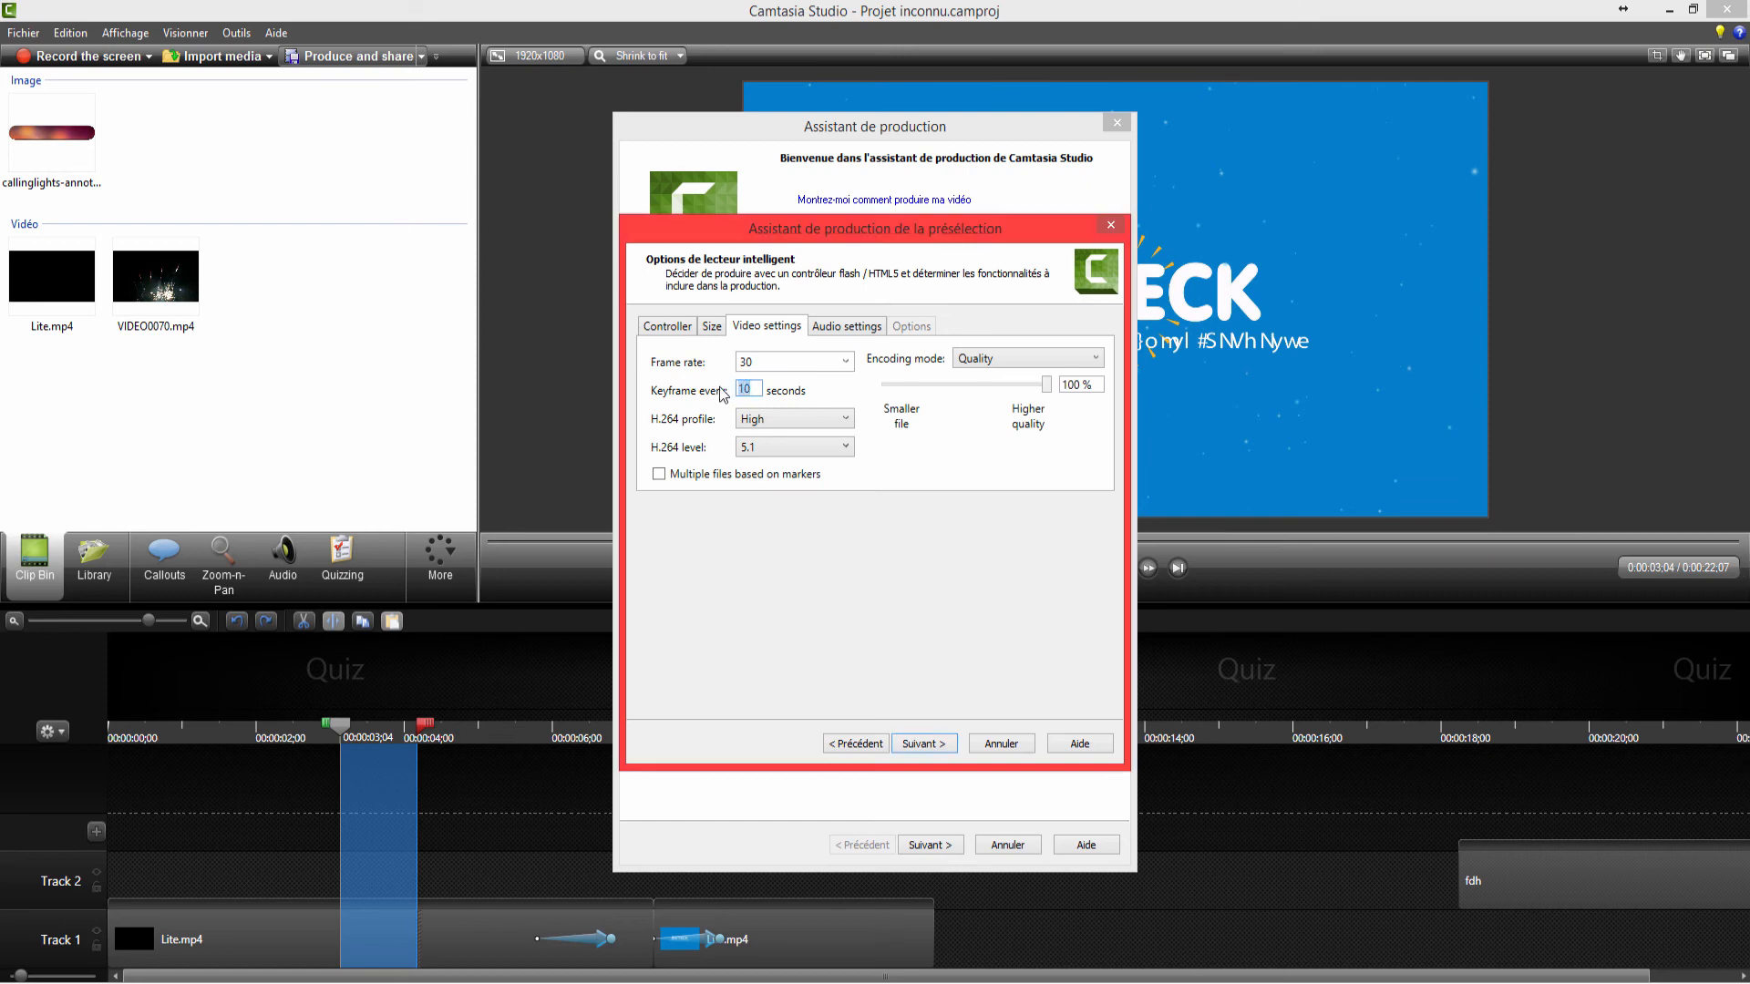
click(757, 386)
drag(757, 387, 709, 396)
- Examine the choices for the preset's H.264 profile, H.264 level and encoding mode
click(757, 421)
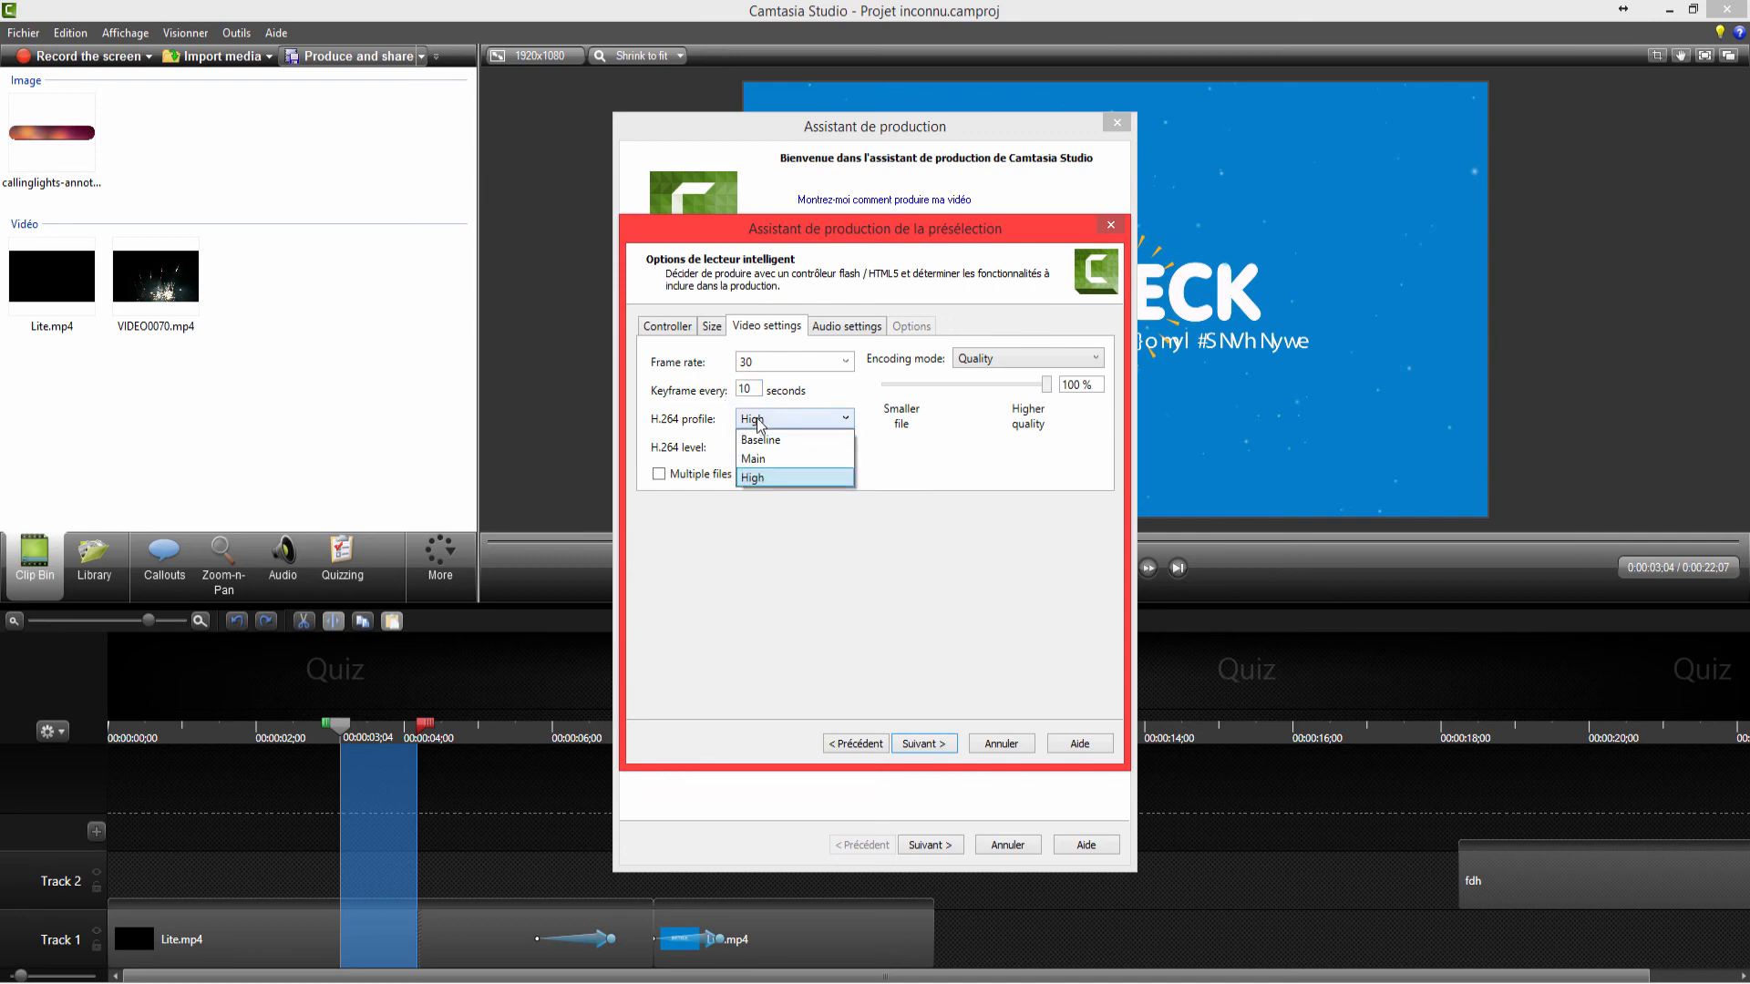
click(760, 422)
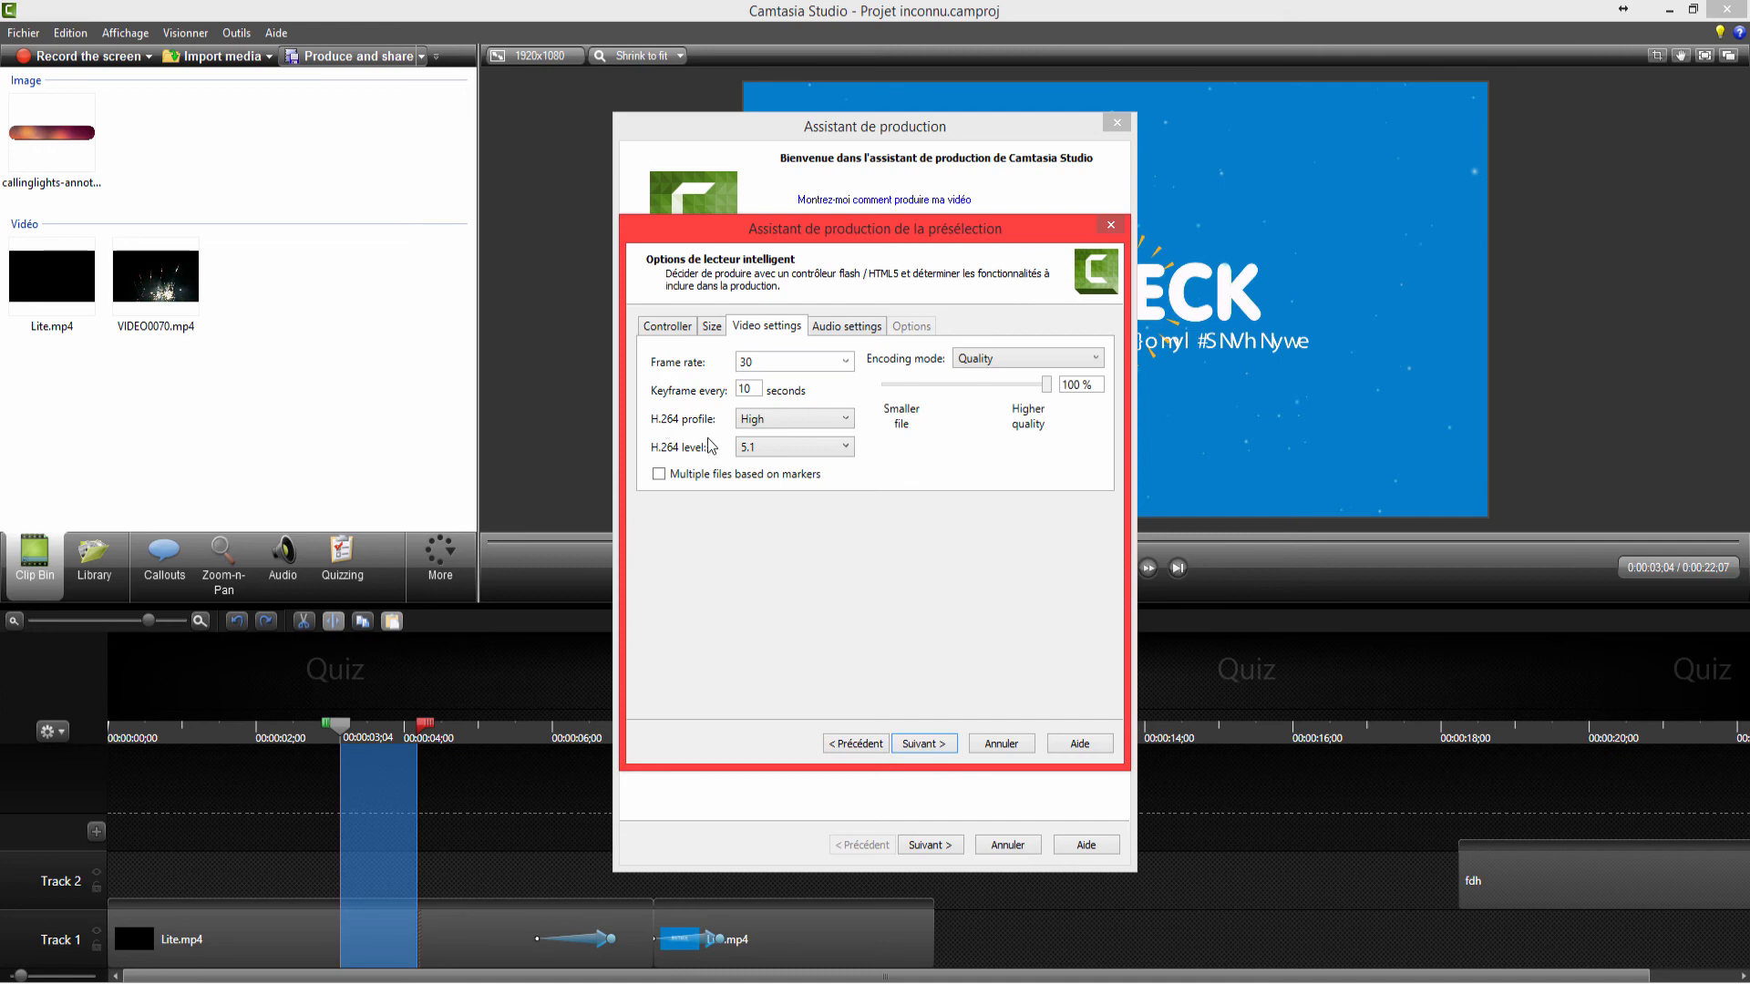
click(753, 453)
click(753, 456)
click(993, 359)
click(1003, 359)
- Examine the available audio bit rates for the preset and recheck the controller settings
click(842, 333)
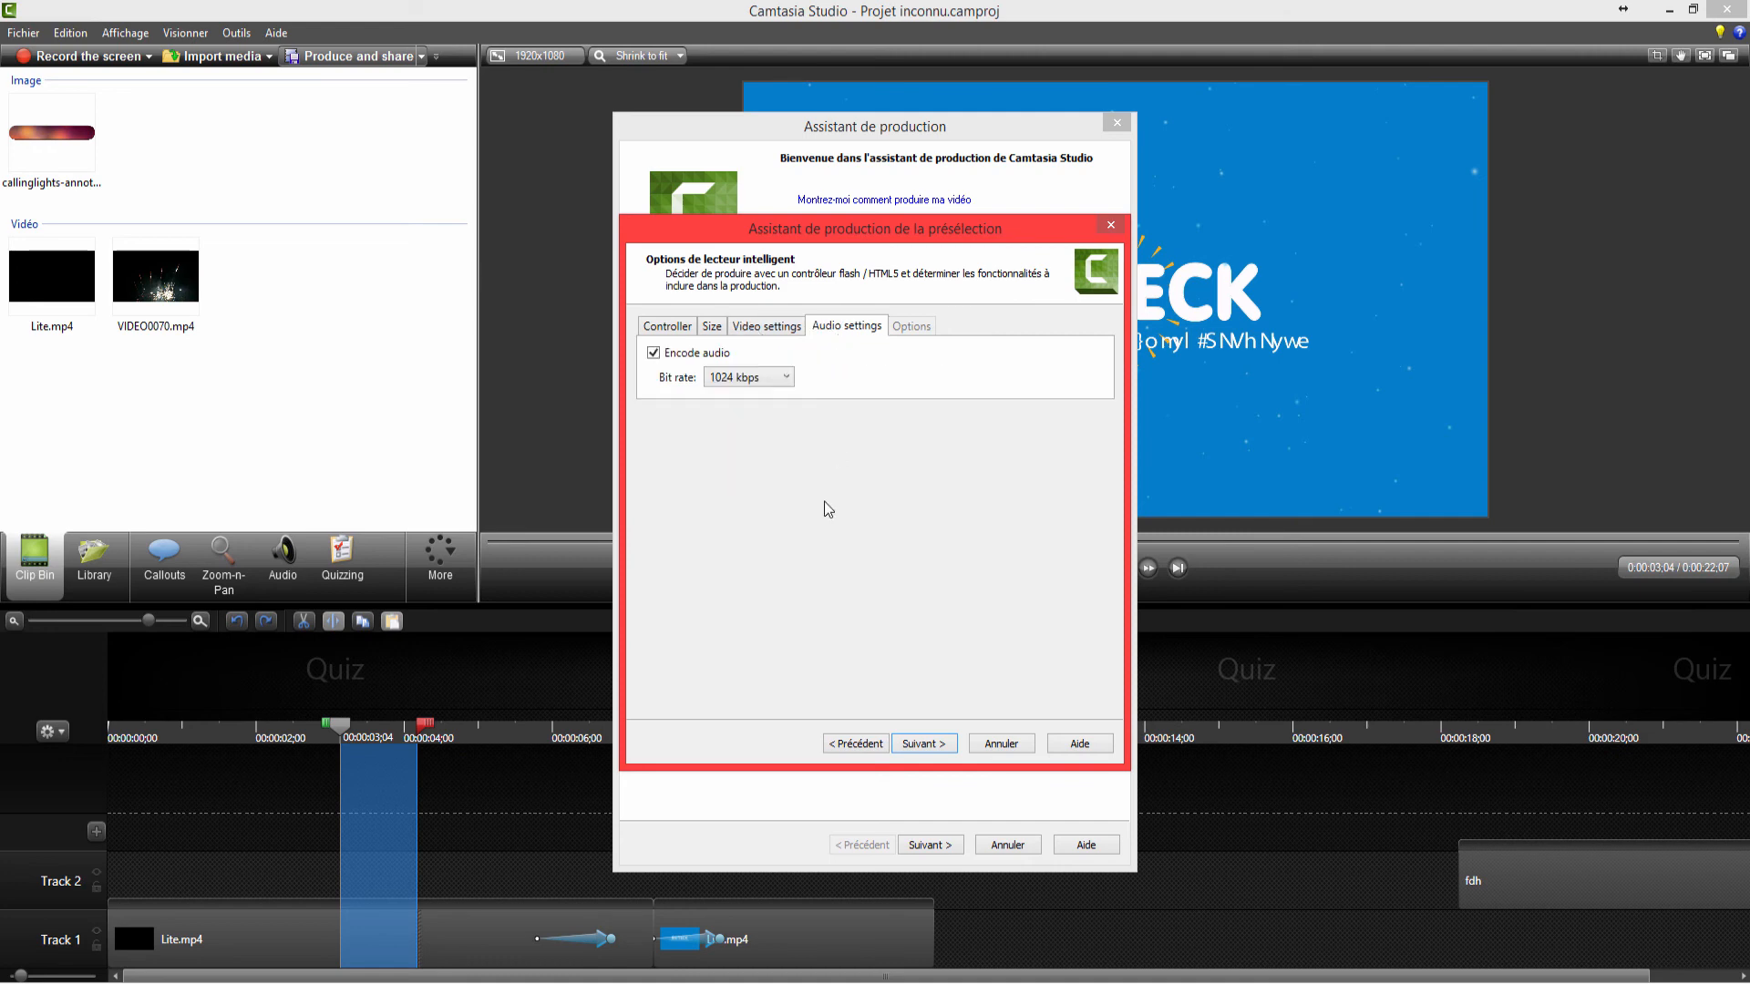
click(771, 377)
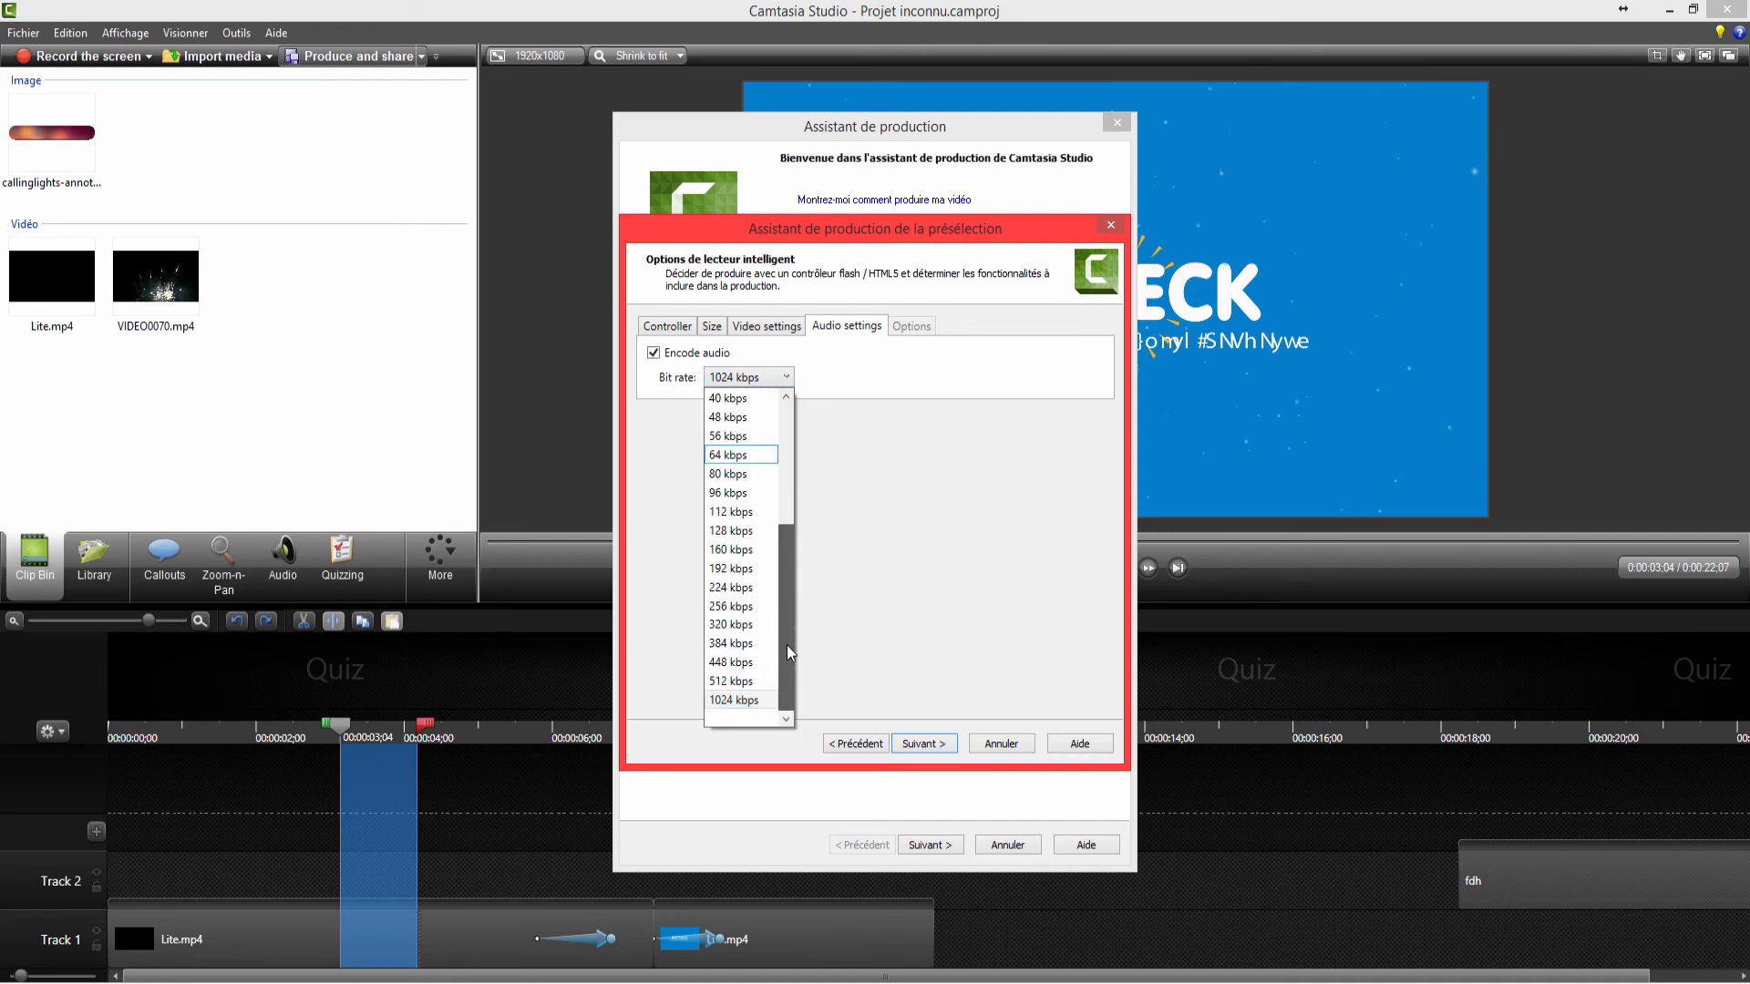
click(901, 590)
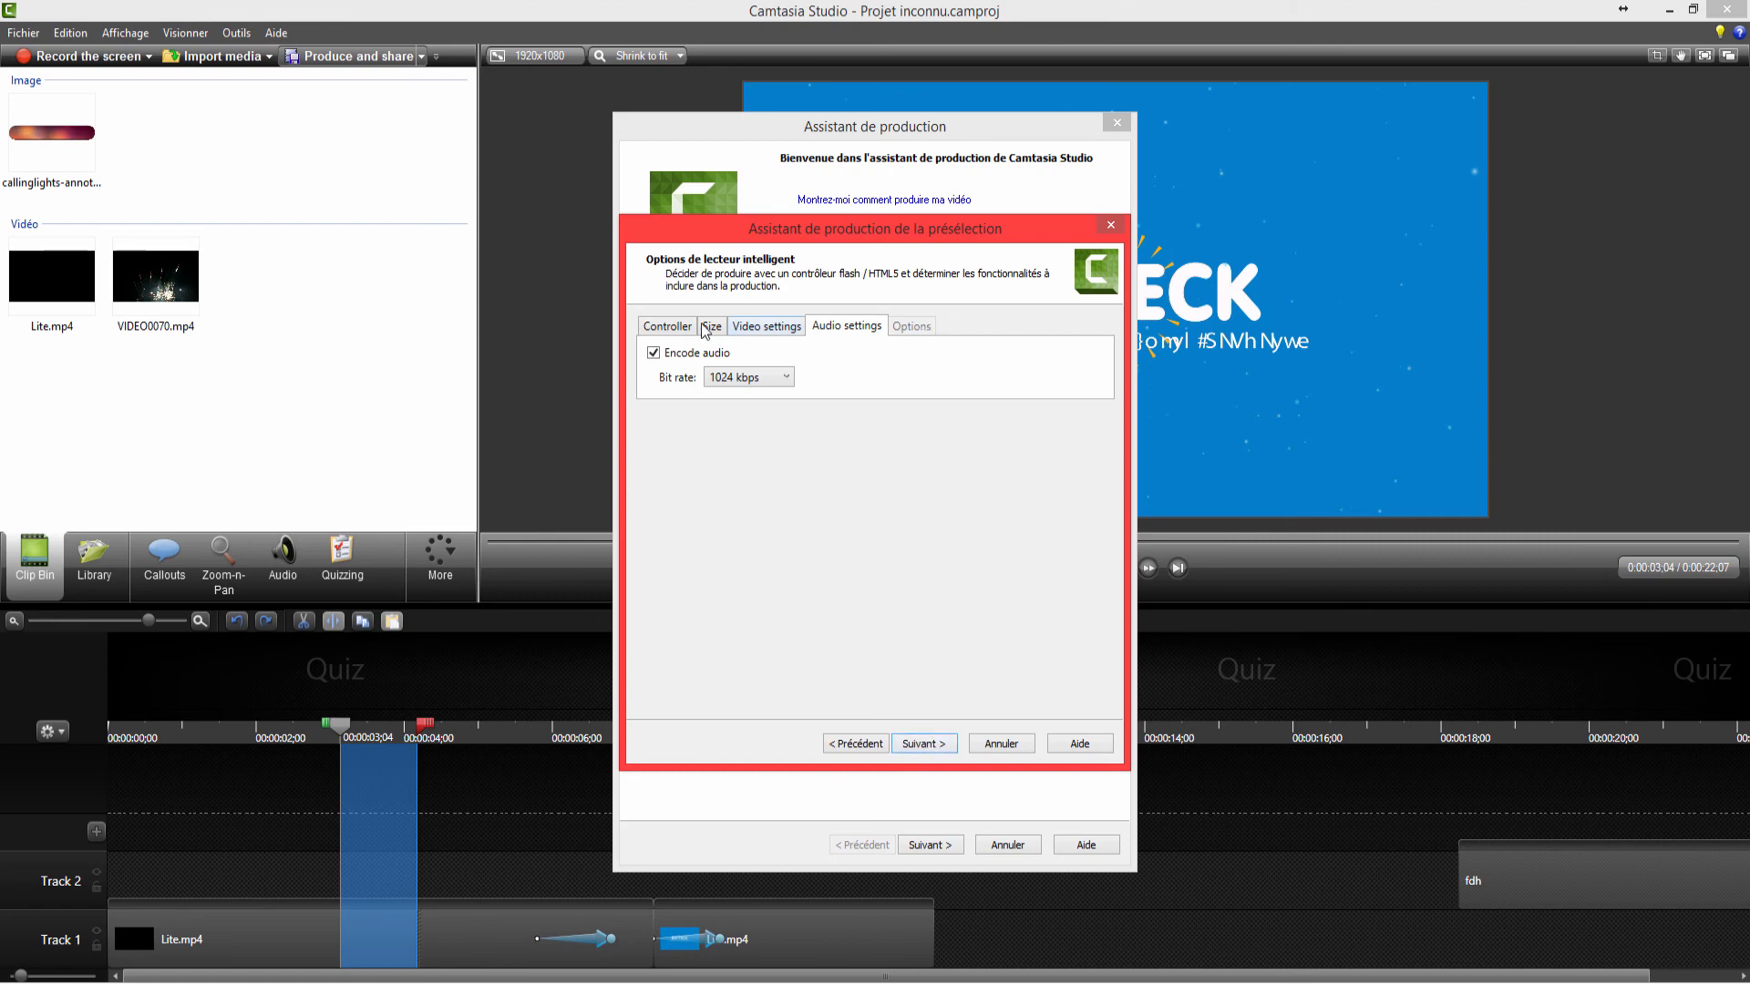
click(667, 326)
click(846, 325)
- Continue to the preset's video options and look at the project information fields without filling them in
click(948, 745)
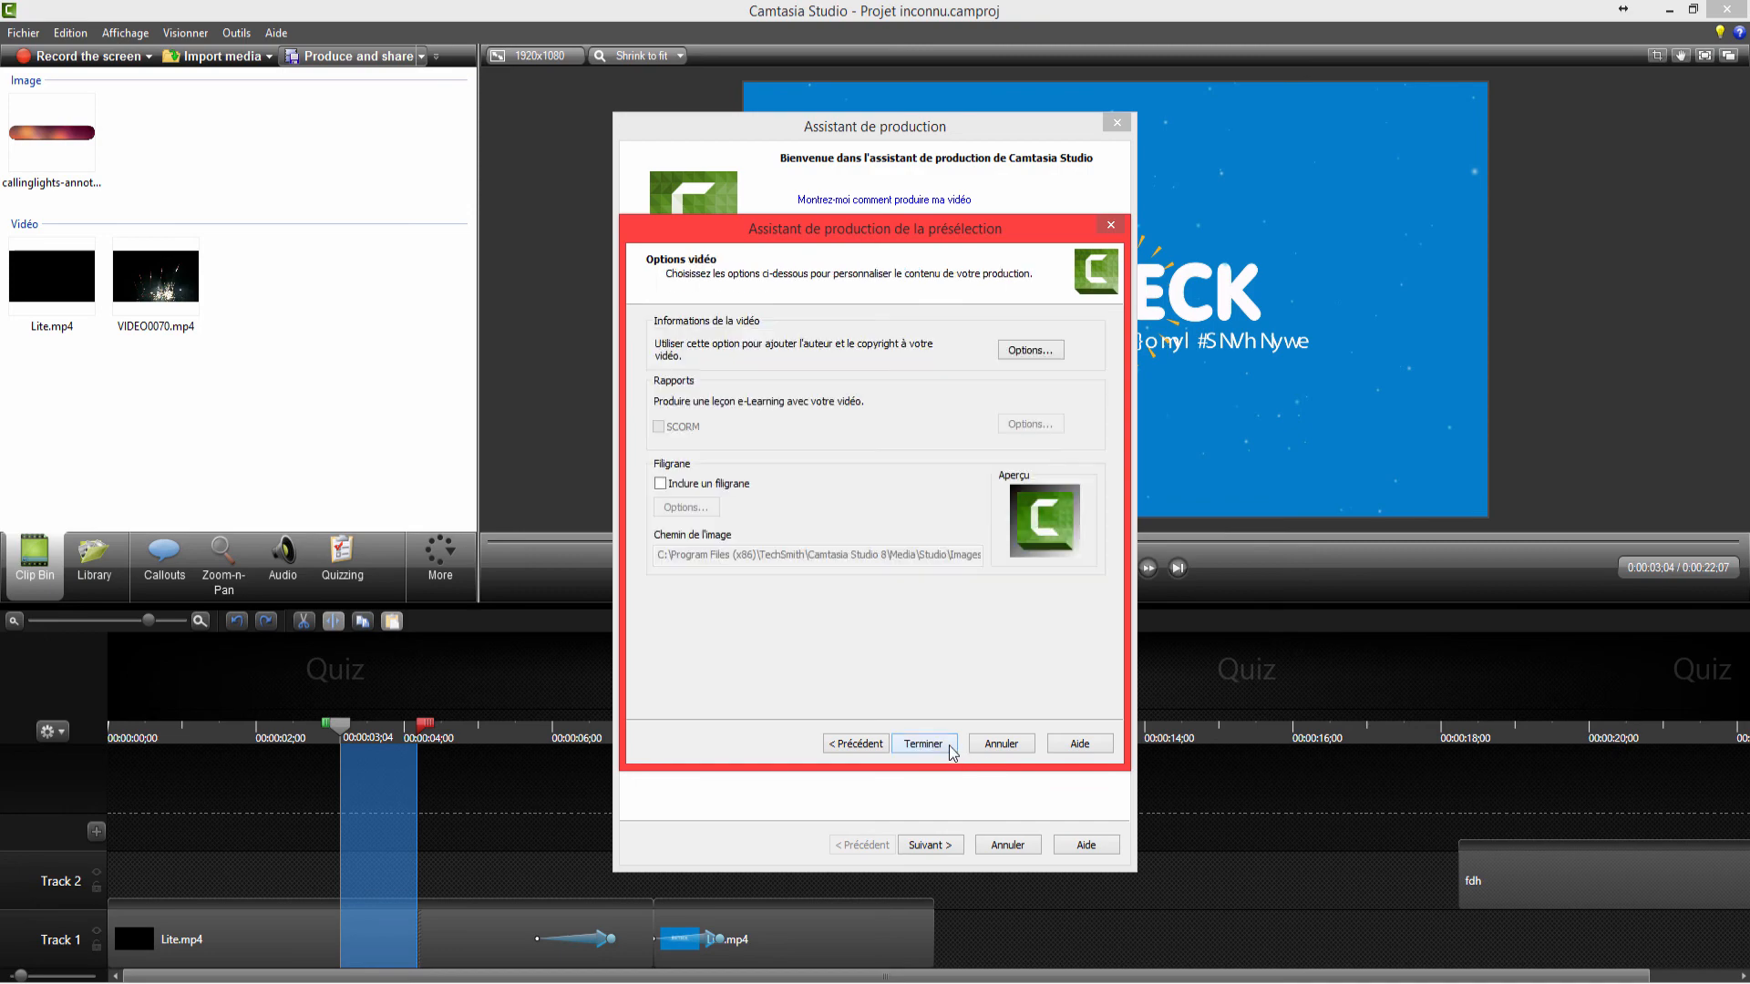
click(1010, 351)
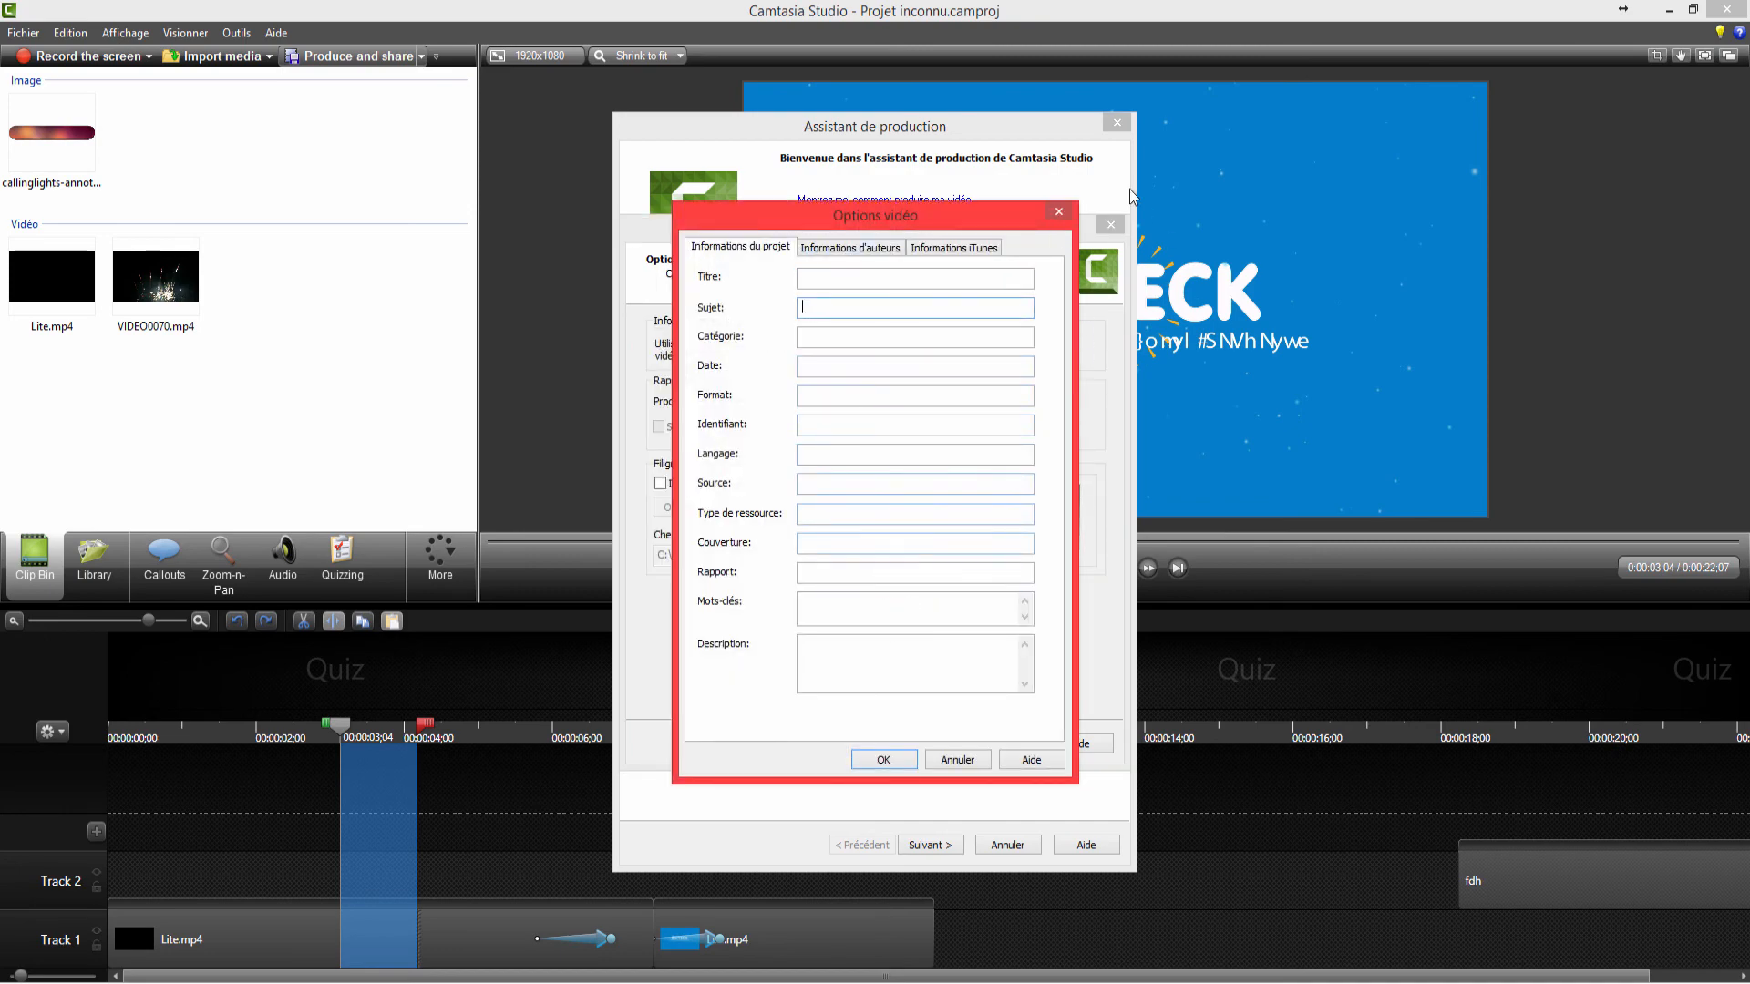
click(1059, 211)
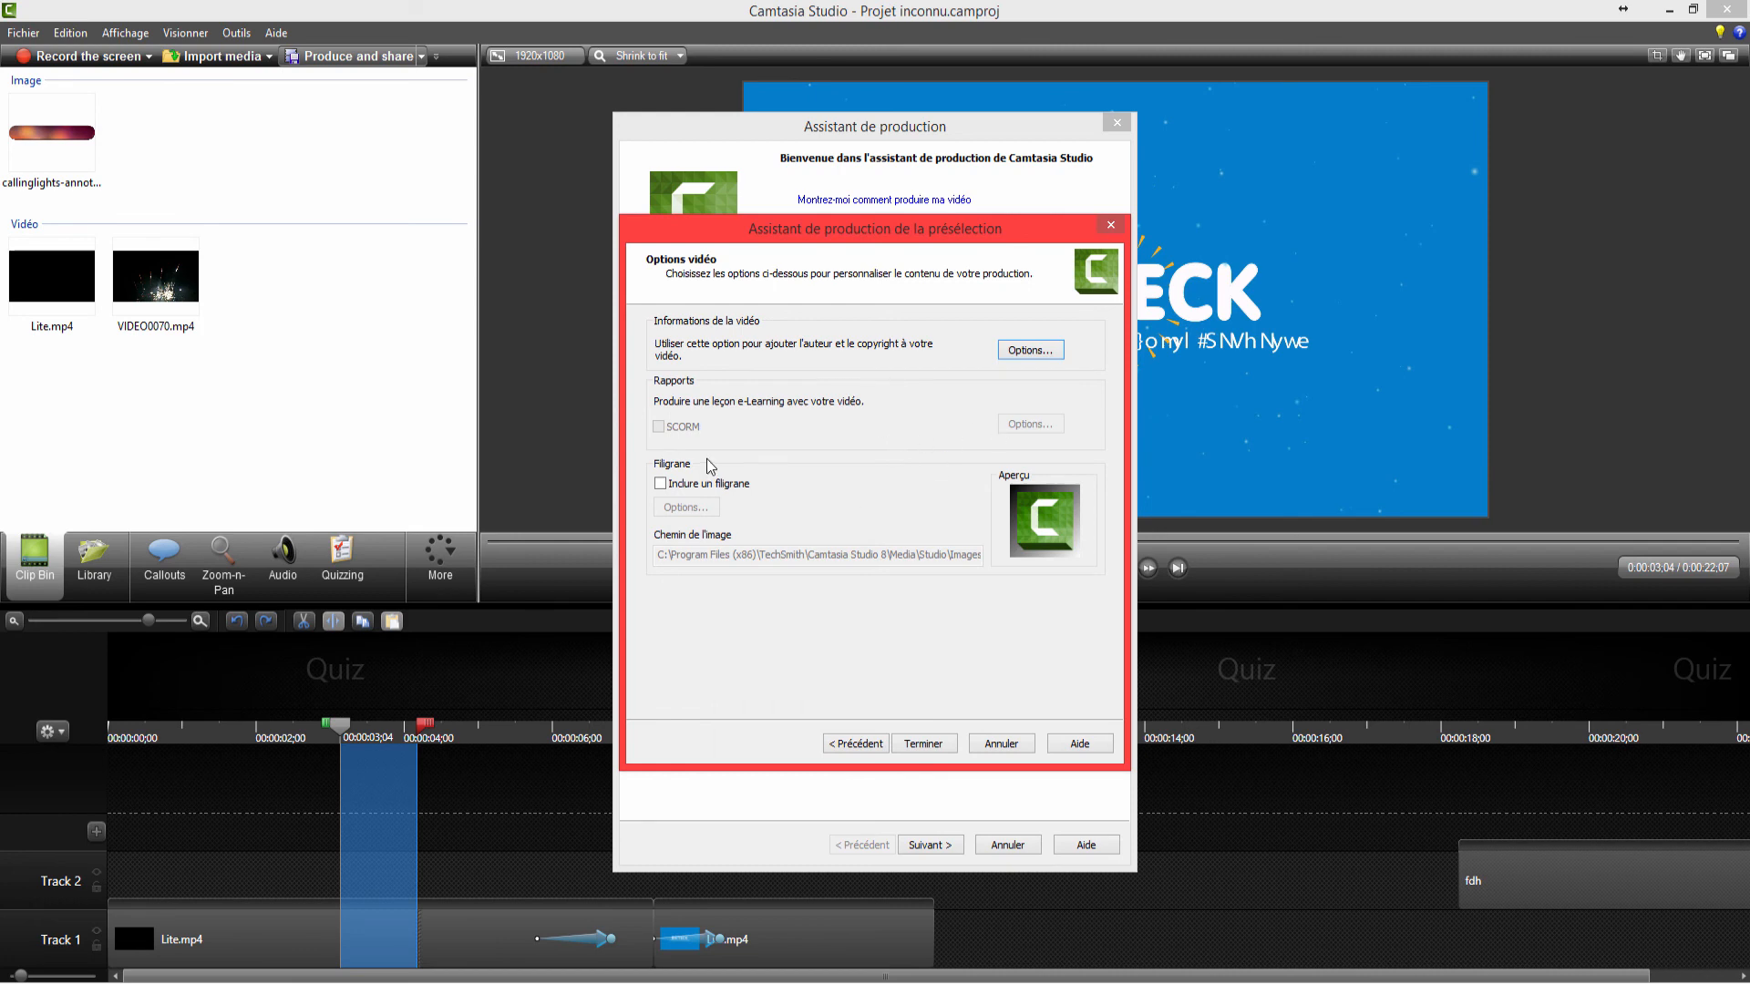
- Try a watermark in the video's upper-right corner with a 2% horizontal offset and a higher opacity
click(740, 485)
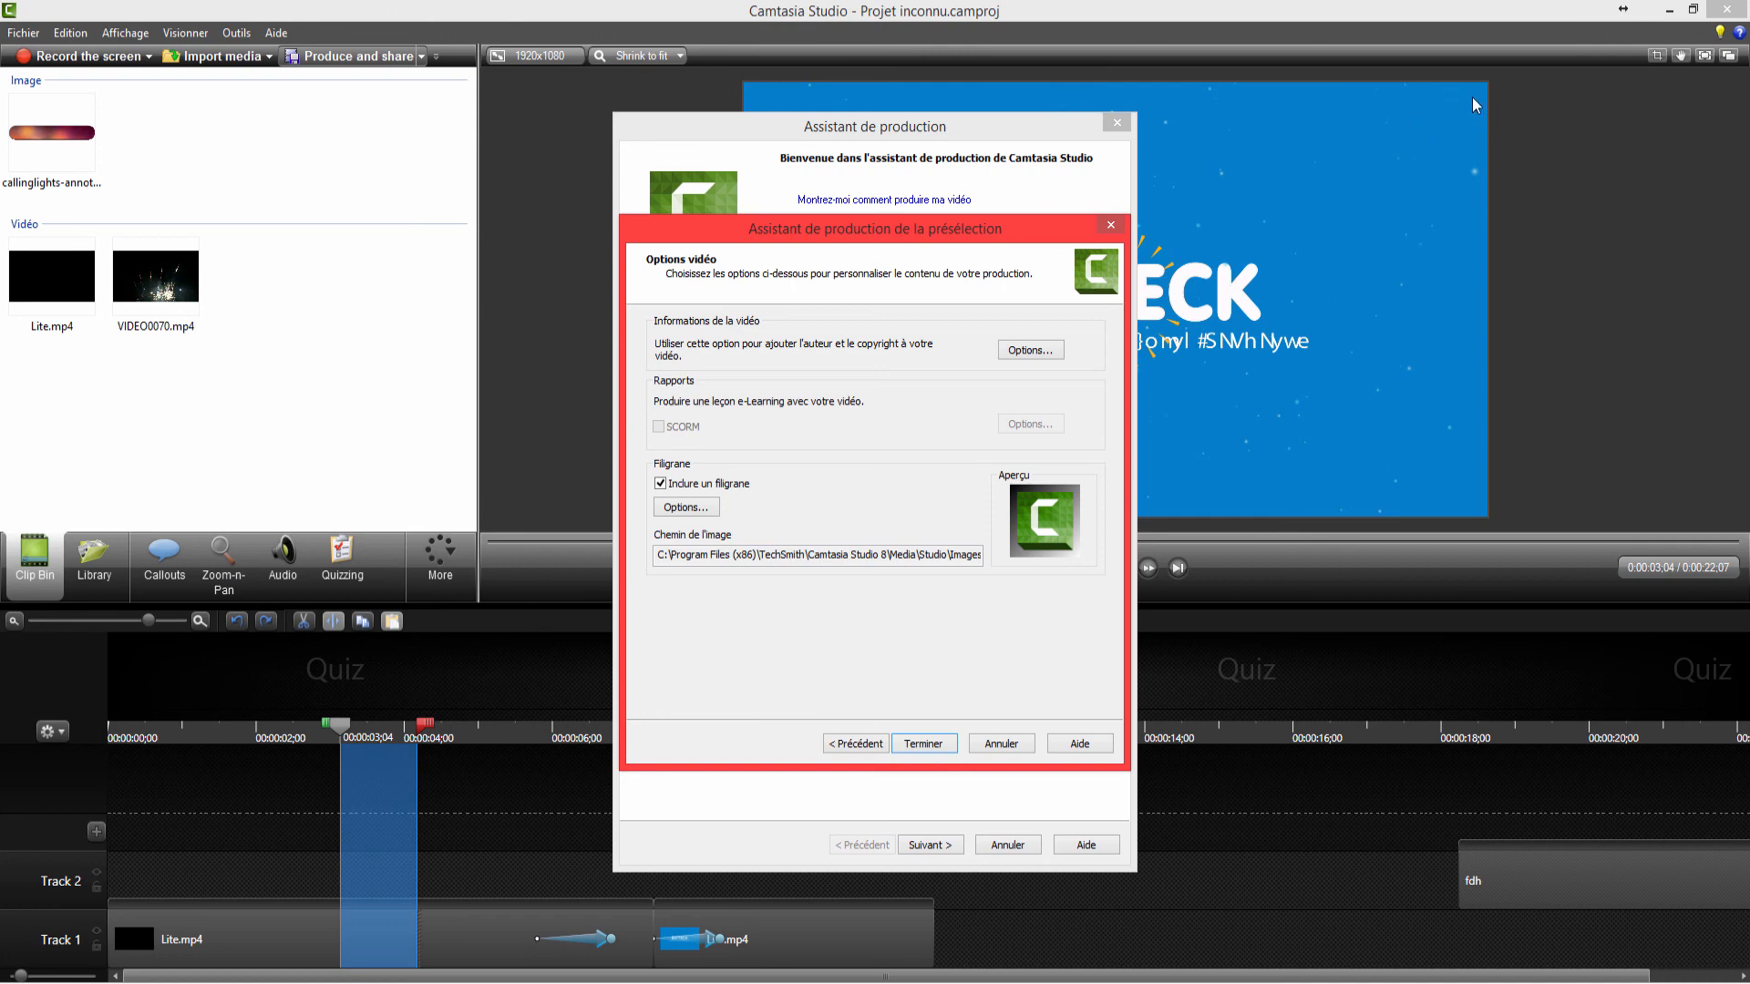
click(708, 509)
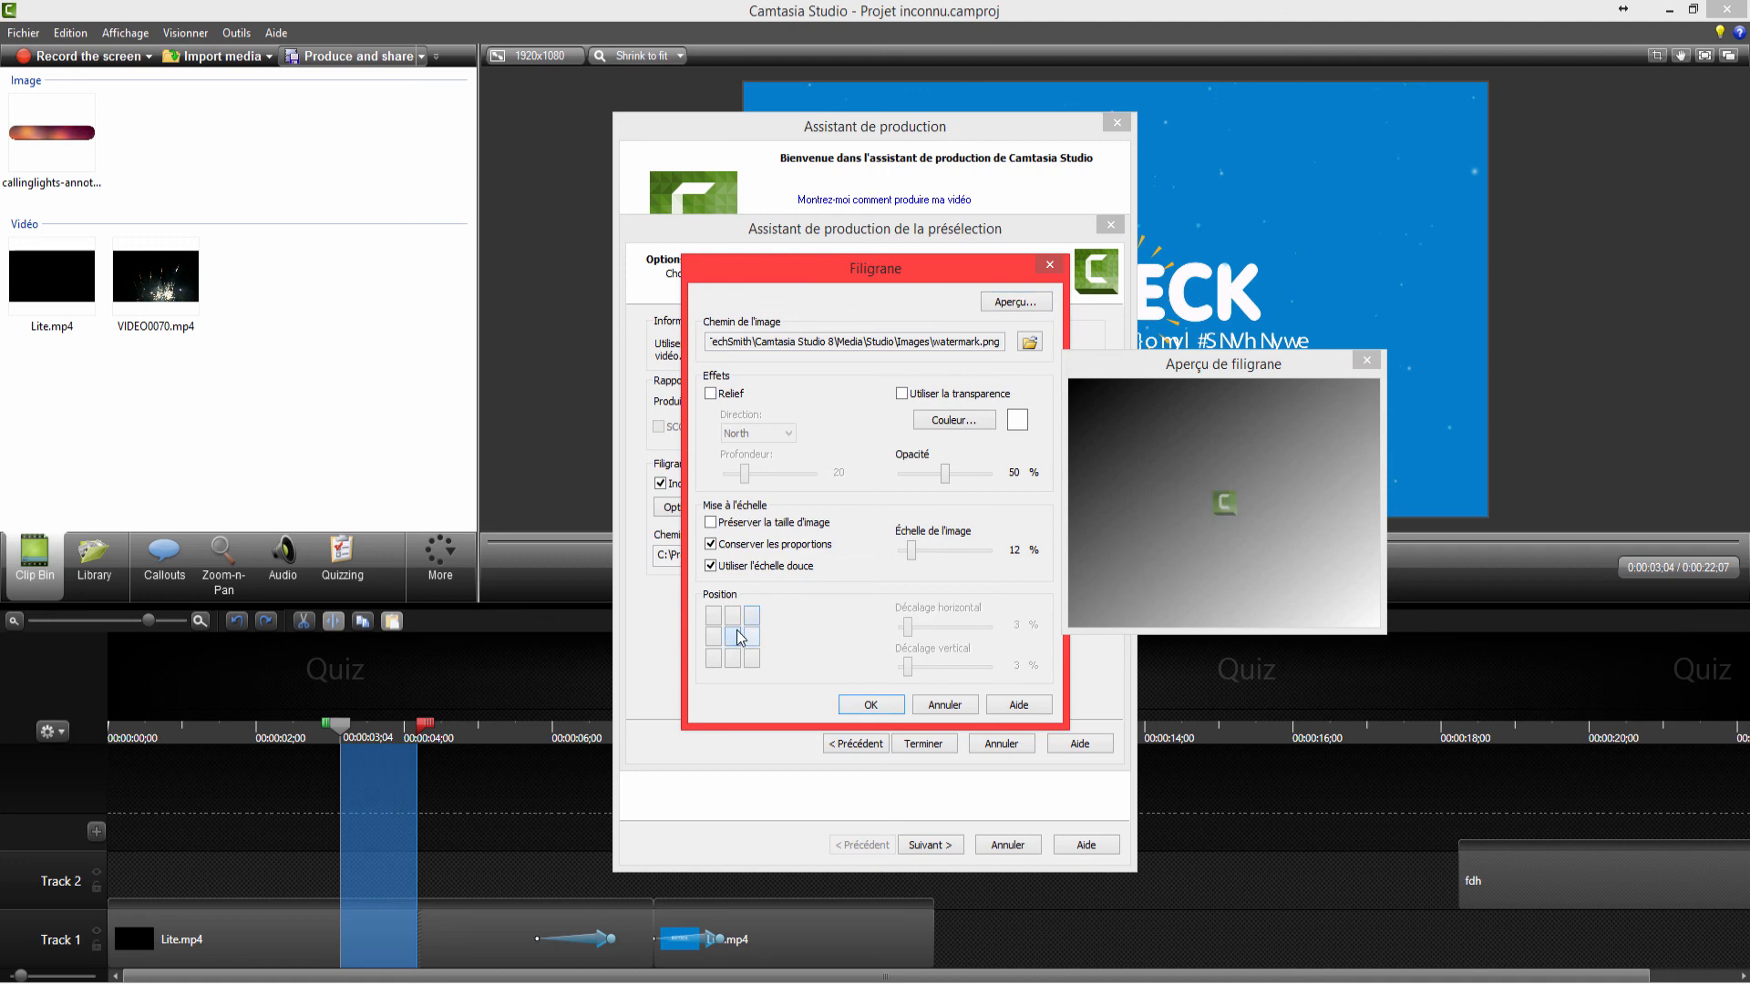
mouse_move(907, 627)
mouse_down()
mouse_move(944, 627)
mouse_move(906, 626)
mouse_up()
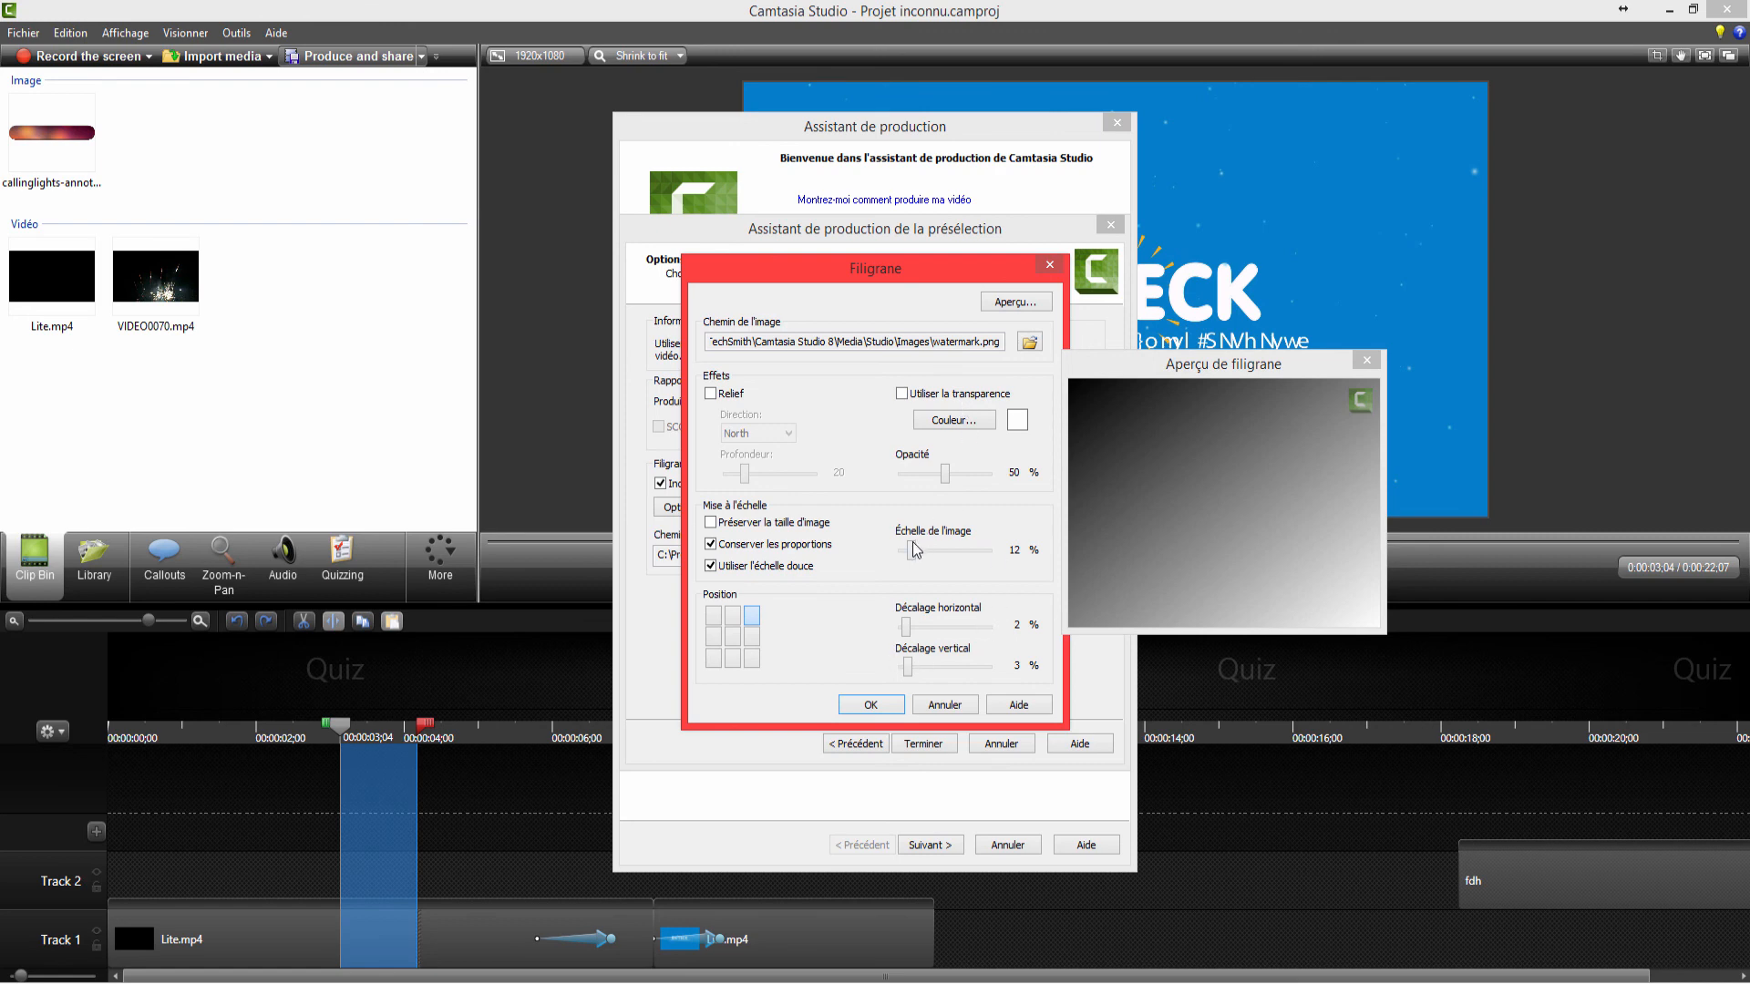
drag(945, 473, 1036, 480)
click(938, 705)
click(660, 483)
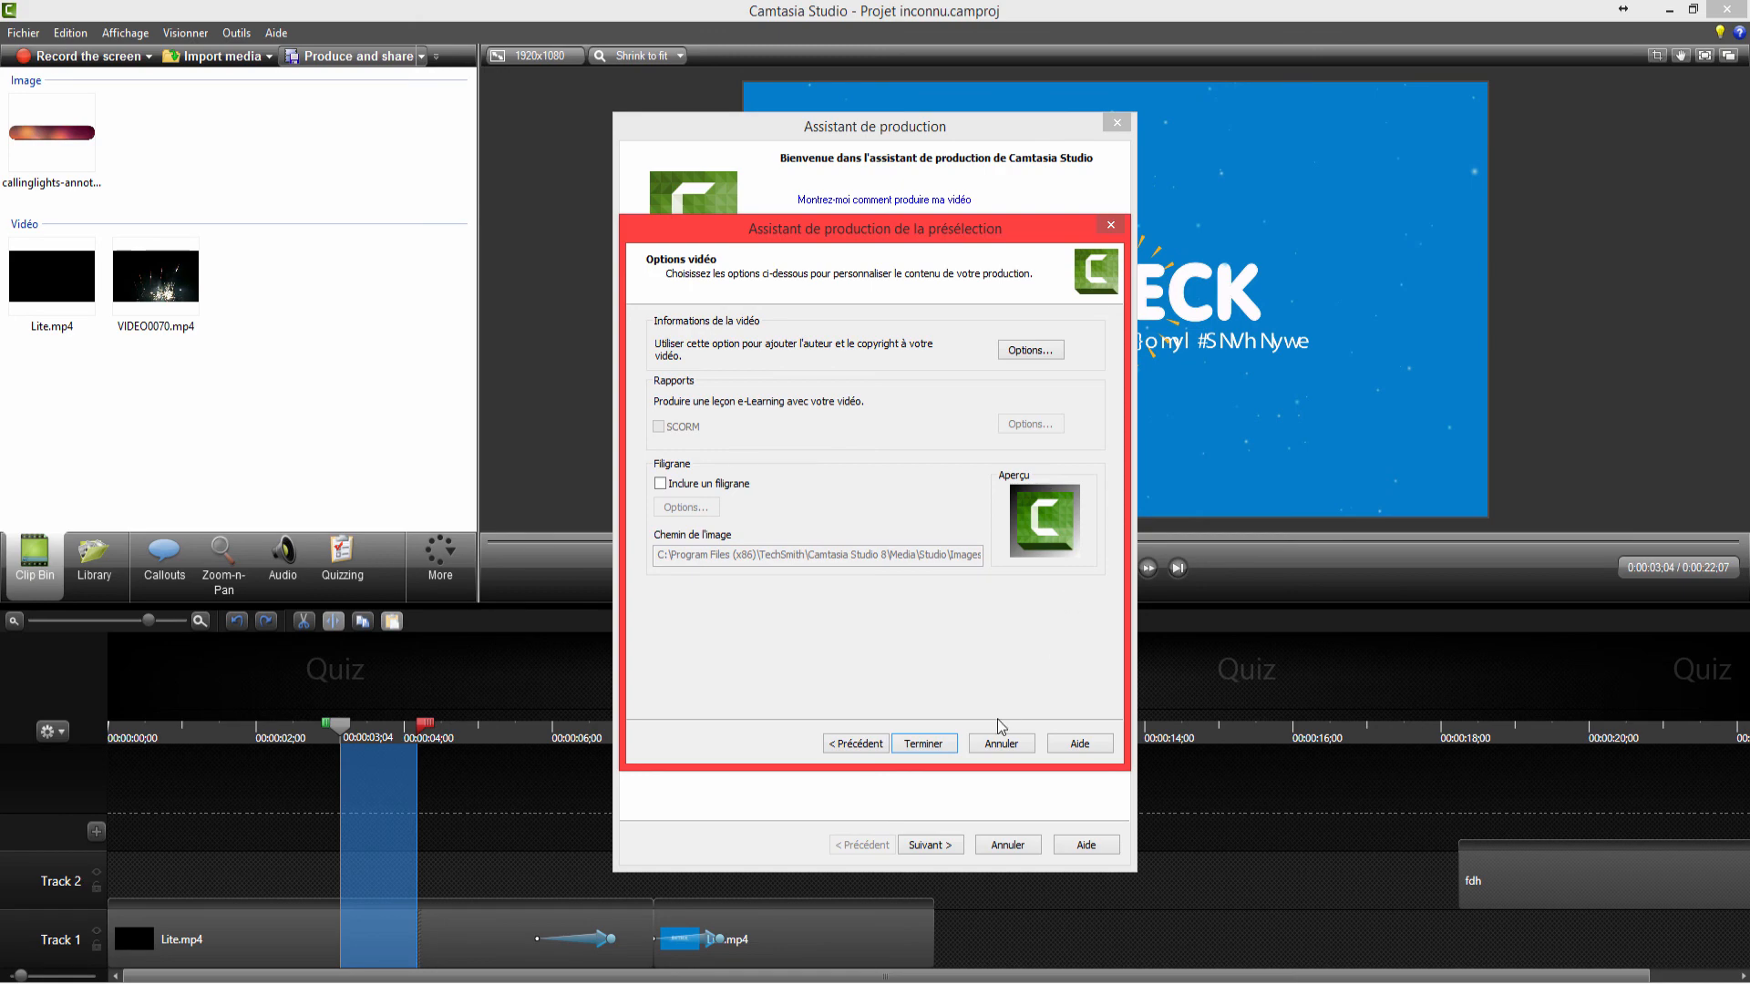
- Finish editing the preset, choose Bn'Teck for the production, and continue to the file name and folder settings
click(919, 746)
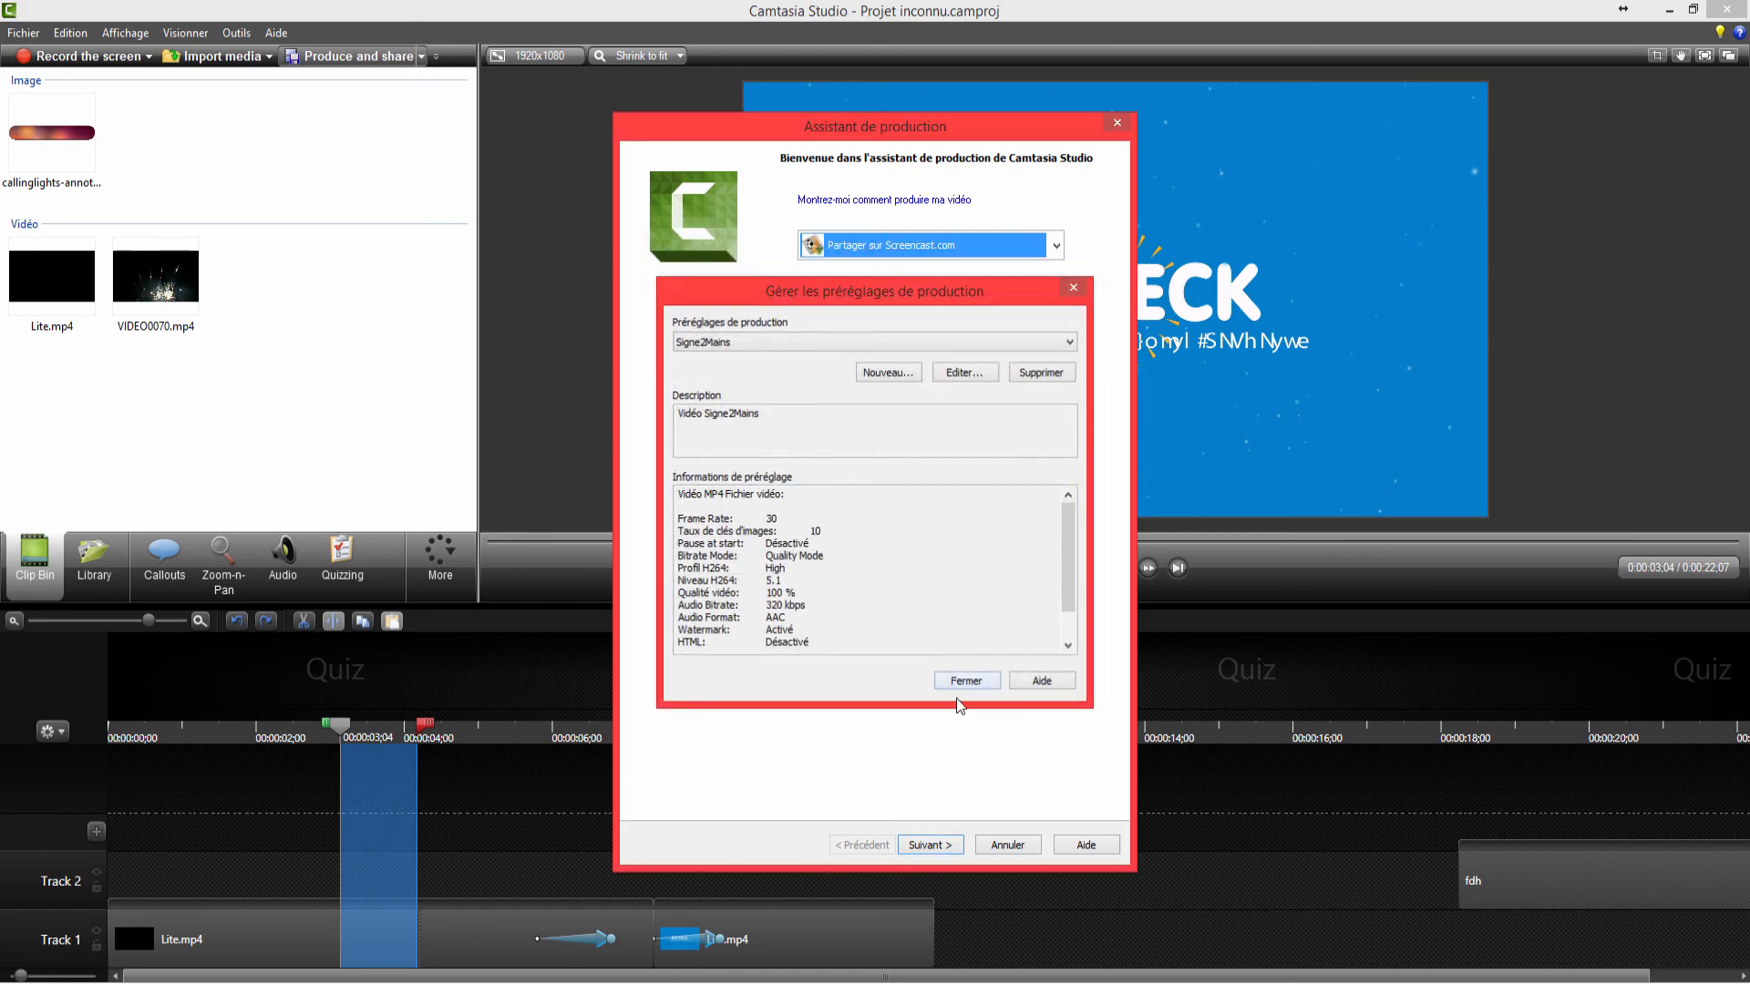
click(966, 682)
click(928, 246)
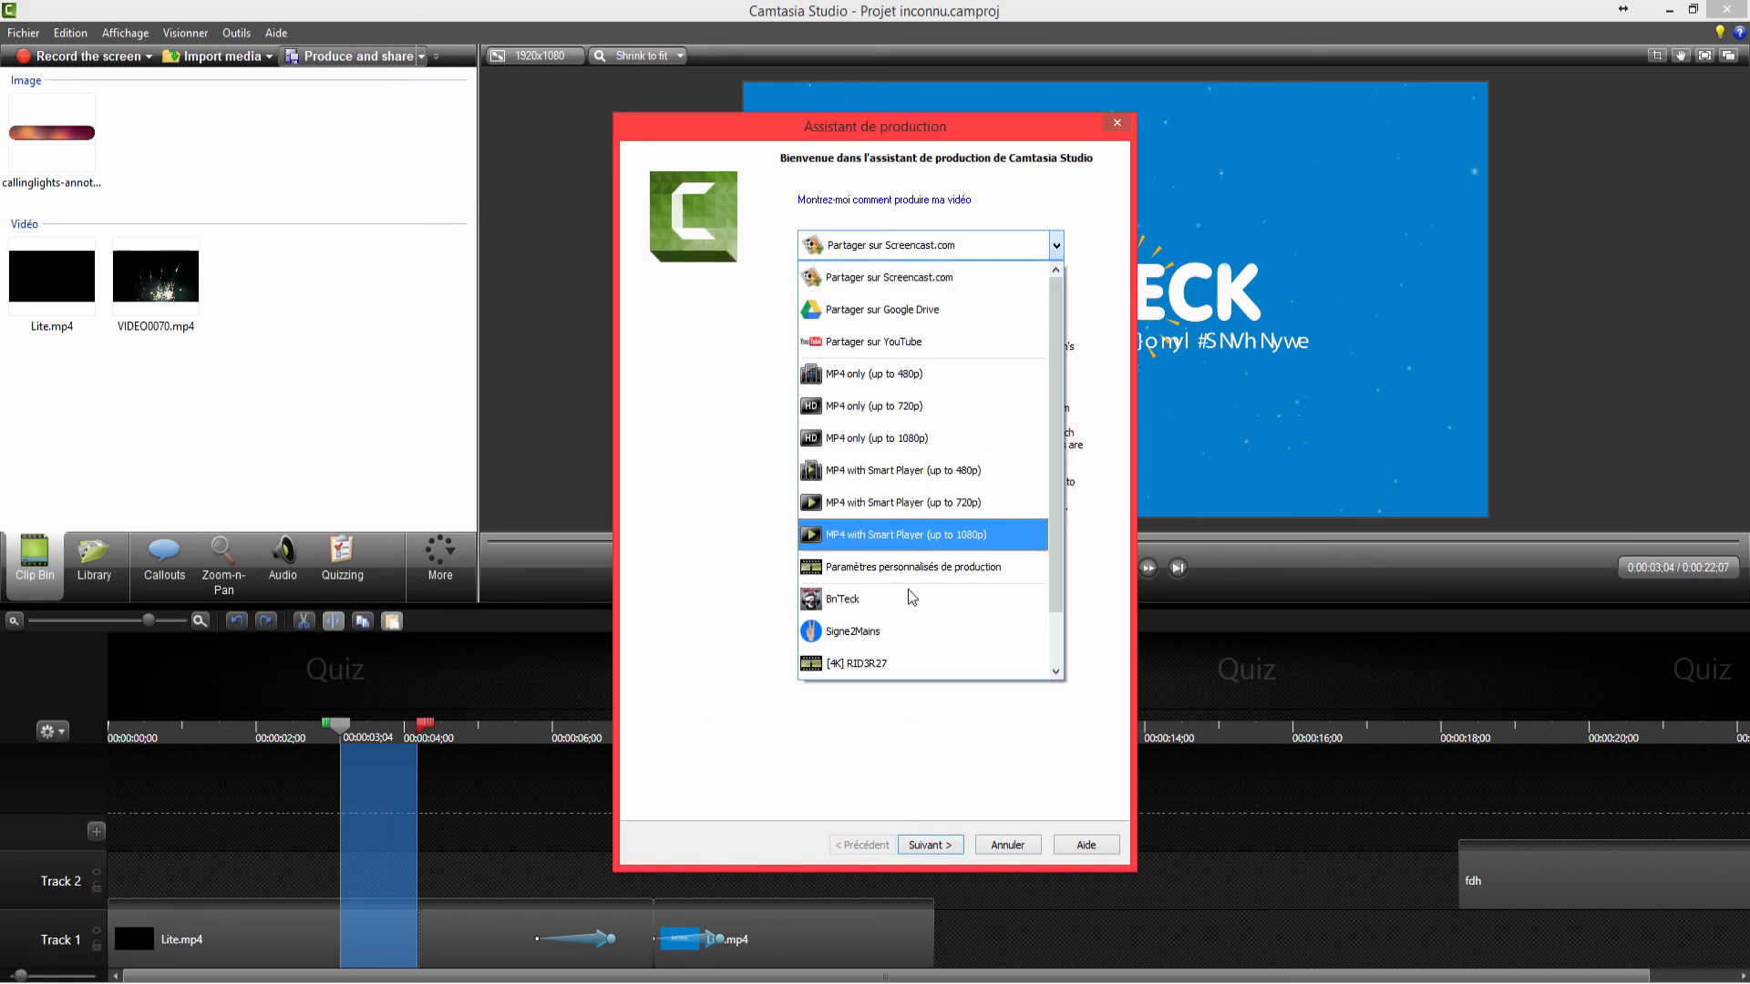
click(835, 600)
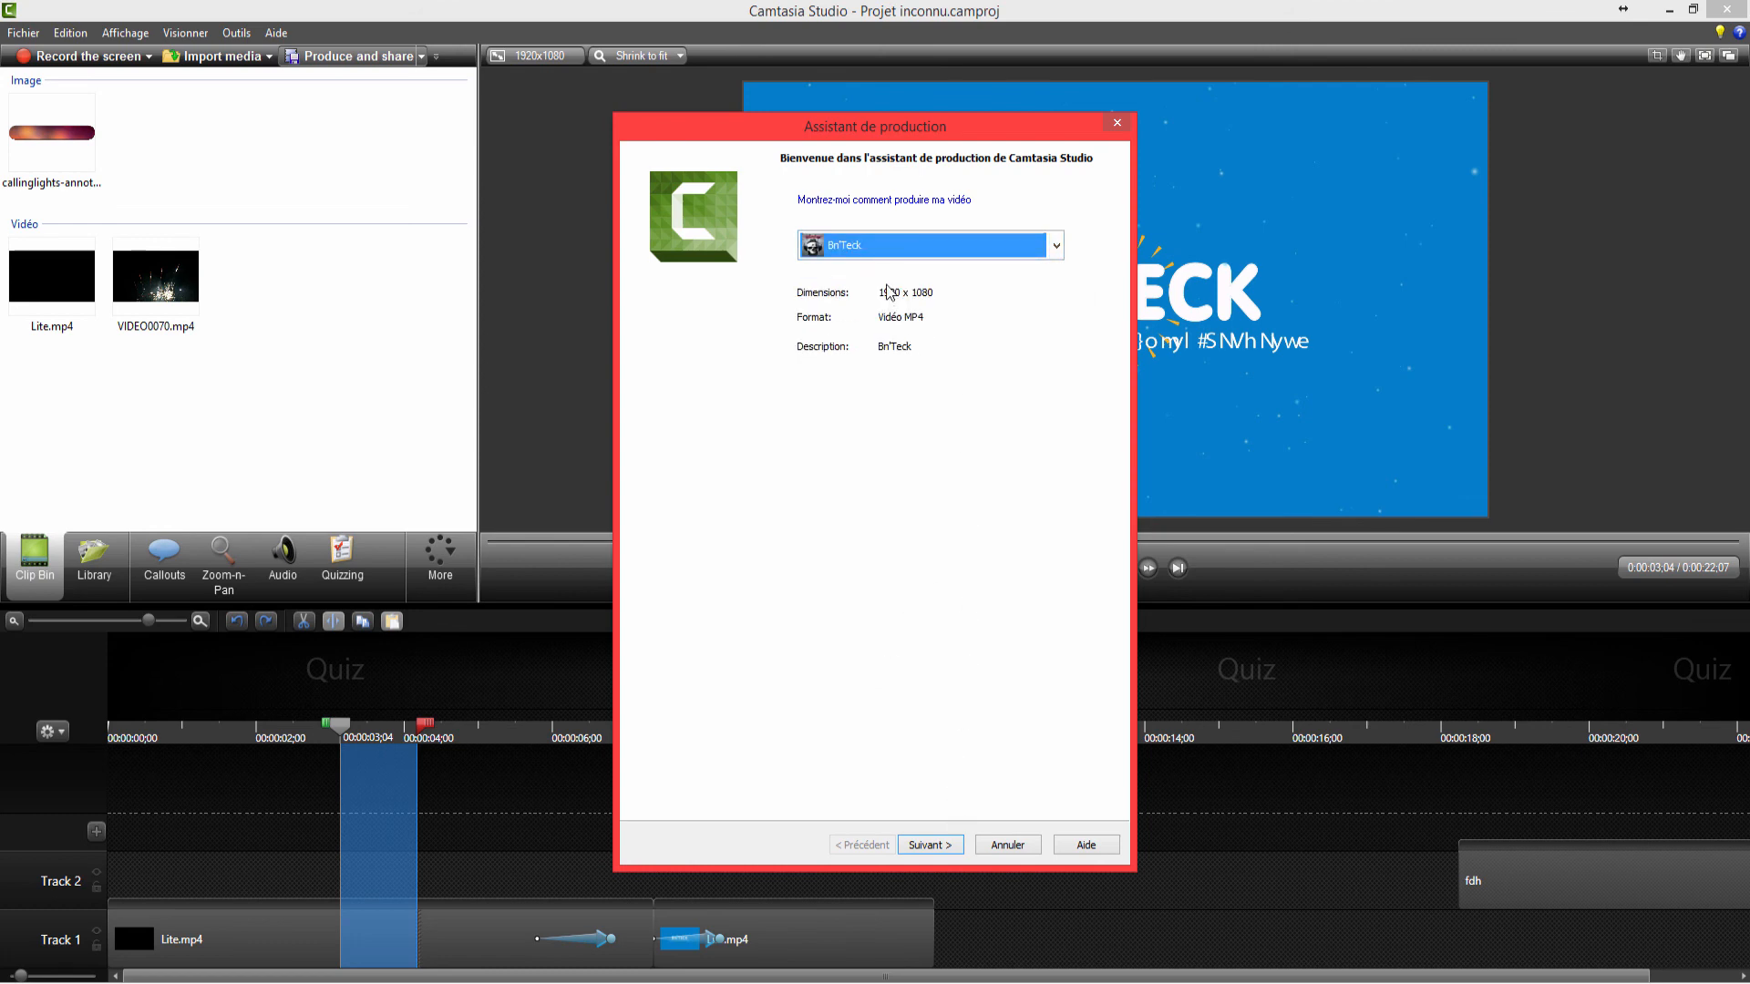
click(939, 843)
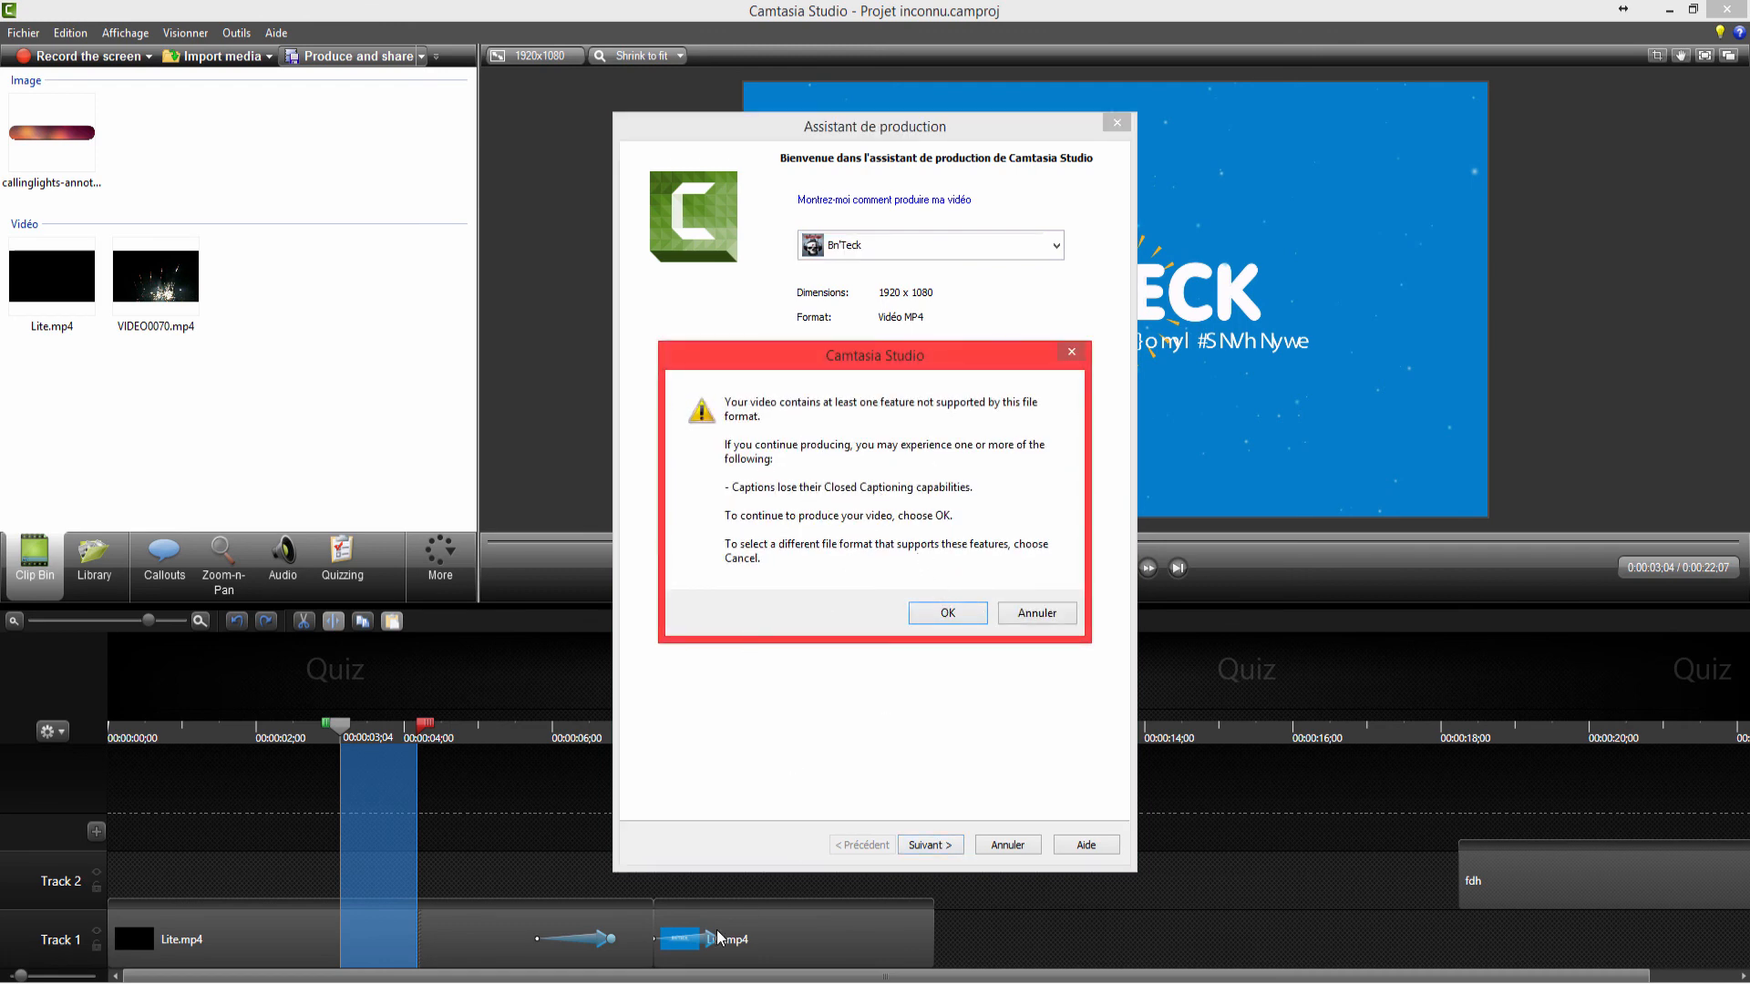
click(948, 613)
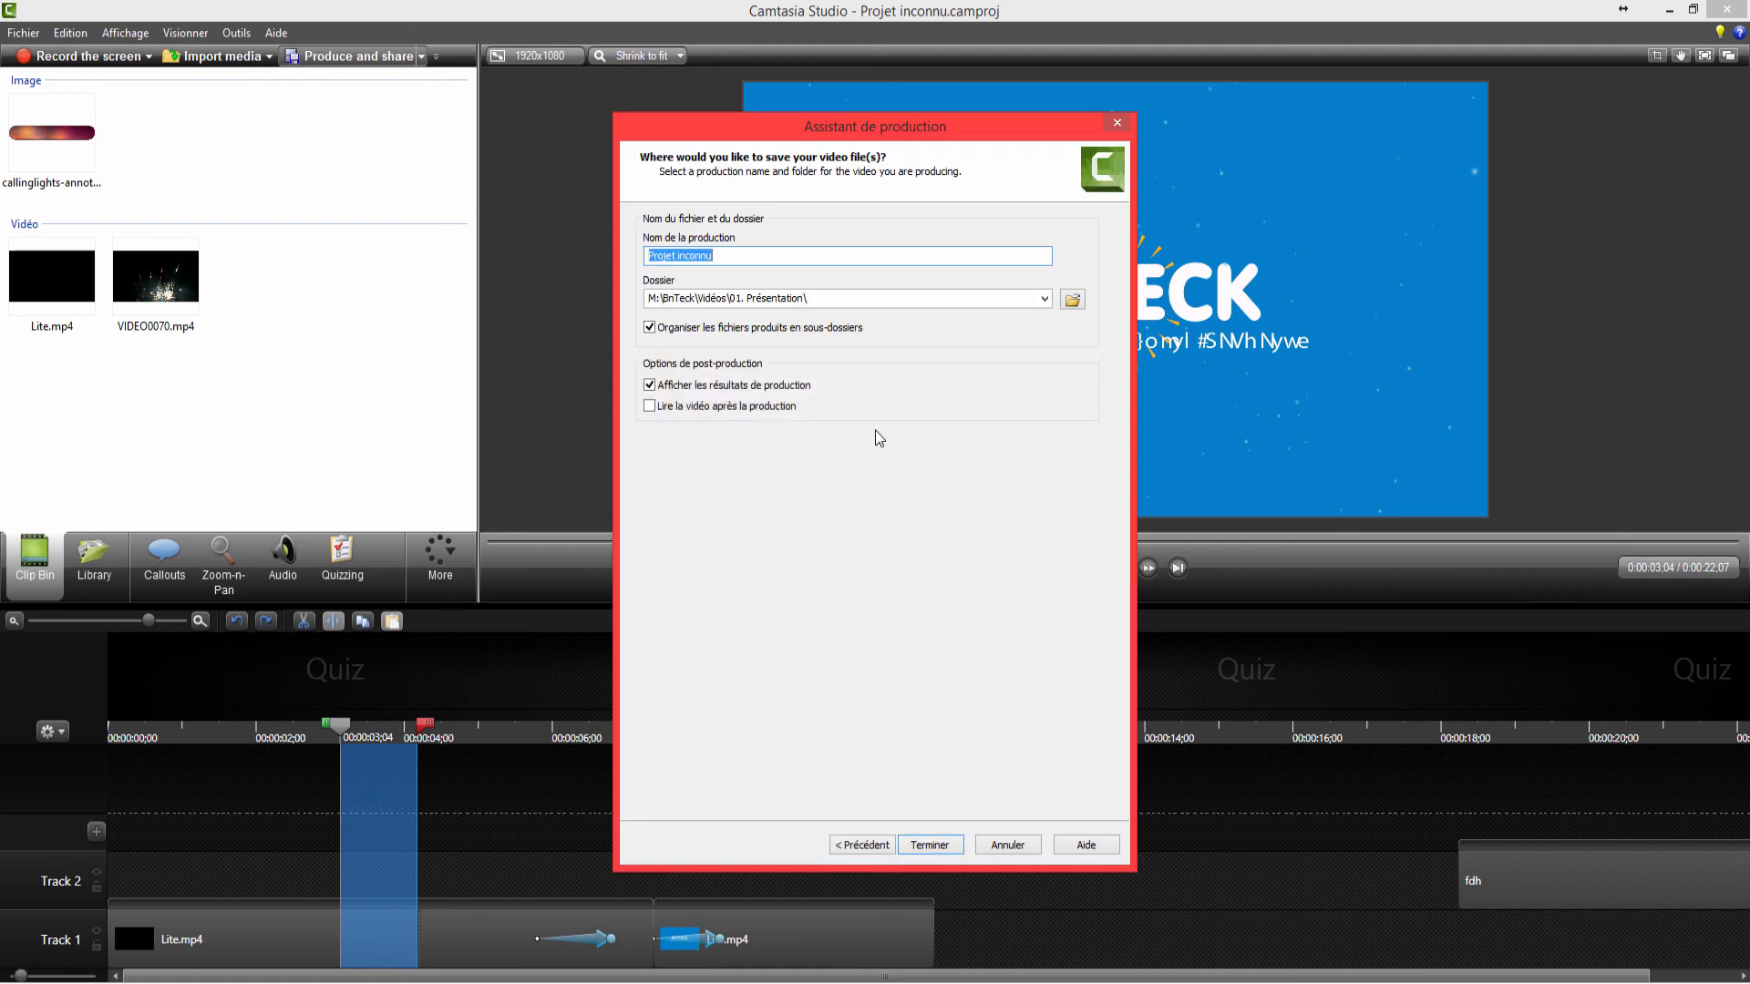
- Review the production name and folder, try turning off subfolder organisation, and close the wizard without producing
click(733, 259)
key(ctrl+a)
click(829, 299)
click(650, 328)
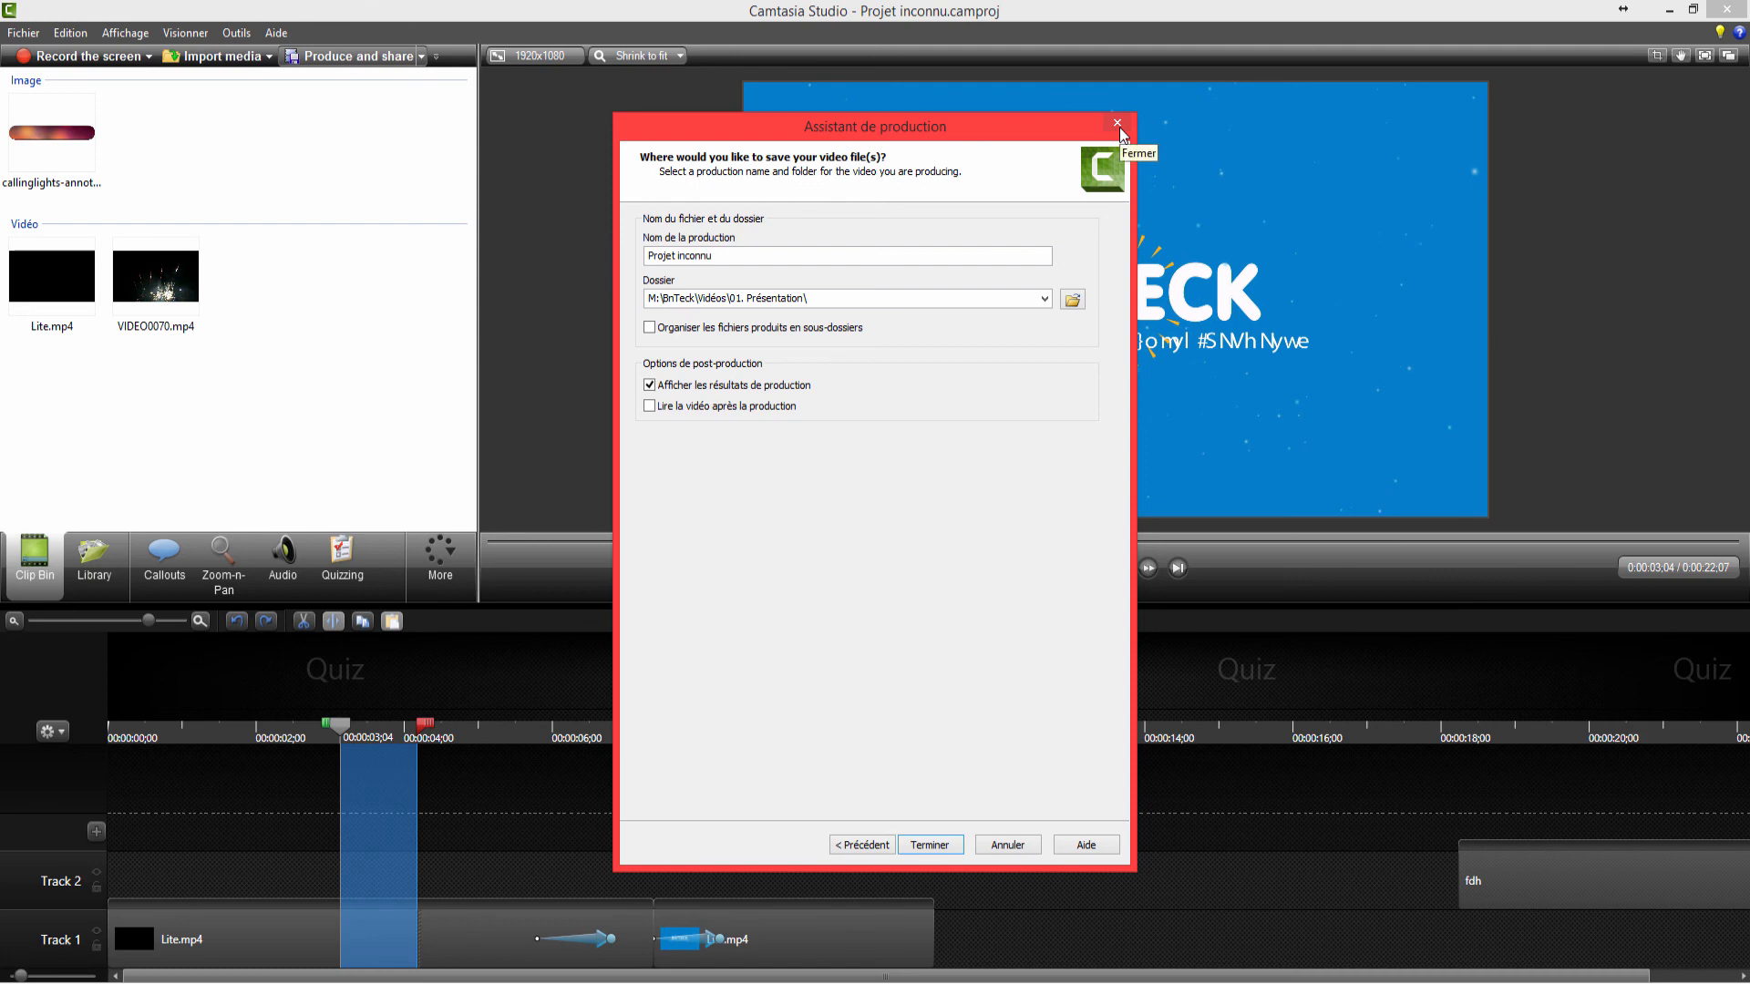
click(1118, 125)
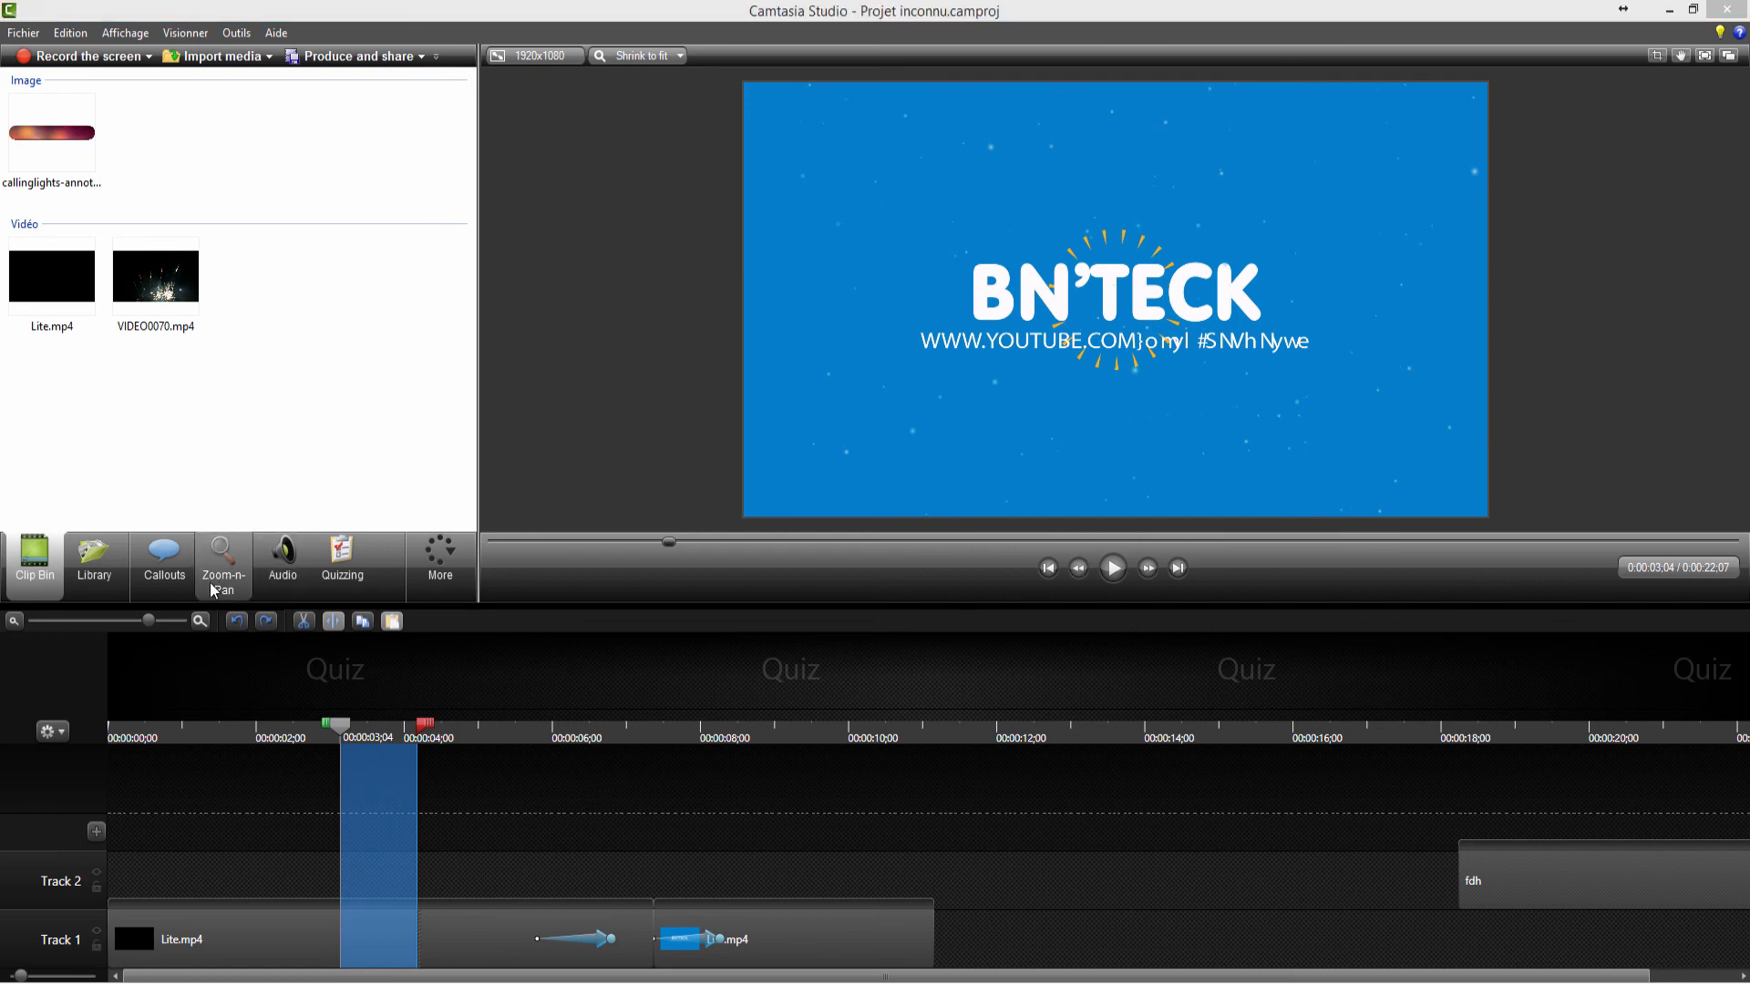
- Look at the files available for media import and leave without importing any
click(230, 55)
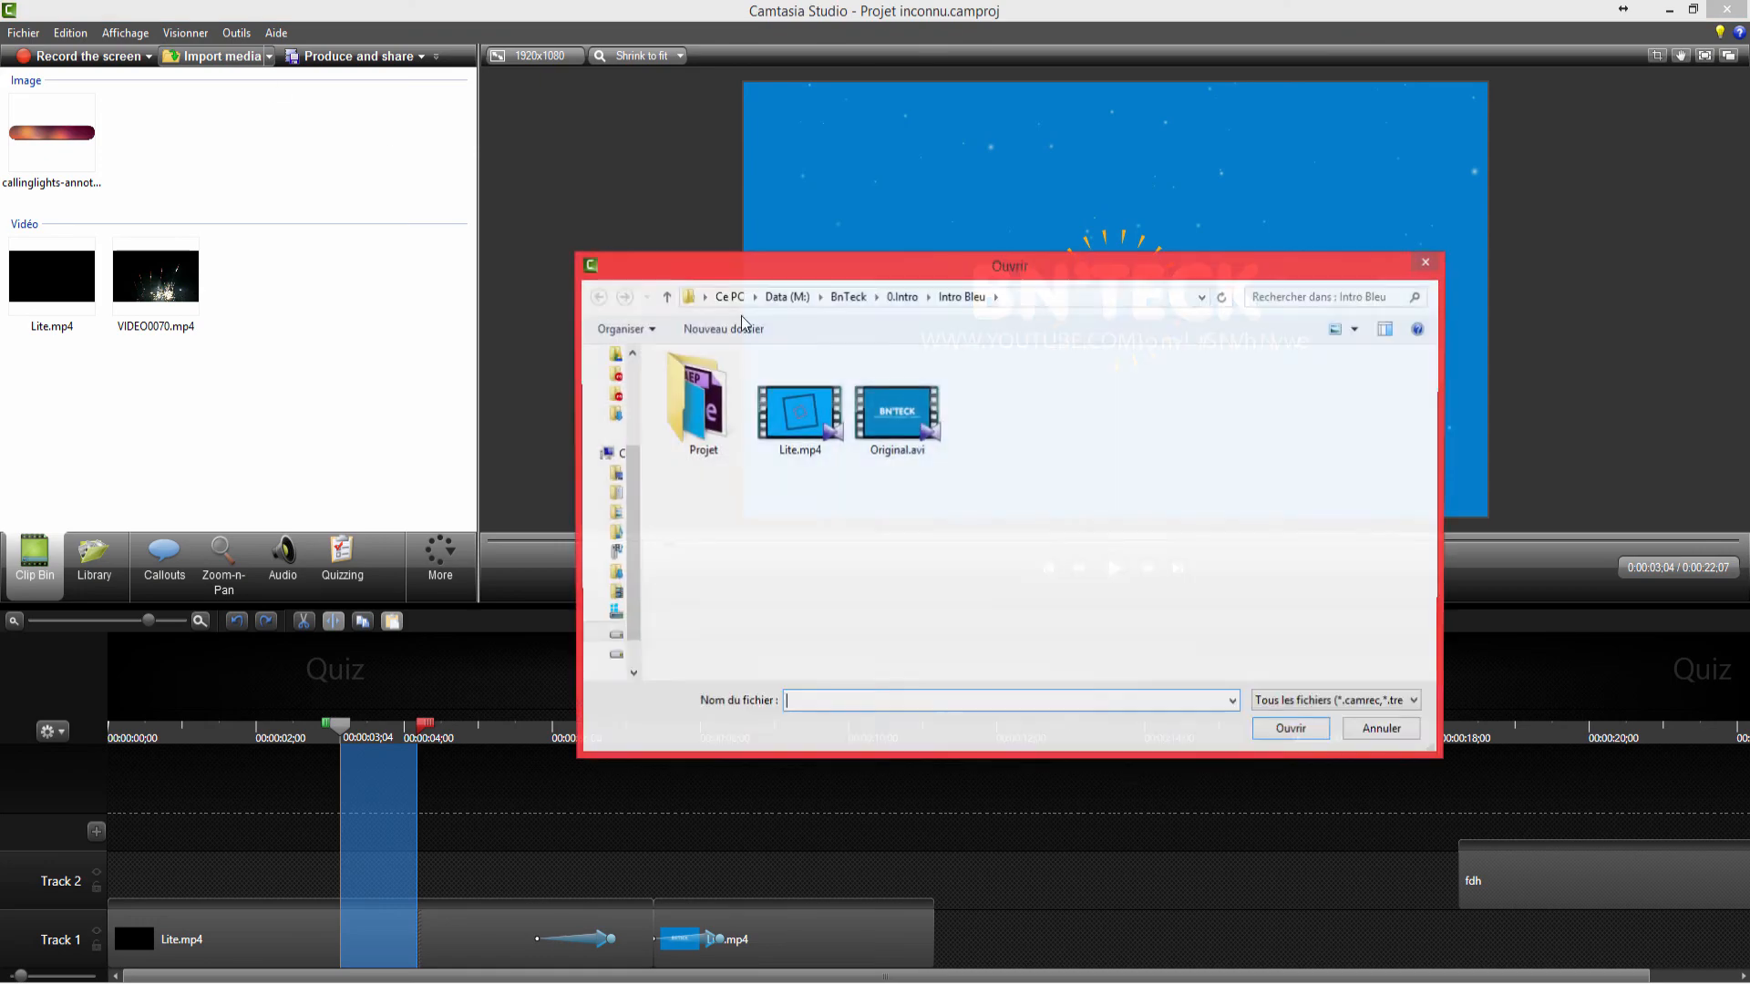
key(Escape)
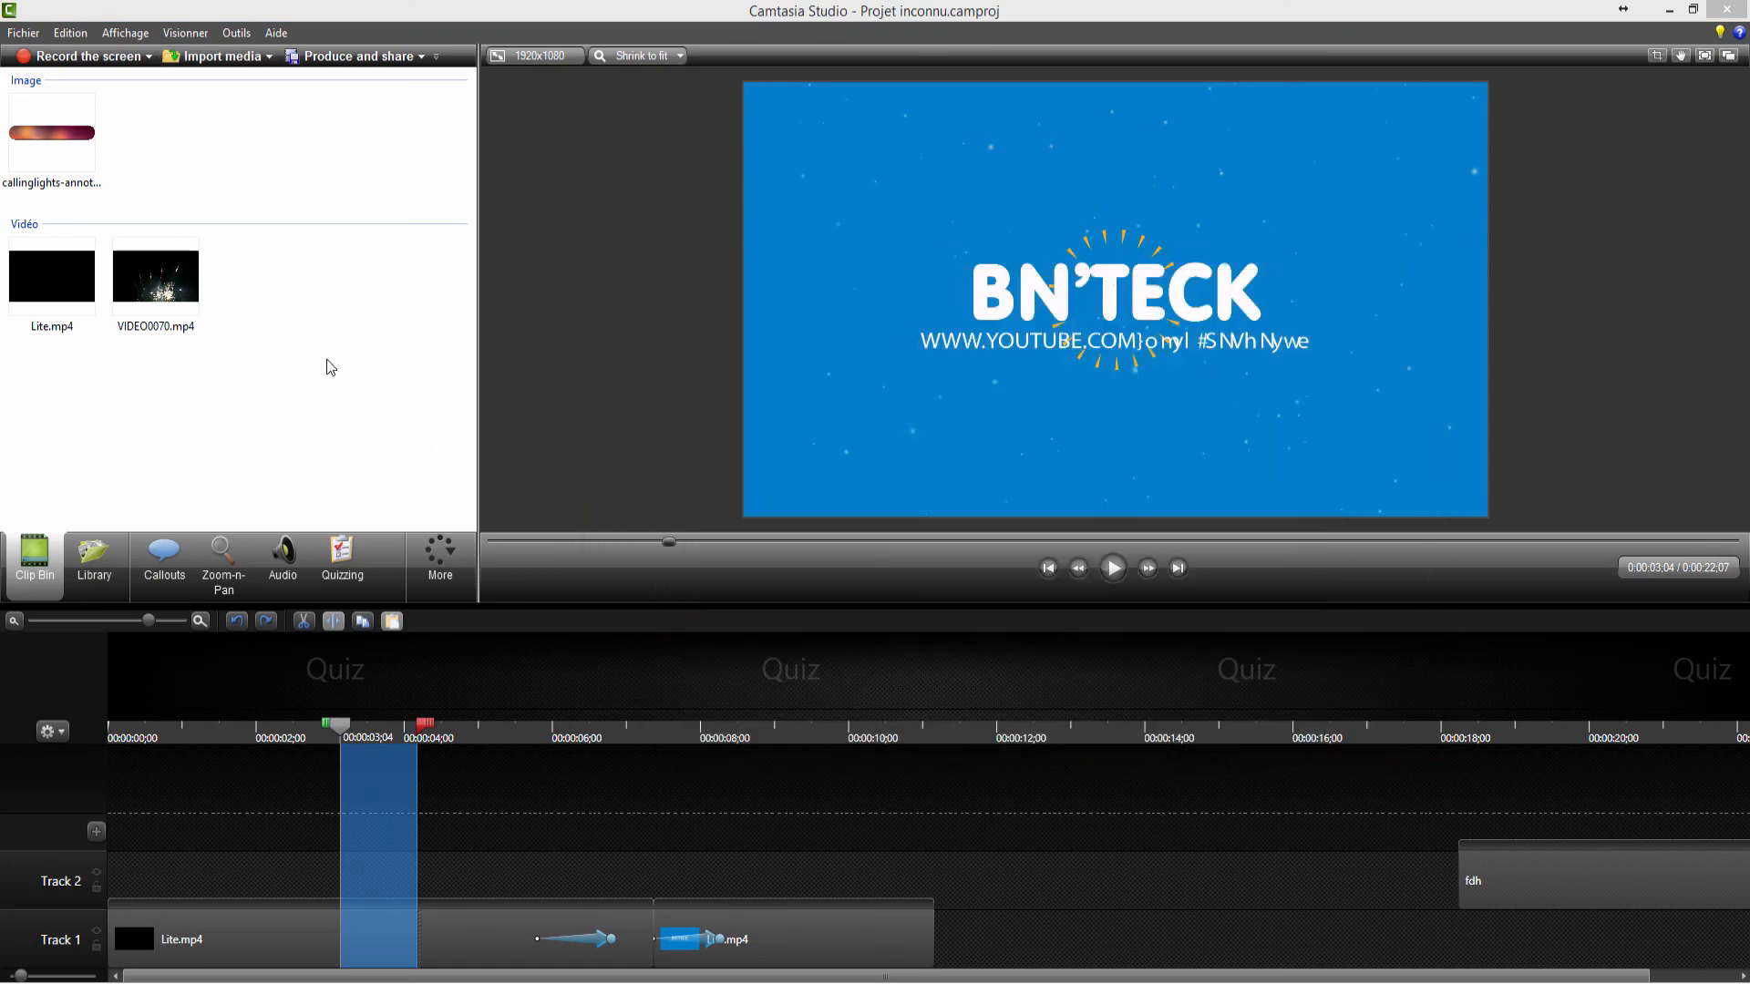